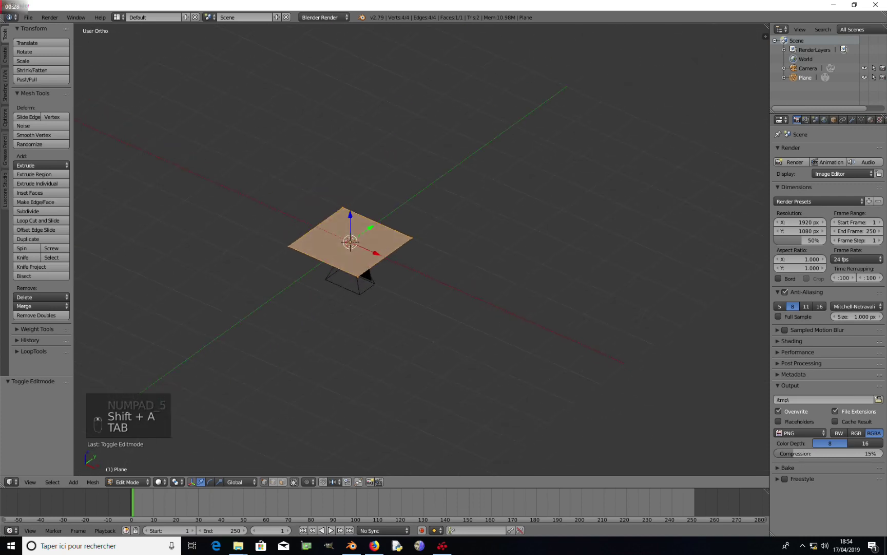
# - Extrude the plane's edge on the +X side 2 units upward along Z to form a back wall
pyautogui.click(368, 255)
pyautogui.hotkey('ctrl', 'Tab')
pyautogui.click(354, 232)
pyautogui.rightClick(388, 257)
pyautogui.moveTo(387, 257); pyautogui.dragTo(415, 239, button='middle')
pyautogui.press('e')
pyautogui.press('z')
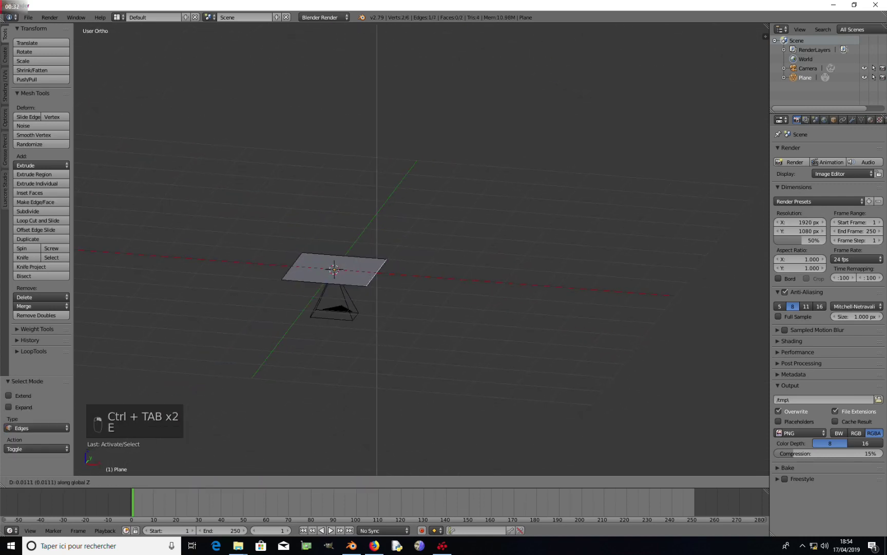
pyautogui.press('2')
pyautogui.press('Return')
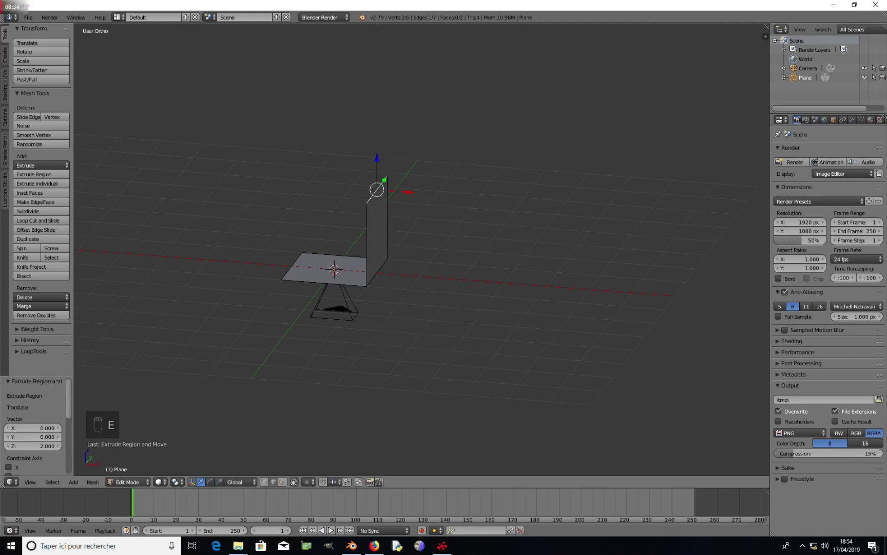
# - Clear the camera's rotation in object mode and rotate it 90° about the X axis
pyautogui.moveTo(416, 238); pyautogui.dragTo(468, 360, button='middle')
pyautogui.press('Tab')
pyautogui.rightClick(430, 376)
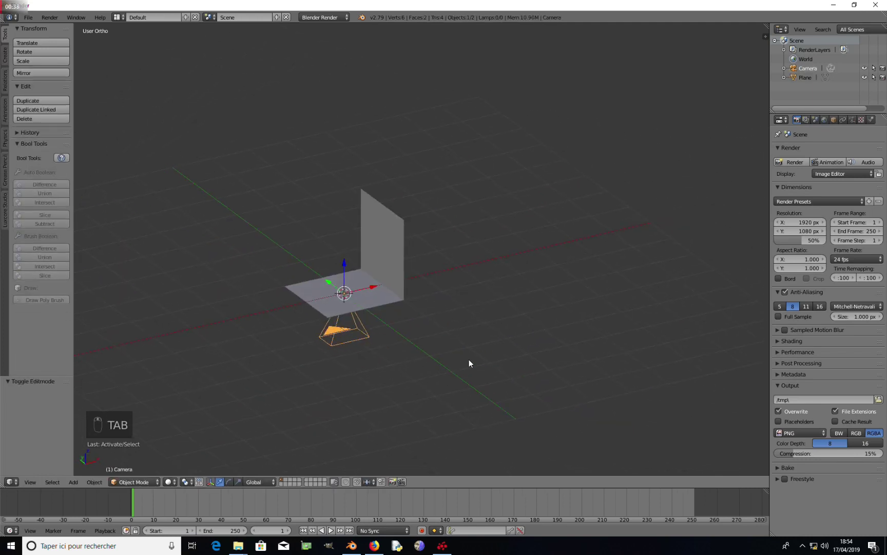
pyautogui.press('KP_7')
pyautogui.press('z')
pyautogui.hotkey('alt', 'r')
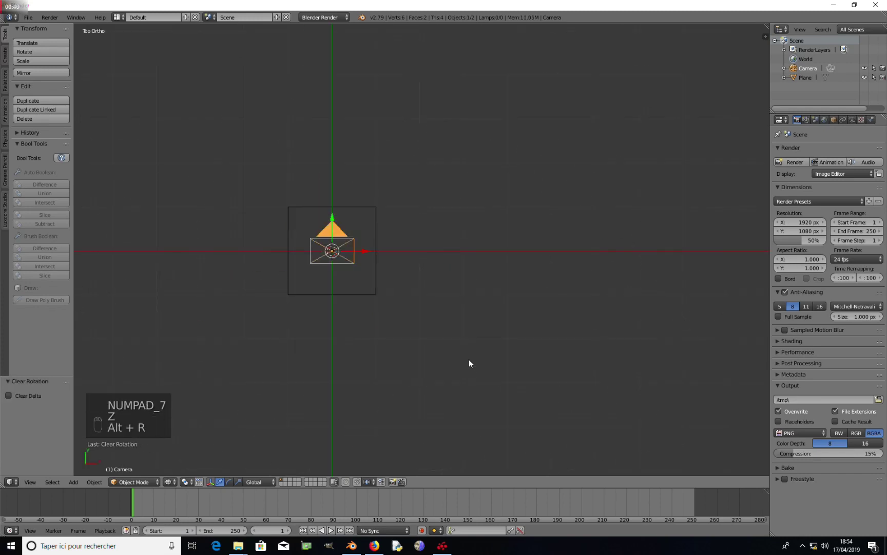
pyautogui.press('r')
pyautogui.press('x')
pyautogui.press('9')
pyautogui.press('0')
pyautogui.press('Return')
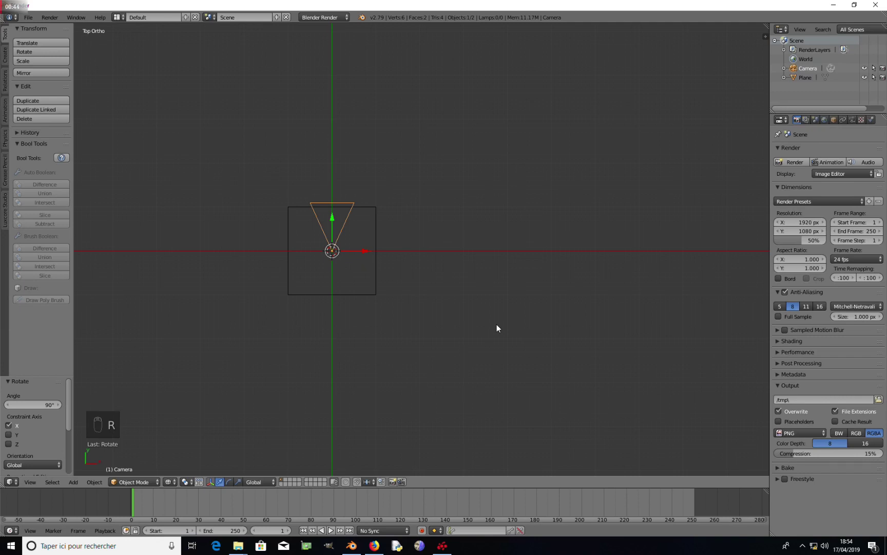
# - Scale the camera by a factor of 5
pyautogui.press('s')
pyautogui.press('5')
pyautogui.press('Return')
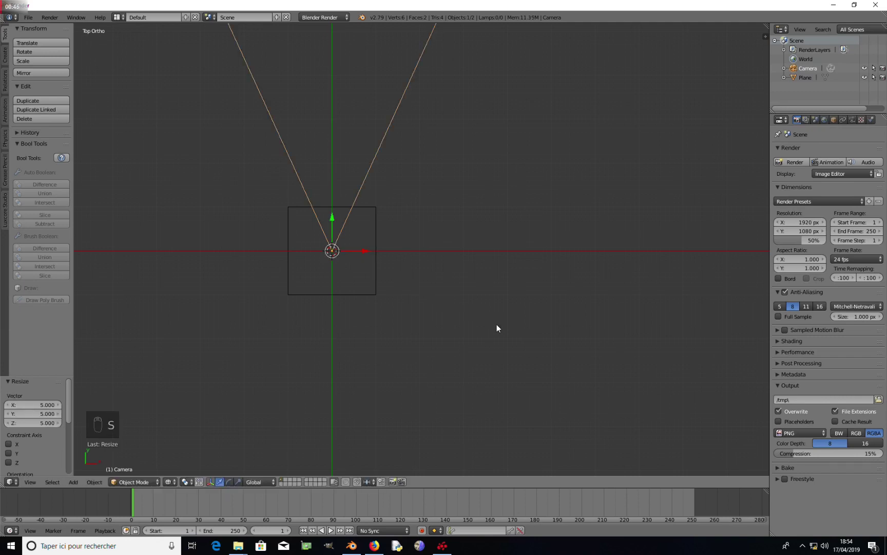
pyautogui.press('z')
pyautogui.moveTo(504, 333)
pyautogui.mouseDown(button='middle')
pyautogui.moveTo(404, 313)
pyautogui.moveTo(392, 254)
pyautogui.moveTo(423, 307)
pyautogui.mouseUp(button='middle')
pyautogui.press('KP_4')
pyautogui.press('KP_7')
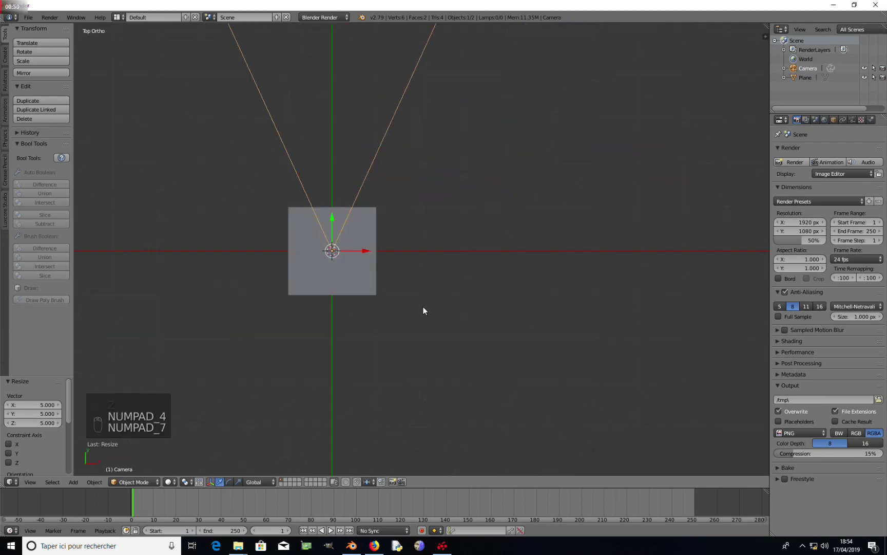
# - Rotate the floor-and-wall plane by -90° in top view so its wall stands in front of the camera
pyautogui.press('z')
pyautogui.moveTo(407, 299); pyautogui.dragTo(412, 271, button='middle')
pyautogui.press('KP_7')
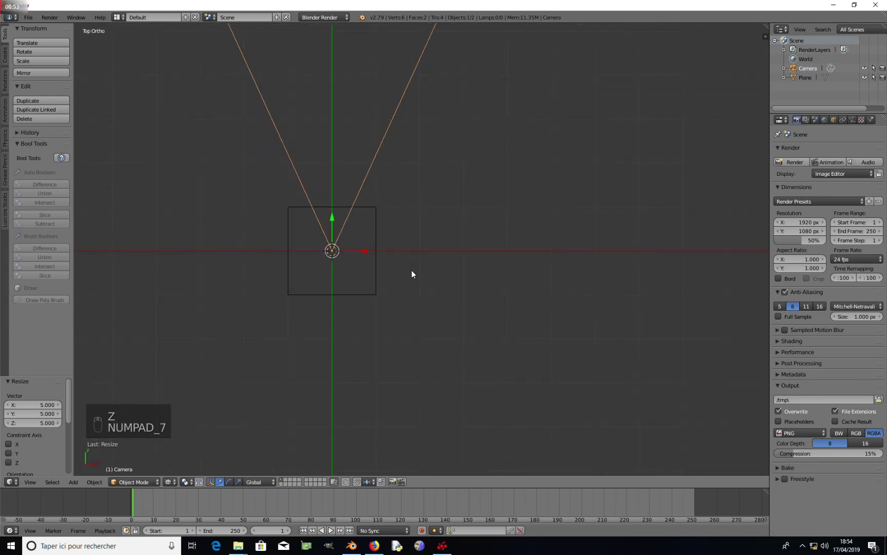
pyautogui.rightClick(381, 266)
pyautogui.press('r')
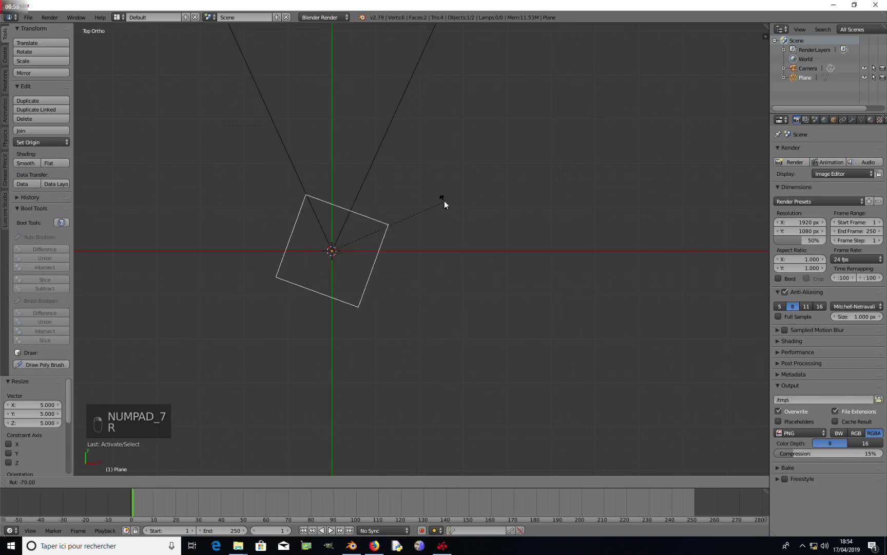
pyautogui.click(420, 164)
pyautogui.moveTo(440, 308)
pyautogui.mouseDown(button='middle')
pyautogui.moveTo(397, 221)
pyautogui.moveTo(418, 233)
pyautogui.moveTo(374, 251)
pyautogui.mouseUp(button='middle')
pyautogui.press('z')
# - Bevel the edge between the floor and the wall with 9 segments and an offset of about 0.33
pyautogui.rightClick(464, 234)
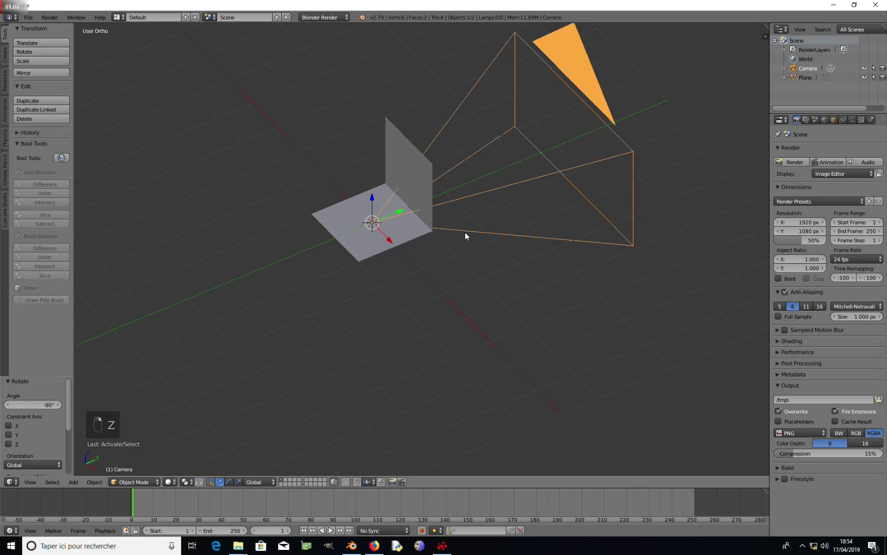
pyautogui.press('KP_7')
pyautogui.press('z')
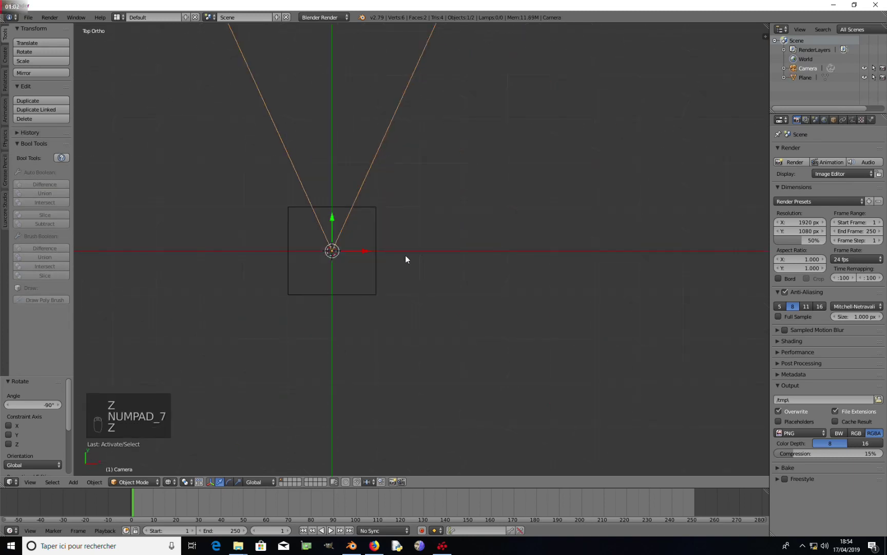
pyautogui.moveTo(405, 255); pyautogui.dragTo(396, 240, button='middle')
pyautogui.rightClick(439, 165)
pyautogui.scroll(4, 421, 249)
pyautogui.press('Tab')
pyautogui.rightClick(429, 212)
pyautogui.hotkey('ctrl', 'b')
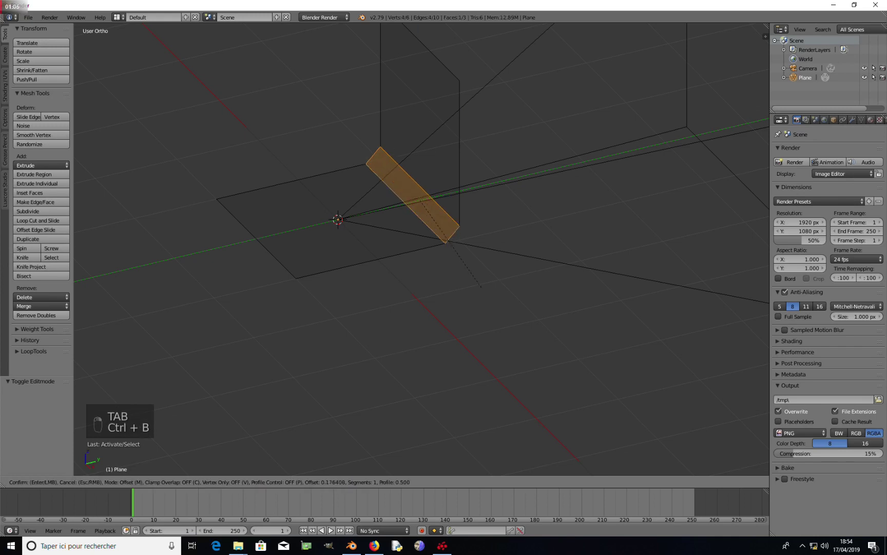
pyautogui.scroll(9, 371, 303)
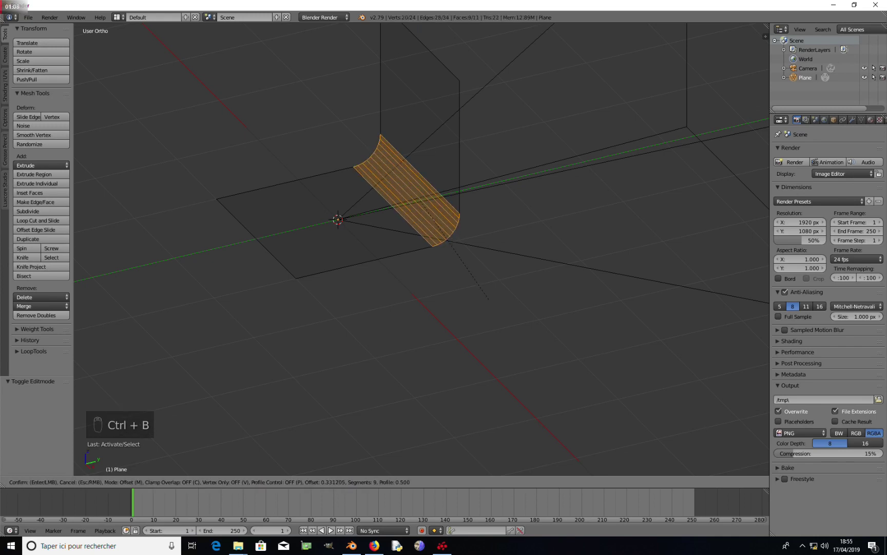
pyautogui.click(370, 303)
# - Apply smooth shading to the curved backdrop in object mode
pyautogui.press('Tab')
pyautogui.moveTo(371, 303)
pyautogui.mouseDown(button='middle')
pyautogui.moveTo(432, 307)
pyautogui.moveTo(382, 311)
pyautogui.moveTo(409, 319)
pyautogui.moveTo(109, 251)
pyautogui.mouseUp(button='middle')
pyautogui.press('z')
pyautogui.click(25, 163)
pyautogui.moveTo(205, 195)
pyautogui.mouseDown(button='middle')
pyautogui.moveTo(465, 194)
pyautogui.moveTo(423, 225)
pyautogui.moveTo(363, 229)
pyautogui.mouseUp(button='middle')
pyautogui.rightClick(471, 243)
pyautogui.moveTo(472, 242); pyautogui.dragTo(329, 224, button='middle')
# - Save the file to the Desktop as LD.blend
pyautogui.hotkey('ctrl', 's')
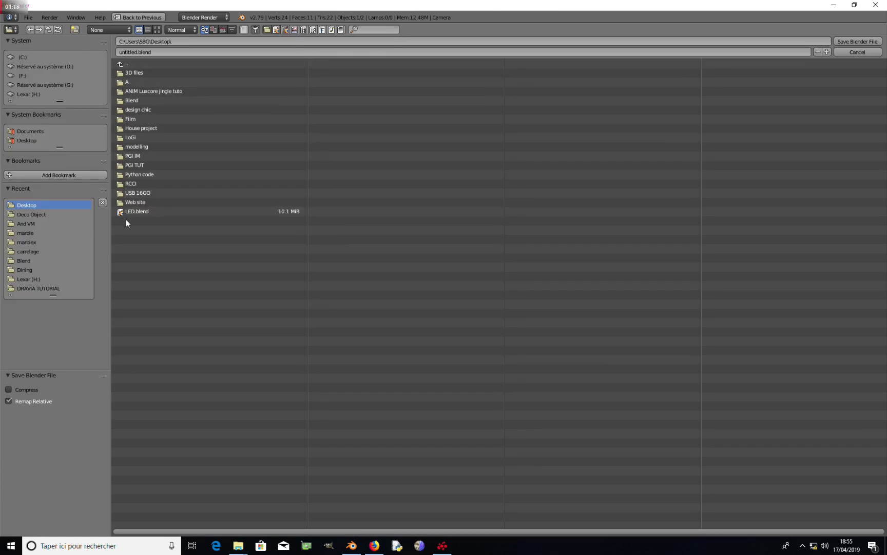
pyautogui.click(138, 53)
pyautogui.write('L')
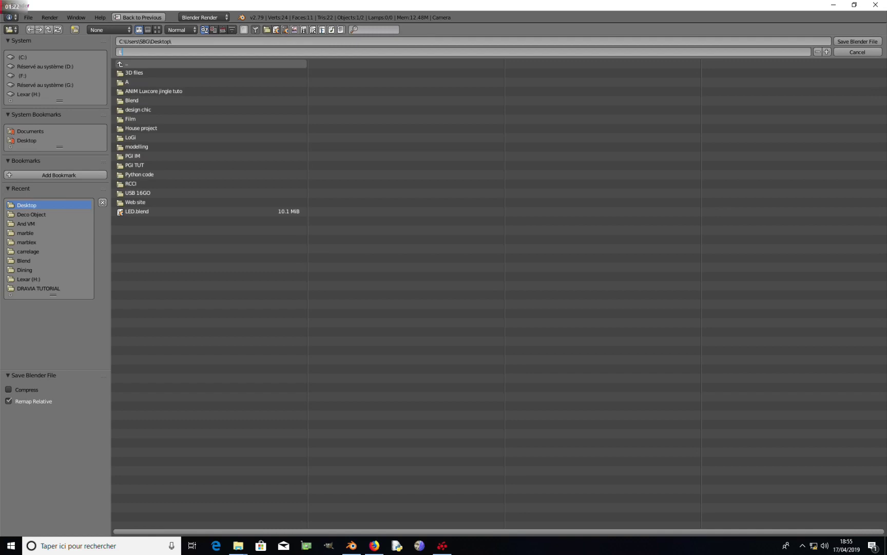
pyautogui.write('D')
pyautogui.press('Return')
pyautogui.press('Return')
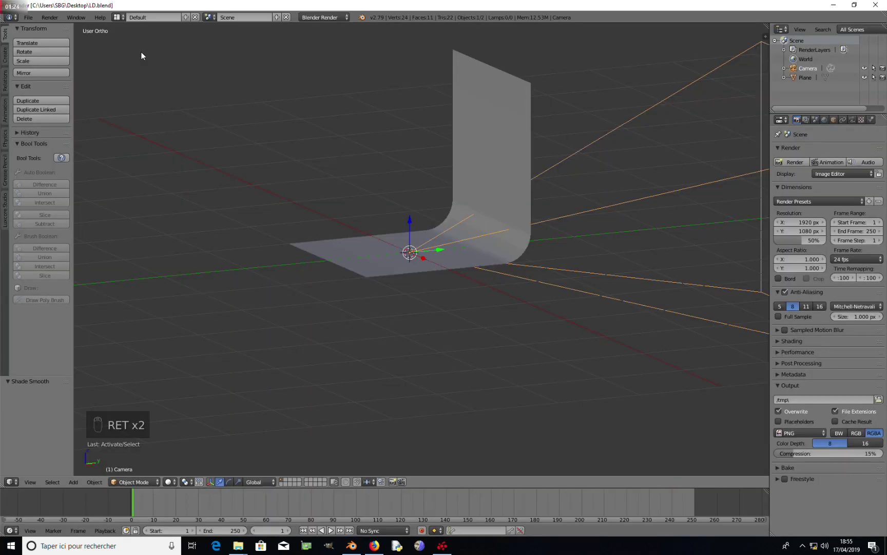
# - Switch the render engine to LuxCore
pyautogui.moveTo(312, 327); pyautogui.dragTo(390, 289, button='middle')
pyautogui.press('KP_7')
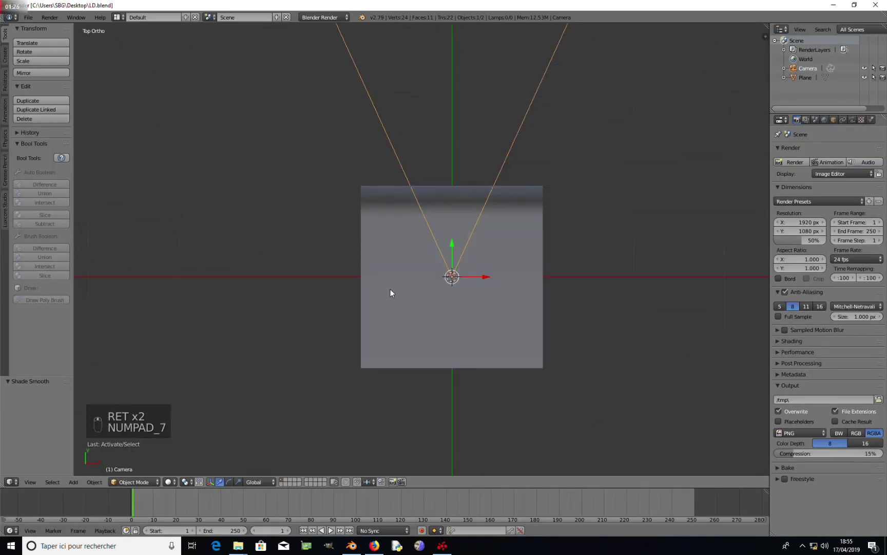
pyautogui.click(327, 17)
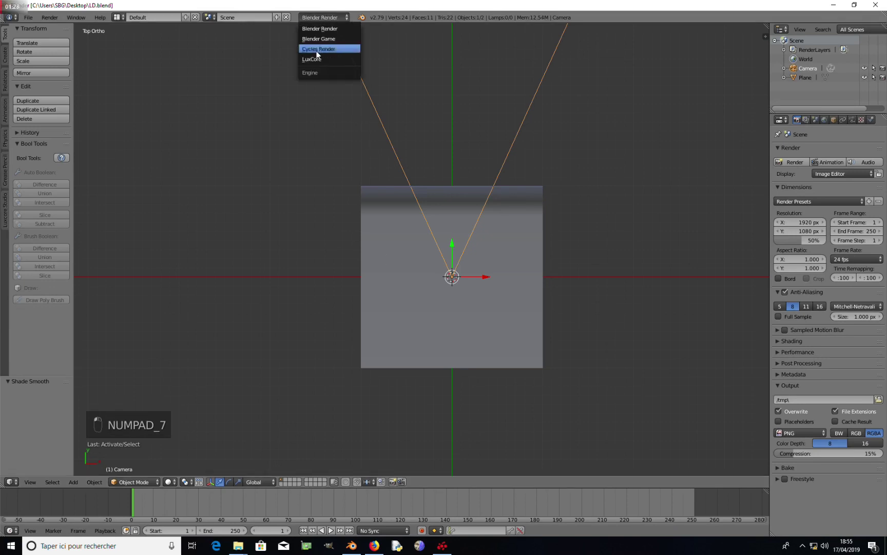
pyautogui.click(318, 59)
pyautogui.scroll(-3, 448, 295)
pyautogui.keyDown('shift'); pyautogui.moveTo(448, 295); pyautogui.dragTo(373, 252, button='middle'); pyautogui.keyUp('shift')
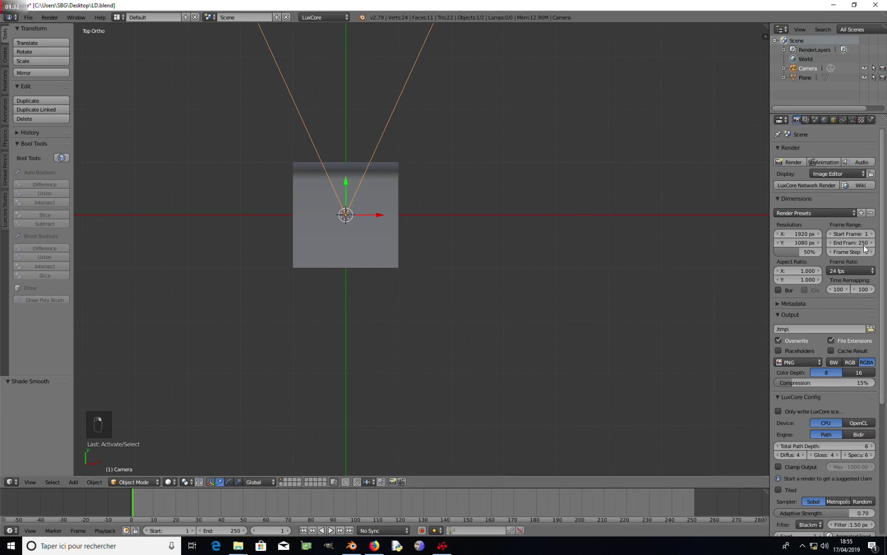
# - Set the camera's linear tonemapper gain to 1 and disable auto brightness, then return to the render settings
pyautogui.click(852, 120)
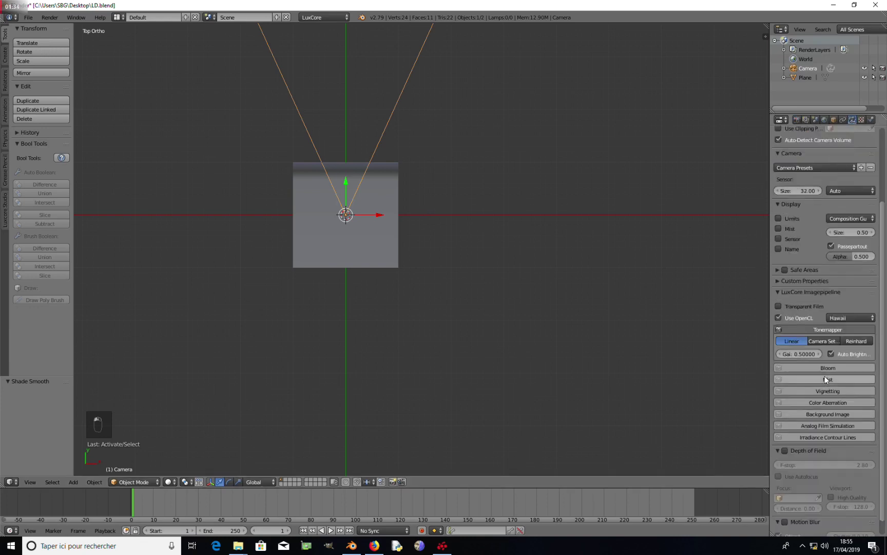
pyautogui.click(799, 337)
pyautogui.write('1')
pyautogui.press('Return')
pyautogui.click(829, 335)
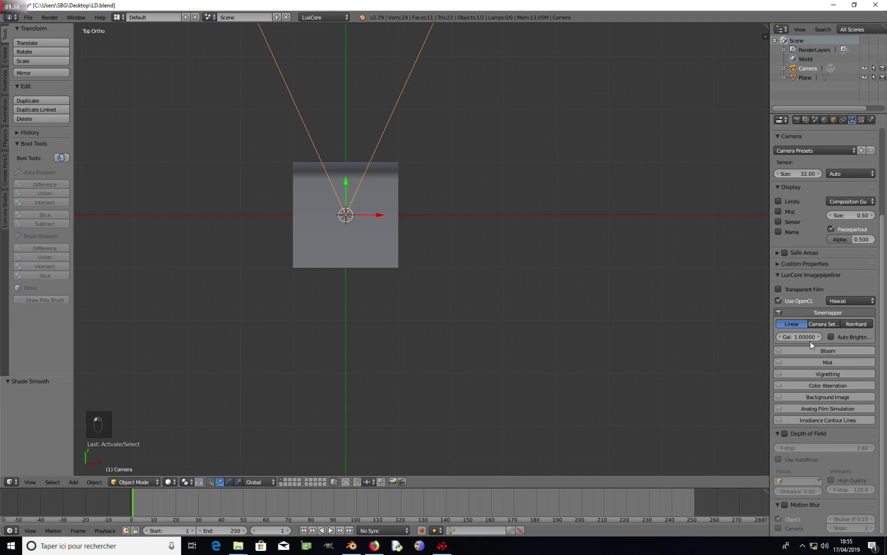
pyautogui.keyDown('shift'); pyautogui.moveTo(415, 238); pyautogui.dragTo(428, 250, button='middle'); pyautogui.keyUp('shift')
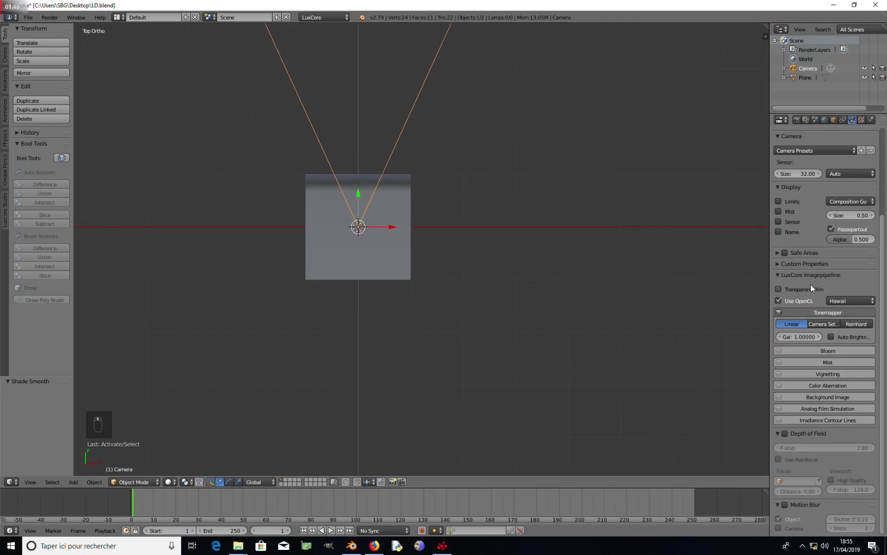
pyautogui.click(797, 120)
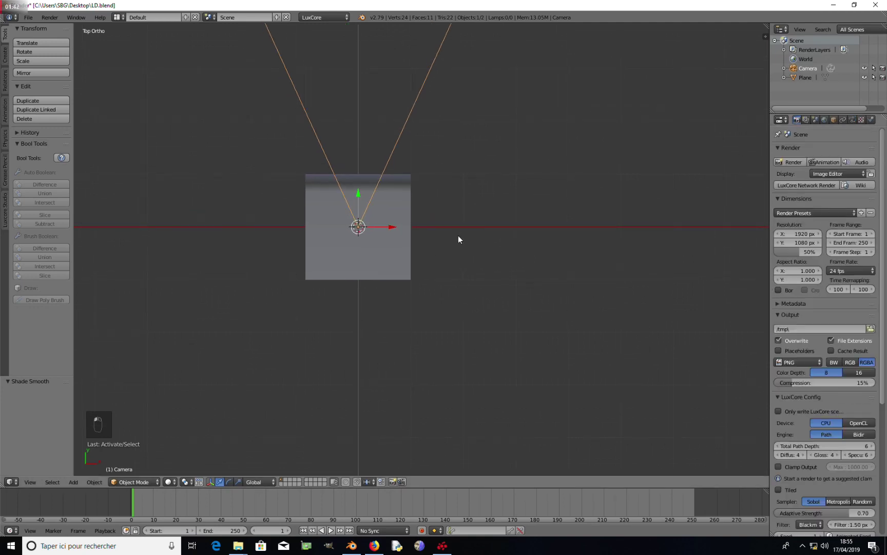
# - Switch to the empty second layer and add a mesh plane in front view
pyautogui.keyDown('shift'); pyautogui.moveTo(328, 239); pyautogui.dragTo(362, 263, button='middle'); pyautogui.keyUp('shift')
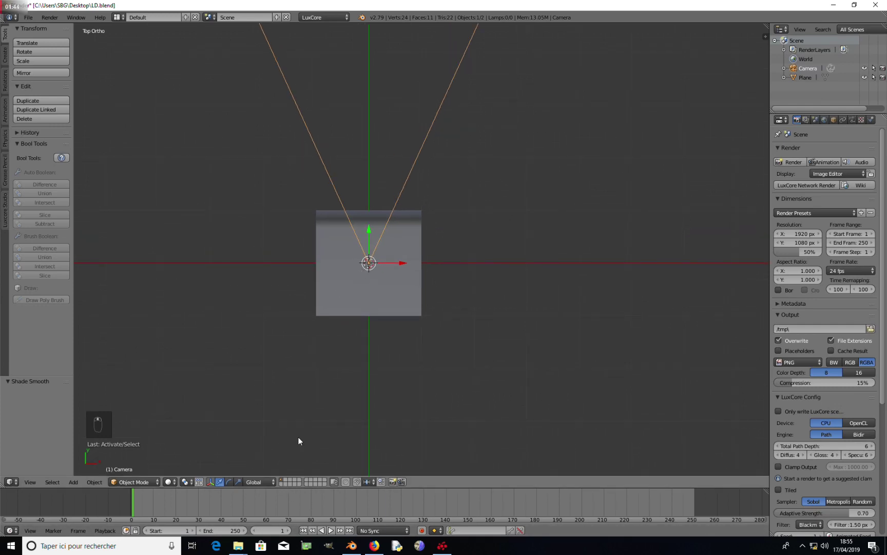
pyautogui.click(286, 478)
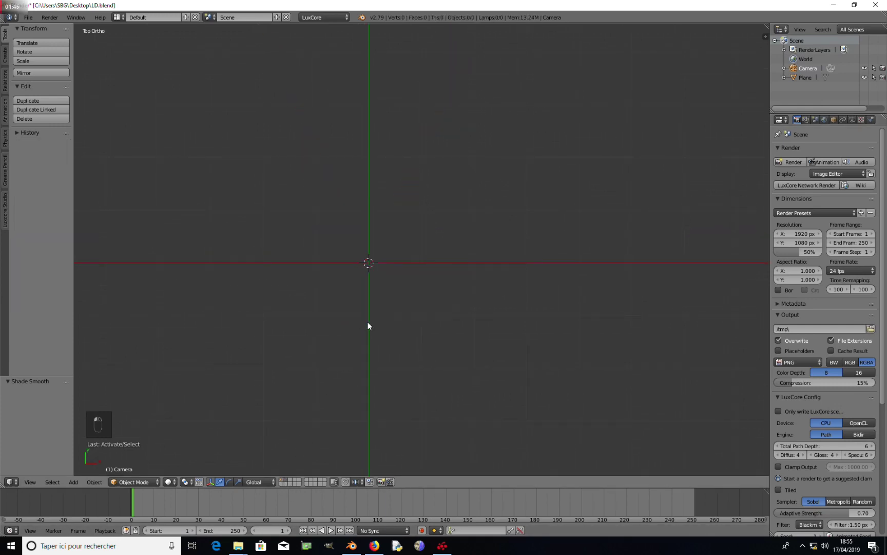
pyautogui.press('KP_1')
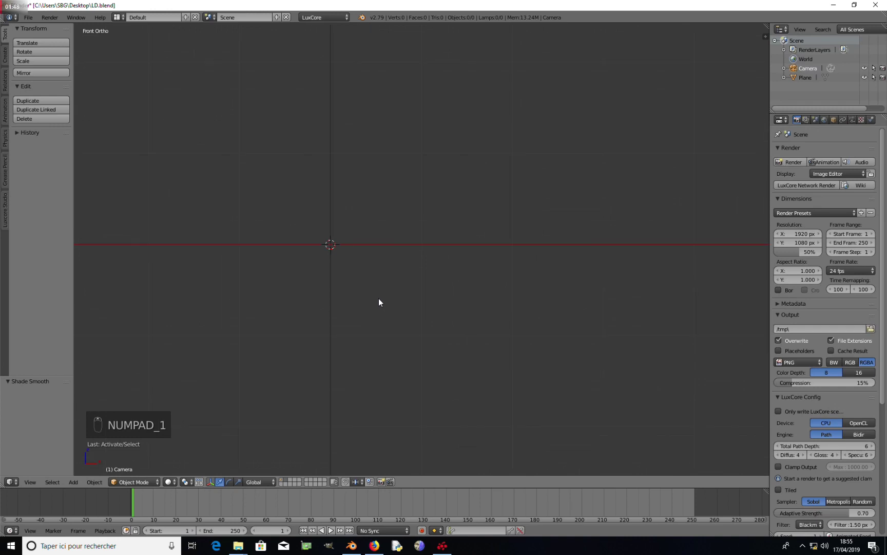
pyautogui.hotkey('shift', 'a')
pyautogui.moveTo(372, 262)
pyautogui.click(404, 264)
pyautogui.keyDown('shift'); pyautogui.moveTo(344, 271); pyautogui.dragTo(398, 284, button='middle'); pyautogui.keyUp('shift')
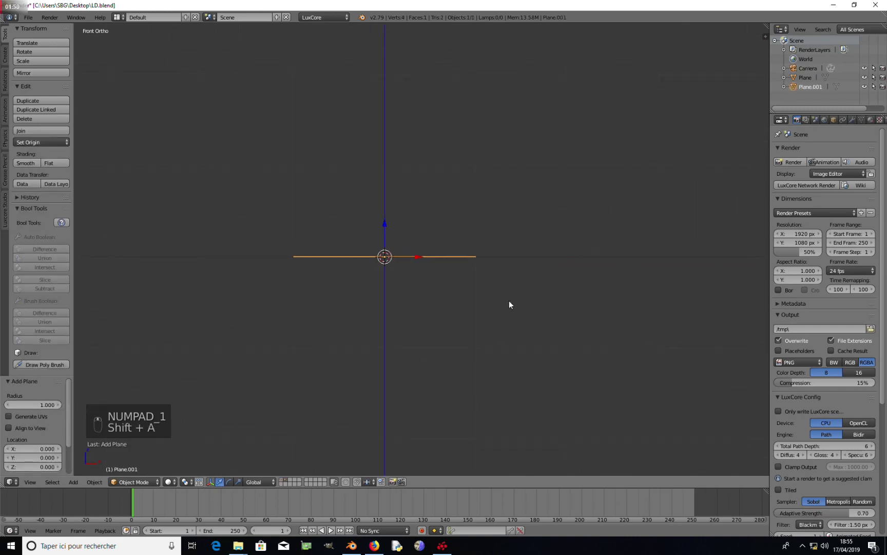
# - Rotate the new plane's mesh 90° about the X axis in edit mode
pyautogui.press('Tab')
pyautogui.press('r')
pyautogui.press('x')
pyautogui.press('9')
pyautogui.press('0')
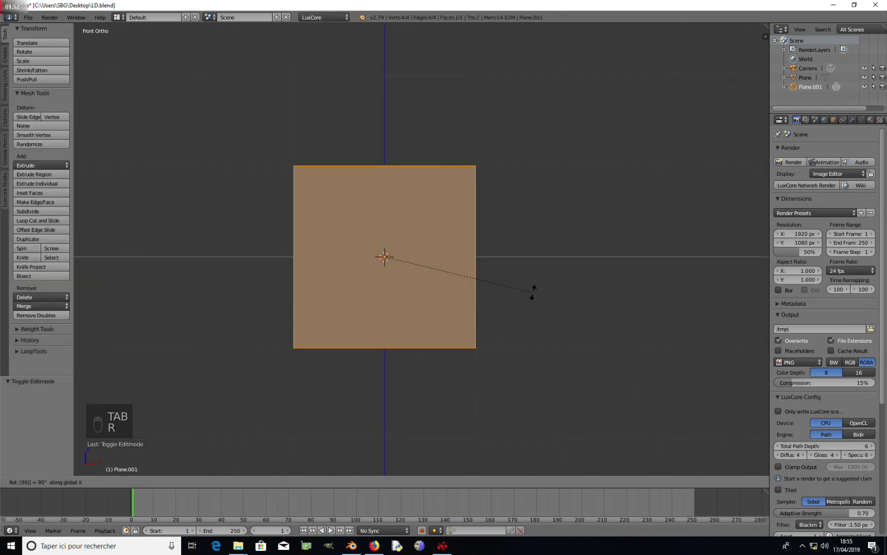
pyautogui.press('Return')
# - Cut the plane with a centred vertical loop and delete the half on the +X side
pyautogui.hotkey('ctrl', 'r')
pyautogui.click(384, 257)
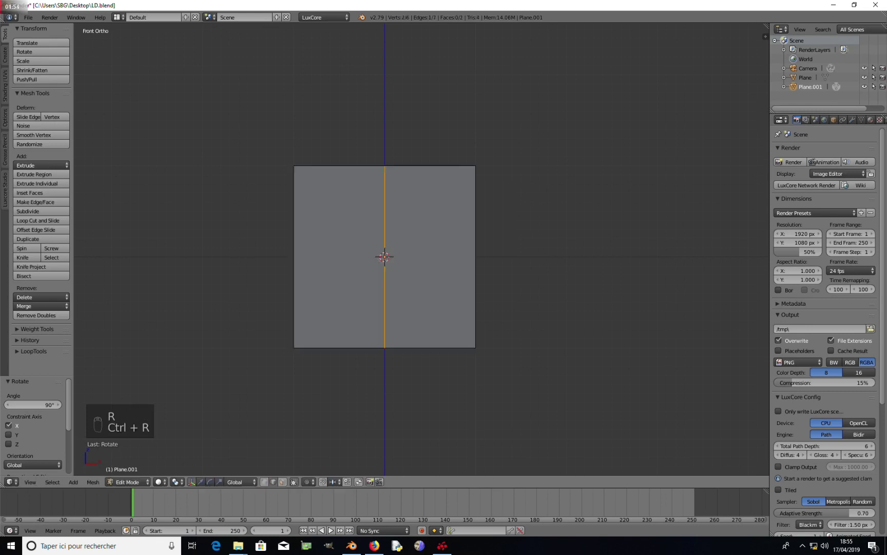
pyautogui.rightClick(475, 257)
pyautogui.press('x')
pyautogui.click(537, 241)
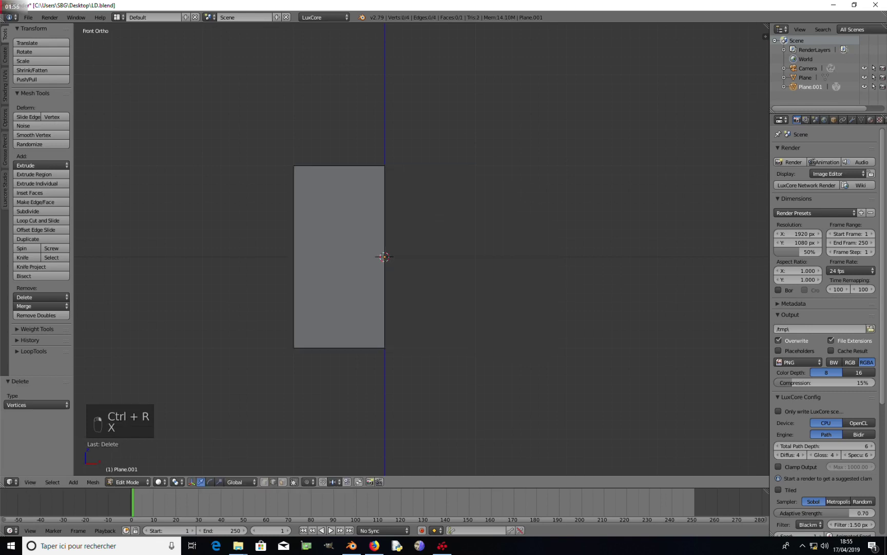
# - Add a horizontal loop cut near the base and extrude the short outer edge below it about 0.1 outward along X
pyautogui.hotkey('ctrl', 'r')
pyautogui.click(339, 256)
pyautogui.click(336, 333)
pyautogui.rightClick(295, 340)
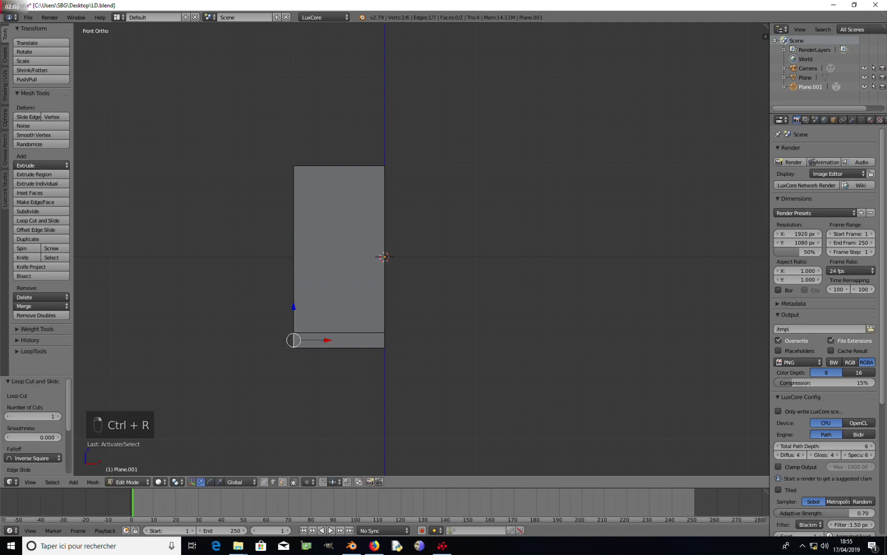
pyautogui.press('e')
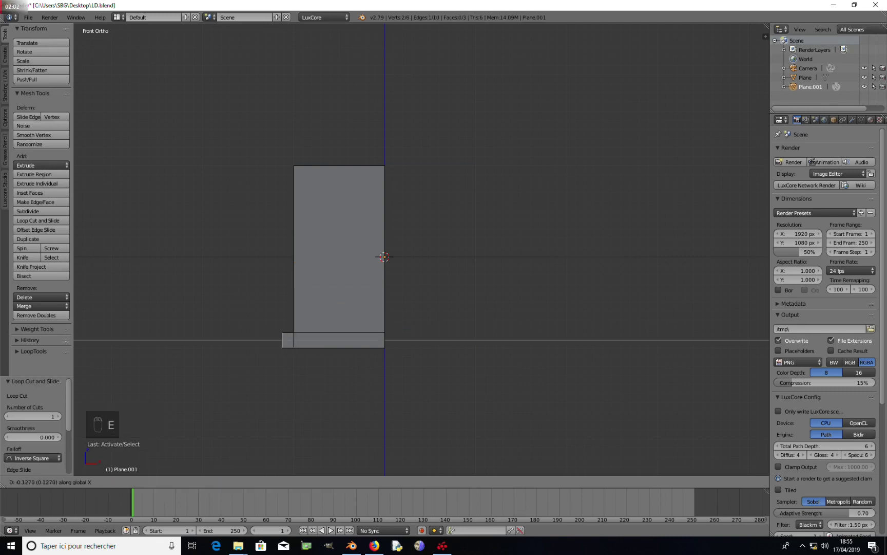
pyautogui.click(284, 340)
# - In vertex mode, delete the loop-cut vertex on the centre line and the bottom vertex directly below the body's outer edge
pyautogui.hotkey('ctrl', 'Tab')
pyautogui.click(374, 137)
pyautogui.rightClick(385, 166)
pyautogui.rightClick(385, 333)
pyautogui.press('x')
pyautogui.click(465, 239)
pyautogui.rightClick(293, 347)
pyautogui.press('x')
pyautogui.click(318, 280)
# - Connect the rim's outer bottom vertex to the bottom vertex on the centre line with an edge
pyautogui.rightClick(284, 347)
pyautogui.keyDown('shift'); pyautogui.rightClick(385, 348); pyautogui.keyUp('shift')
pyautogui.press('f')
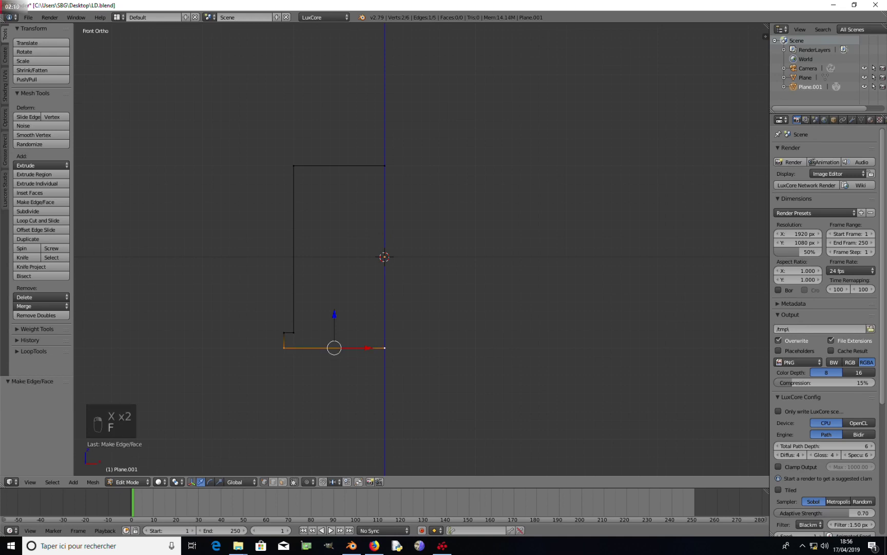
# - Bevel the profile's upper outer vertex into a rounded dome with 7 segments and an amount of about 0.931
pyautogui.keyDown('shift'); pyautogui.moveTo(360, 257); pyautogui.dragTo(370, 220, button='middle'); pyautogui.keyUp('shift')
pyautogui.rightClick(305, 130)
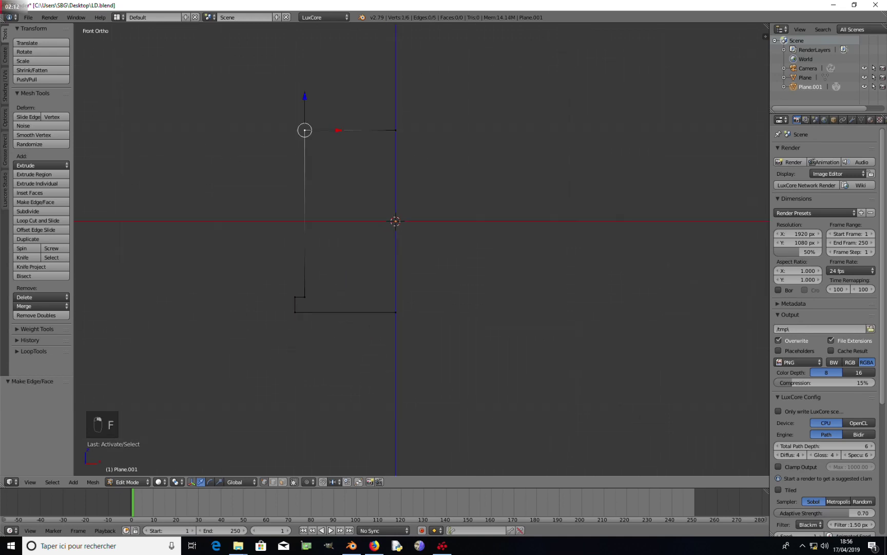
pyautogui.hotkey('ctrl', 'b')
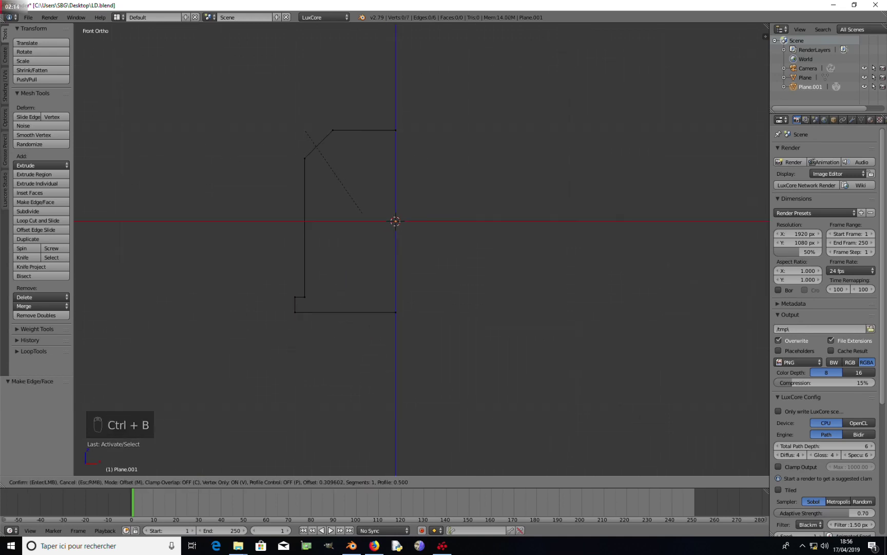
pyautogui.scroll(3, 373, 238)
pyautogui.scroll(3, 382, 254)
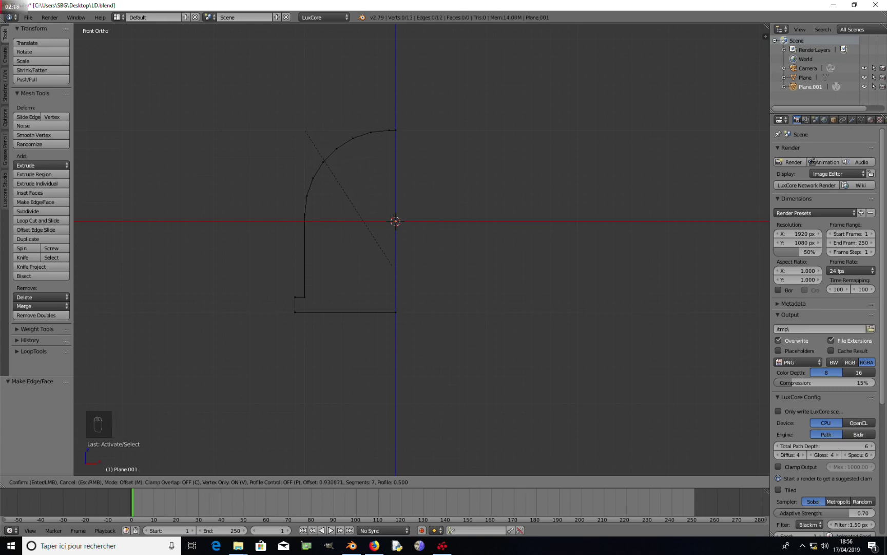
pyautogui.press('Return')
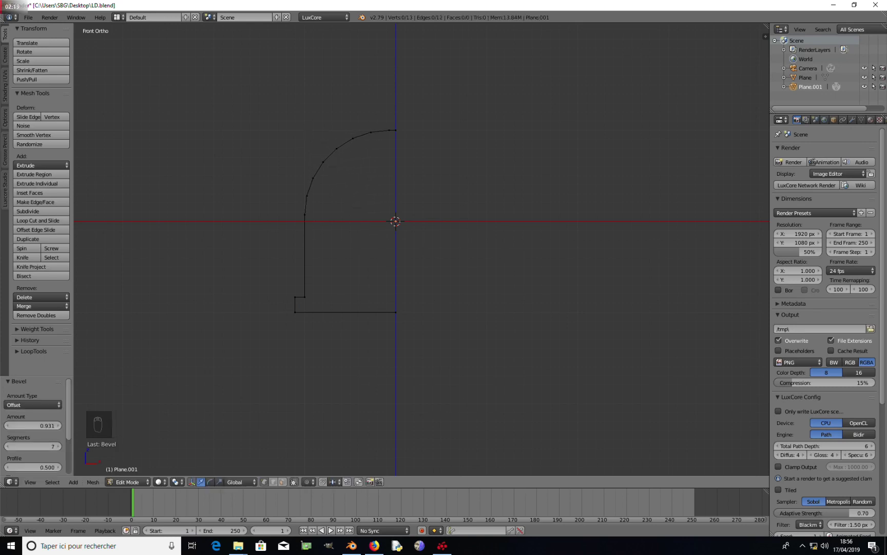
# - Add a Screw modifier to the profile to revolve it around the Z axis
pyautogui.click(853, 120)
pyautogui.click(799, 151)
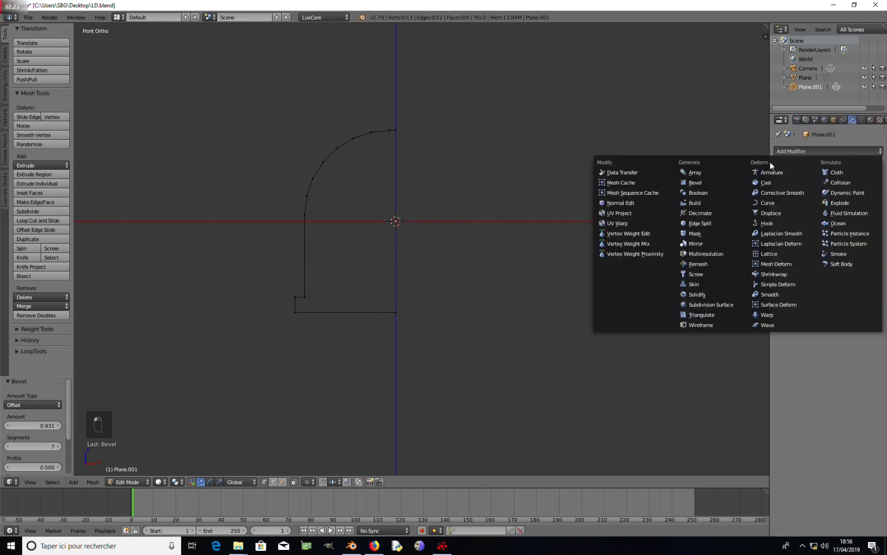
pyautogui.click(694, 276)
pyautogui.scroll(-2, 403, 230)
# - Select the dome vertices in wireframe and move them up 0.5 along Z, plus a little further
pyautogui.press('z')
pyautogui.press('a')
pyautogui.press('a')
pyautogui.press('b')
pyautogui.moveTo(319, 146)
pyautogui.mouseDown()
pyautogui.moveTo(348, 200)
pyautogui.moveTo(441, 272)
pyautogui.mouseUp()
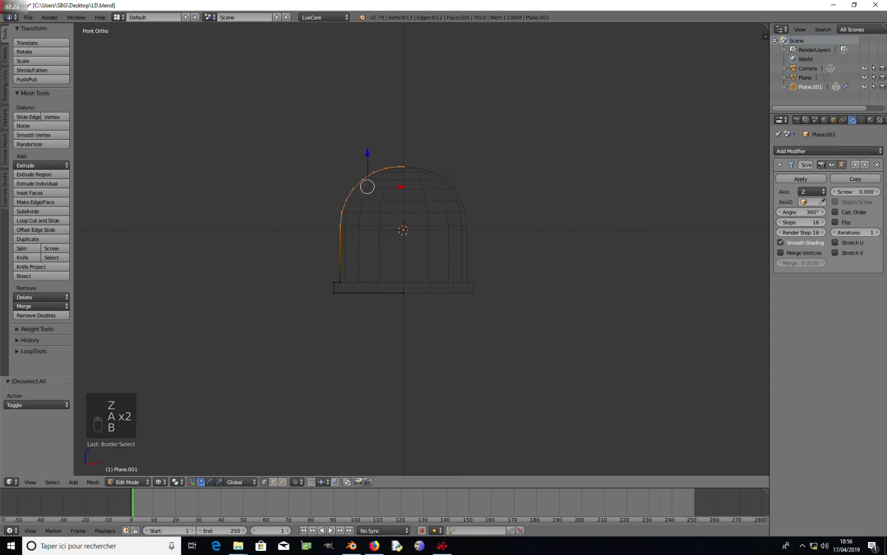
pyautogui.moveTo(367, 153); pyautogui.dragTo(367, 121)
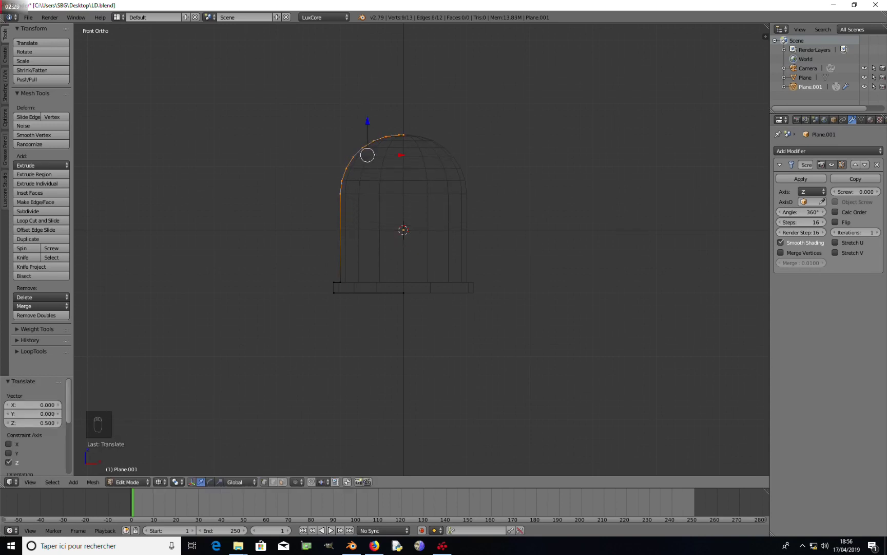
pyautogui.press('Tab')
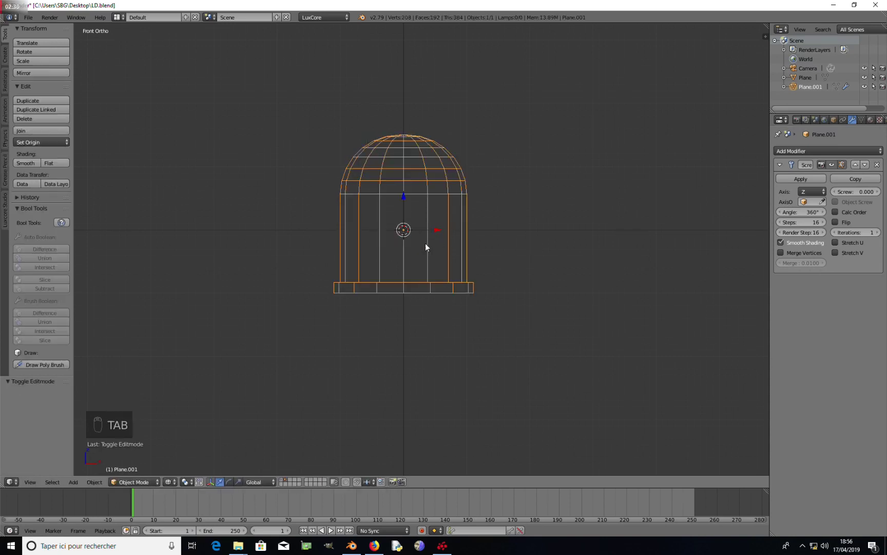
pyautogui.press('Tab')
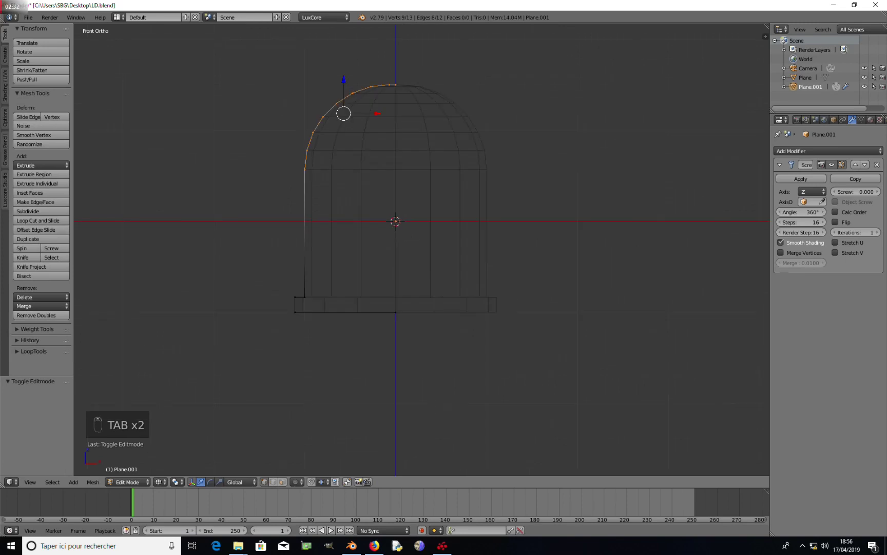
pyautogui.moveTo(343, 80); pyautogui.dragTo(344, 62)
# - Raise the two vertices on the rim's top edge slightly along Z to make the rim thicker
pyautogui.rightClick(295, 297)
pyautogui.rightClick(305, 297)
pyautogui.moveTo(304, 263); pyautogui.dragTo(304, 263)
pyautogui.press('Escape')
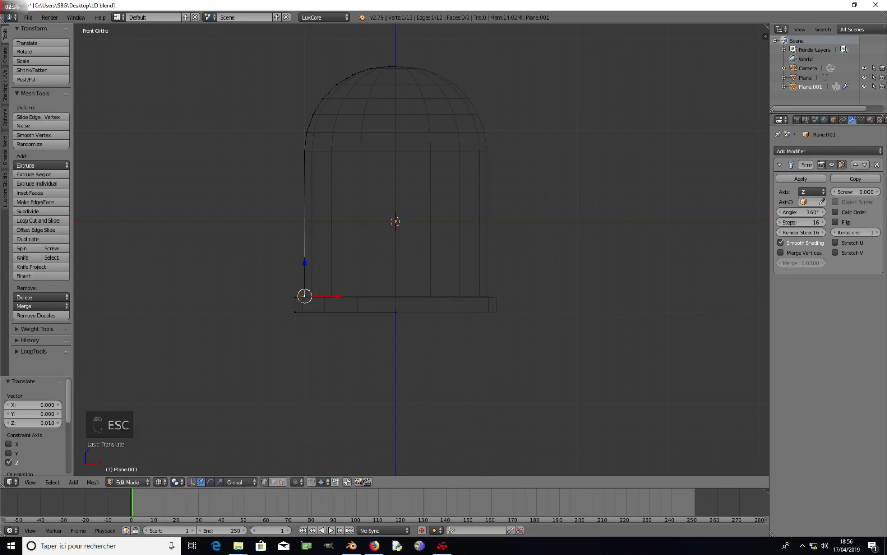
pyautogui.hotkey('ctrl', 'z')
pyautogui.moveTo(300, 263); pyautogui.dragTo(300, 252)
# - Move the rim's two outermost vertices about 0.046 outward along X
pyautogui.rightClick(295, 287)
pyautogui.keyDown('shift'); pyautogui.rightClick(295, 311); pyautogui.keyUp('shift')
pyautogui.moveTo(329, 299); pyautogui.dragTo(325, 299)
# - Vertex-bevel the rim's two outer corners and its junction with the body, using 2 segments and about 0.017
pyautogui.rightClick(290, 287)
pyautogui.keyDown('shift'); pyautogui.rightClick(304, 286); pyautogui.keyUp('shift')
pyautogui.keyDown('shift'); pyautogui.rightClick(291, 312); pyautogui.keyUp('shift')
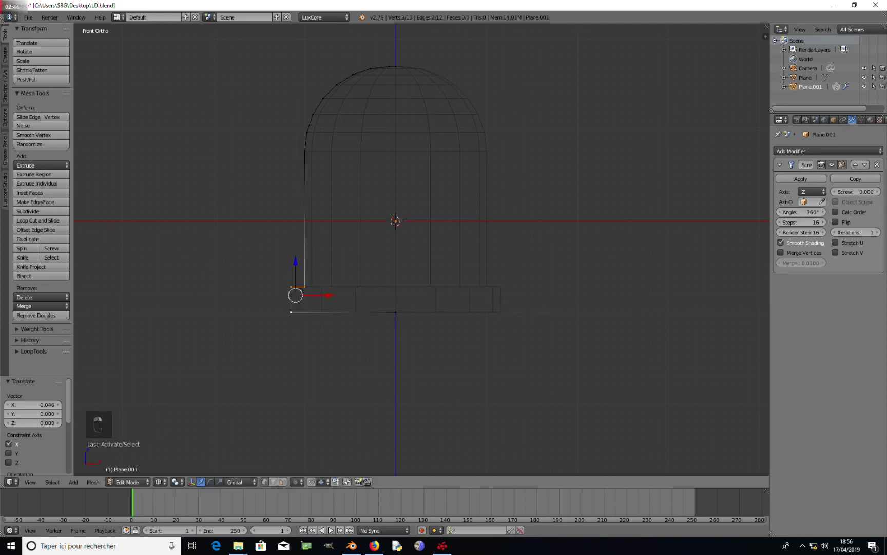
pyautogui.hotkey('ctrl', 'b')
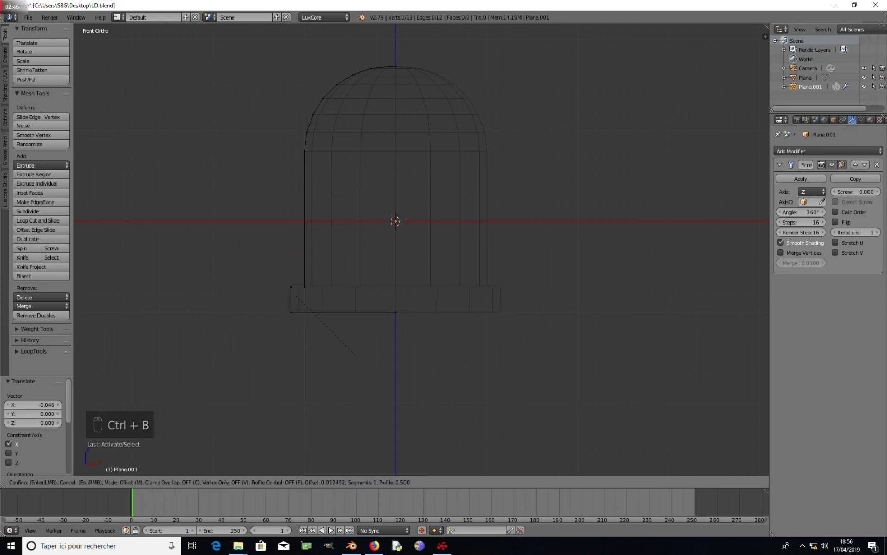
pyautogui.press('v')
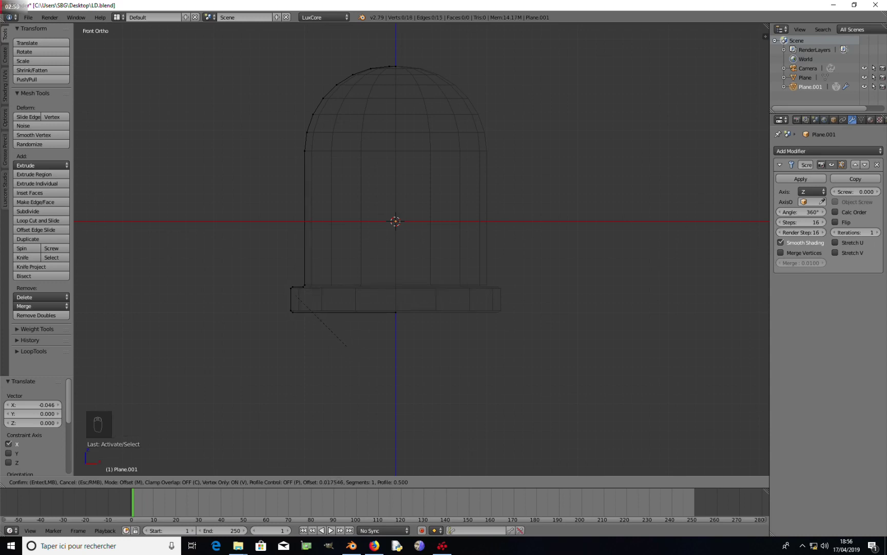
pyautogui.click(345, 345)
# - Subdivide the profile's bottom edge and the long vertical side edge of the body with one cut each
pyautogui.scroll(-2, 345, 345)
pyautogui.scroll(3, 422, 249)
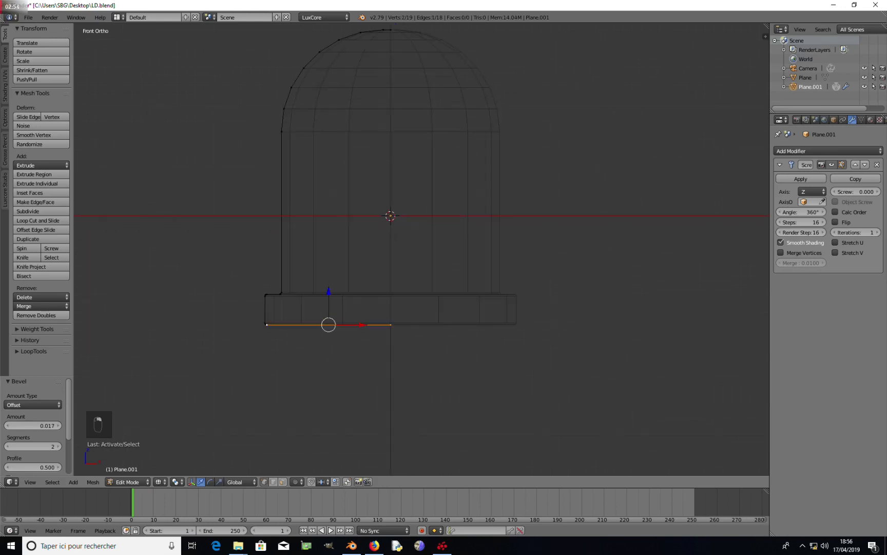
pyautogui.keyDown('shift'); pyautogui.rightClick(281, 132); pyautogui.keyUp('shift')
pyautogui.press('w')
pyautogui.click(331, 209)
# - Vertex-bevel the midpoint of the body's side by about 0.563 to place support vertices near both ends
pyautogui.rightClick(282, 212)
pyautogui.hotkey('ctrl', 'b')
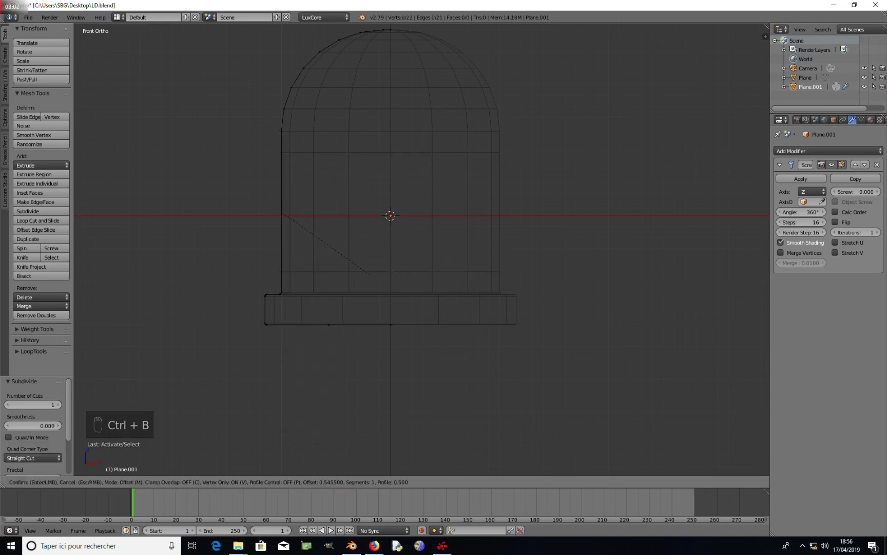
pyautogui.click(369, 273)
pyautogui.rightClick(328, 323)
pyautogui.hotkey('ctrl', 'v')
pyautogui.click(344, 342)
pyautogui.hotkey('ctrl', 'b')
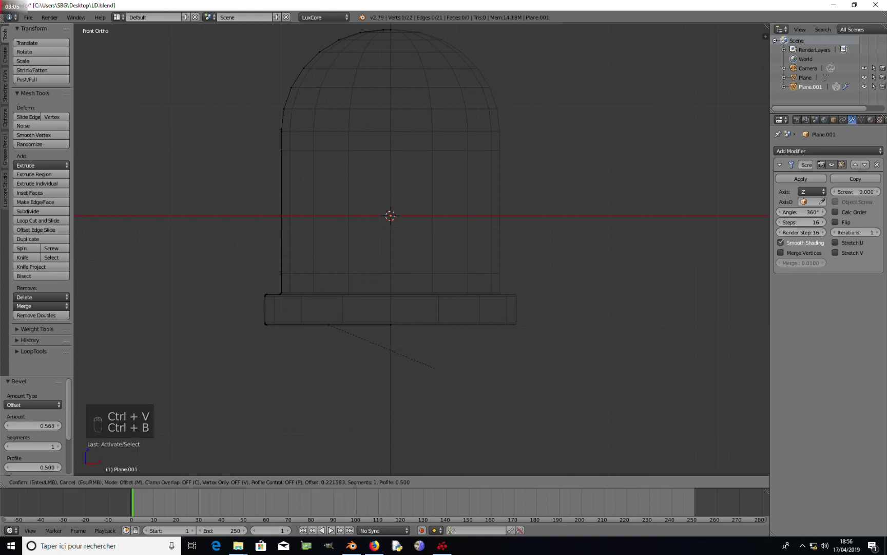
pyautogui.rightClick(409, 367)
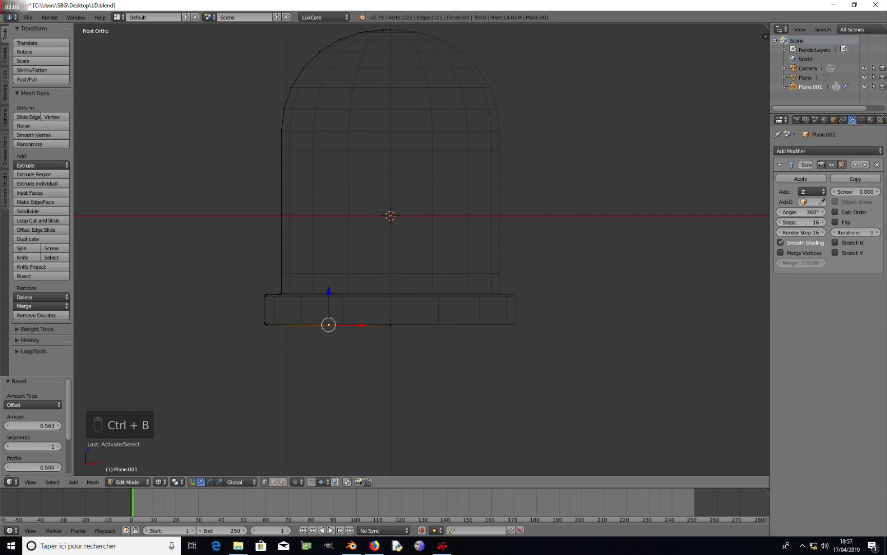
# - Enable Merge Vertices on the Screw modifier and apply the modifier in object mode
pyautogui.moveTo(408, 368); pyautogui.dragTo(411, 349, button='middle')
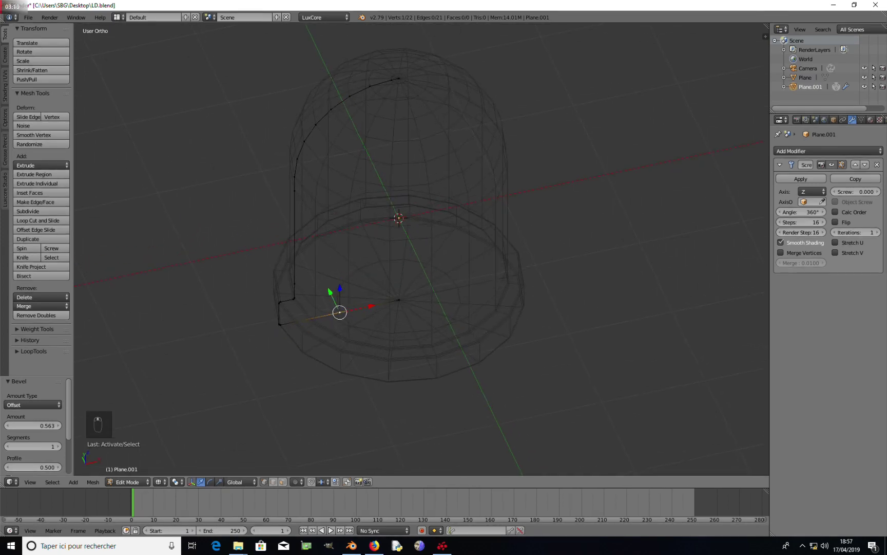
pyautogui.press('z')
pyautogui.press('Tab')
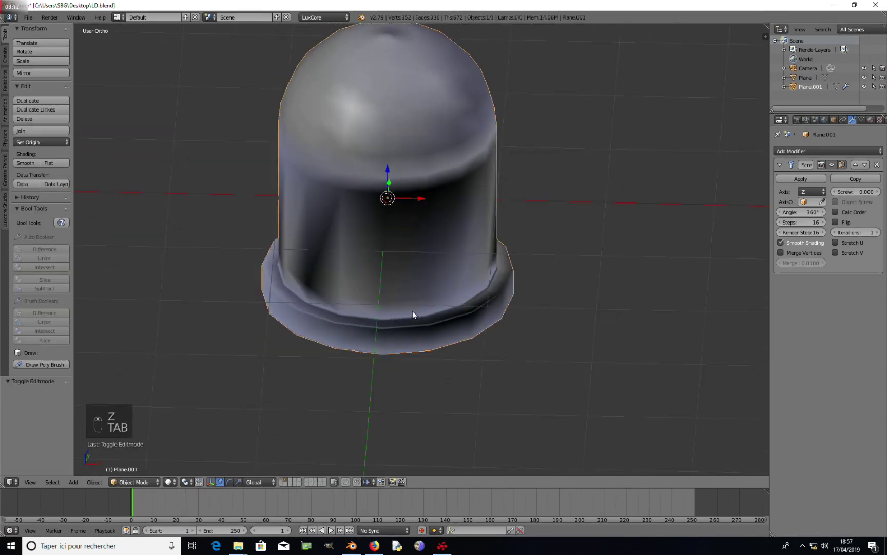
pyautogui.press('z')
pyautogui.click(780, 253)
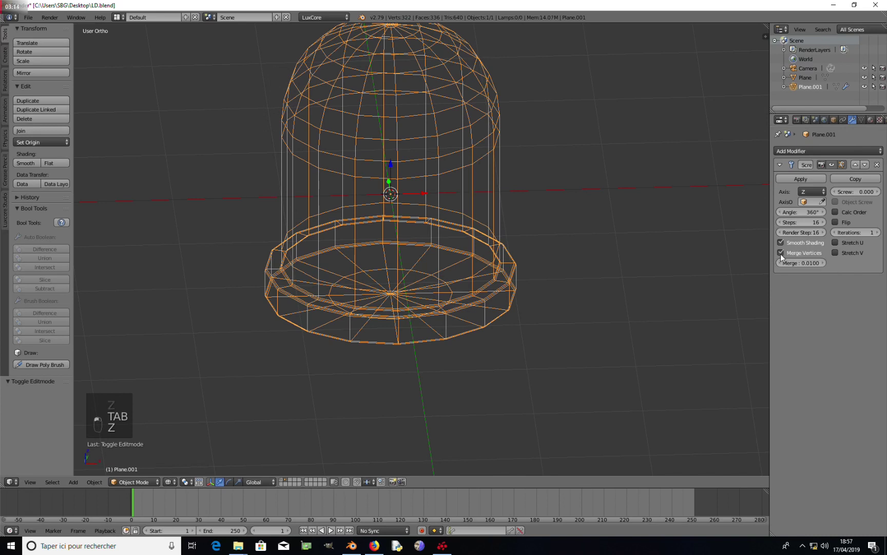
pyautogui.click(801, 179)
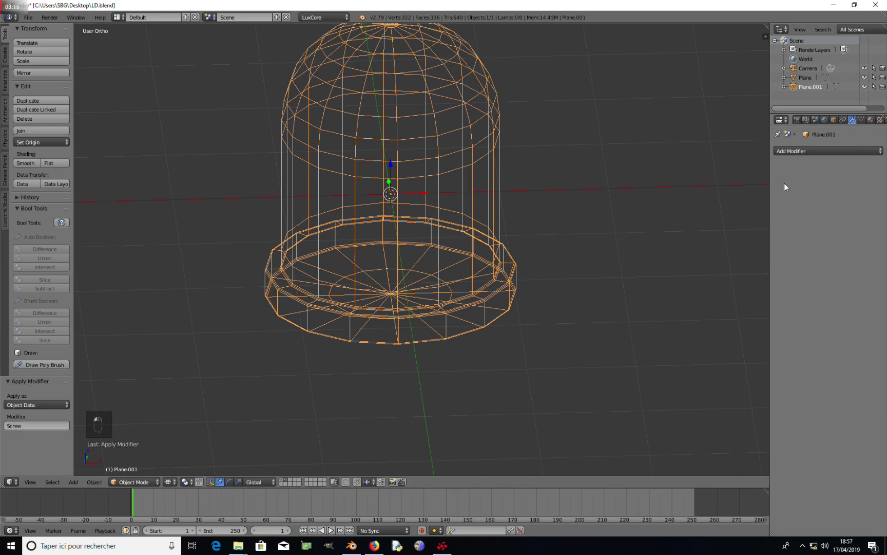
# - Set the scene's length unit system to Metric
pyautogui.click(816, 119)
pyautogui.click(832, 178)
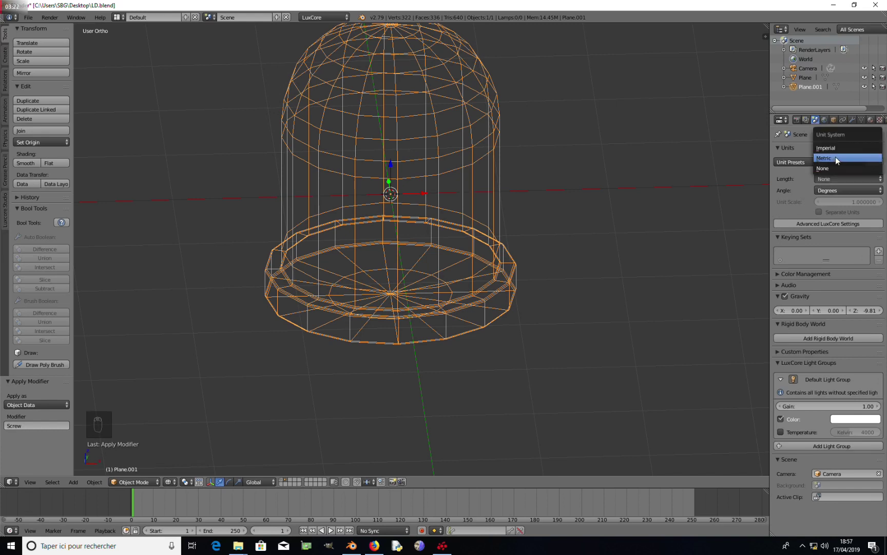
pyautogui.click(836, 162)
# - Select the whole LED mesh in edit mode and make its normals consistent
pyautogui.press('Tab')
pyautogui.press('z')
pyautogui.moveTo(410, 231)
pyautogui.mouseDown(button='middle')
pyautogui.moveTo(458, 214)
pyautogui.moveTo(407, 286)
pyautogui.moveTo(449, 286)
pyautogui.moveTo(390, 228)
pyautogui.moveTo(419, 230)
pyautogui.mouseUp(button='middle')
pyautogui.press('a')
pyautogui.press('a')
pyautogui.press('a')
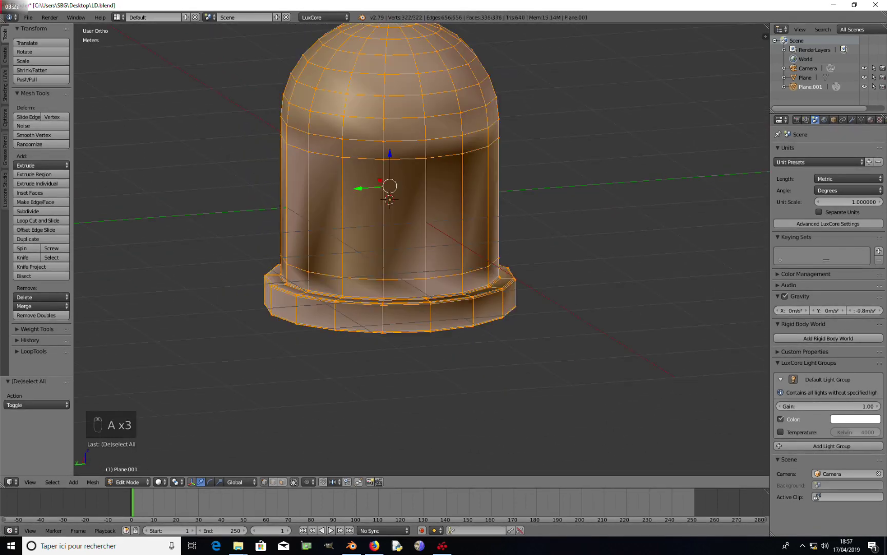
pyautogui.hotkey('ctrl', 'n')
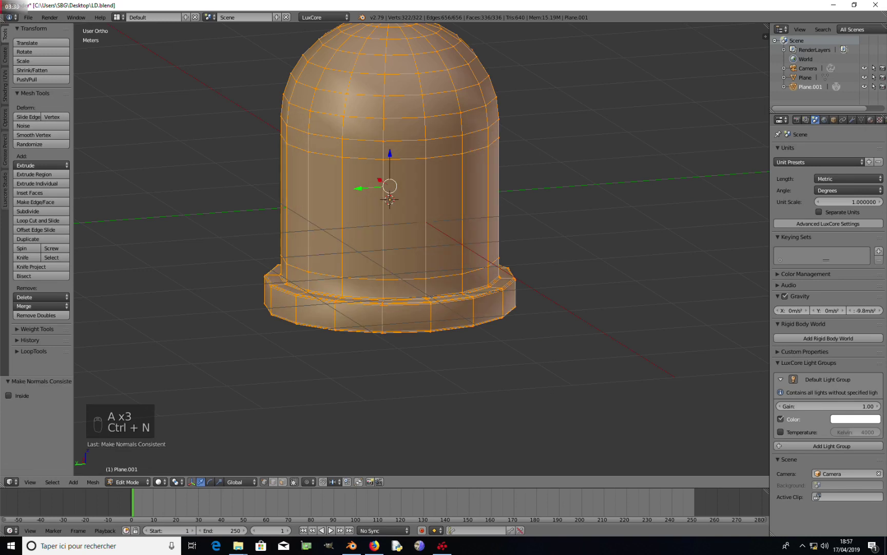
# - Remove doubled vertices from the entire LED mesh
pyautogui.press('w')
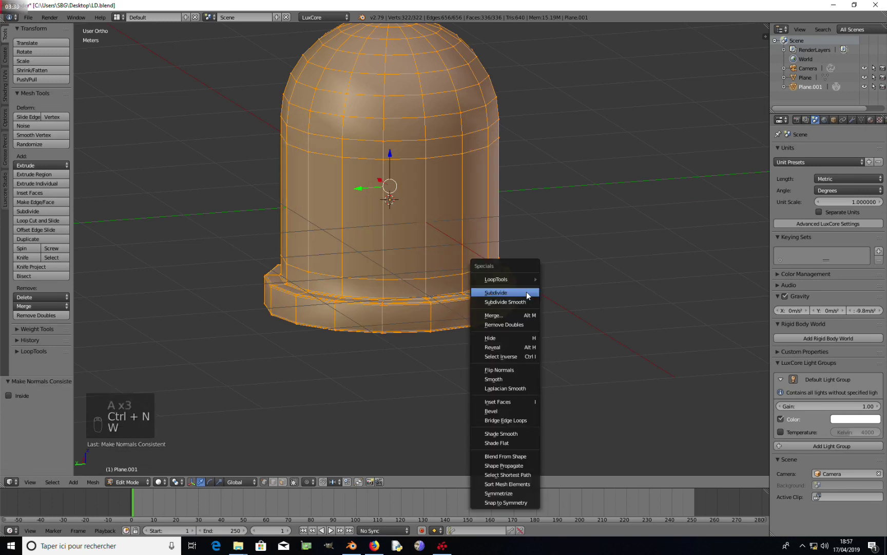
pyautogui.click(516, 323)
pyautogui.moveTo(516, 323); pyautogui.dragTo(515, 350, button='middle')
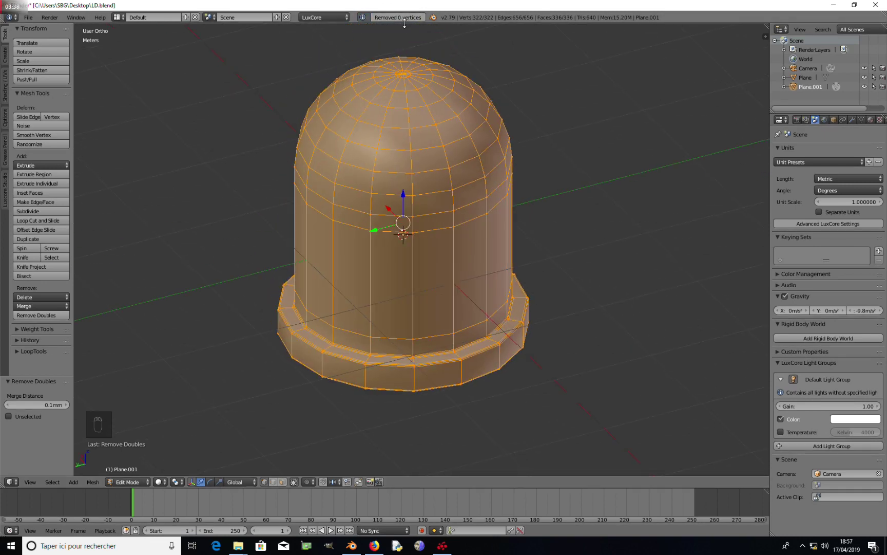
pyautogui.keyDown('shift'); pyautogui.moveTo(516, 349); pyautogui.dragTo(481, 329, button='middle'); pyautogui.keyUp('shift')
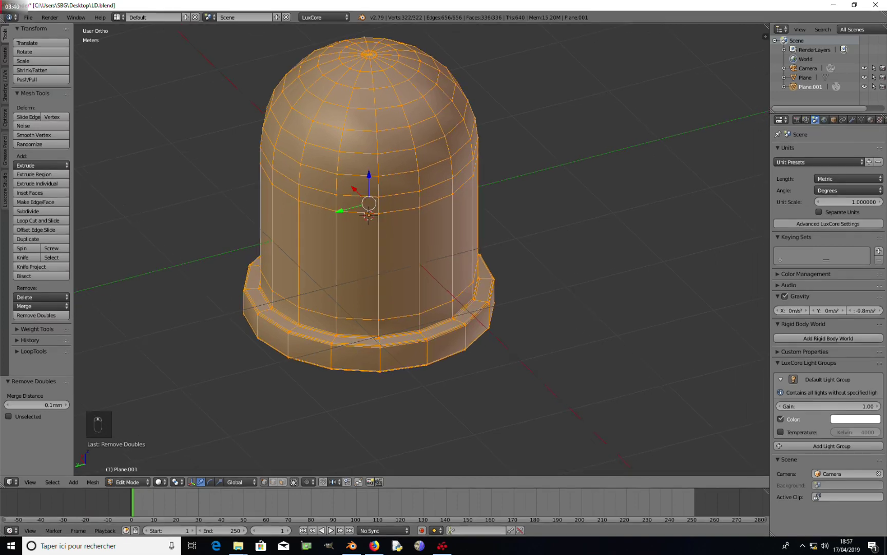
pyautogui.press('w')
# - In edit mode and front wireframe view, add a plane at the origin within the LED mesh
pyautogui.scroll(-2, 430, 311)
pyautogui.press('Tab')
pyautogui.moveTo(429, 311)
pyautogui.mouseDown(button='middle')
pyautogui.moveTo(478, 254)
pyautogui.moveTo(413, 261)
pyautogui.mouseUp(button='middle')
pyautogui.press('z')
pyautogui.press('KP_1')
pyautogui.press('z')
pyautogui.press('z')
pyautogui.scroll(3, 396, 239)
pyautogui.press('Tab')
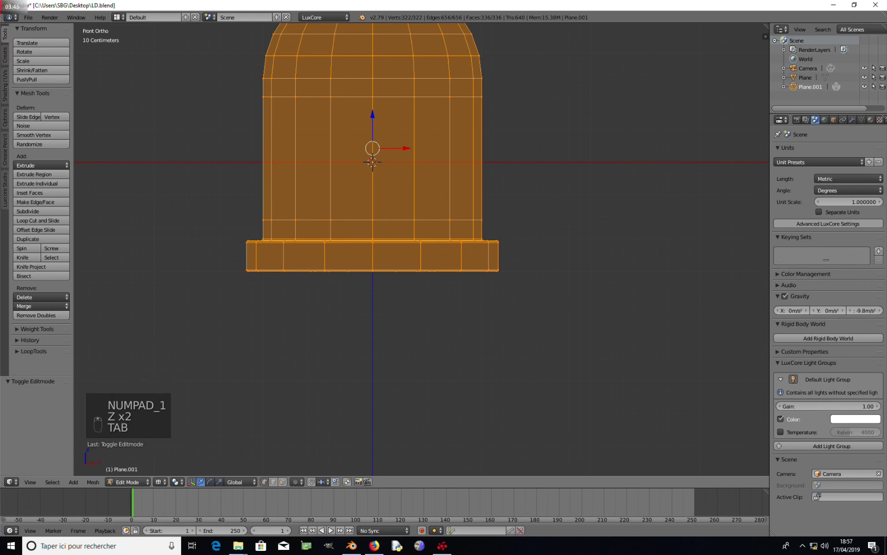
pyautogui.hotkey('shift', 'a')
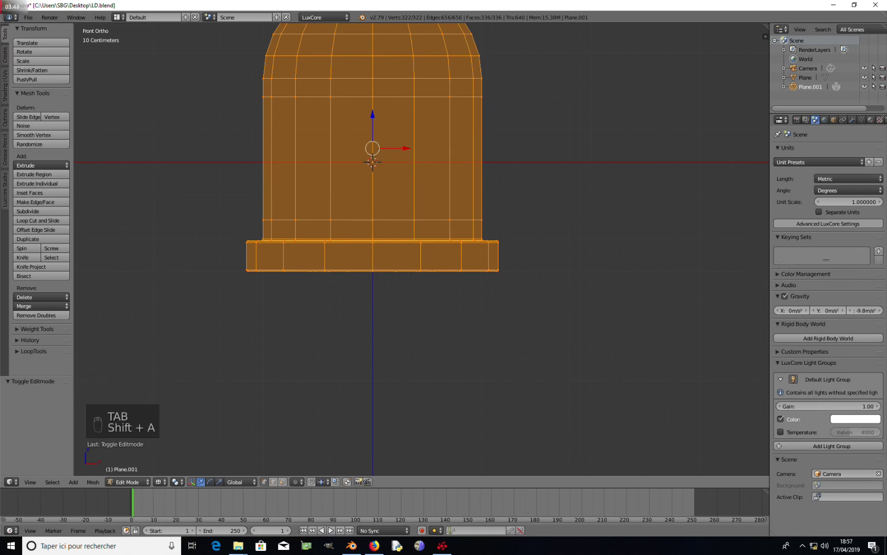
pyautogui.hotkey('shift', 'a')
pyautogui.click(405, 200)
pyautogui.scroll(-2, 422, 249)
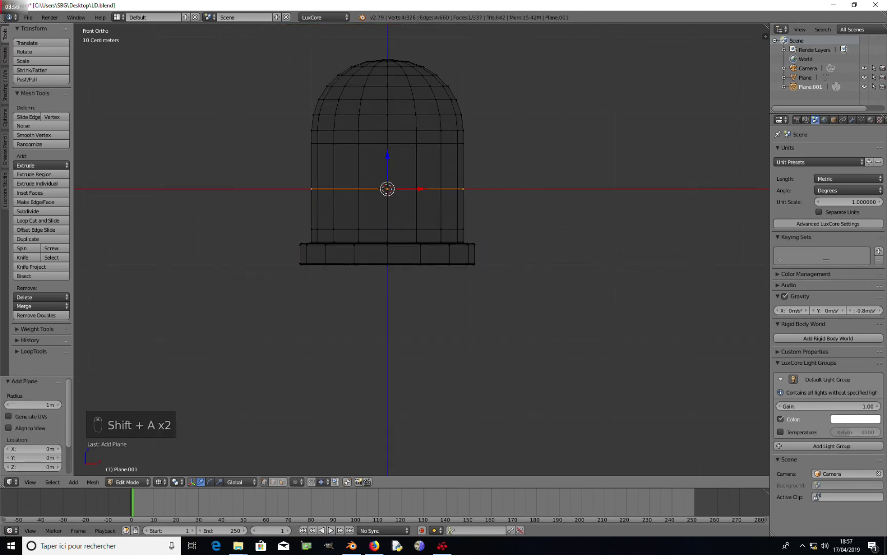
# - Rotate the new plane 90° around X and hide all unselected geometry
pyautogui.write('rx90')
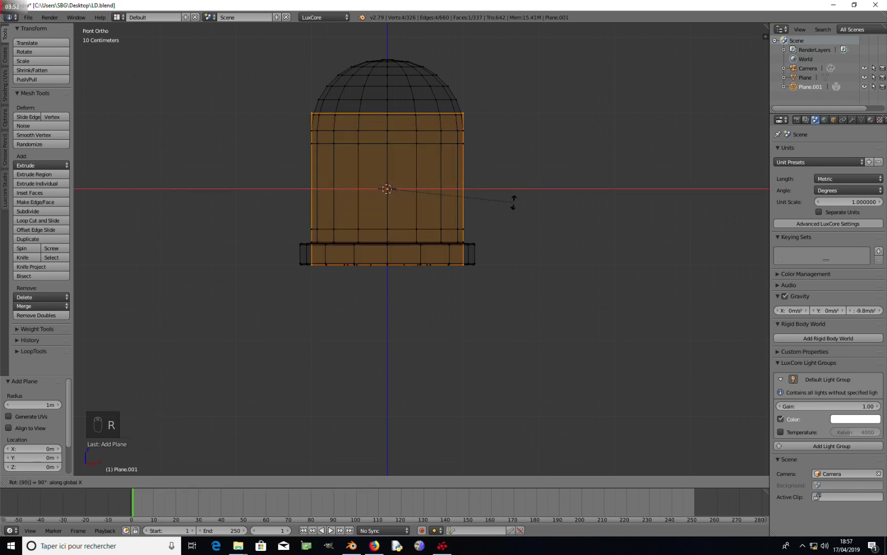
pyautogui.press('Return')
pyautogui.hotkey('shift', 'h')
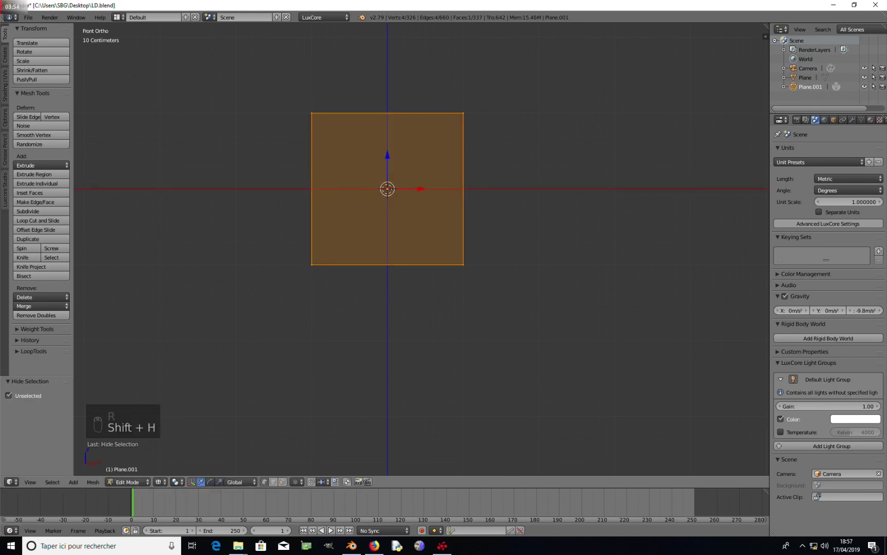
# - Cut the plane with a centred vertical loop and bevel it by about 0.852 into two loops near the sides
pyautogui.hotkey('ctrl', 'r')
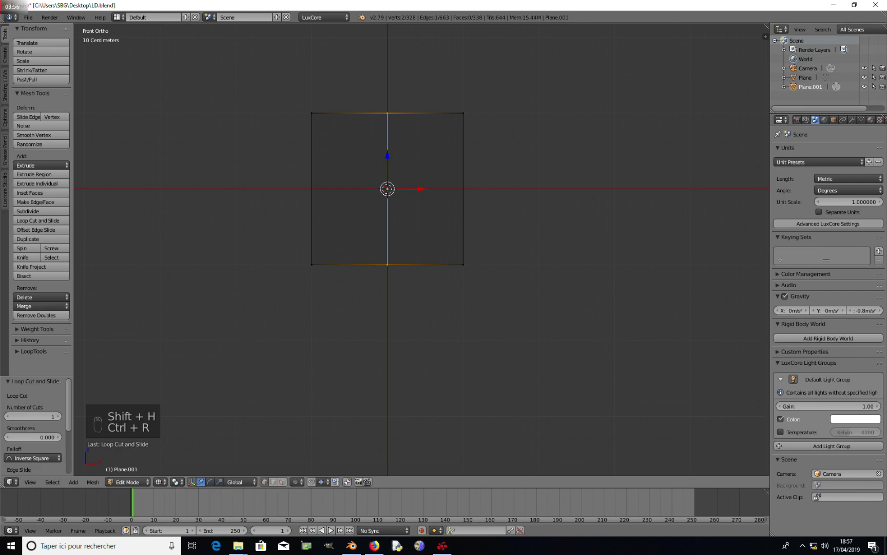
pyautogui.hotkey('ctrl', 'b')
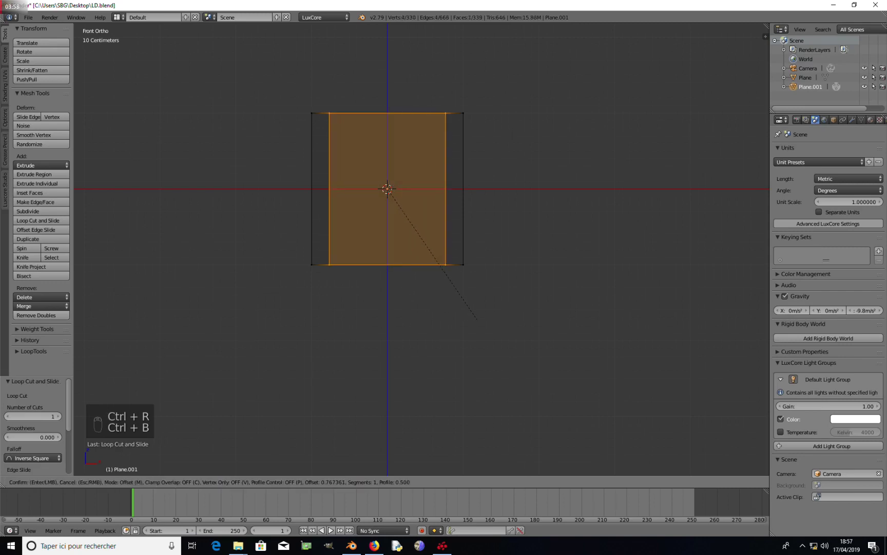
pyautogui.click(484, 322)
# - Extrude the bottom edges of the two narrow side strips straight down to form the LED's two long legs
pyautogui.hotkey('ctrl', 'Tab')
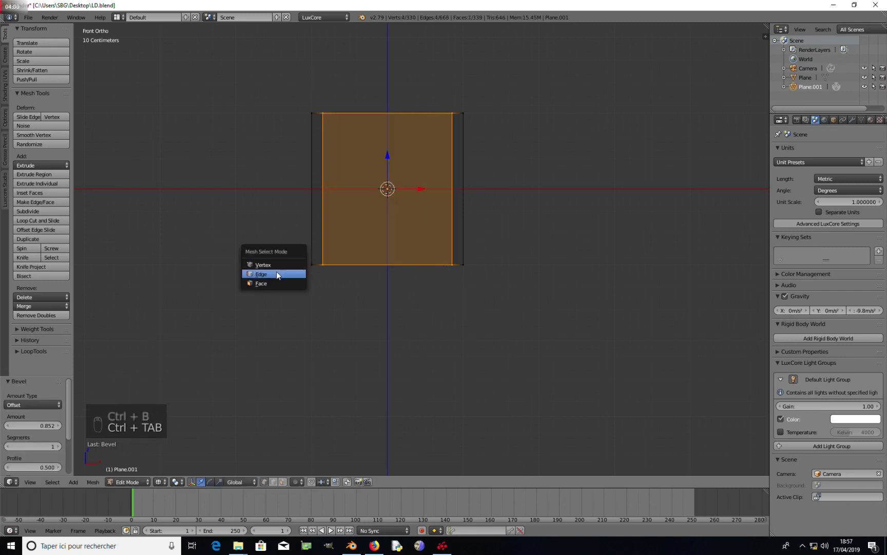
pyautogui.click(277, 274)
pyautogui.keyDown('shift'); pyautogui.rightClick(458, 265); pyautogui.keyUp('shift')
pyautogui.scroll(-9, 457, 265)
pyautogui.keyDown('shift'); pyautogui.moveTo(458, 265); pyautogui.dragTo(423, 181, button='middle'); pyautogui.keyUp('shift')
pyautogui.press('e')
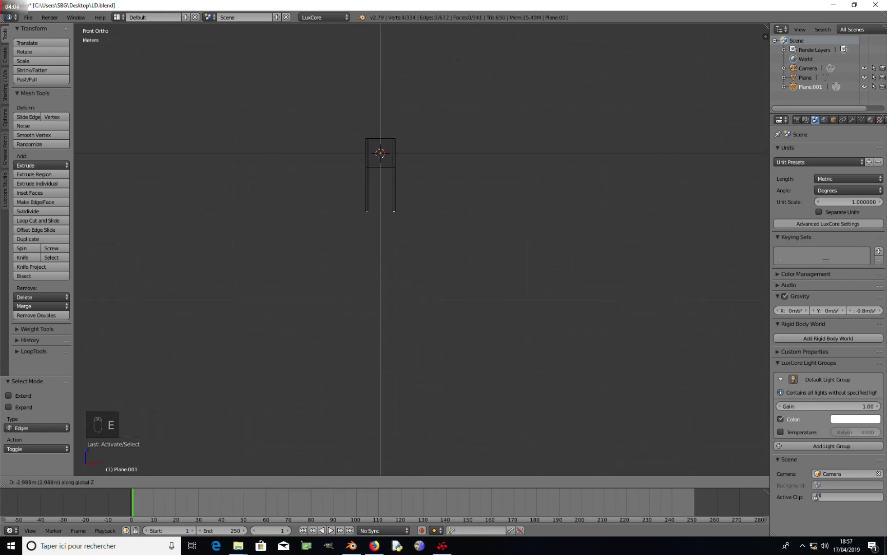
pyautogui.click(399, 320)
pyautogui.press('Tab')
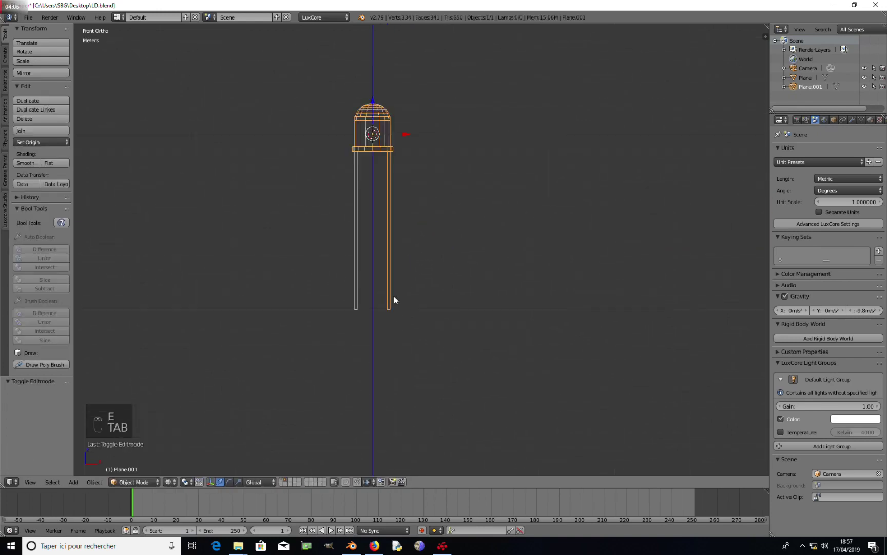
pyautogui.press('Tab')
pyautogui.press('Tab')
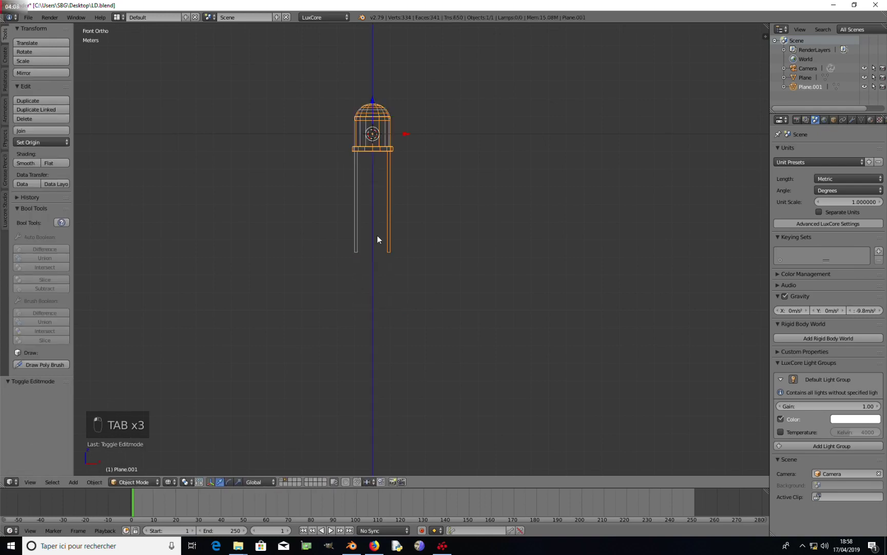
pyautogui.press('Tab')
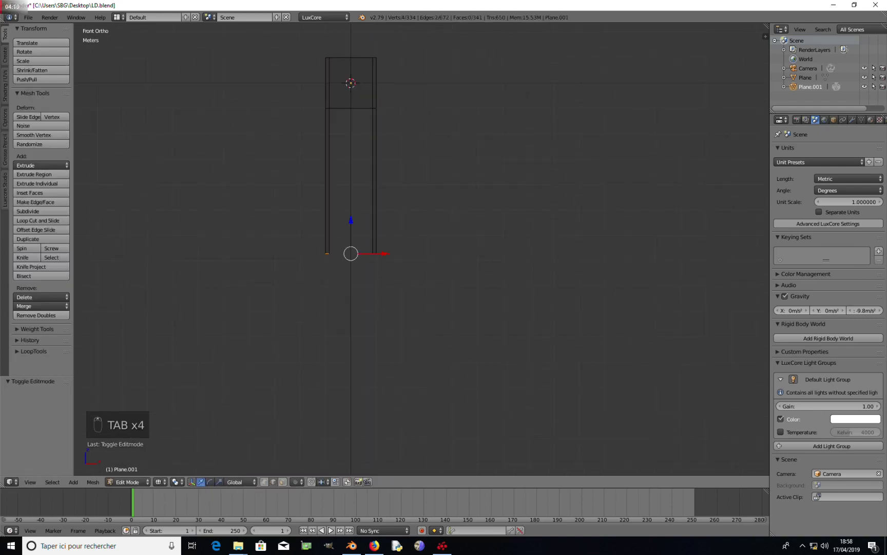
# - Narrow the entire plate and leg shape by scaling it to 0.833 along X
pyautogui.press('a')
pyautogui.press('a')
pyautogui.press('s')
pyautogui.press('x')
pyautogui.click(464, 208)
# - Select the inner vertical edges of both legs and the plate, and scale them inward to widen the legs
pyautogui.rightClick(333, 85)
pyautogui.keyDown('shift'); pyautogui.rightClick(333, 154); pyautogui.keyUp('shift')
pyautogui.keyDown('shift'); pyautogui.rightClick(368, 154); pyautogui.keyUp('shift')
pyautogui.keyDown('shift'); pyautogui.rightClick(368, 90); pyautogui.keyUp('shift')
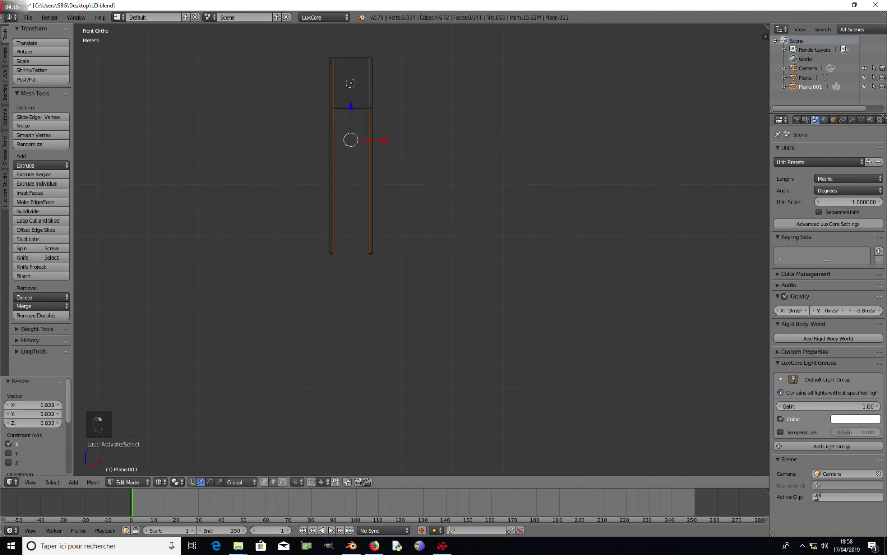
pyautogui.press('s')
pyautogui.rightClick(470, 234)
pyautogui.press('Tab')
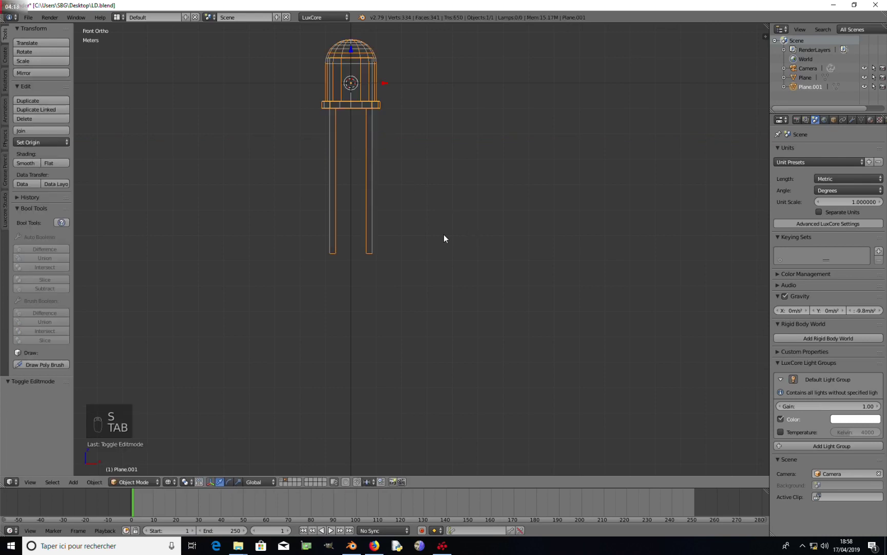
# - Scale the selected inner vertical edges outward along X to slim both legs
pyautogui.press('Tab')
pyautogui.scroll(1, 445, 238)
pyautogui.keyDown('shift'); pyautogui.moveTo(445, 237); pyautogui.dragTo(461, 263, button='middle'); pyautogui.keyUp('shift')
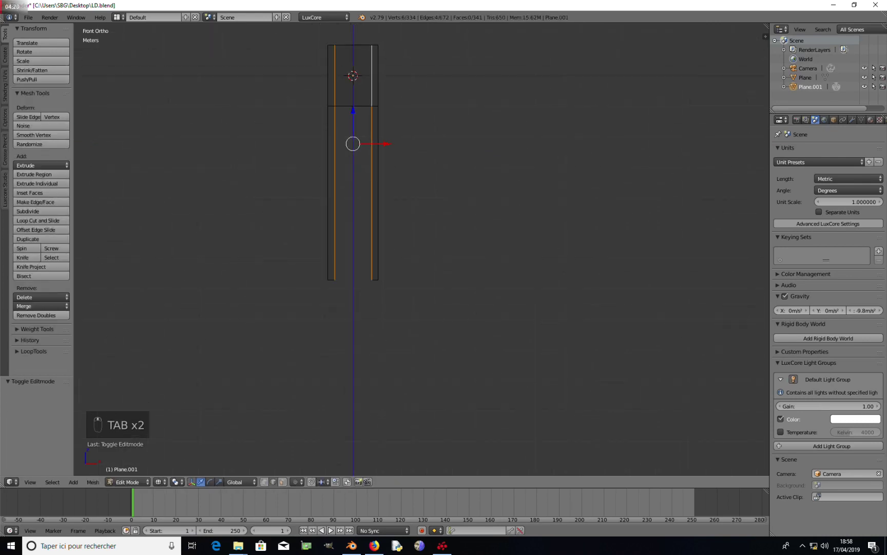
pyautogui.press('s')
pyautogui.press('x')
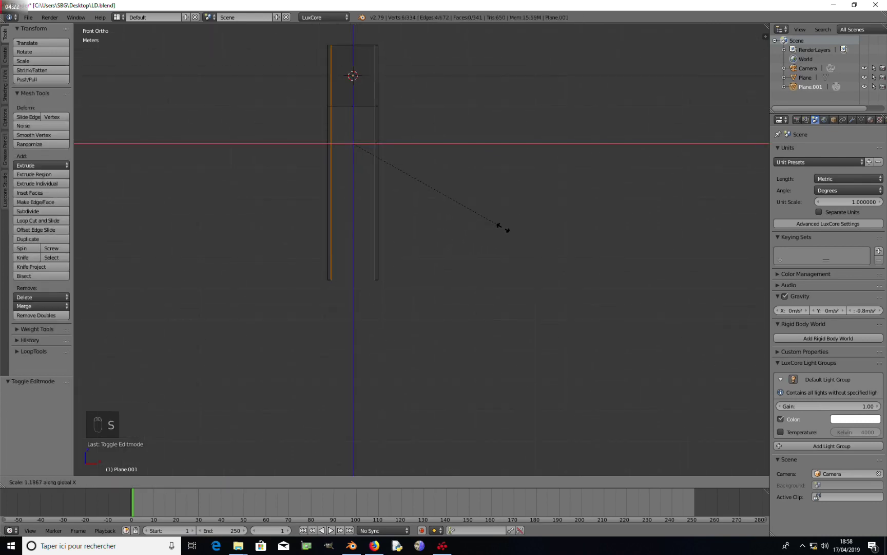
pyautogui.click(497, 226)
pyautogui.press('Tab')
pyautogui.press('Tab')
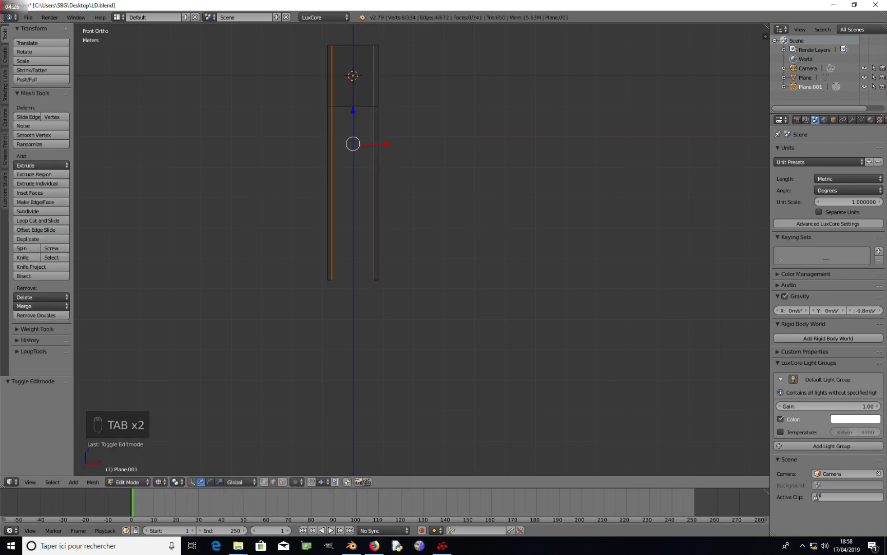
# - Select all of the plate and leg geometry and scale it down along X to fit inside the LED body
pyautogui.press('a')
pyautogui.press('a')
pyautogui.press('a')
pyautogui.press('a')
pyautogui.press('s')
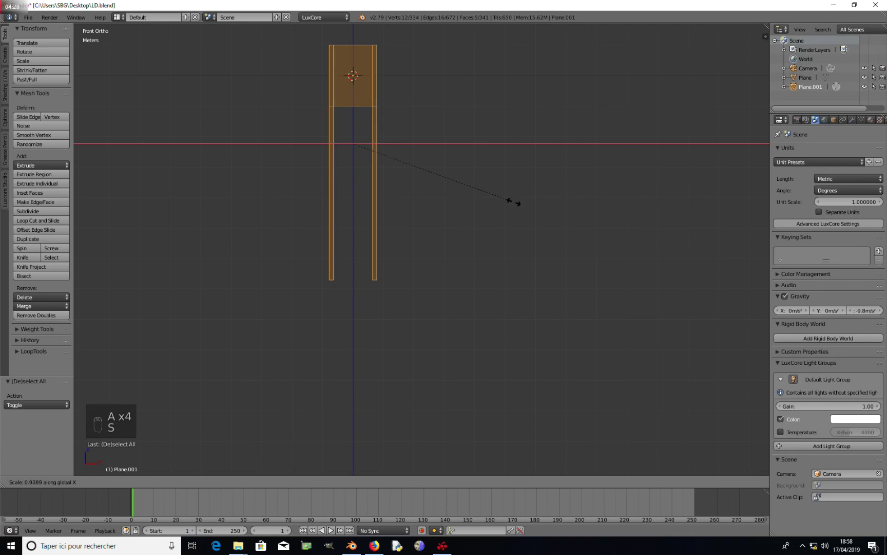
pyautogui.click(479, 212)
pyautogui.press('Tab')
pyautogui.moveTo(467, 218); pyautogui.dragTo(424, 208, button='middle')
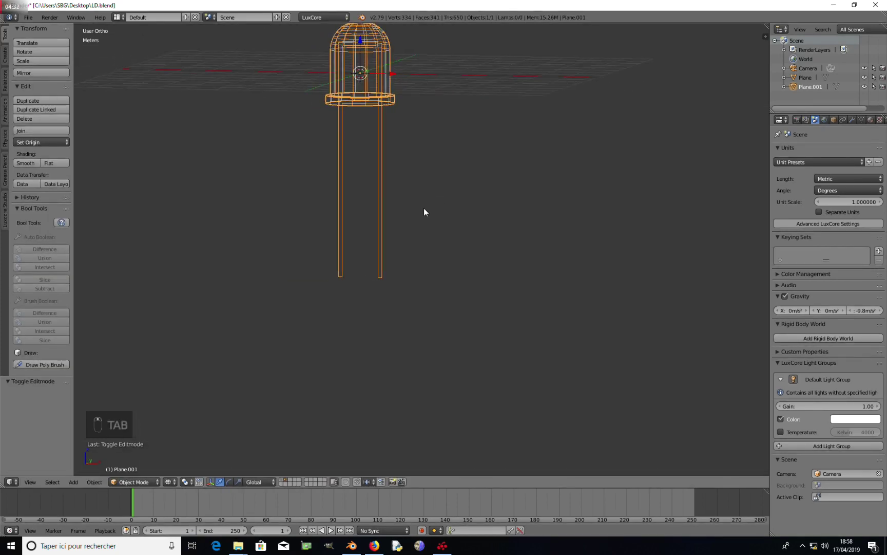
# - Cut a centred vertical loop through the plate's middle section and bevel it by about 0.172 into a central strip
pyautogui.press('KP_1')
pyautogui.scroll(4, 358, 143)
pyautogui.press('Tab')
pyautogui.scroll(4, 410, 241)
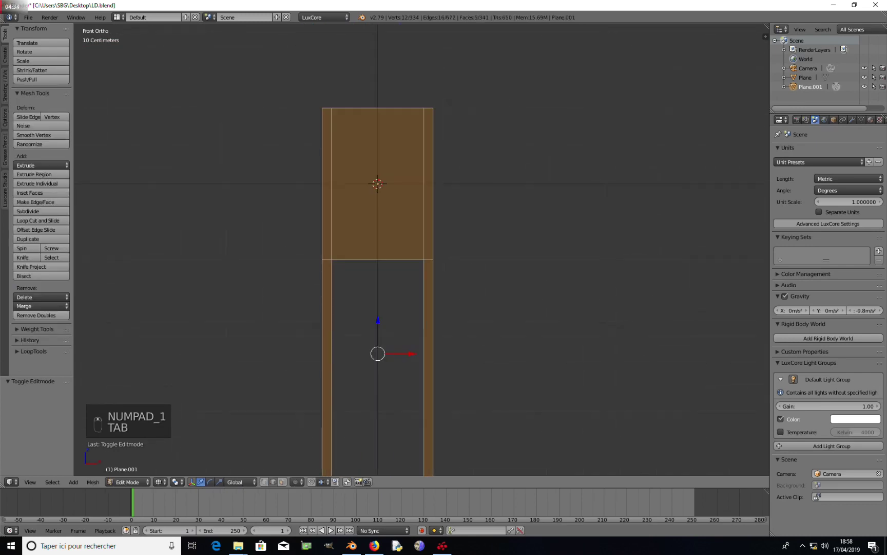
pyautogui.hotkey('ctrl', 'r')
pyautogui.click(403, 246)
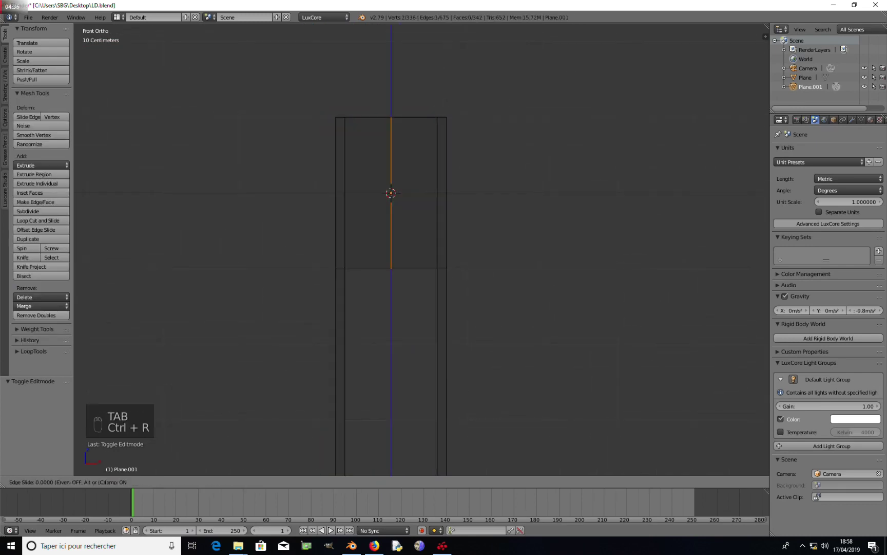
pyautogui.rightClick(403, 245)
pyautogui.hotkey('ctrl', 'b')
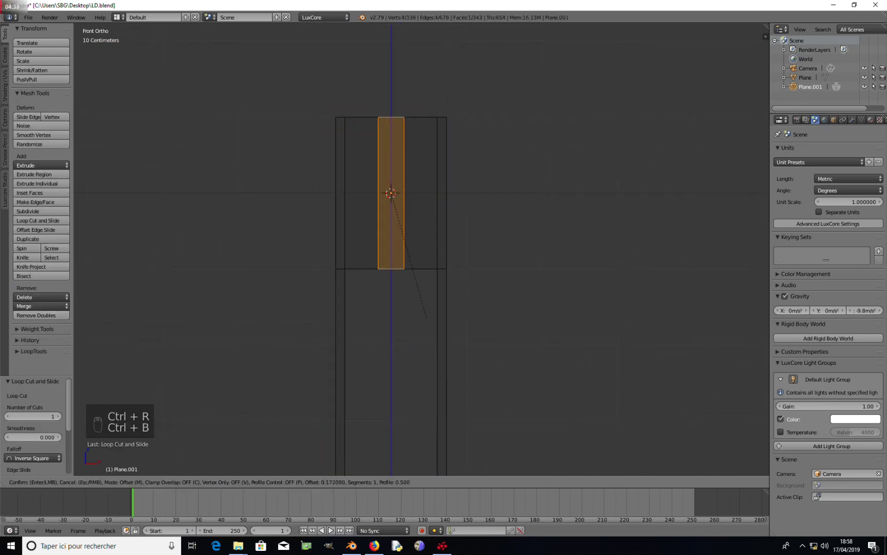
pyautogui.click(426, 321)
# - Cut a horizontal loop near the plate's upper edge and split off the small top face of the central strip
pyautogui.hotkey('ctrl', 'r')
pyautogui.click(413, 202)
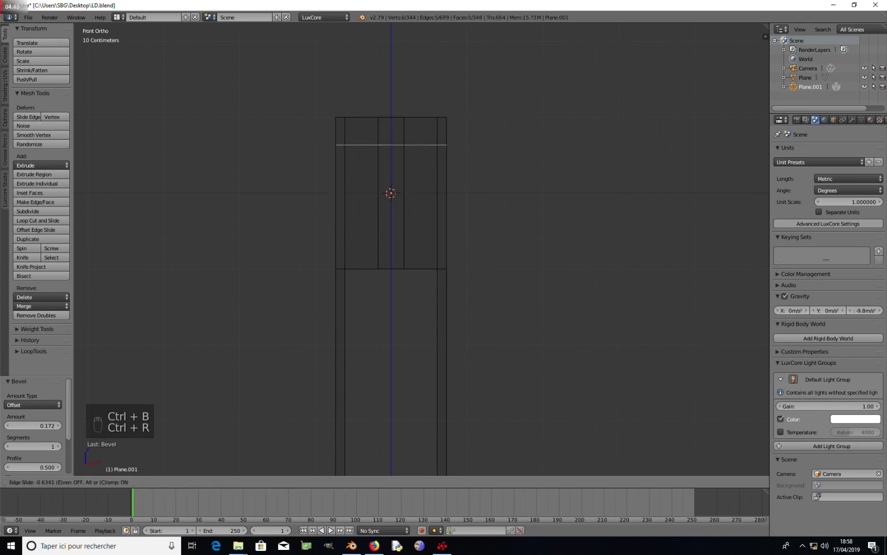
pyautogui.click(412, 136)
pyautogui.hotkey('ctrl', 'Tab')
pyautogui.click(388, 112)
pyautogui.rightClick(391, 122)
pyautogui.press('y')
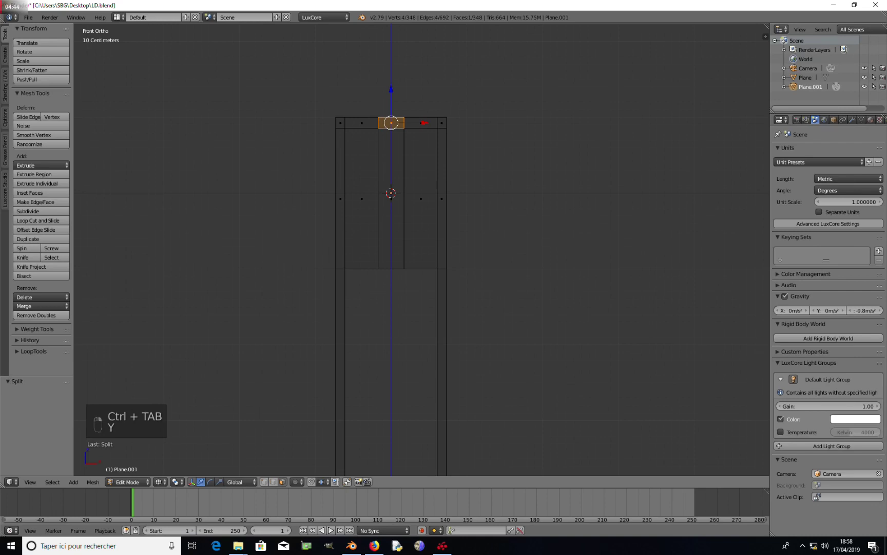
# - Scale the split face to 0.878 and extrude it about 12.2 cm along its normal into a small block
pyautogui.press('s')
pyautogui.click(483, 207)
pyautogui.moveTo(484, 207); pyautogui.dragTo(224, 463, button='middle')
pyautogui.scroll(3, 294, 349)
pyautogui.scroll(1, 225, 463)
pyautogui.press('e')
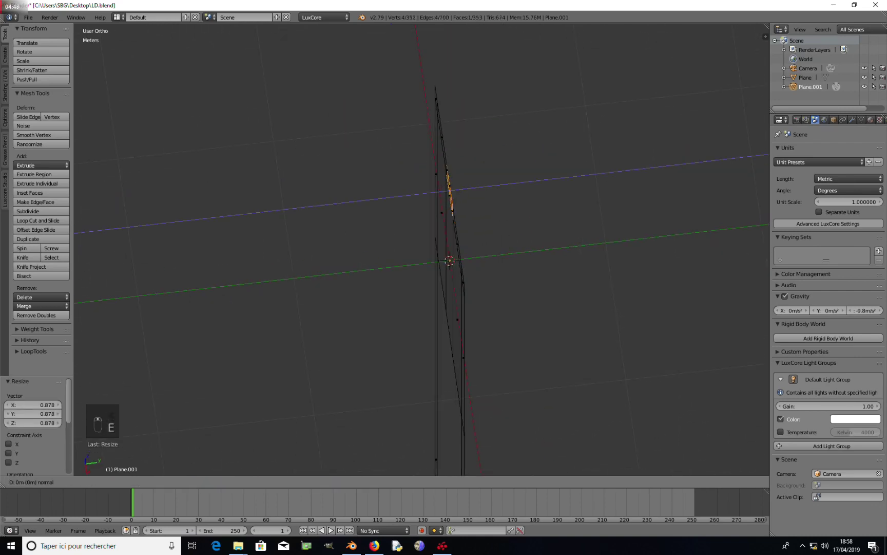
pyautogui.click(469, 188)
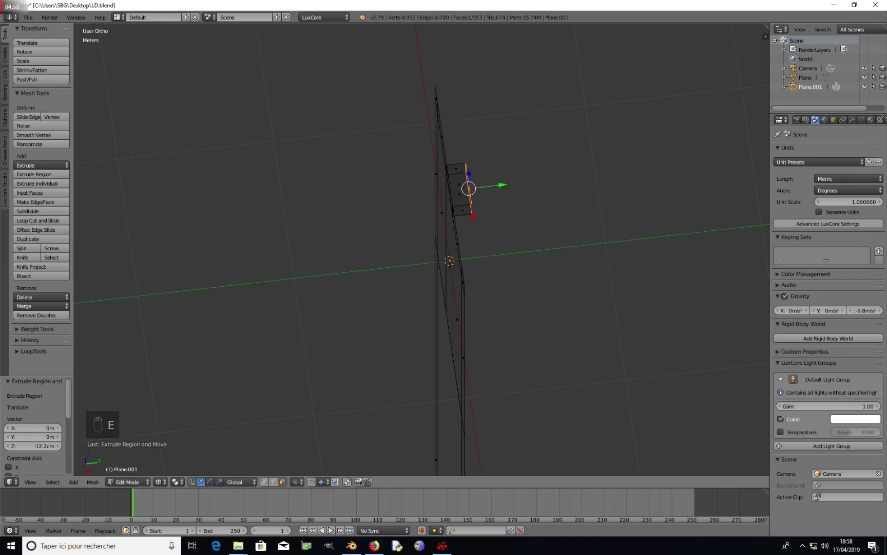
# - Select the linked block, move it about -5.33 cm along Y to centre it on the plate, and use solid shading
pyautogui.press('l')
pyautogui.moveTo(487, 187); pyautogui.dragTo(482, 187)
pyautogui.press('z')
pyautogui.moveTo(481, 187); pyautogui.dragTo(583, 152, button='middle')
# - Delete the tall central face below the small block in front view
pyautogui.rightClick(529, 206)
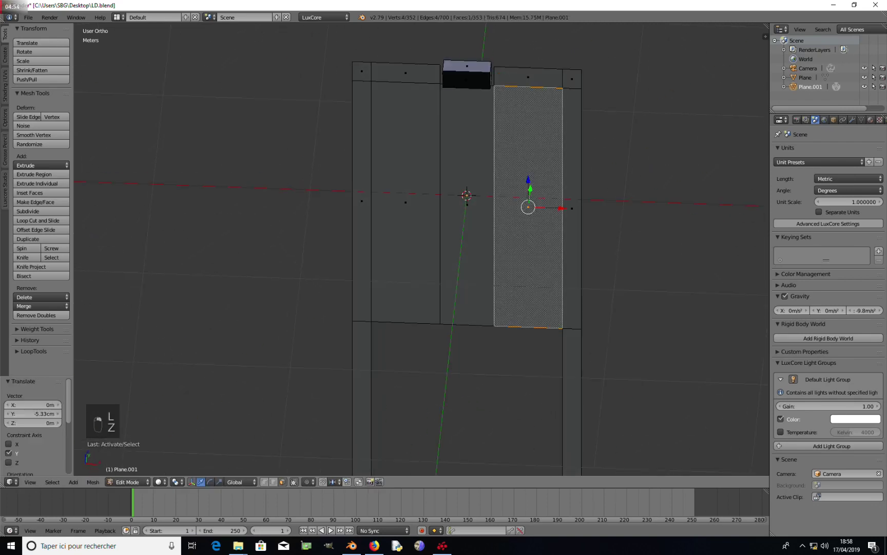
pyautogui.press('KP_1')
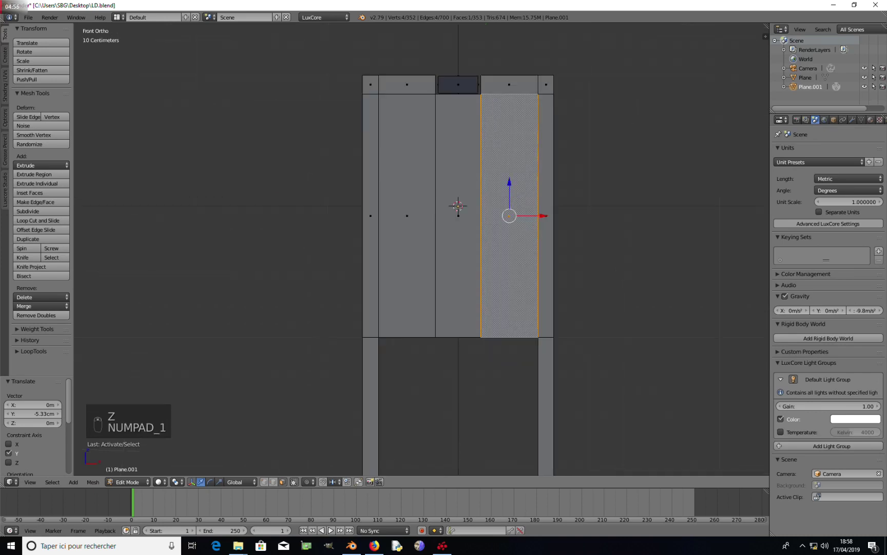
pyautogui.press('x')
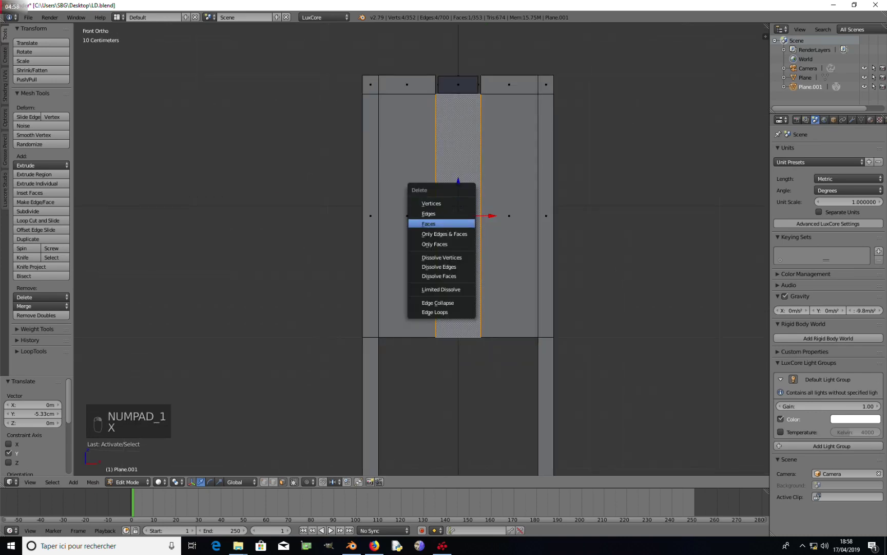
pyautogui.click(444, 222)
# - Select the plate's lower horizontal edges on both sides of the gap and move them up along Z to shorten it
pyautogui.scroll(-4, 444, 222)
pyautogui.hotkey('ctrl', 'Tab')
pyautogui.click(394, 261)
pyautogui.rightClick(393, 233)
pyautogui.rightClick(397, 292)
pyautogui.keyDown('shift'); pyautogui.rightClick(414, 291); pyautogui.keyUp('shift')
pyautogui.keyDown('shift'); pyautogui.rightClick(463, 292); pyautogui.keyUp('shift')
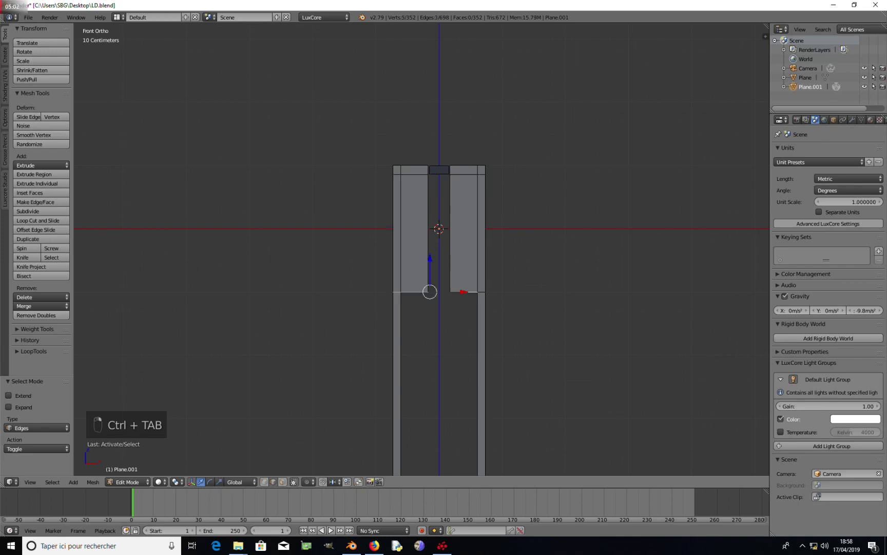
pyautogui.keyDown('shift'); pyautogui.rightClick(481, 291); pyautogui.keyUp('shift')
pyautogui.moveTo(439, 259); pyautogui.dragTo(439, 190)
# - Cut a horizontal loop high across the plate's left half and move the gap's left edge 30 cm along X
pyautogui.hotkey('ctrl', 'r')
pyautogui.click(406, 200)
pyautogui.click(407, 181)
pyautogui.rightClick(428, 202)
pyautogui.moveTo(459, 201); pyautogui.dragTo(479, 202)
pyautogui.scroll(2, 479, 201)
pyautogui.moveTo(479, 201); pyautogui.dragTo(439, 218, button='middle')
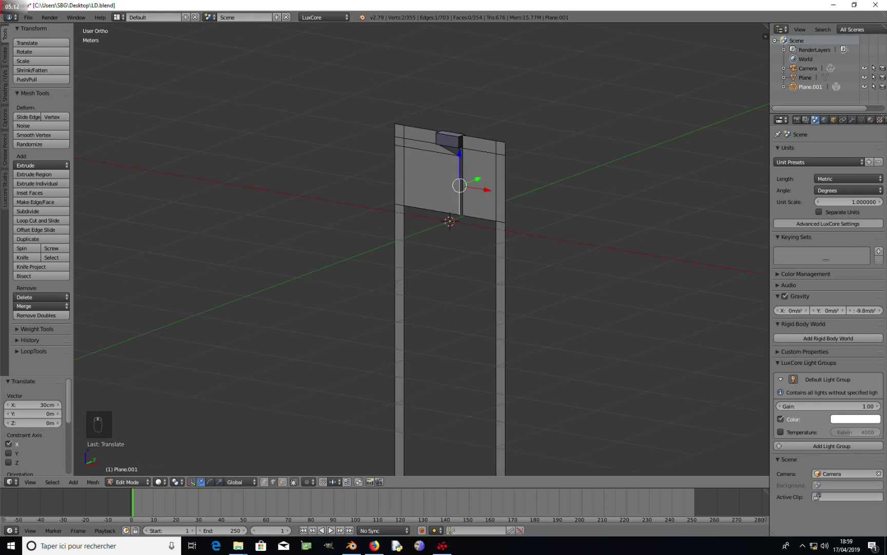
# - Move the two bottom vertices of the gap about -17.3 cm along X to slant it
pyautogui.hotkey('ctrl', 'Tab')
pyautogui.click(426, 200)
pyautogui.moveTo(459, 214); pyautogui.dragTo(495, 200, button='middle')
pyautogui.keyDown('shift'); pyautogui.rightClick(462, 211); pyautogui.keyUp('shift')
pyautogui.moveTo(489, 211); pyautogui.dragTo(468, 211)
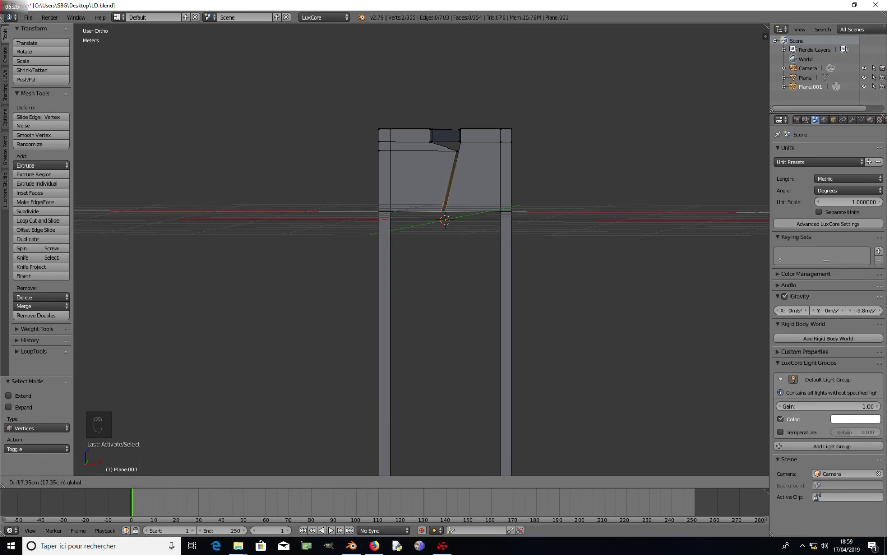
pyautogui.moveTo(472, 211); pyautogui.dragTo(472, 211)
pyautogui.keyDown('shift'); pyautogui.rightClick(458, 151); pyautogui.keyUp('shift')
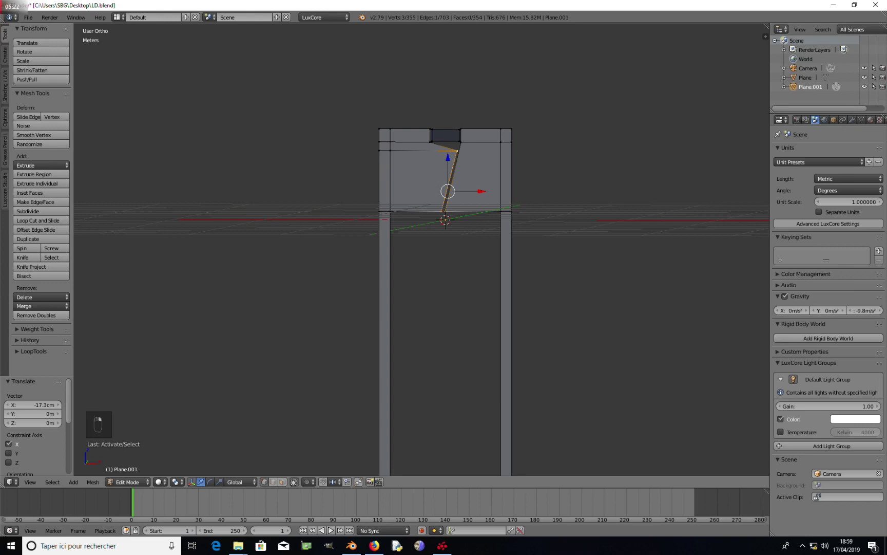
pyautogui.press('Tab')
pyautogui.press('Tab')
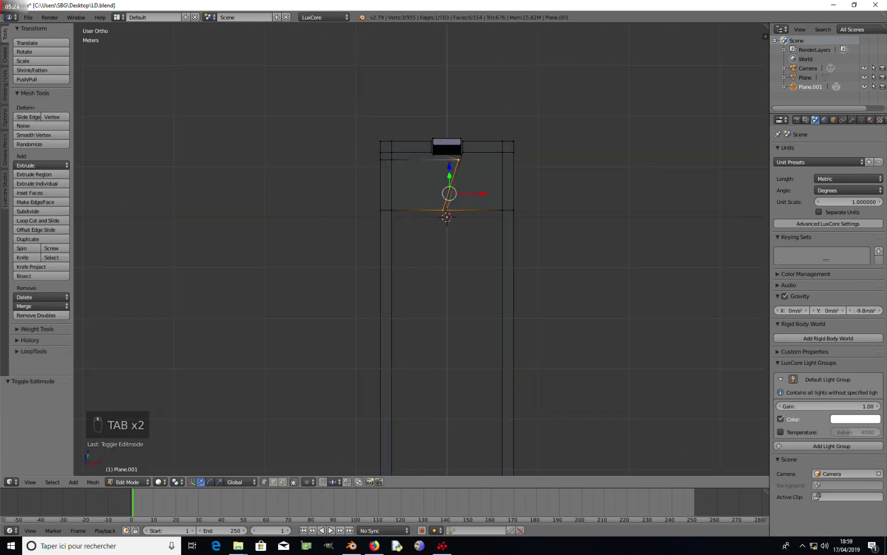
# - Select the linked plate and legs, move them about 1.99 cm along Y, and extrude them along the normal for thickness
pyautogui.rightClick(513, 141)
pyautogui.press('l')
pyautogui.press('l')
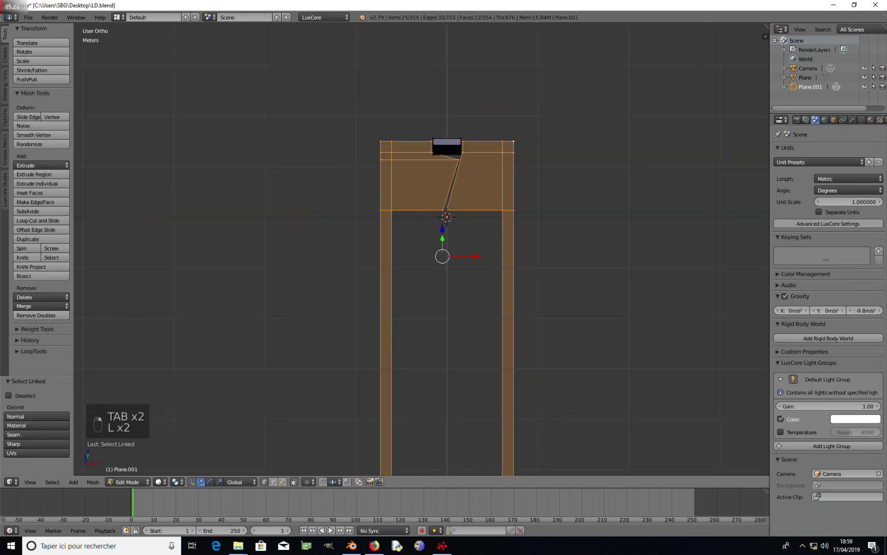
pyautogui.moveTo(421, 174); pyautogui.dragTo(347, 201, button='middle')
pyautogui.scroll(2, 422, 249)
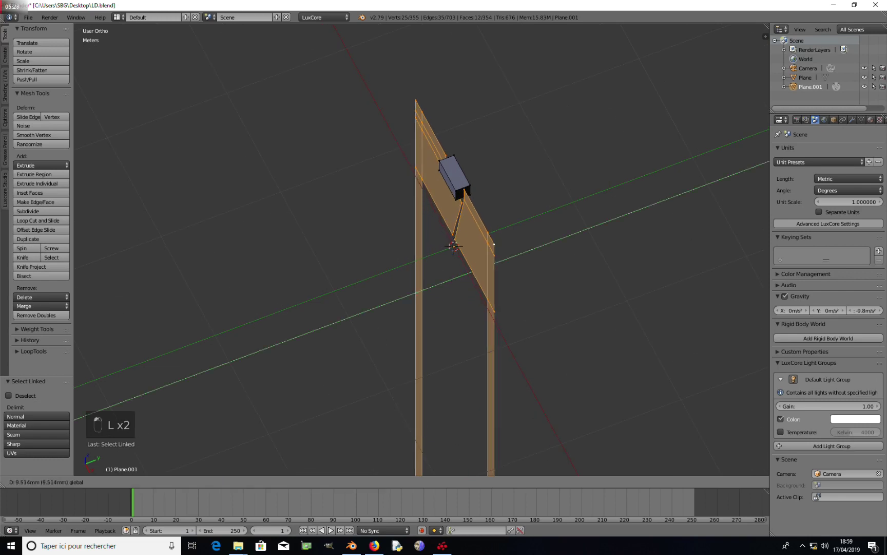
pyautogui.press('e')
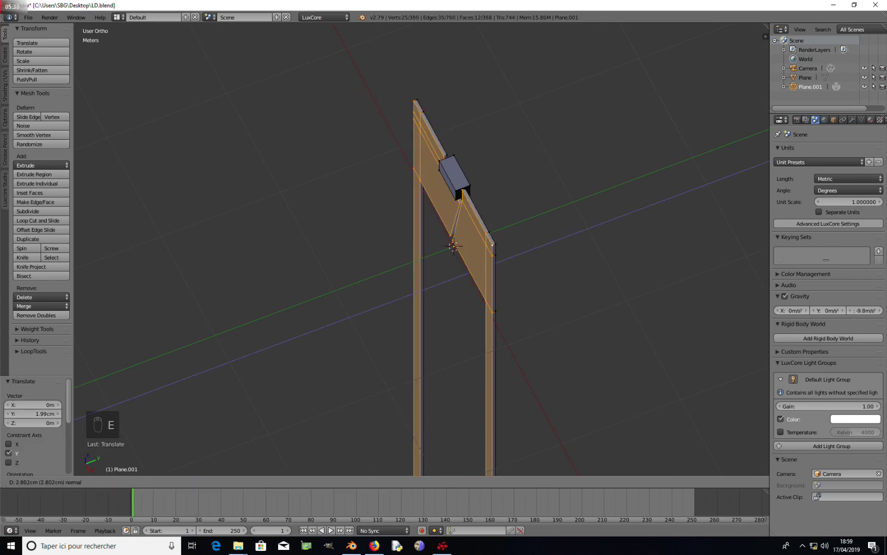
pyautogui.click(360, 241)
# - Select all inner parts in edge mode and recalculate their normals to face outward
pyautogui.moveTo(360, 242); pyautogui.dragTo(287, 236, button='middle')
pyautogui.hotkey('ctrl', 'Tab')
pyautogui.click(267, 242)
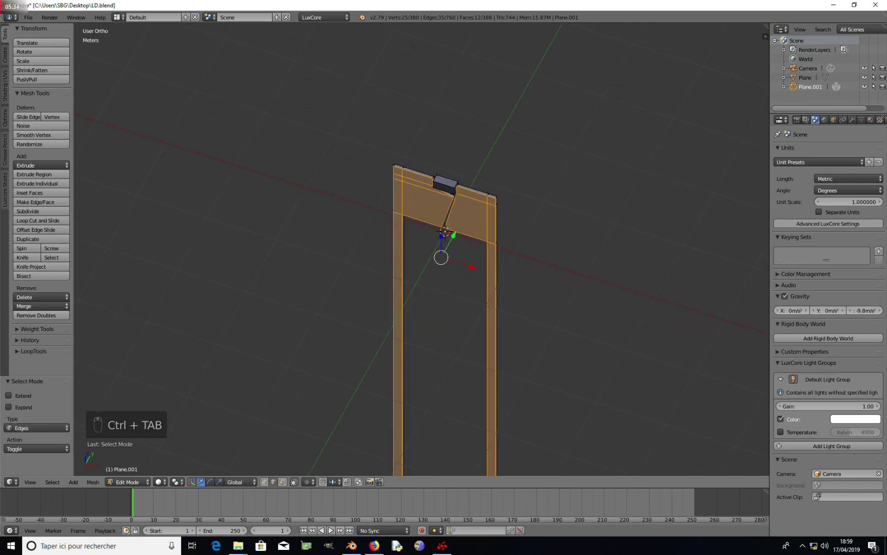
pyautogui.press('a')
pyautogui.press('a')
pyautogui.hotkey('ctrl', 'n')
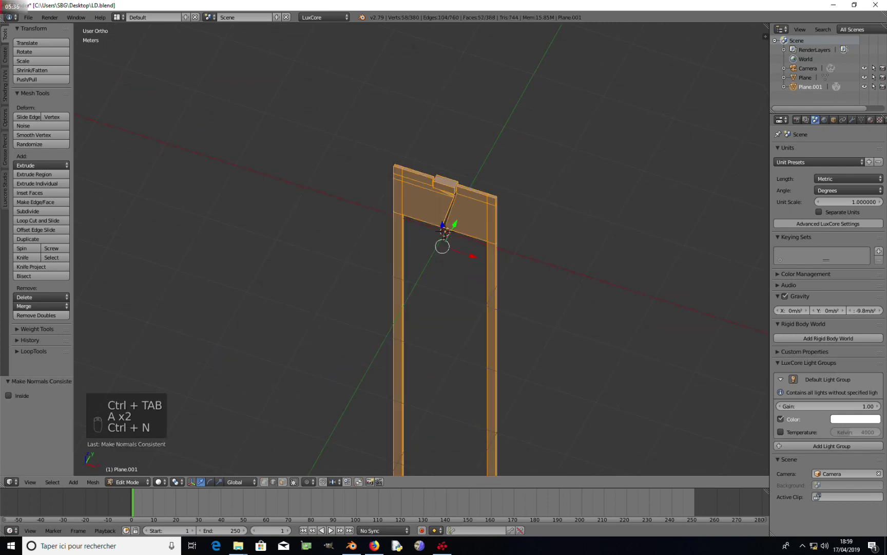
# - Select all sharp edges of the inner parts and legs at a 30° sharpness
pyautogui.scroll(2, 421, 246)
pyautogui.rightClick(442, 180)
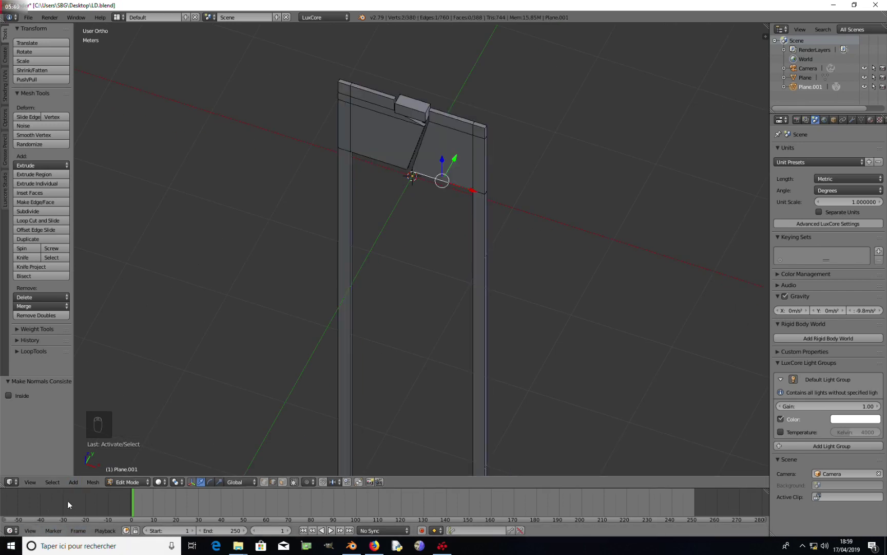
pyautogui.click(52, 482)
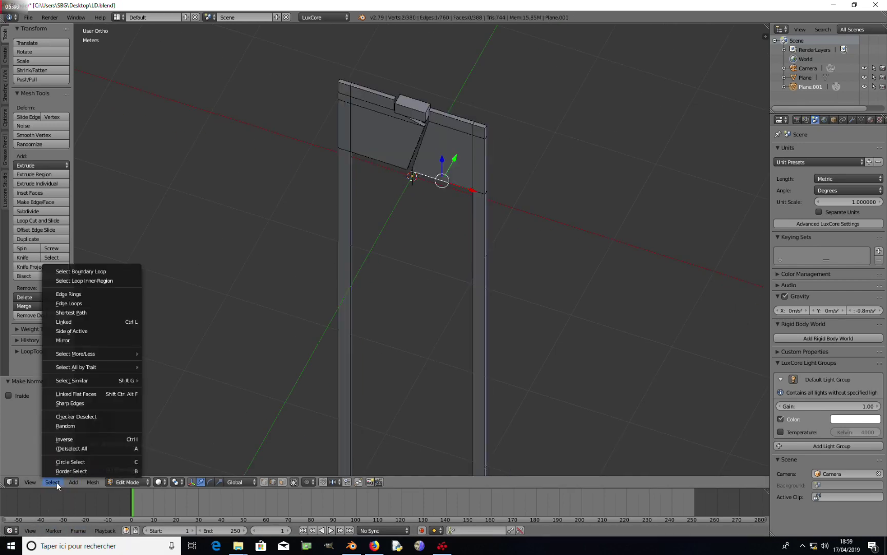
pyautogui.click(84, 402)
pyautogui.moveTo(308, 288); pyautogui.dragTo(411, 308, button='middle')
# - Try to bevel all selected sharp edges, including the small block's, by 0.005 with two segments
pyautogui.hotkey('ctrl', 'b')
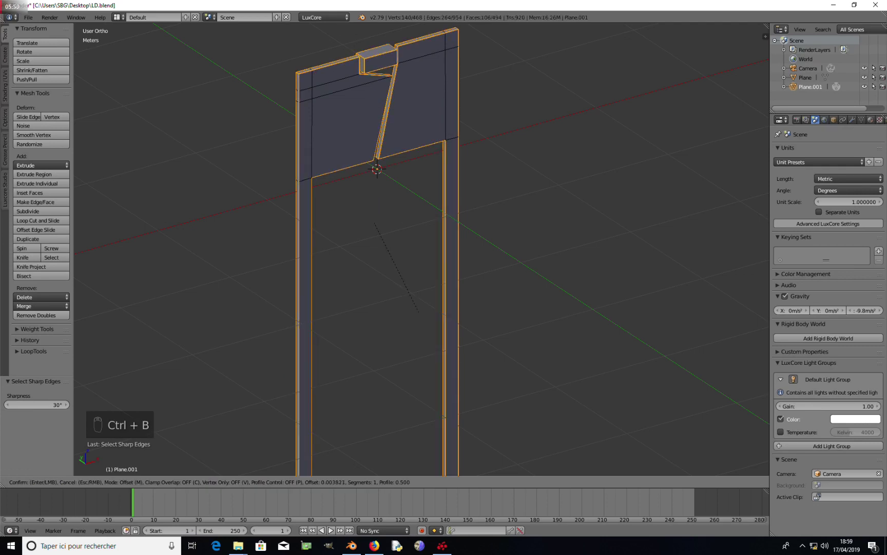
pyautogui.scroll(1, 421, 312)
pyautogui.click(421, 312)
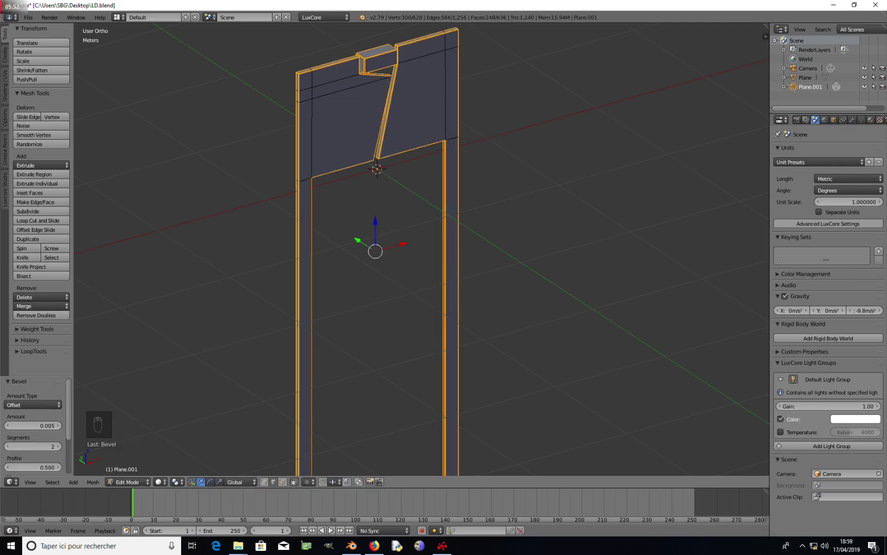
pyautogui.hotkey('ctrl', 'z')
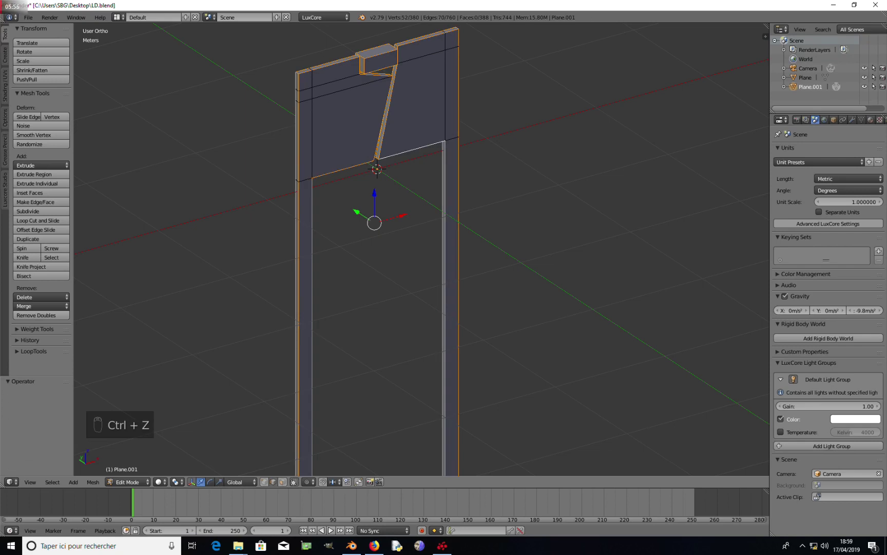
# - Deselect the small linked block and bevel the remaining sharp edges of the plate and legs with two segments
pyautogui.hotkey('shift', 'l')
pyautogui.keyDown('shift'); pyautogui.moveTo(375, 231); pyautogui.dragTo(385, 258, button='middle'); pyautogui.keyUp('shift')
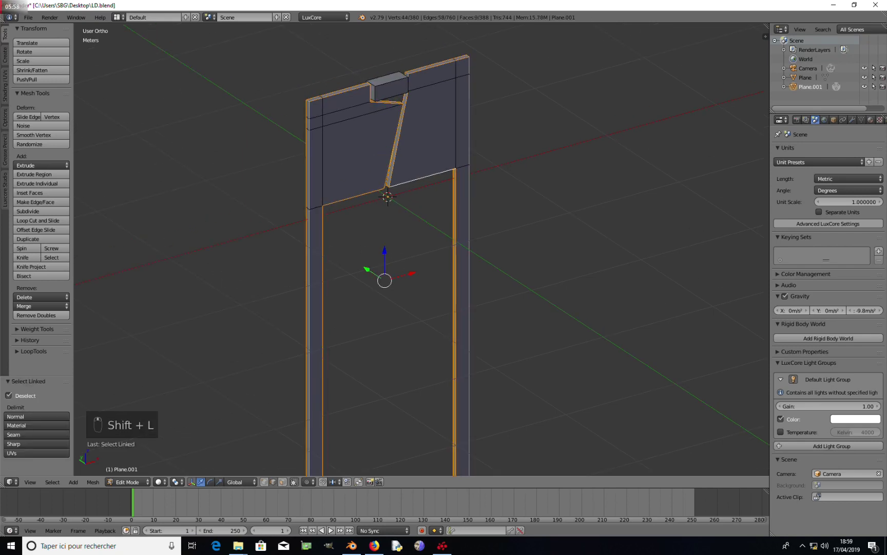
pyautogui.hotkey('ctrl', 'b')
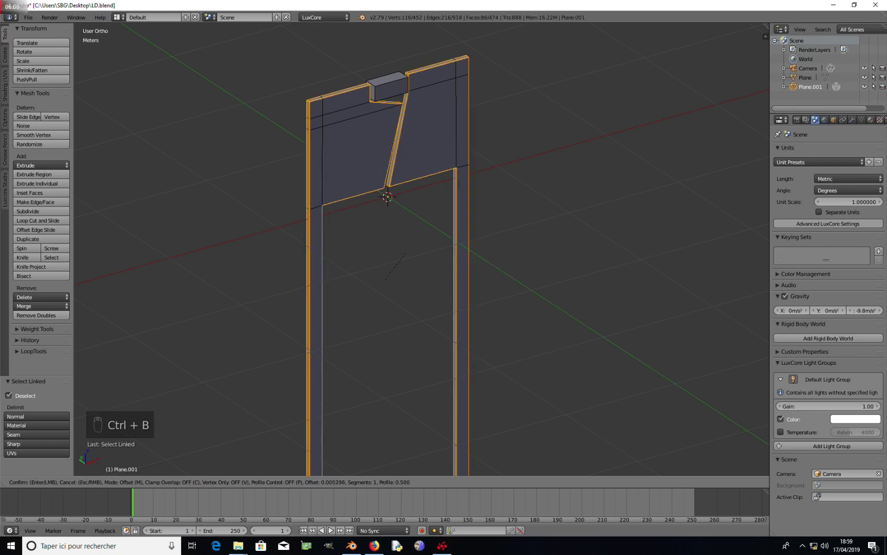
pyautogui.scroll(1, 405, 253)
pyautogui.click(406, 254)
pyautogui.moveTo(405, 253); pyautogui.dragTo(372, 226, button='middle')
# - Reveal the hidden LED body, separate it from the inner parts as its own object, and return to Object Mode
pyautogui.press('a')
pyautogui.scroll(1, 372, 226)
pyautogui.hotkey('alt', 'h')
pyautogui.scroll(-3, 372, 226)
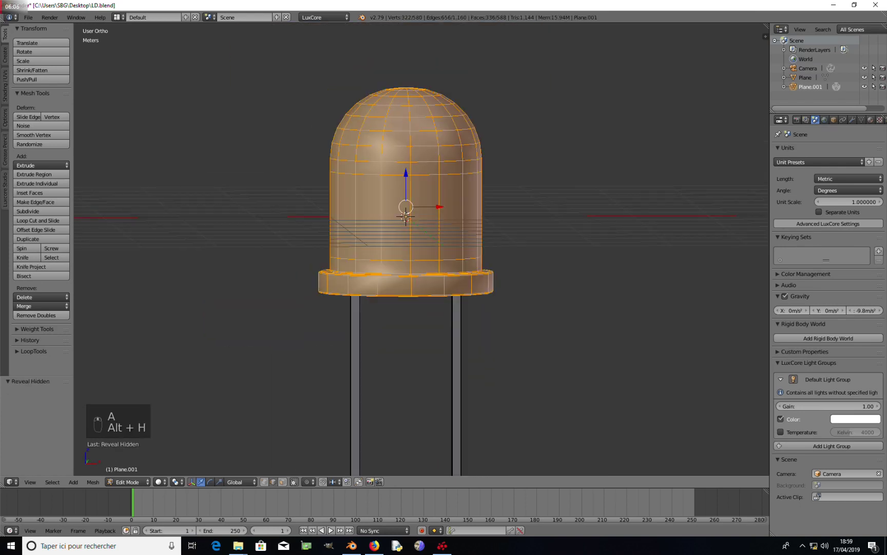
pyautogui.press('z')
pyautogui.moveTo(372, 226); pyautogui.dragTo(360, 240, button='middle')
pyautogui.press('p')
pyautogui.click(518, 283)
pyautogui.press('Tab')
# - Add a level 2 Catmull-Clark Subdivision Surface modifier to the LED body and apply it
pyautogui.rightClick(482, 253)
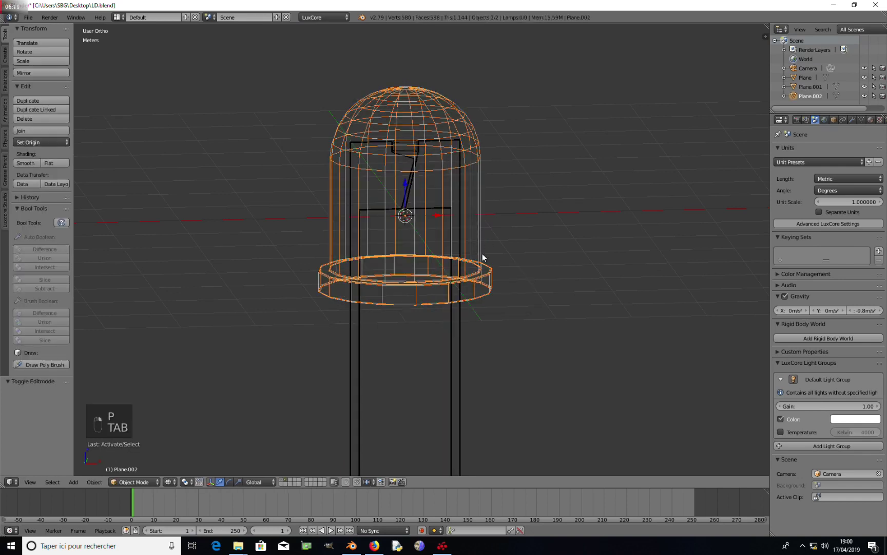
pyautogui.click(853, 119)
pyautogui.press('z')
pyautogui.hotkey('ctrl', '2')
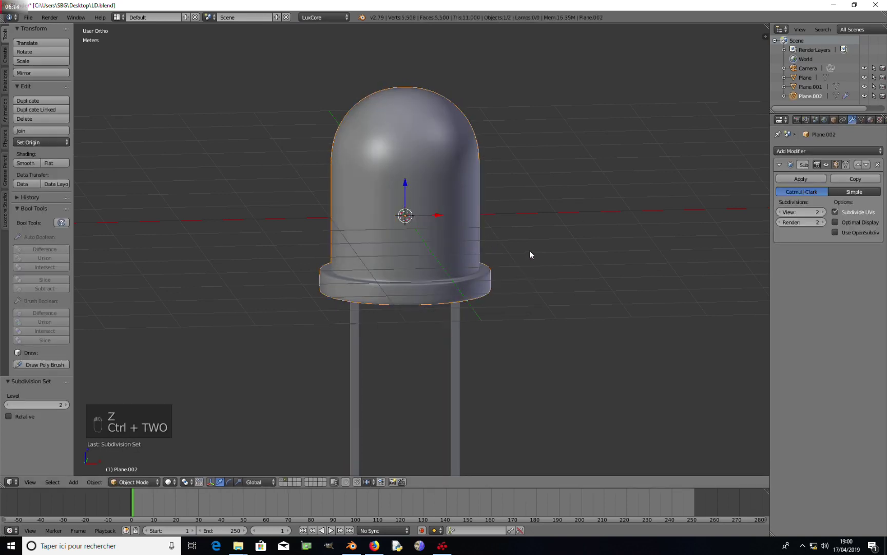
pyautogui.moveTo(487, 263); pyautogui.dragTo(446, 276, button='middle')
pyautogui.scroll(2, 447, 275)
pyautogui.press('z')
pyautogui.scroll(1, 435, 266)
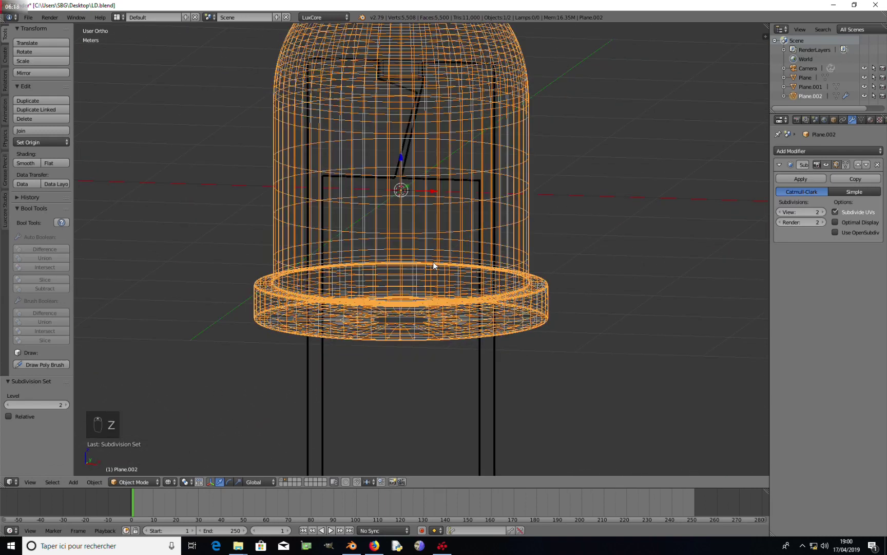
pyautogui.press('z')
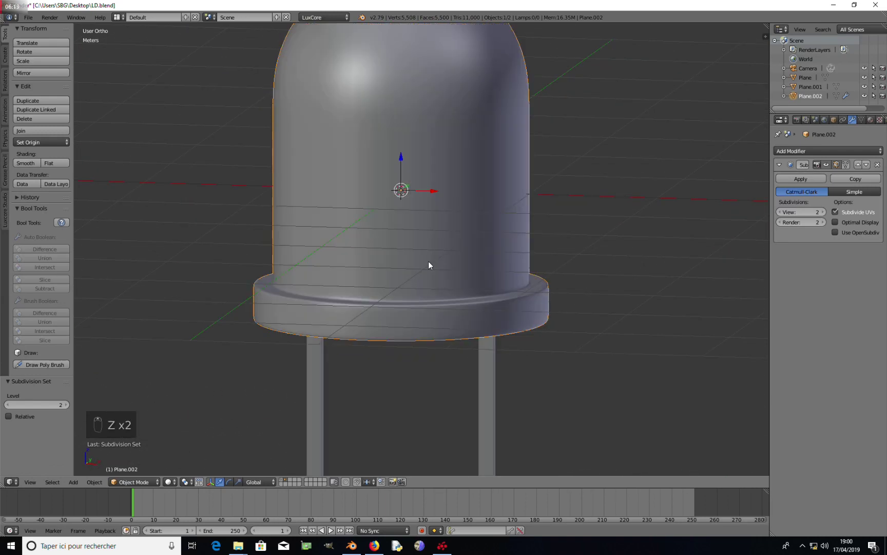
pyautogui.click(801, 178)
# - Select the inner parts and legs object and show the model in wireframe from the front
pyautogui.press('z')
pyautogui.rightClick(491, 348)
pyautogui.scroll(-4, 471, 344)
pyautogui.scroll(1, 451, 330)
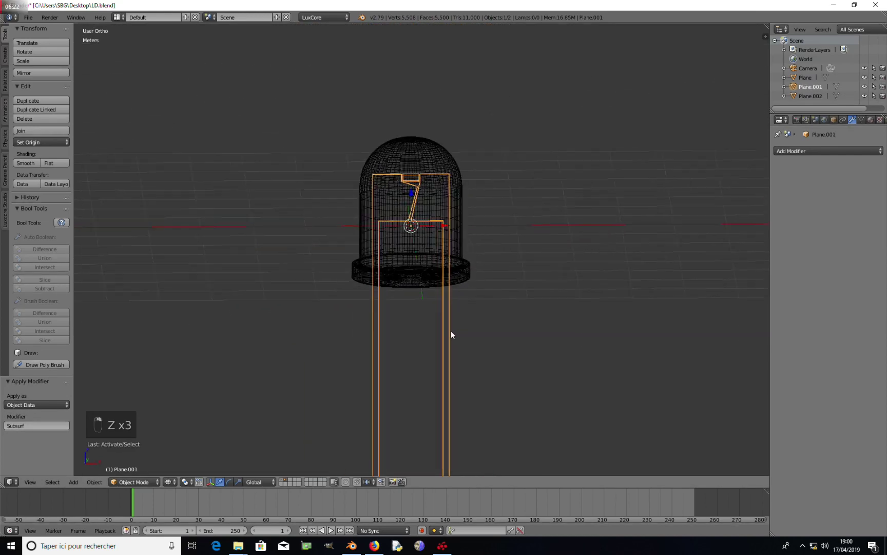
pyautogui.keyDown('shift'); pyautogui.rightClick(442, 174); pyautogui.keyUp('shift')
pyautogui.rightClick(441, 178)
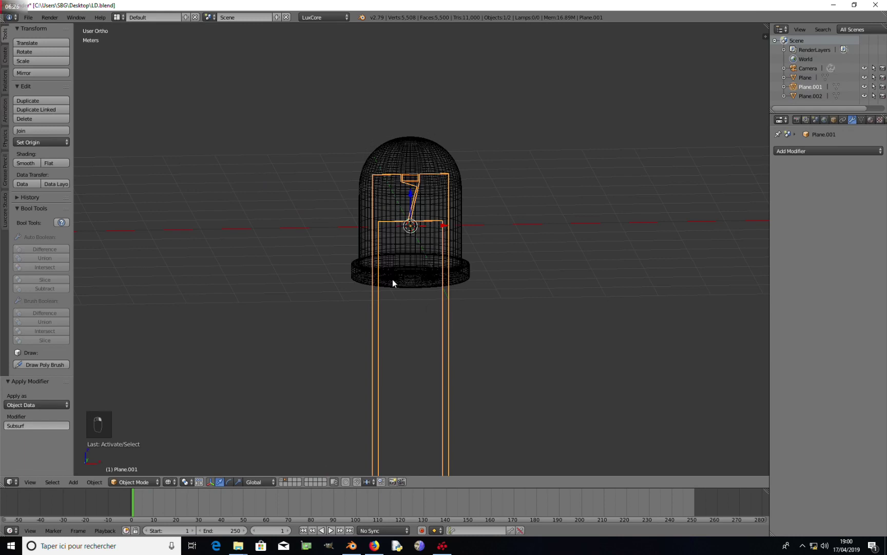
pyautogui.press('KP_1')
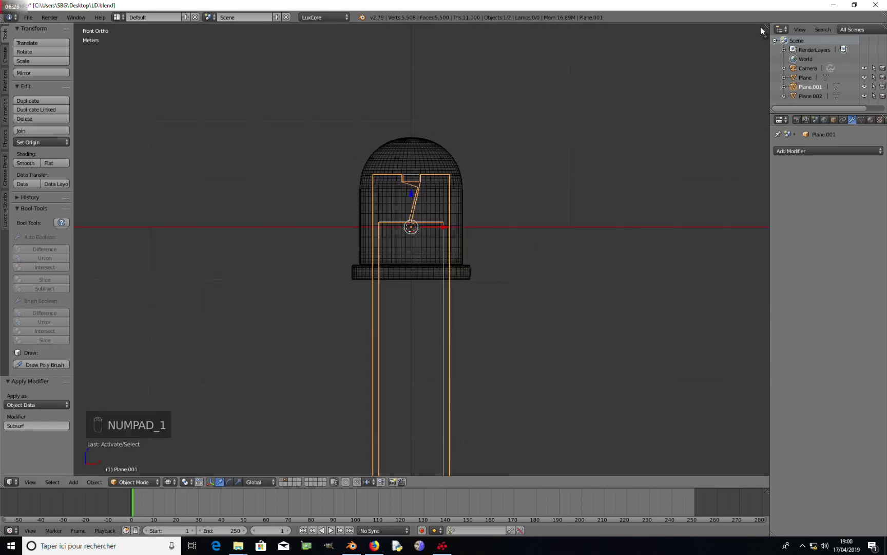
# - Split the 3D view into two side-by-side areas and divide the new one into two stacked viewports
pyautogui.moveTo(764, 27); pyautogui.dragTo(468, 109)
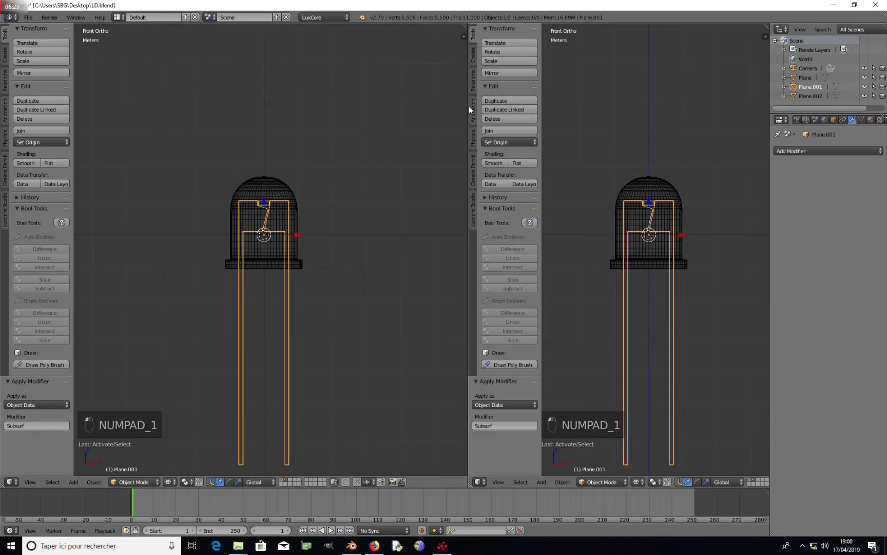
pyautogui.rightClick(468, 254)
pyautogui.click(468, 254)
pyautogui.click(565, 249)
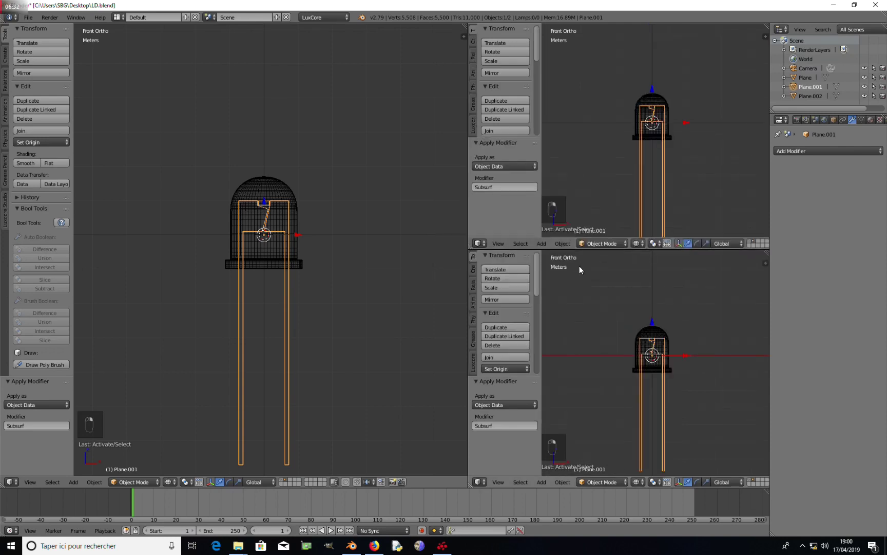
# - Select the LED body and create a new material for it named LED_Shape_Glass
pyautogui.rightClick(665, 101)
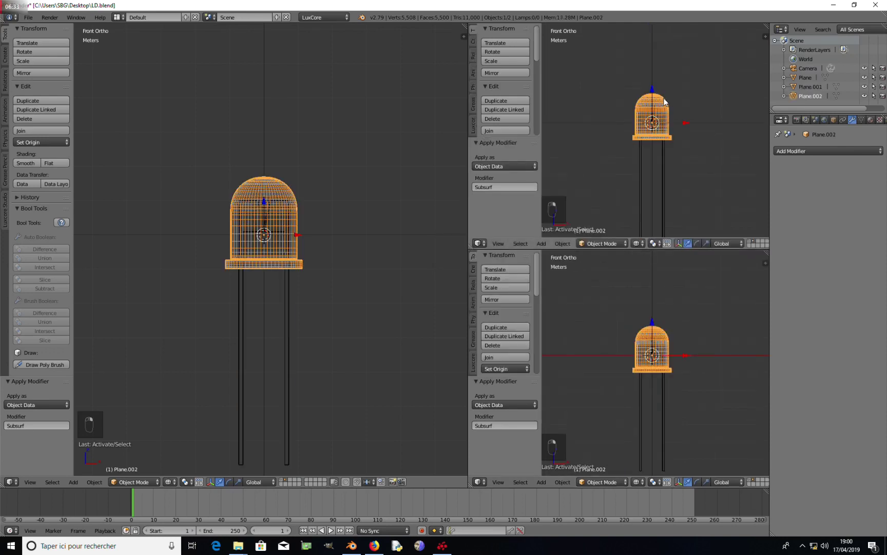
pyautogui.click(871, 119)
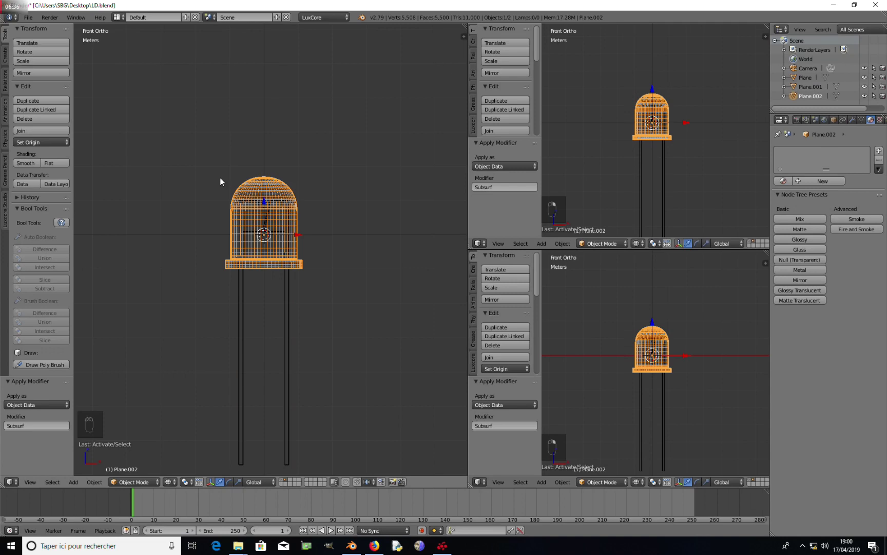
pyautogui.scroll(4, 261, 261)
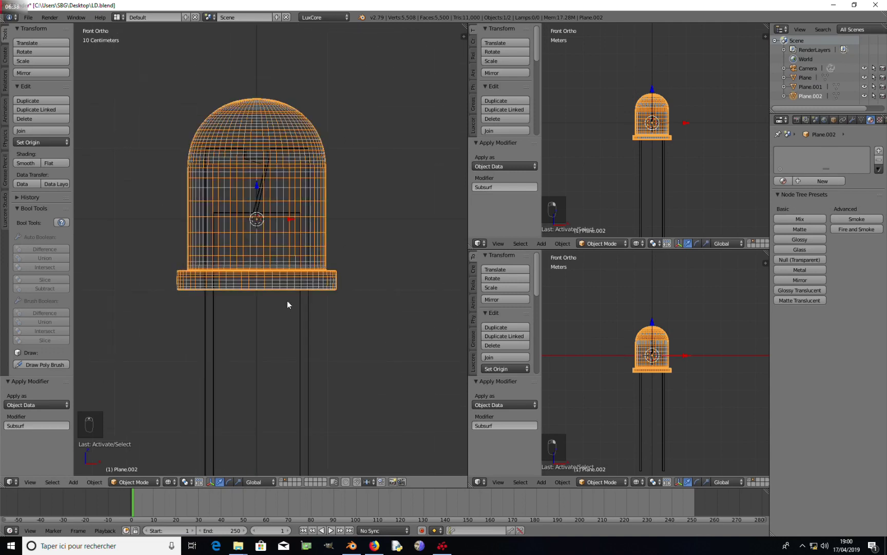
pyautogui.click(818, 182)
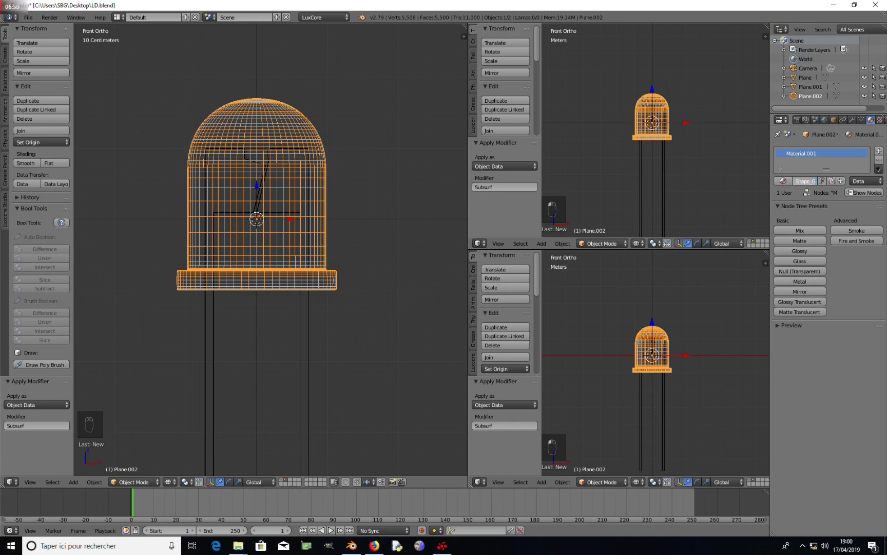
pyautogui.write('ss')
pyautogui.press('Return')
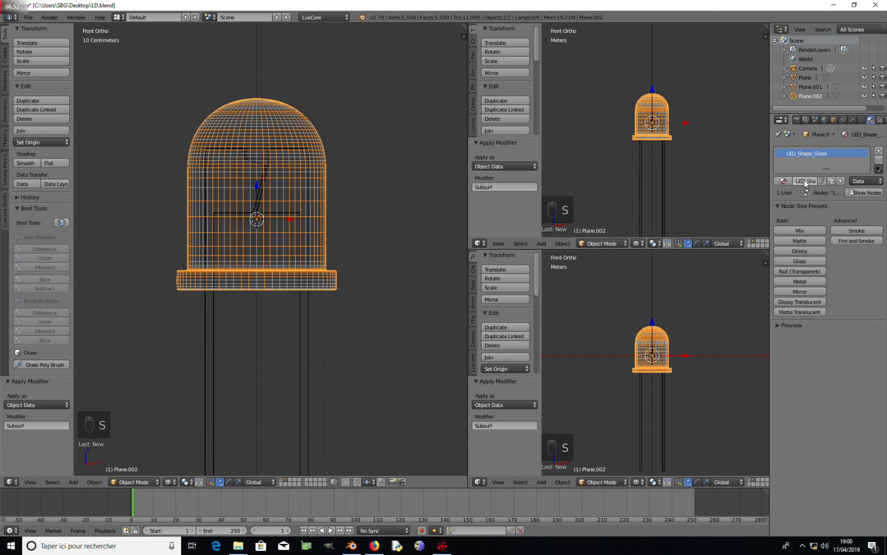
# - Turn the upper small viewport into a Node Editor, enable compositing nodes, and display the LED_Shape_Glass material nodes without the sidebar
pyautogui.click(479, 243)
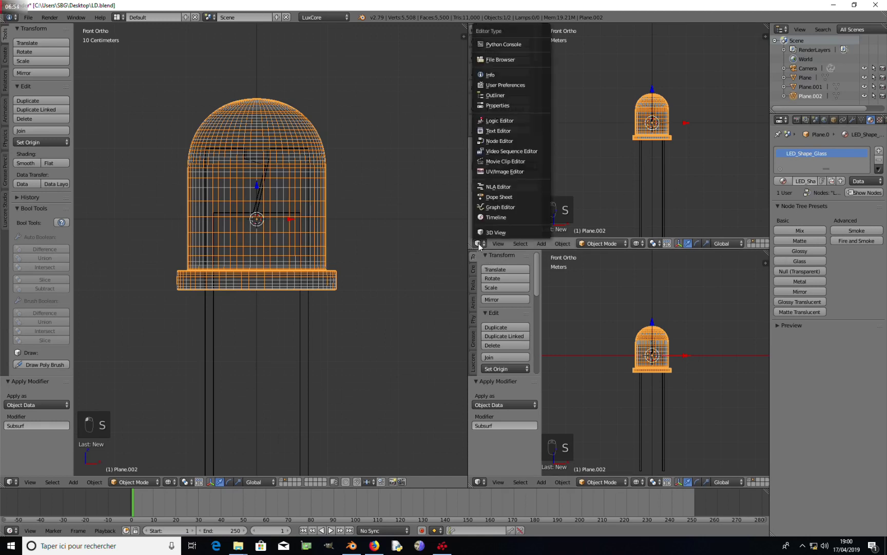
pyautogui.click(505, 139)
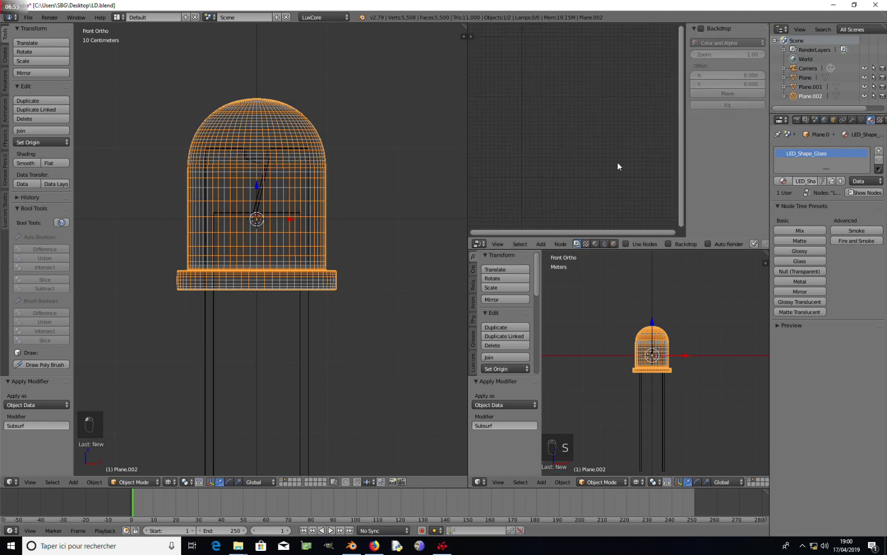
pyautogui.click(626, 243)
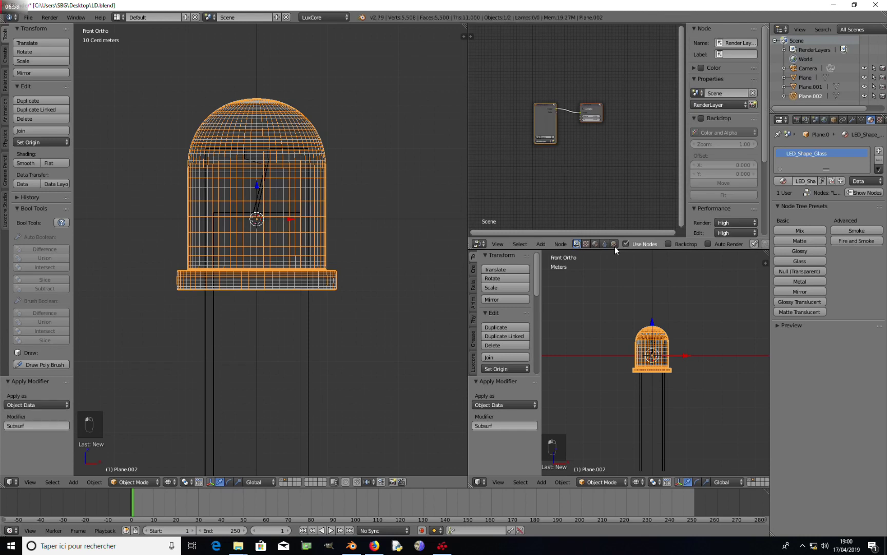
pyautogui.scroll(2, 585, 144)
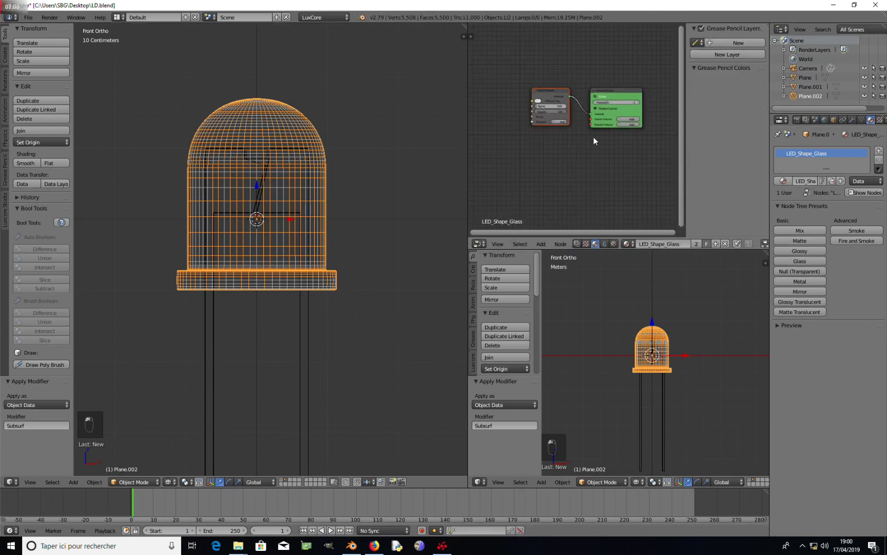
pyautogui.press('n')
pyautogui.scroll(2, 589, 125)
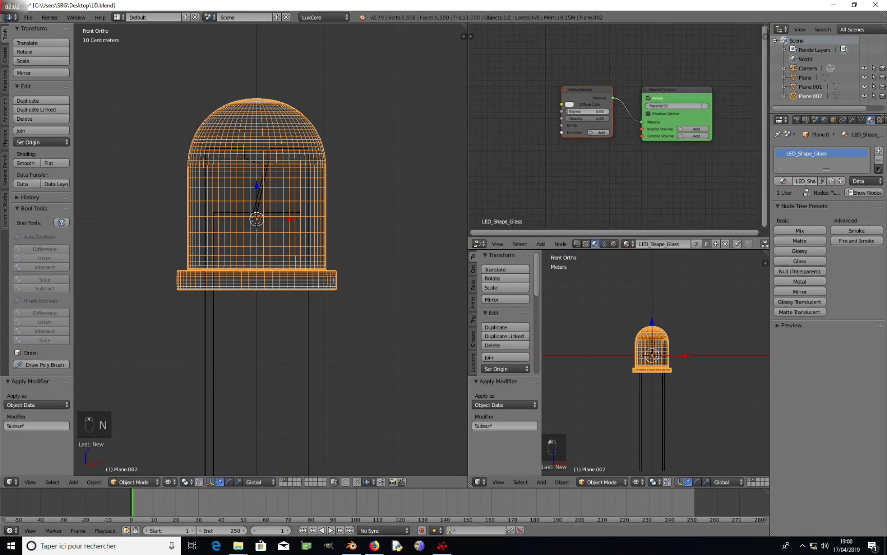
pyautogui.scroll(1, 568, 131)
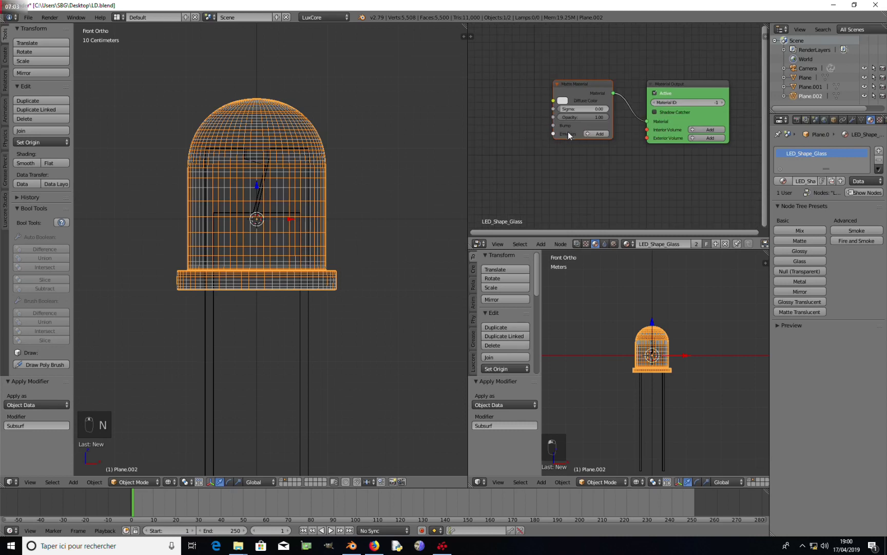
# - Apply the Glass preset to LED_Shape_Glass with its preview shown, and enable Rough on the glass node
pyautogui.click(801, 261)
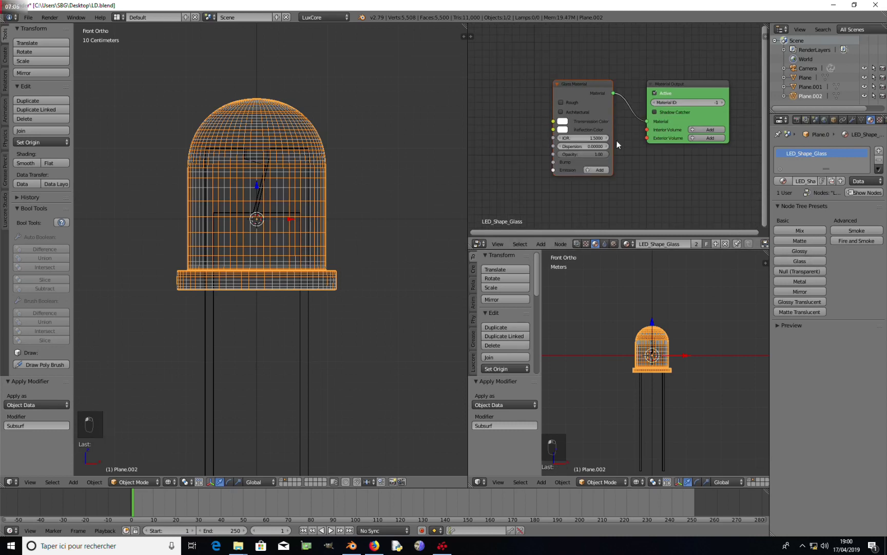
pyautogui.scroll(2, 566, 152)
pyautogui.click(794, 205)
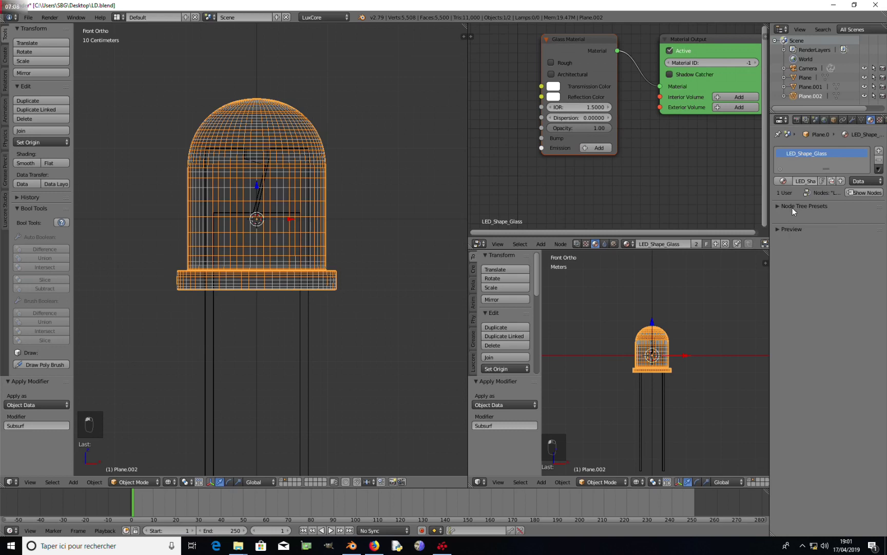
pyautogui.click(791, 217)
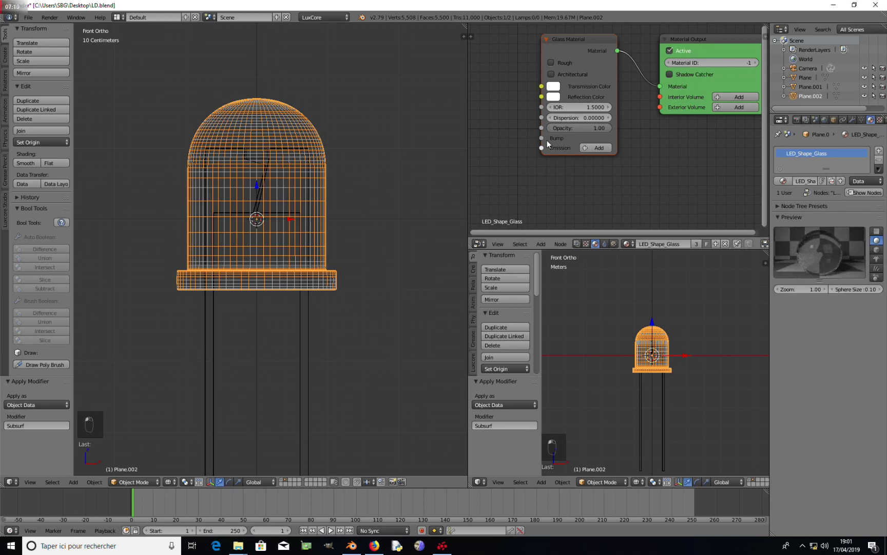
pyautogui.scroll(1, 543, 134)
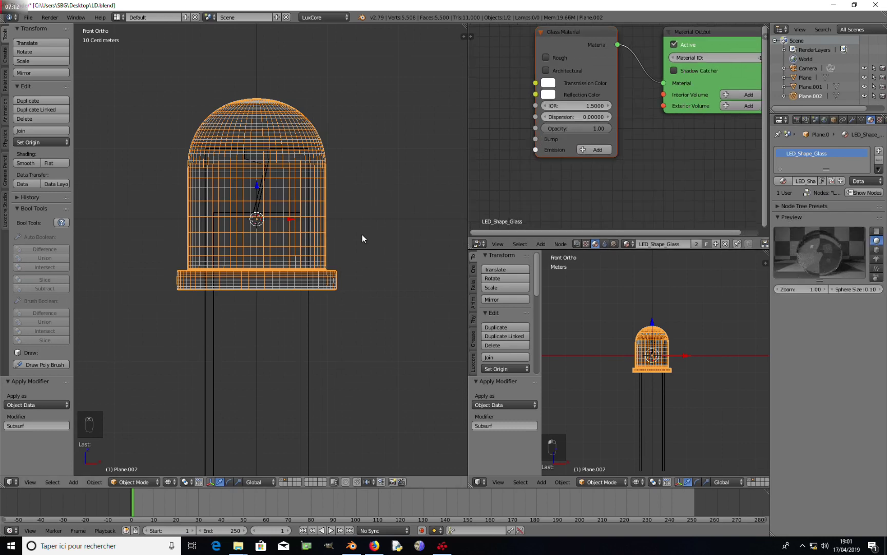
pyautogui.click(547, 58)
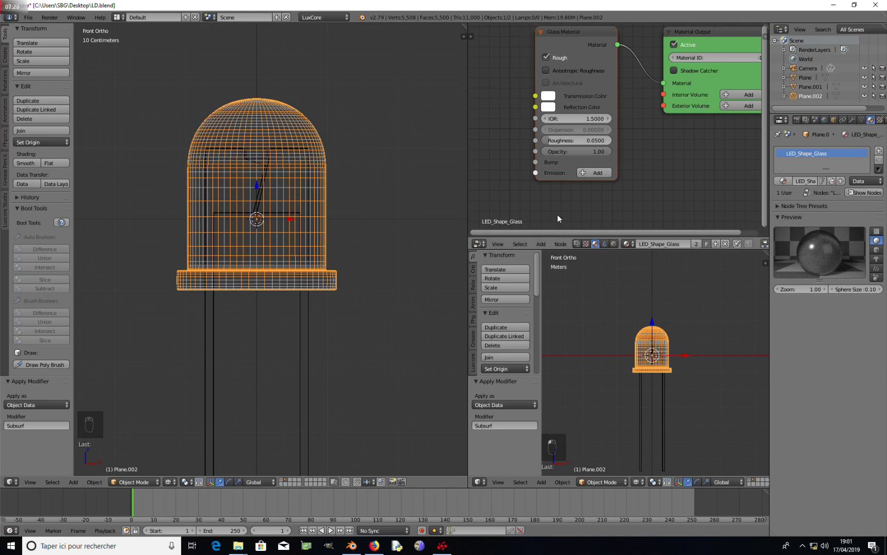
# - Select the LED's metal legs and create a new material for them named Metal_LED
pyautogui.rightClick(301, 308)
pyautogui.click(879, 151)
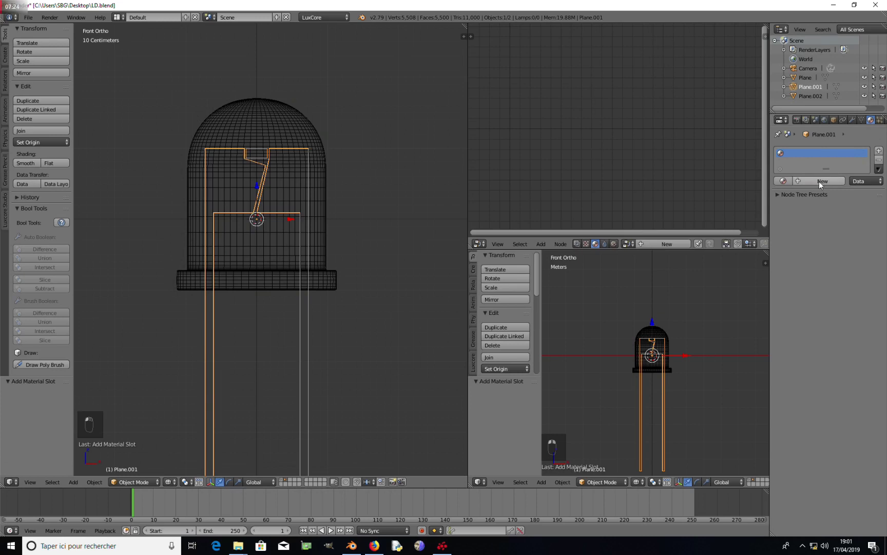
pyautogui.click(820, 181)
pyautogui.write('Metal')
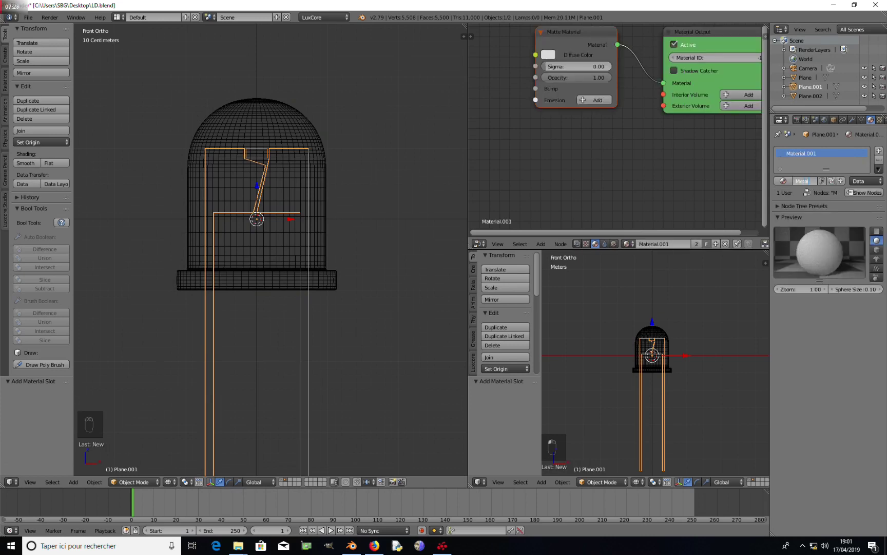
pyautogui.write('_LED')
pyautogui.press('Return')
# - Apply the Metal preset to Metal_LED and set the metal node's roughness to 0.1
pyautogui.click(797, 216)
pyautogui.click(783, 209)
pyautogui.click(798, 281)
pyautogui.moveTo(594, 42); pyautogui.dragTo(584, 63)
pyautogui.doubleClick(587, 119)
pyautogui.write('0.1')
pyautogui.press('Return')
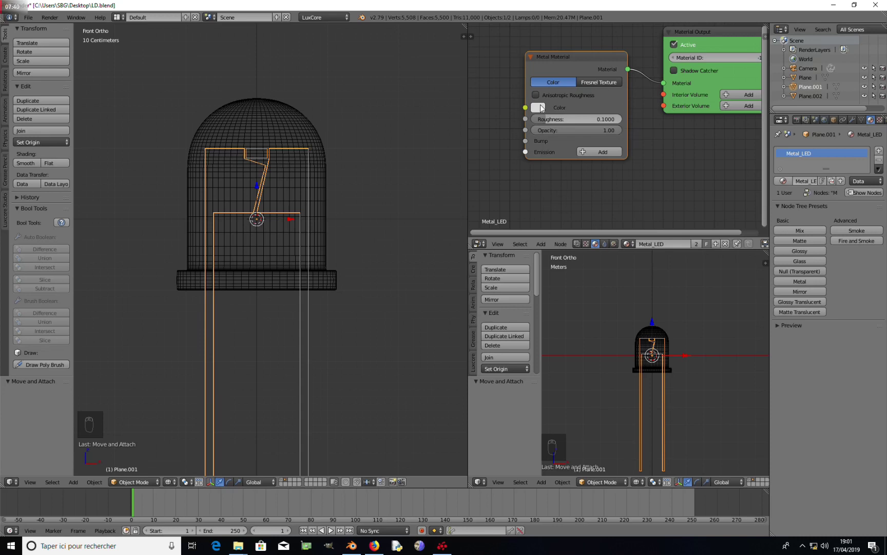
# - Brighten the Metal_LED colour to a lighter grey and check it in the material preview
pyautogui.click(538, 108)
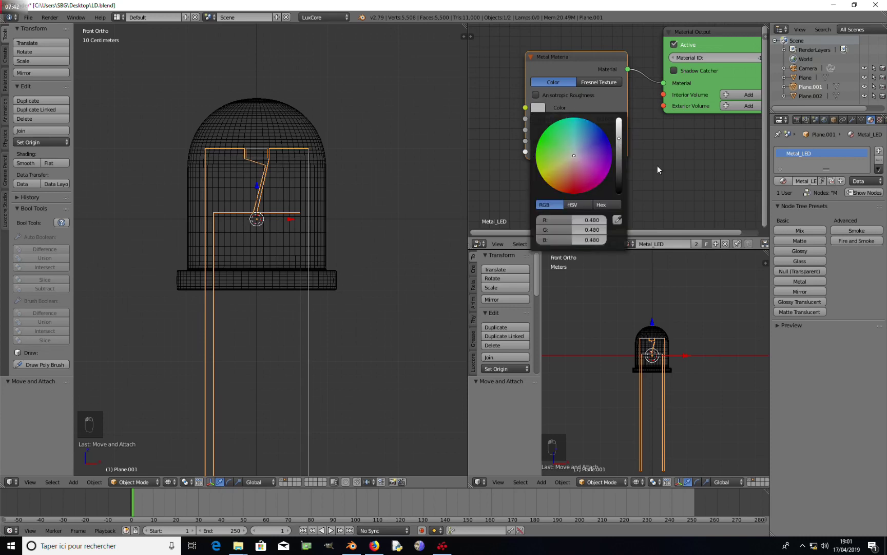
pyautogui.click(773, 207)
pyautogui.click(783, 218)
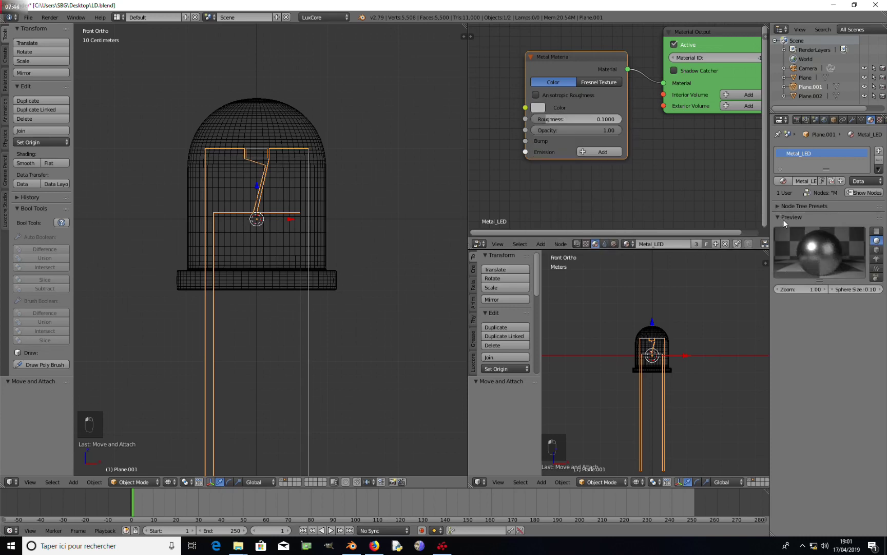
pyautogui.click(539, 108)
pyautogui.moveTo(619, 138); pyautogui.dragTo(619, 130)
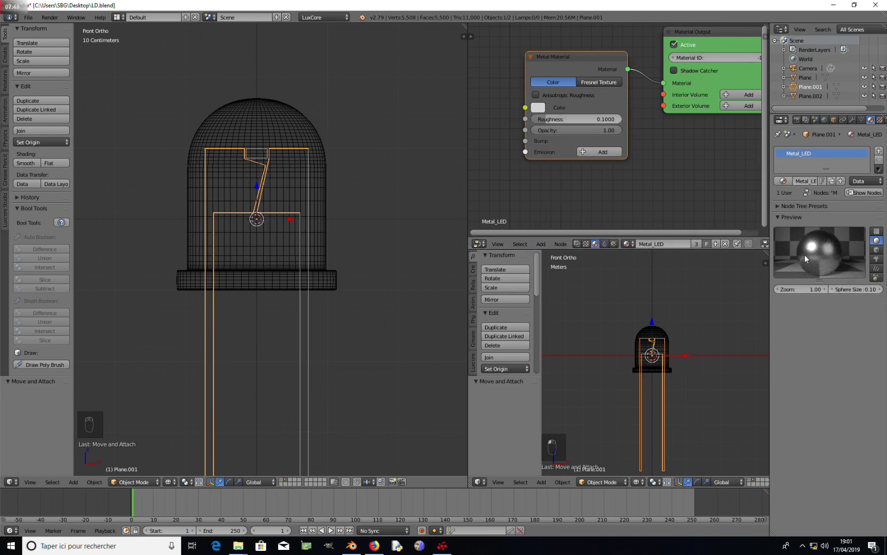
pyautogui.click(784, 217)
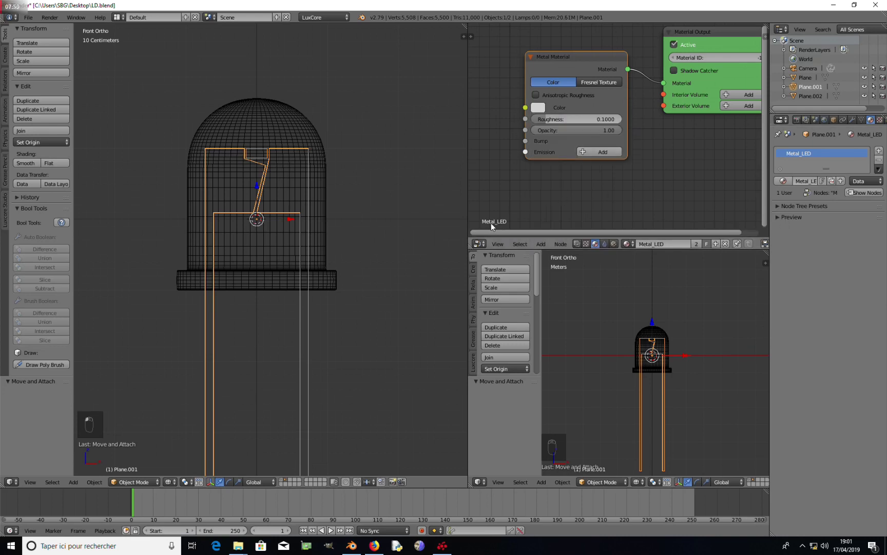
# - Add a second material slot to the legs object with a new material named EMI_LED
pyautogui.click(879, 150)
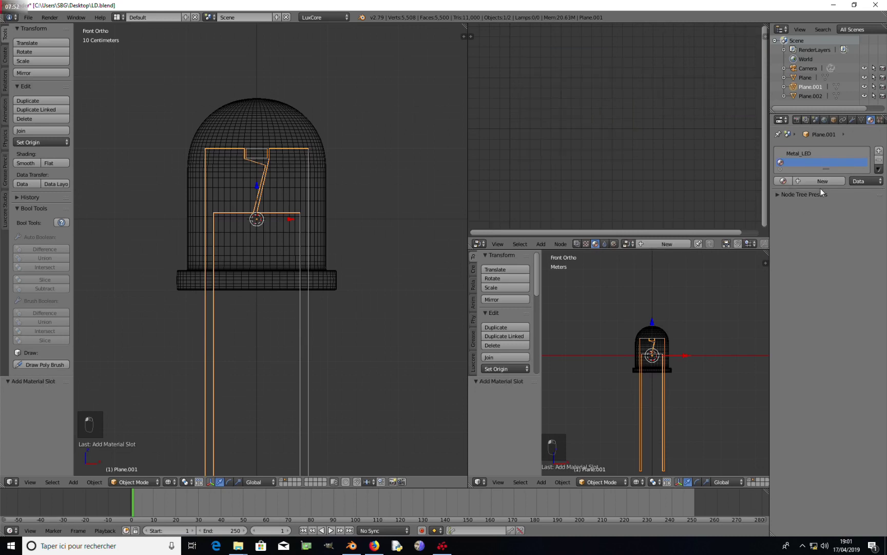
pyautogui.click(823, 180)
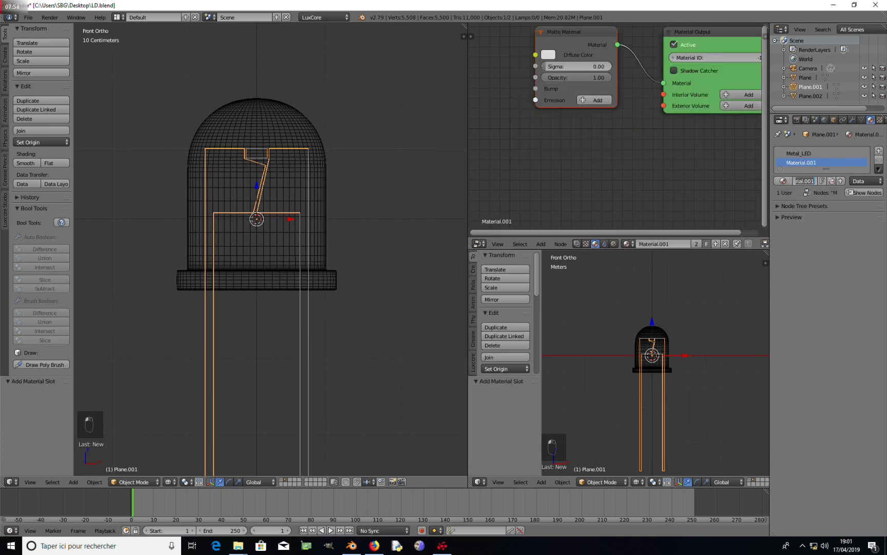
pyautogui.write('EMI_LED')
pyautogui.press('Return')
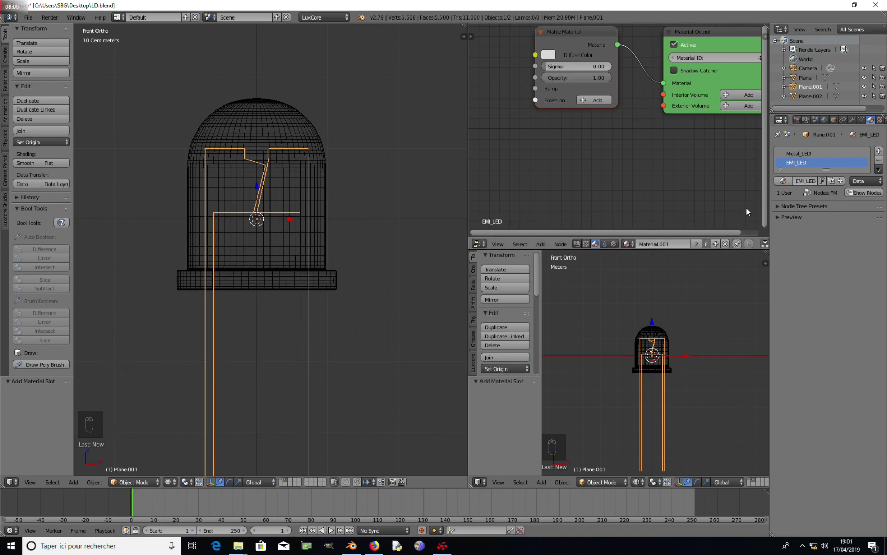
# - Add an Emission node to the Matte Material node of EMI_LED
pyautogui.click(576, 33)
pyautogui.scroll(-3, 594, 109)
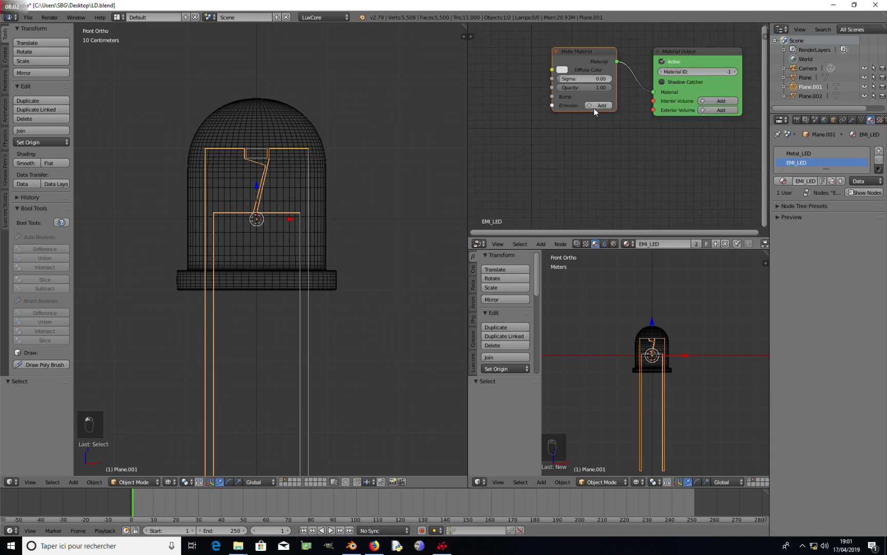
pyautogui.moveTo(594, 108); pyautogui.dragTo(640, 146, button='middle')
pyautogui.scroll(3, 623, 154)
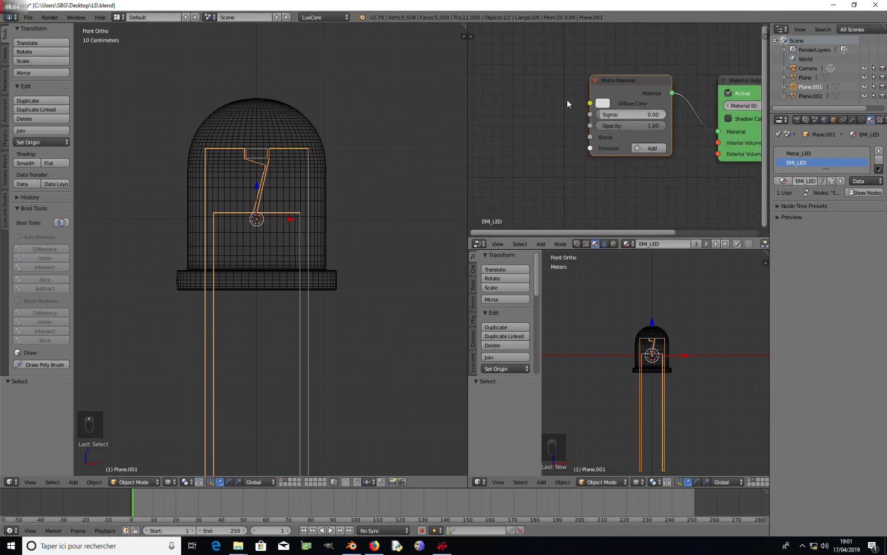
pyautogui.click(788, 205)
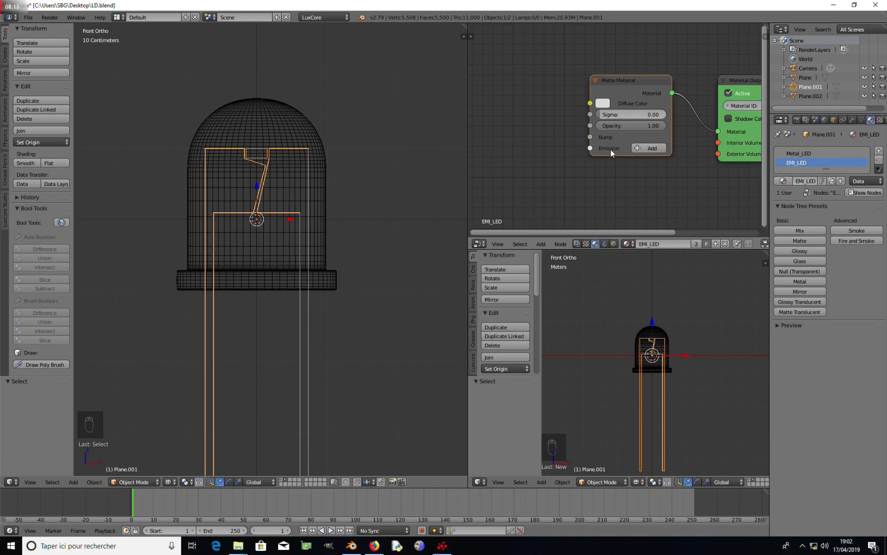
pyautogui.click(640, 148)
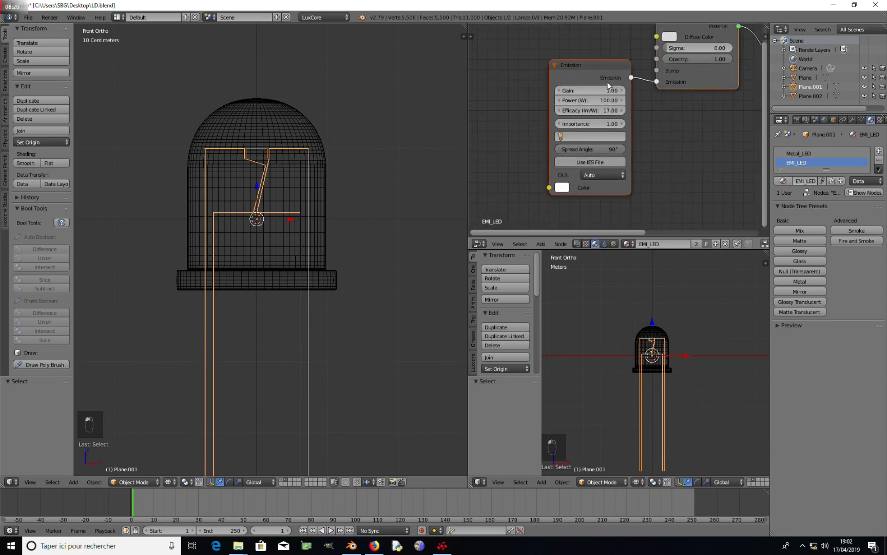
# - Set the Emission node's efficacy to 1 lm/W and power to 1 W, and display the EMI_LED preview
pyautogui.click(596, 110)
pyautogui.write('1')
pyautogui.press('Return')
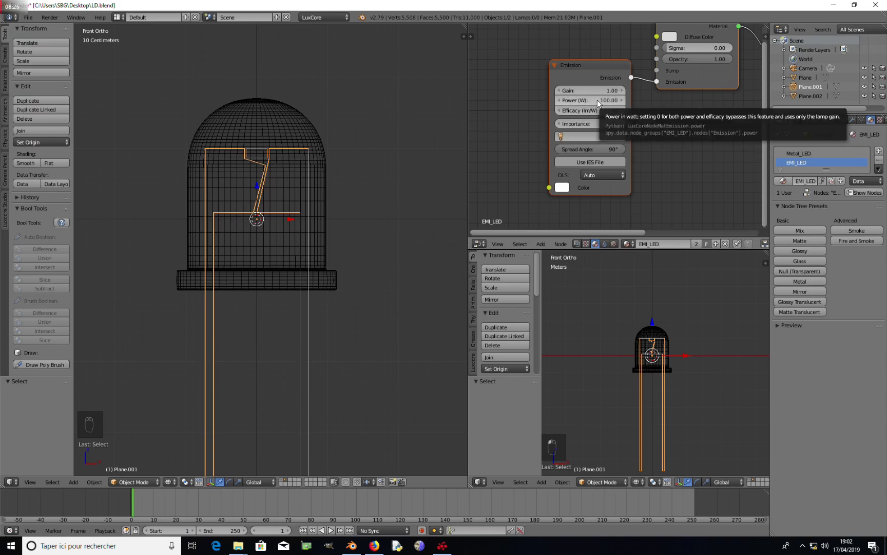
pyautogui.click(599, 101)
pyautogui.write('1')
pyautogui.press('Return')
pyautogui.scroll(-1, 596, 100)
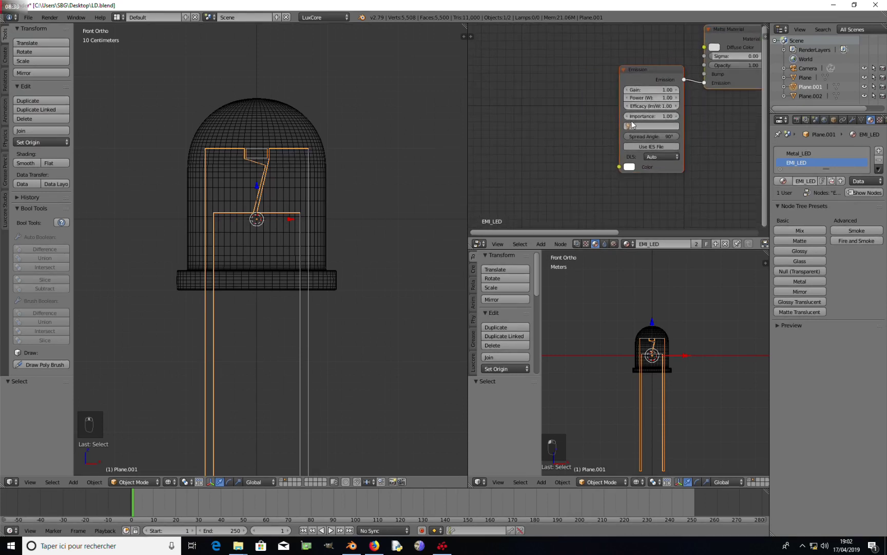
pyautogui.click(803, 207)
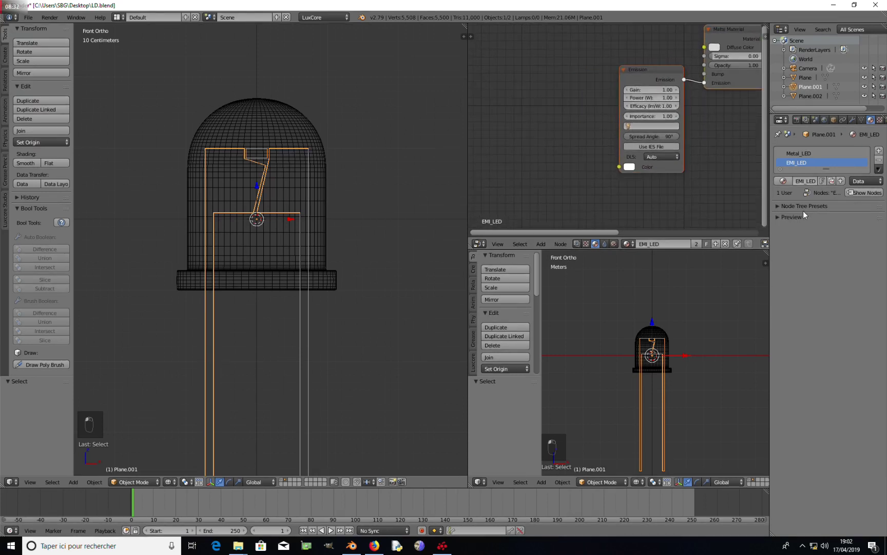
pyautogui.click(790, 218)
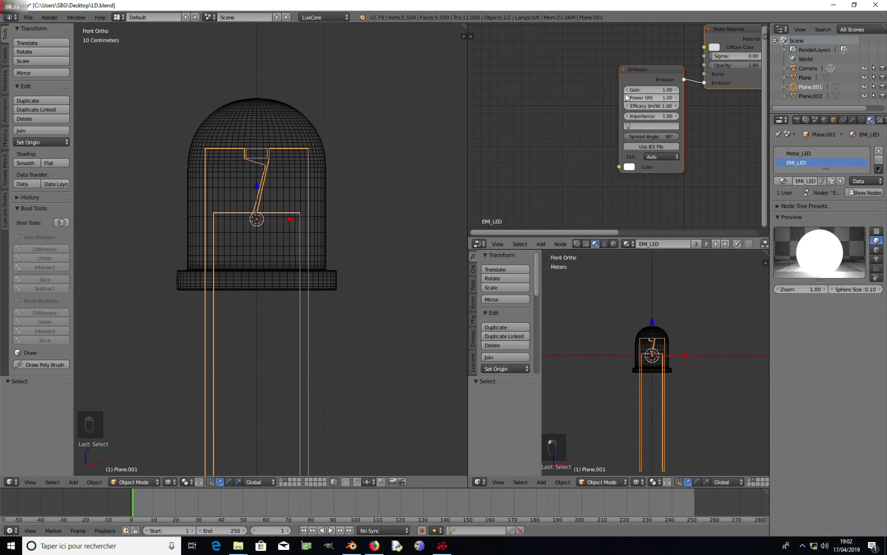
pyautogui.press('Home')
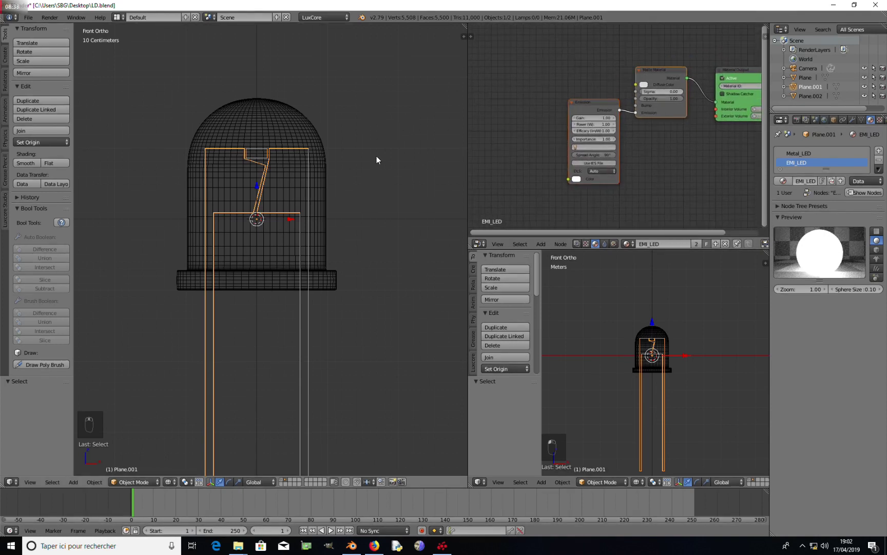
# - Assign EMI_LED to all linked faces of the small block between the leg tops in Edit Mode
pyautogui.press('Tab')
pyautogui.rightClick(257, 149)
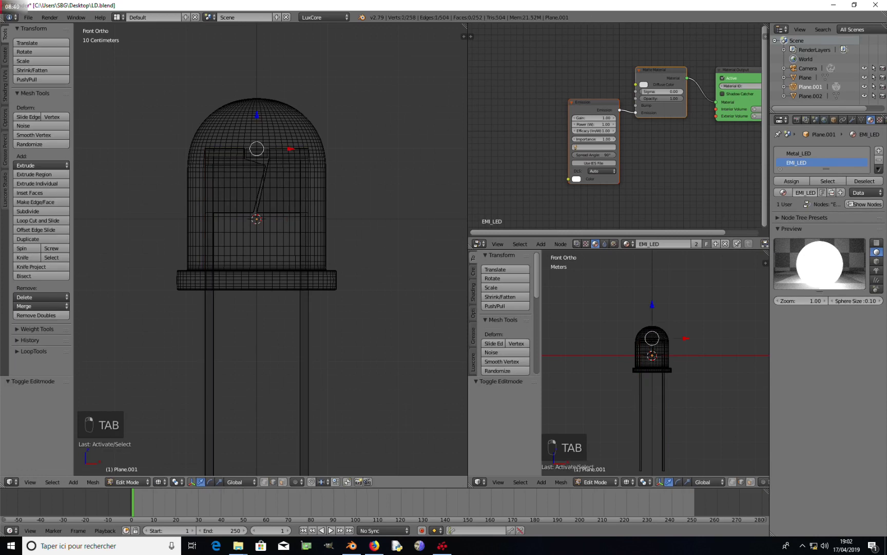
pyautogui.press('l')
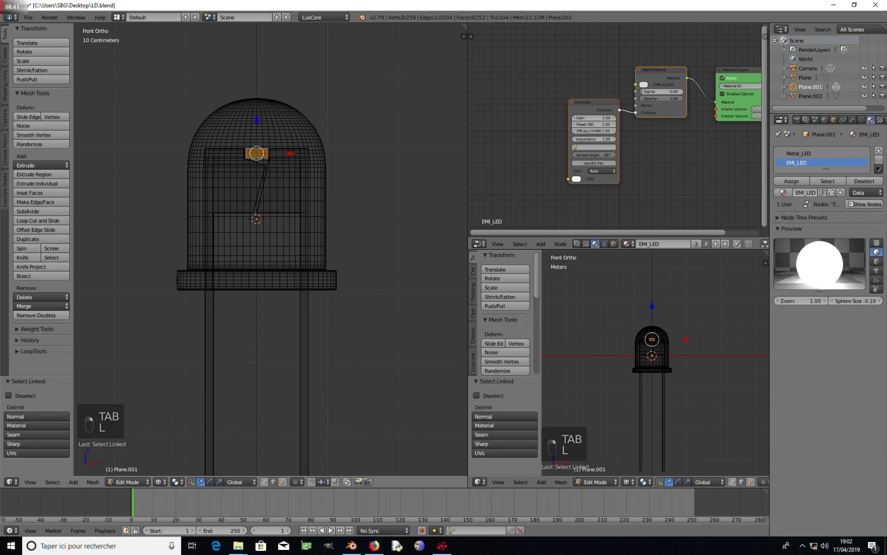
pyautogui.click(790, 181)
pyautogui.scroll(3, 285, 171)
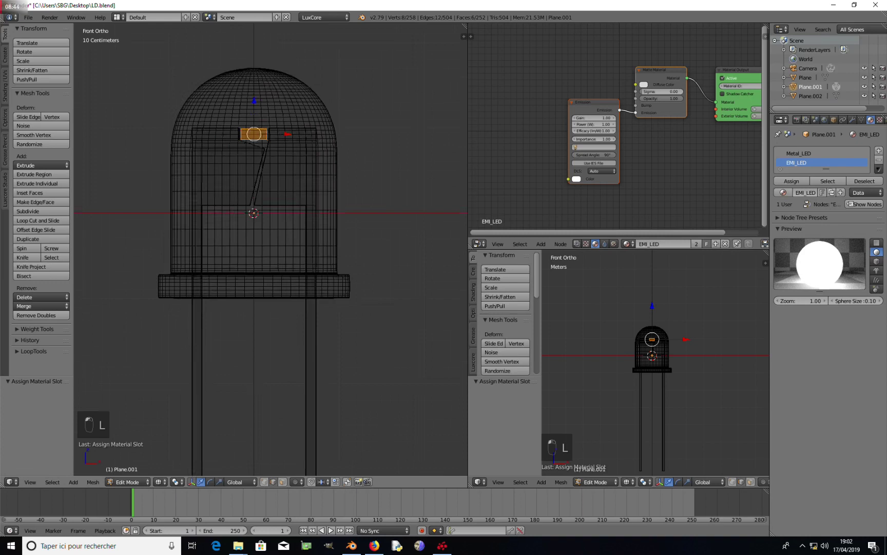
pyautogui.press('Tab')
pyautogui.scroll(-2, 283, 160)
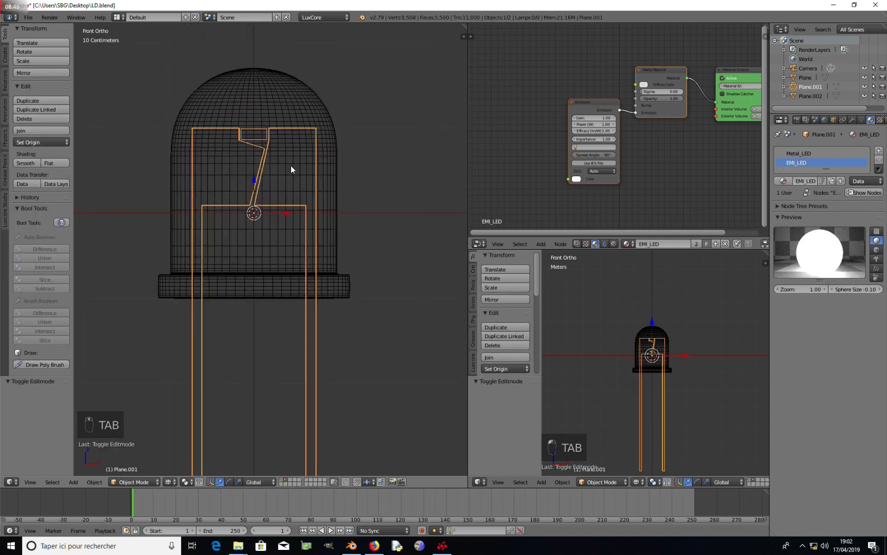
# - Join the LED body and the metal legs into one object and switch the large viewport to solid shading
pyautogui.rightClick(329, 165)
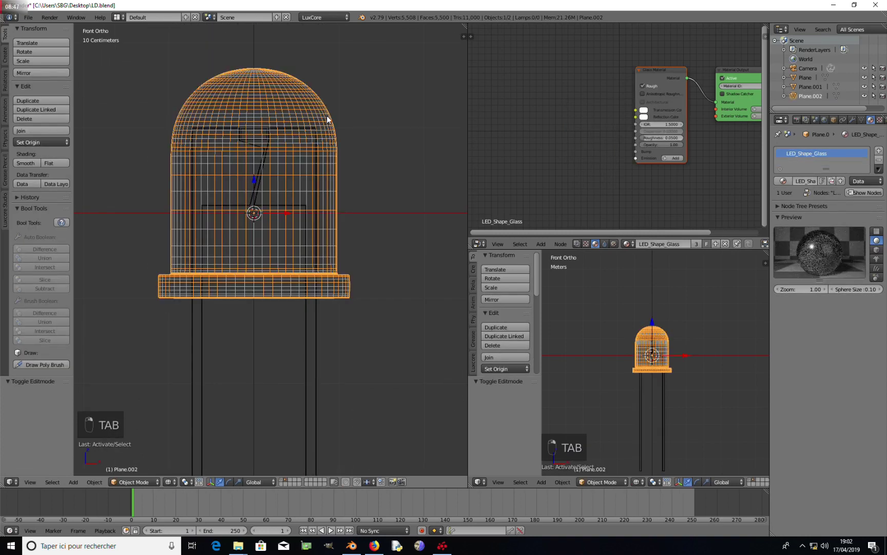
pyautogui.click(852, 120)
pyautogui.keyDown('shift'); pyautogui.rightClick(300, 201); pyautogui.keyUp('shift')
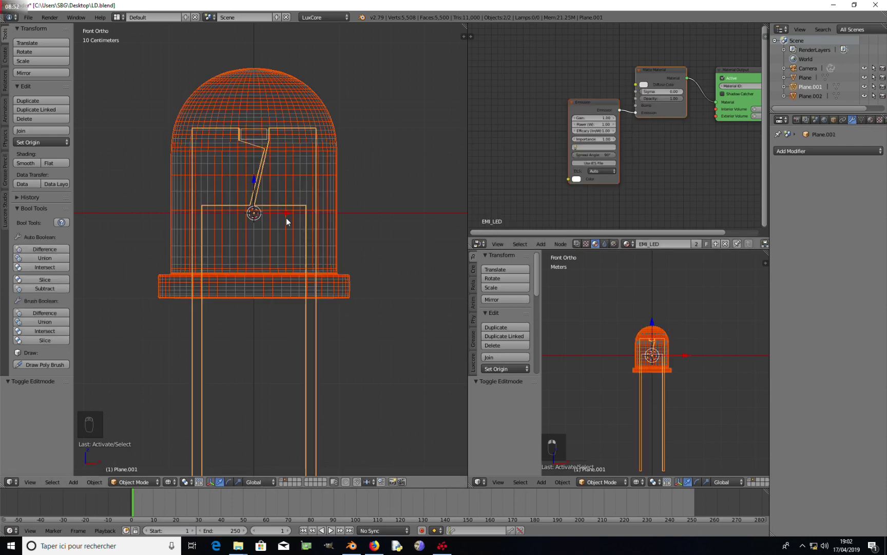
pyautogui.hotkey('ctrl', 'j')
pyautogui.press('z')
# - Move the entire LED mesh up about 6.68 m along Z so the leg ends sit at the object's origin
pyautogui.press('Tab')
pyautogui.scroll(-4, 293, 227)
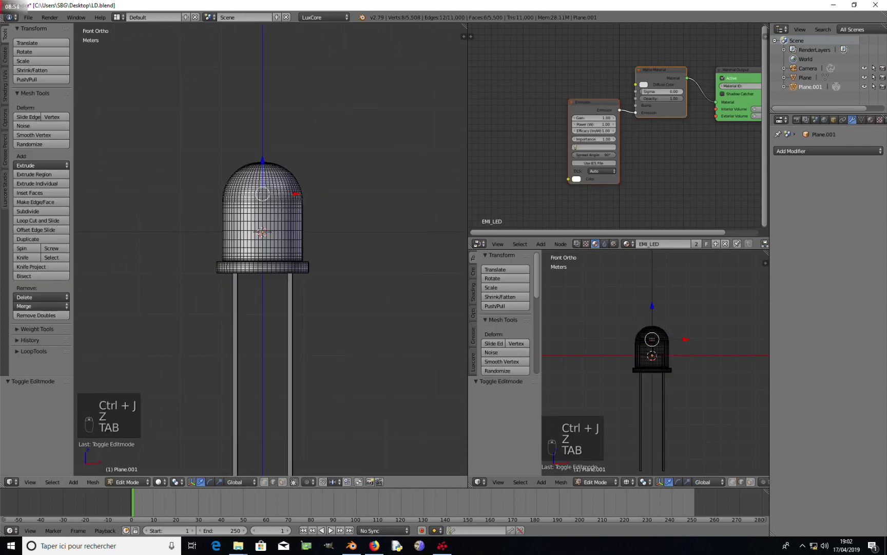
pyautogui.press('a')
pyautogui.press('a')
pyautogui.press('a')
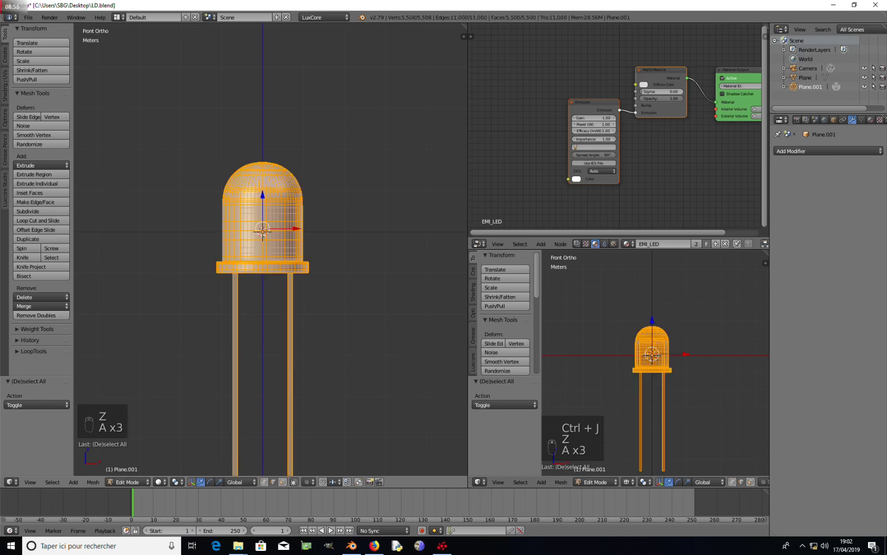
pyautogui.press('z')
pyautogui.keyDown('shift'); pyautogui.moveTo(262, 232); pyautogui.dragTo(302, 247, button='middle'); pyautogui.keyUp('shift')
pyautogui.press('g')
pyautogui.press('z')
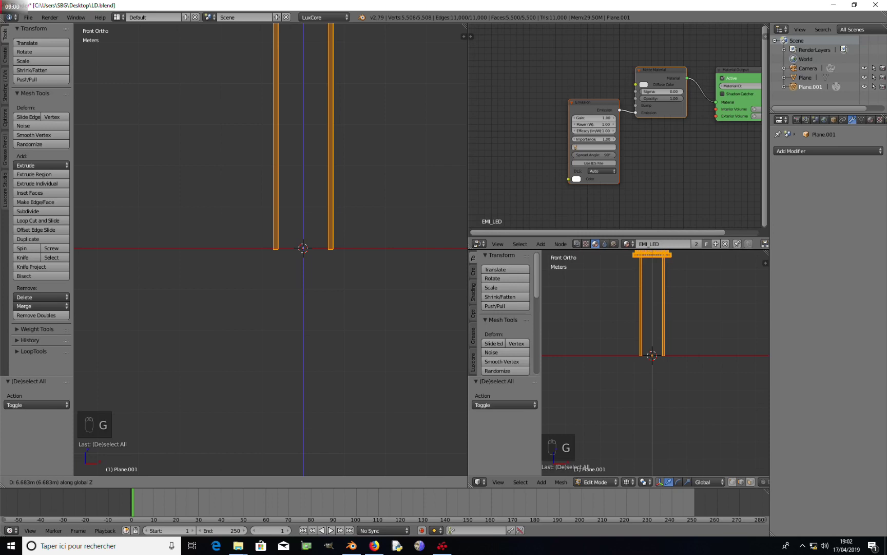
pyautogui.click(303, 248)
pyautogui.scroll(-7, 303, 248)
pyautogui.press('Tab')
pyautogui.scroll(4, 311, 253)
pyautogui.press('z')
pyautogui.keyDown('shift'); pyautogui.moveTo(332, 241); pyautogui.dragTo(289, 255, button='middle'); pyautogui.keyUp('shift')
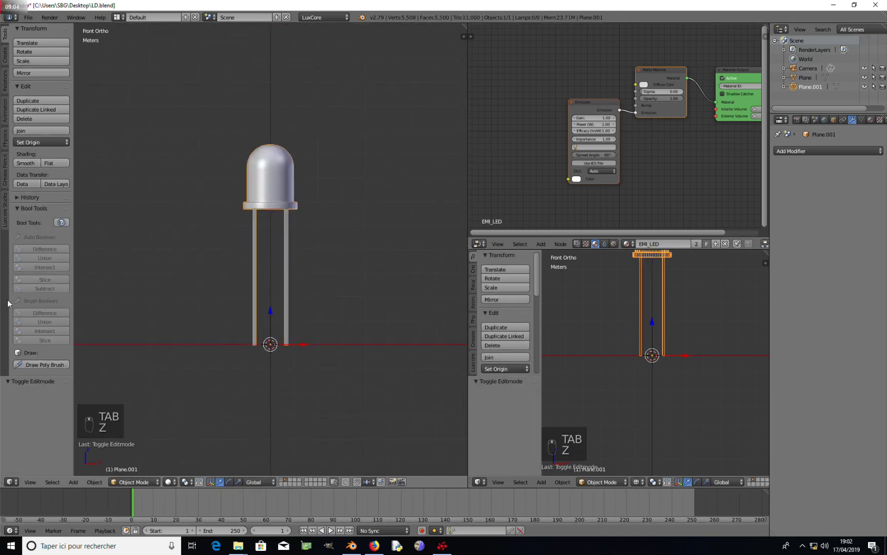
# - Measure the LED's overall height from the leg ends to the dome top with the Ruler/Protractor
pyautogui.click(5, 178)
pyautogui.click(40, 232)
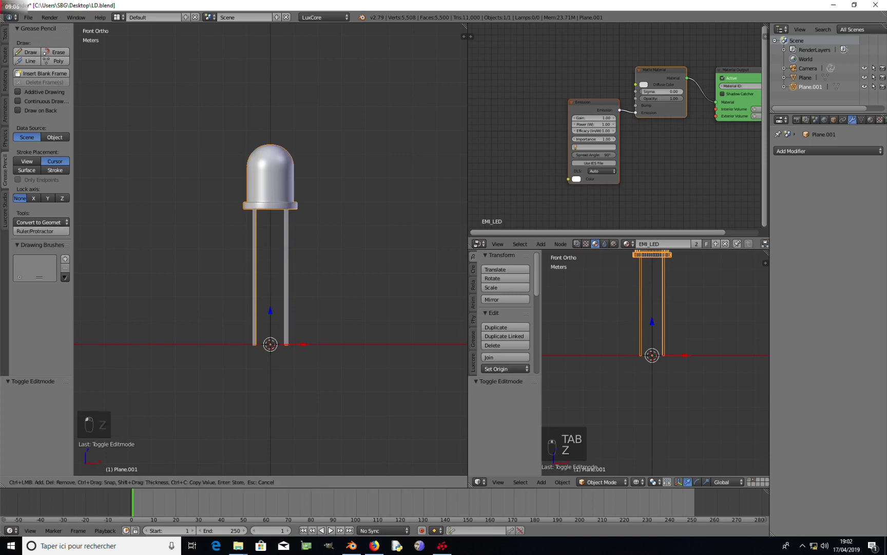
pyautogui.moveTo(255, 344); pyautogui.dragTo(256, 144)
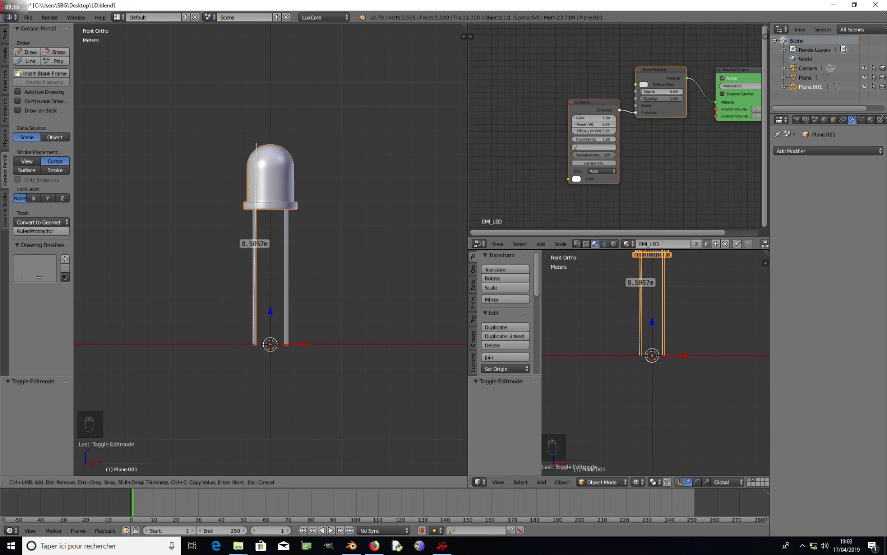
pyautogui.press('Escape')
pyautogui.keyDown('shift'); pyautogui.moveTo(320, 338); pyautogui.dragTo(316, 354, button='middle'); pyautogui.keyUp('shift')
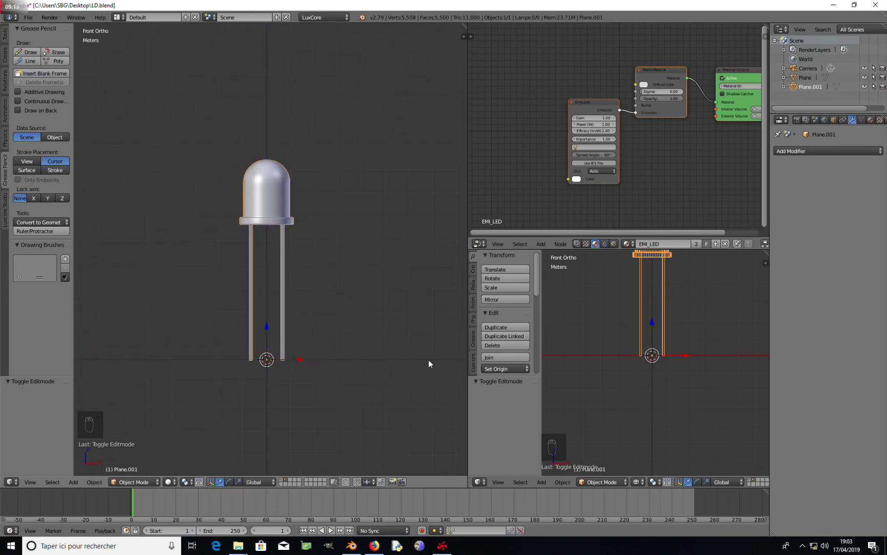
# - Scale the entire LED mesh by 0.02 around the 3D cursor in Edit Mode
pyautogui.click(186, 481)
pyautogui.click(202, 461)
pyautogui.scroll(2, 282, 422)
pyautogui.press('Tab')
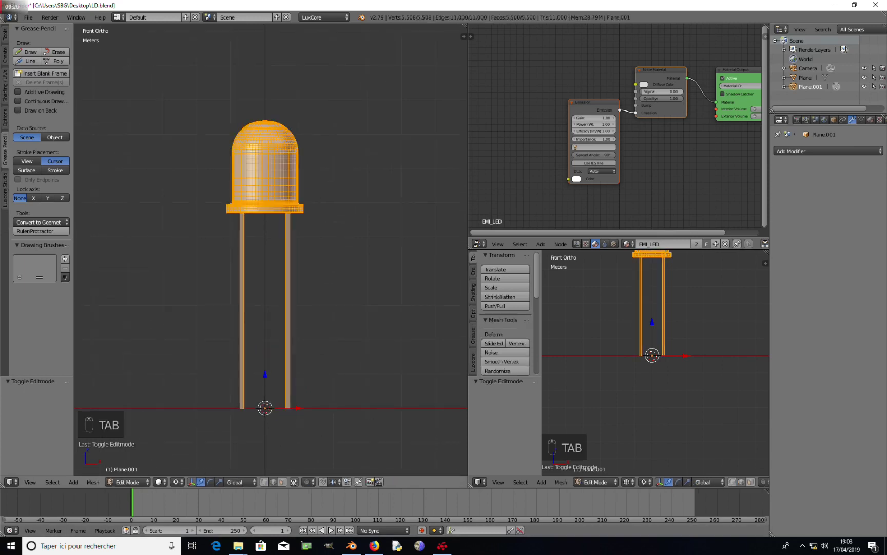
pyautogui.press('a')
pyautogui.press('a')
pyautogui.press('a')
pyautogui.press('a')
pyautogui.press('s')
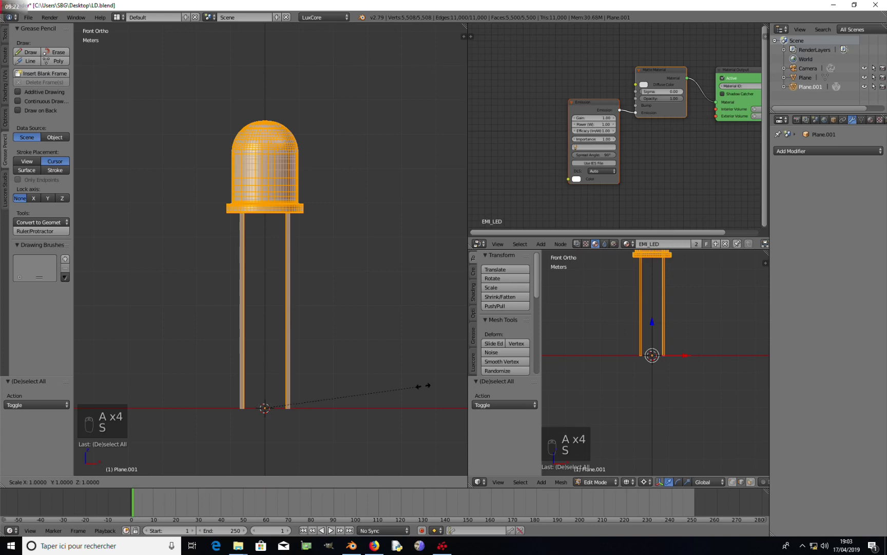
pyautogui.press('0')
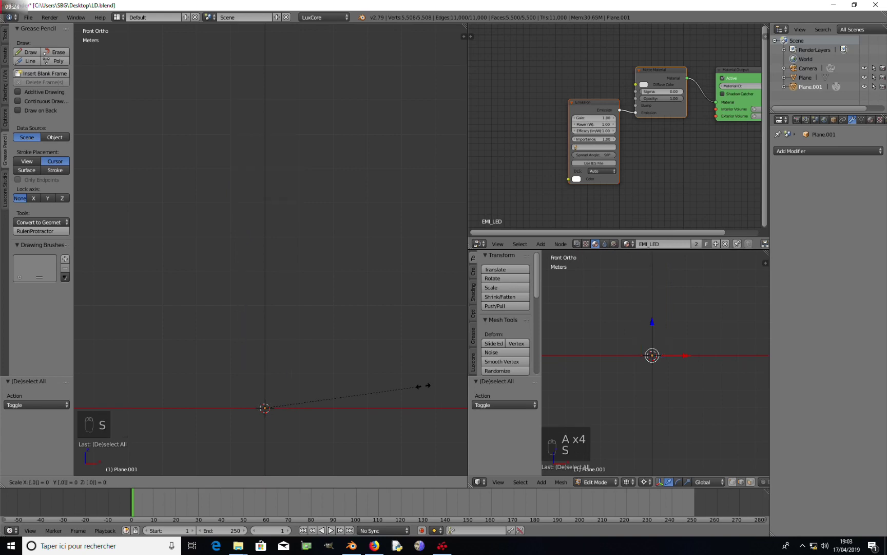
pyautogui.write('.02')
pyautogui.press('Return')
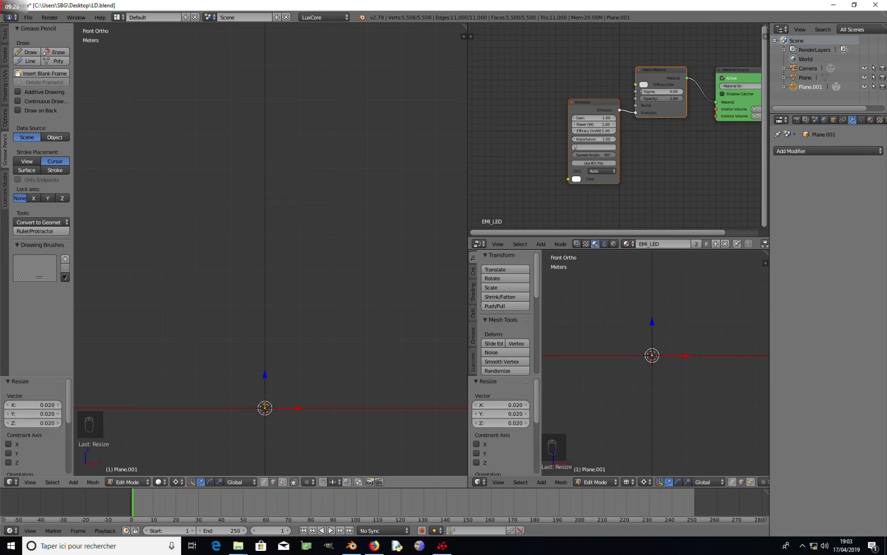
pyautogui.press('KP_Decimal')
pyautogui.press('Tab')
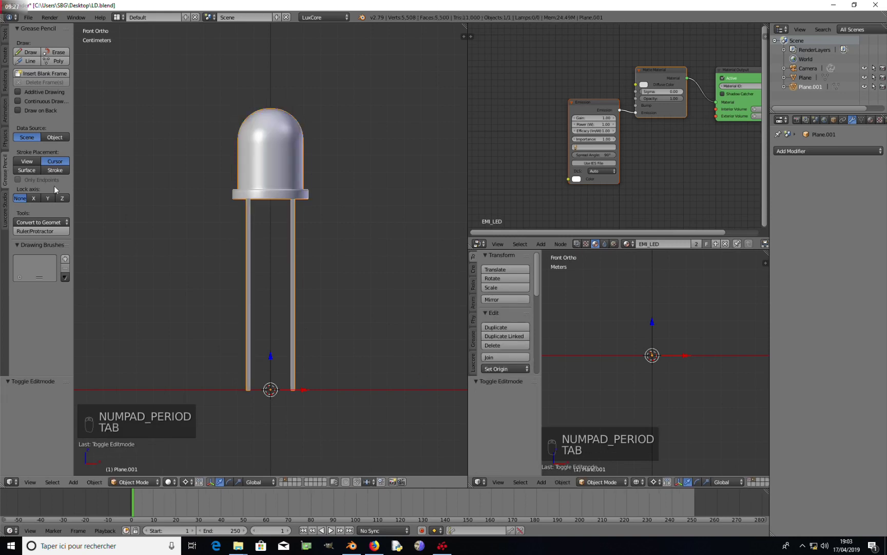
# - Measure the LED body's height from dome top to rim and scale the whole mesh down to about one fifth in Edit Mode
pyautogui.click(37, 232)
pyautogui.moveTo(256, 111); pyautogui.dragTo(257, 199)
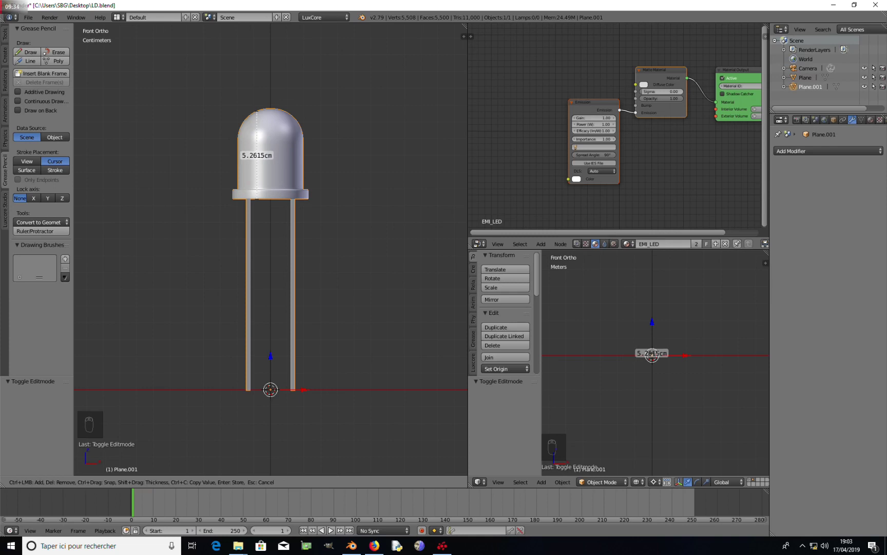
pyautogui.press('Tab')
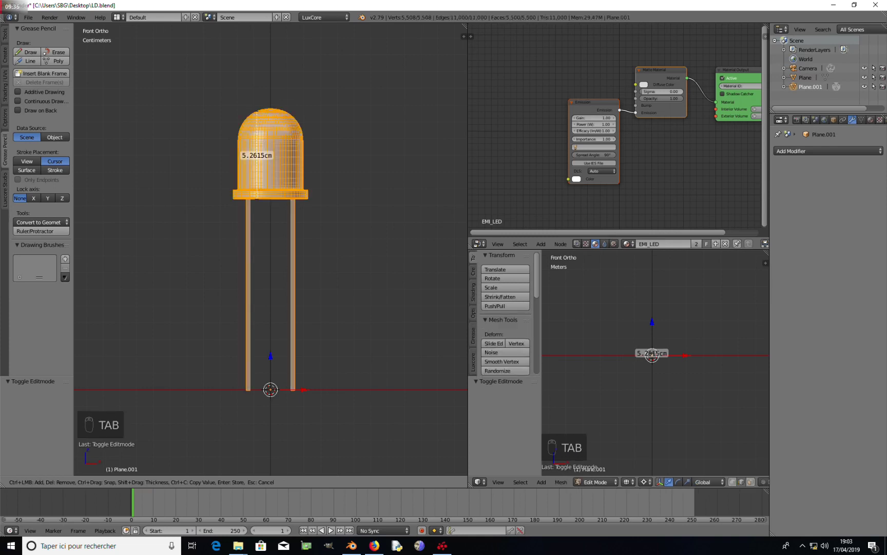
pyautogui.press('s')
pyautogui.press('Tab')
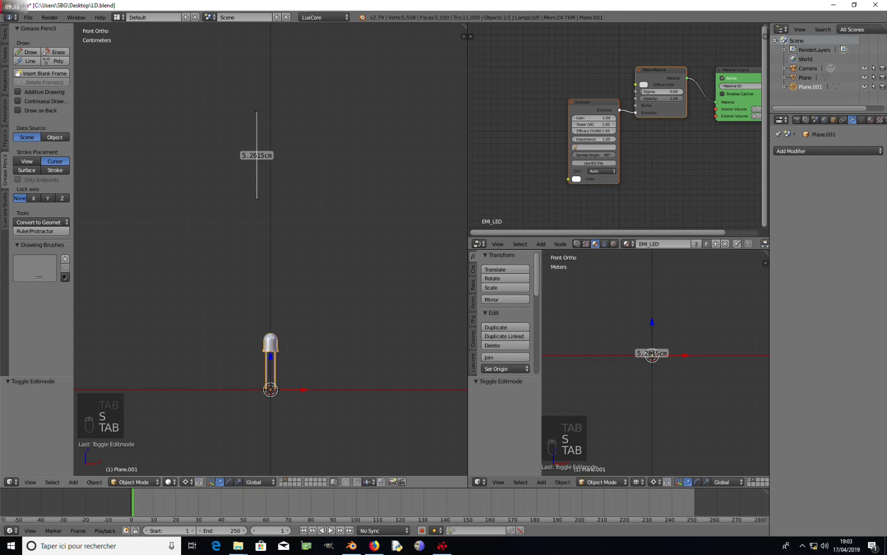
# - Measure the scaled-down LED body from the dome top to the rim's underside with the Ruler/Protractor
pyautogui.scroll(6, 292, 360)
pyautogui.keyDown('shift'); pyautogui.moveTo(299, 310); pyautogui.dragTo(210, 254, button='middle'); pyautogui.keyUp('shift')
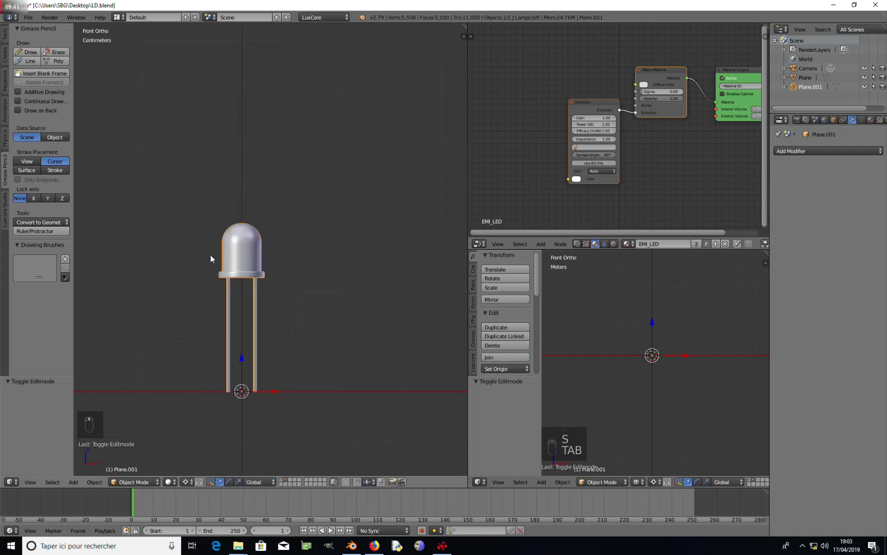
pyautogui.click(35, 231)
pyautogui.moveTo(237, 224); pyautogui.dragTo(235, 277)
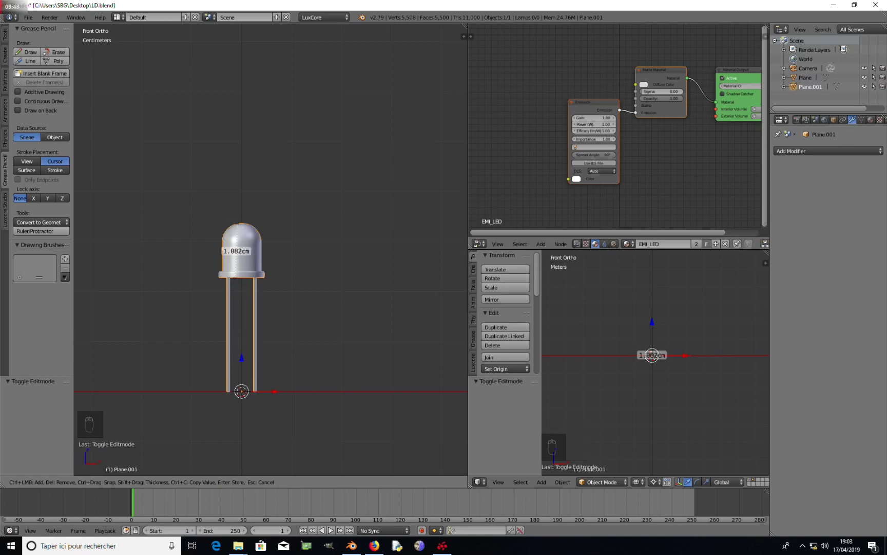
pyautogui.press('Escape')
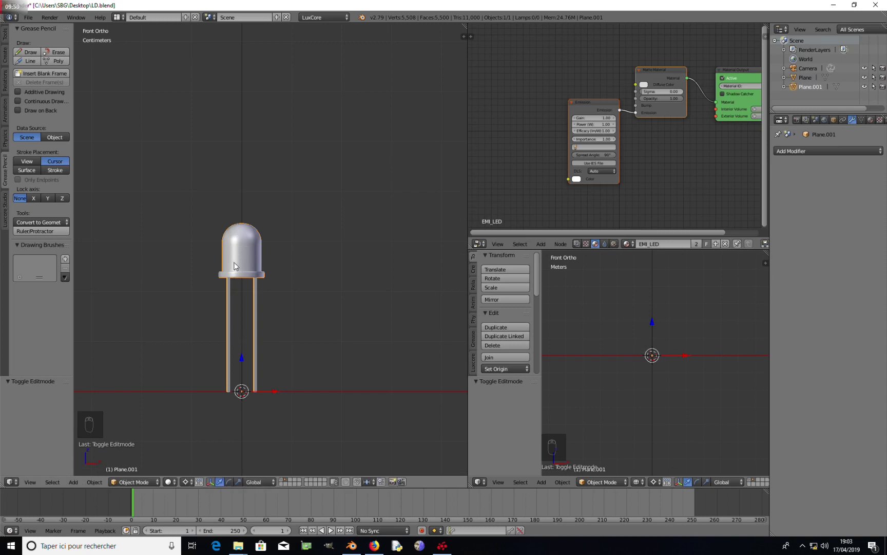
# - Move the LED to the first layer and display that layer with the camera and the backdrop
pyautogui.moveTo(242, 334); pyautogui.dragTo(283, 305, button='middle')
pyautogui.press('m')
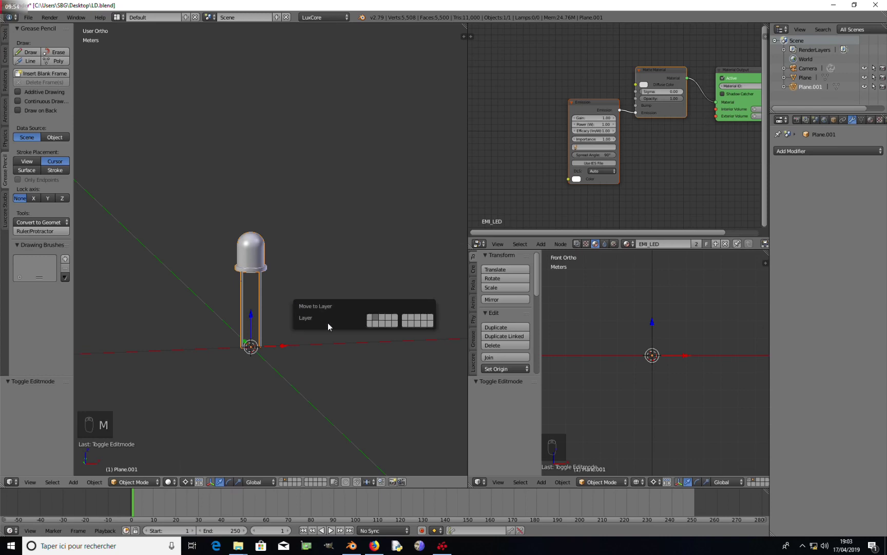
pyautogui.click(372, 322)
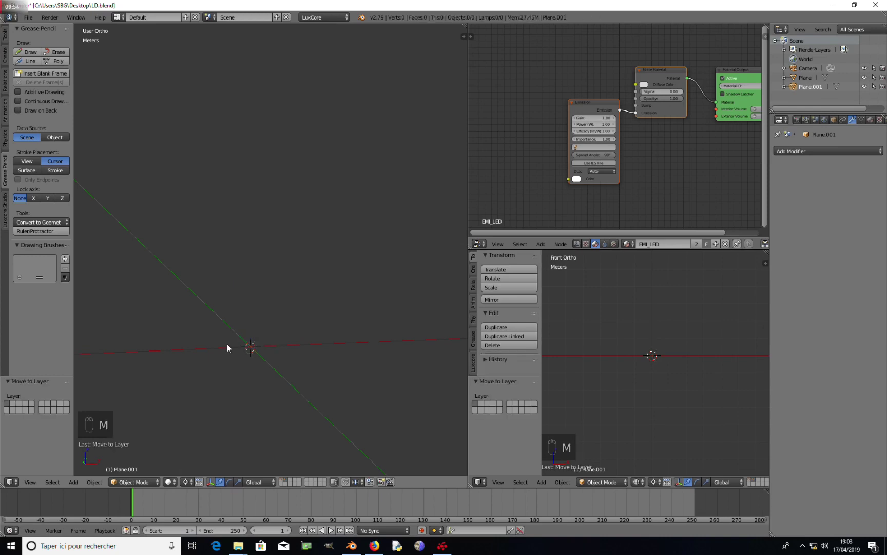
pyautogui.click(283, 480)
pyautogui.moveTo(257, 348); pyautogui.dragTo(319, 332, button='middle')
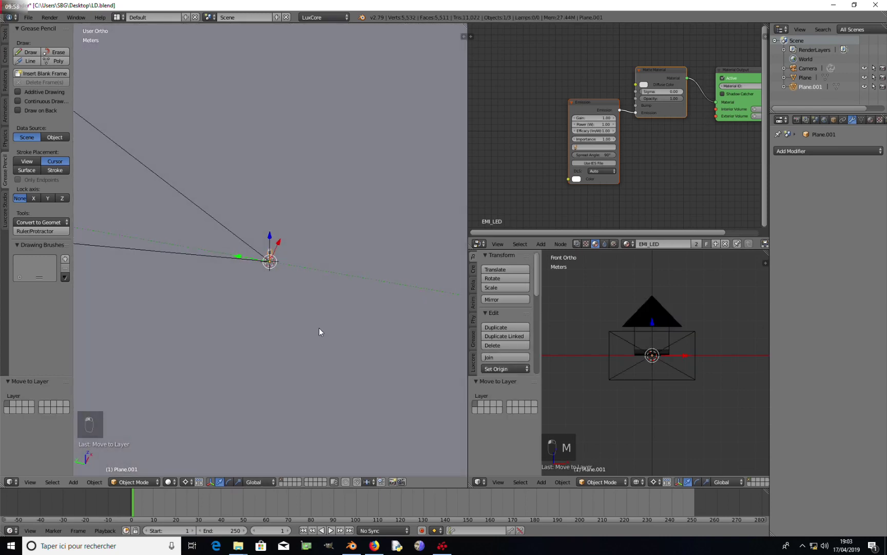
# - Move the LED 16.6 cm along Y in front of the camera and set the pivot point to Median Point
pyautogui.moveTo(236, 280); pyautogui.dragTo(244, 331, button='middle')
pyautogui.press('g')
pyautogui.press('y')
pyautogui.click(191, 261)
pyautogui.click(185, 482)
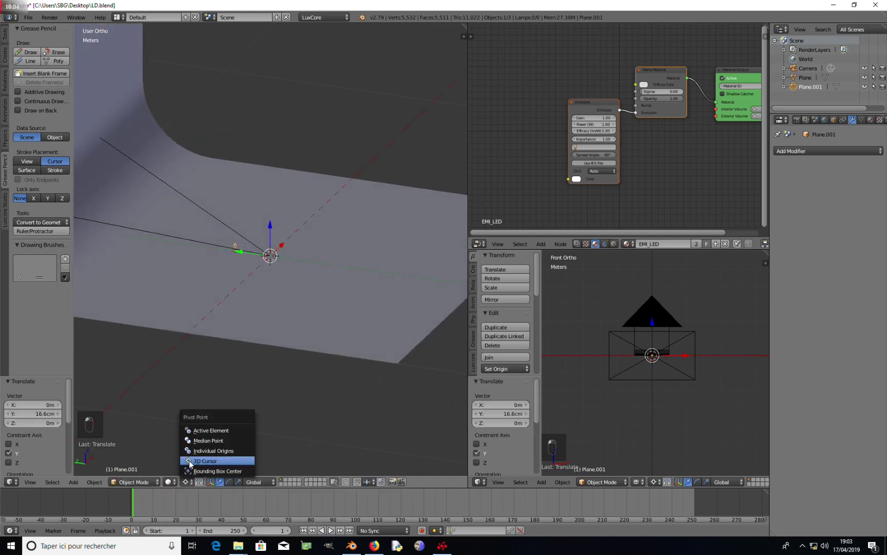
pyautogui.click(193, 443)
pyautogui.moveTo(208, 428); pyautogui.dragTo(232, 347, button='middle')
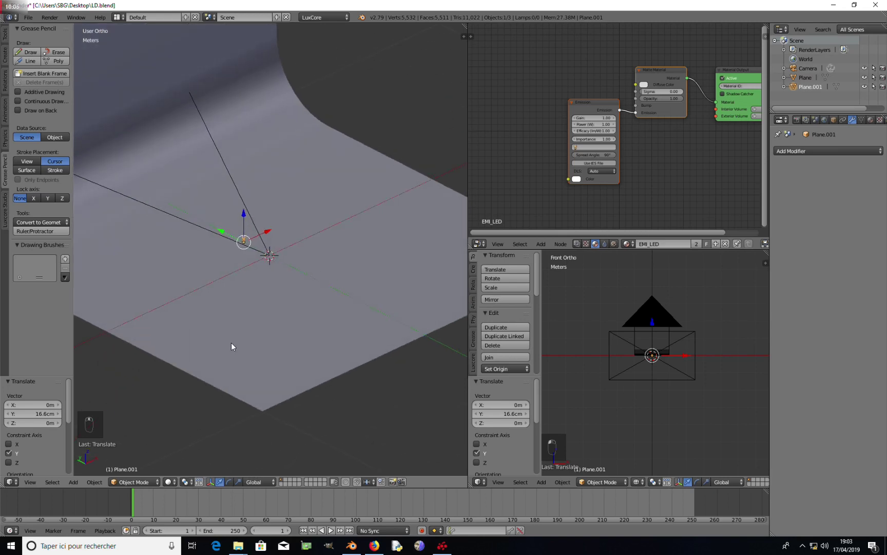
# - Show the camera view with solid shading in the small viewport and raise the camera about 3.48 cm along Z
pyautogui.press('KP_0')
pyautogui.press('z')
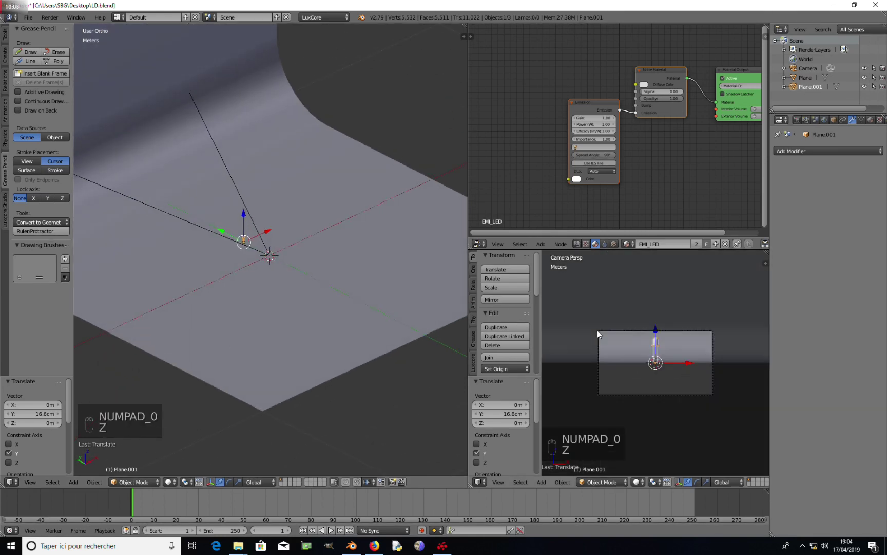
pyautogui.rightClick(640, 415)
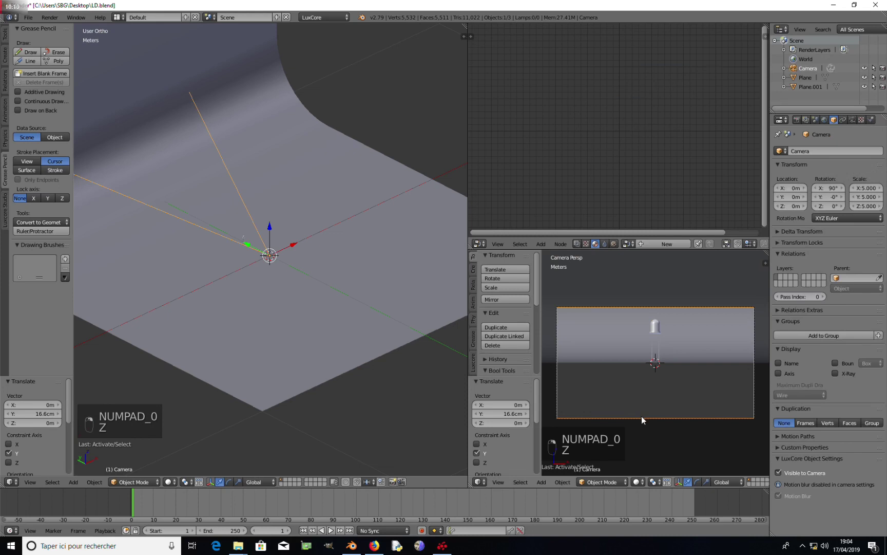
pyautogui.press('g')
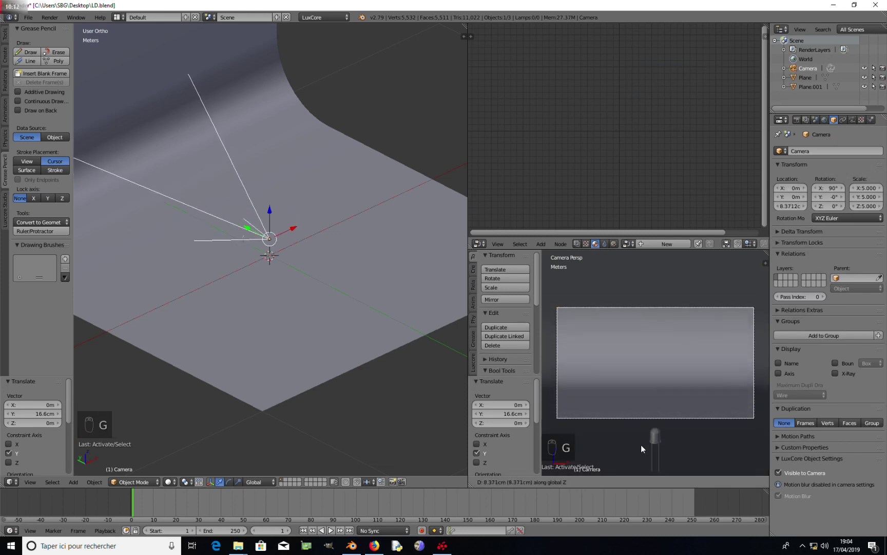
pyautogui.click(645, 462)
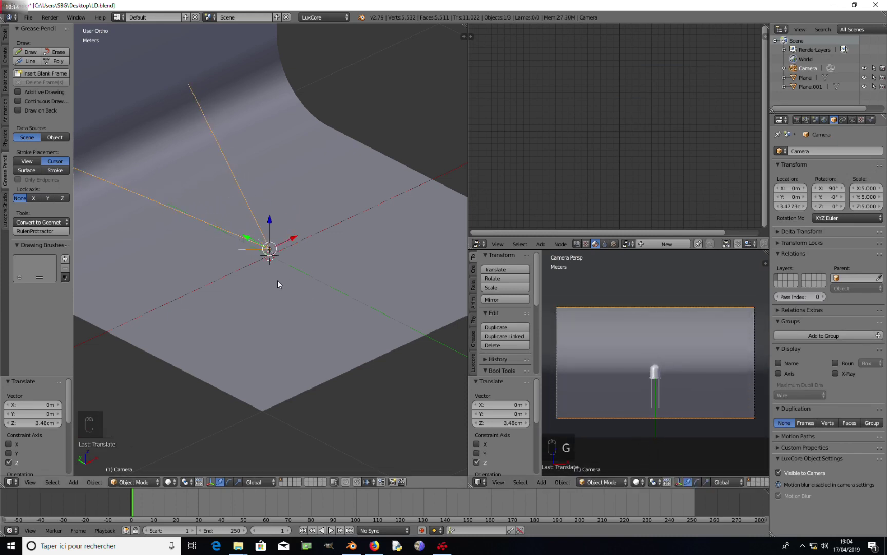
pyautogui.moveTo(307, 252); pyautogui.dragTo(282, 260, button='middle')
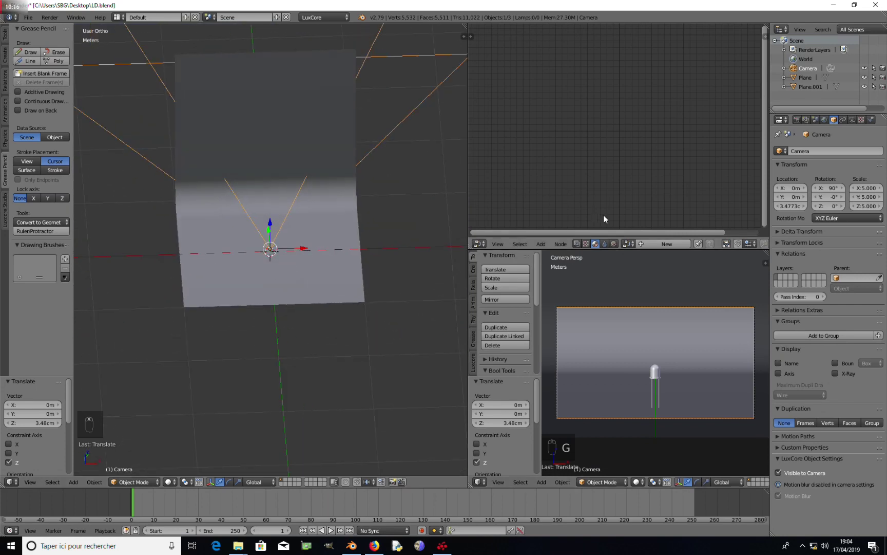
# - Set the World background to None and save the file over LD.blend
pyautogui.click(824, 119)
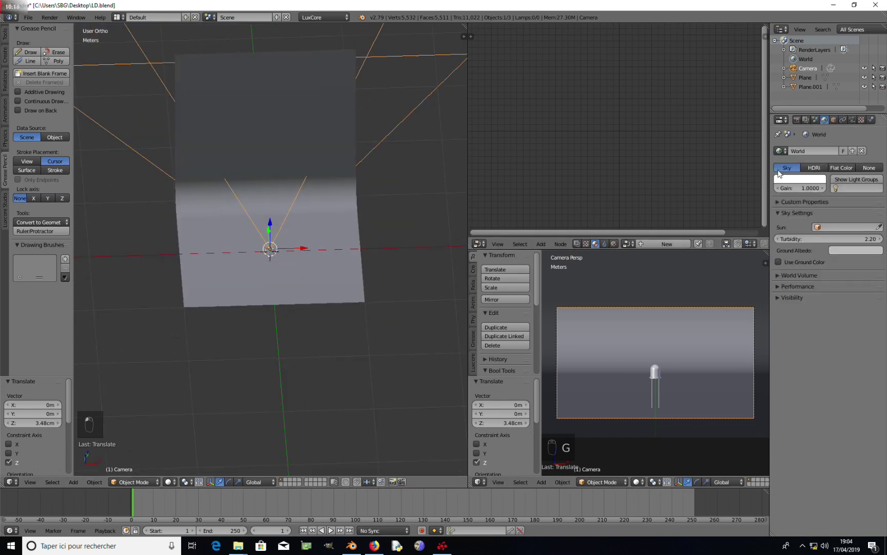
pyautogui.click(867, 167)
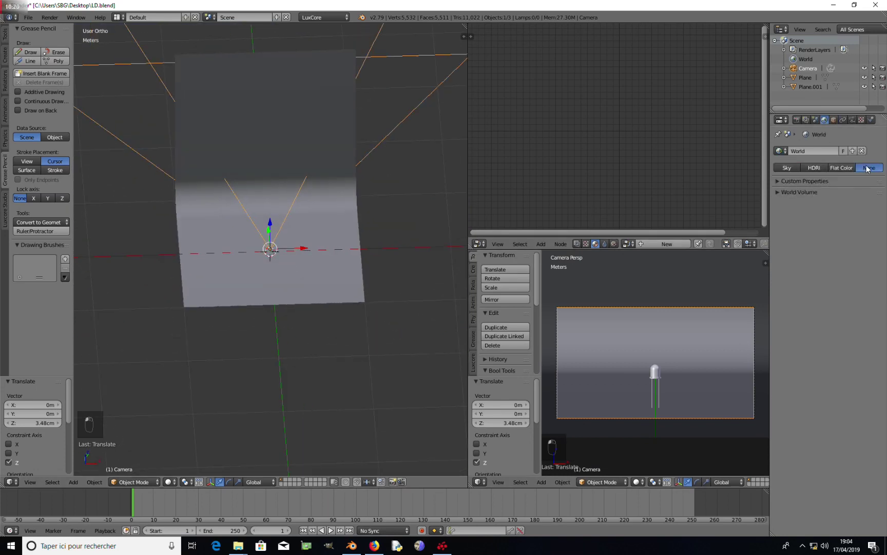
pyautogui.click(828, 168)
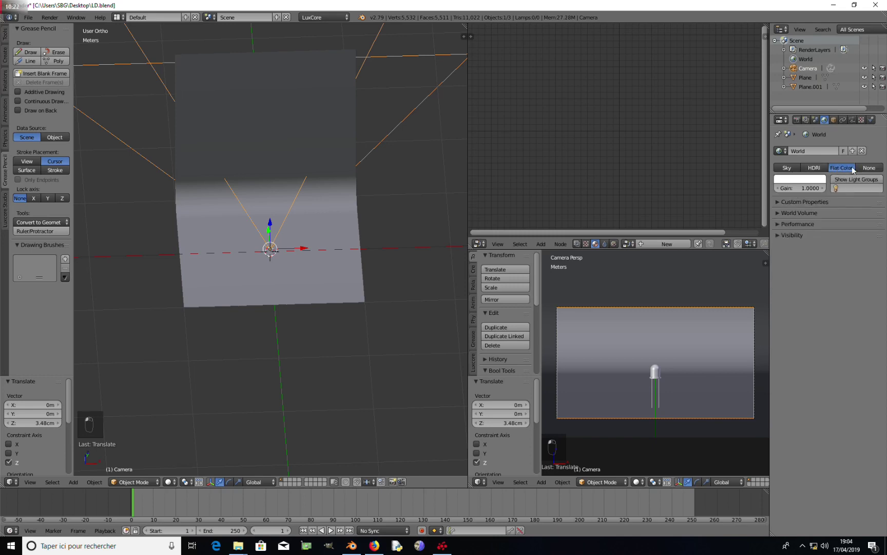
pyautogui.click(871, 168)
pyautogui.scroll(1, 633, 392)
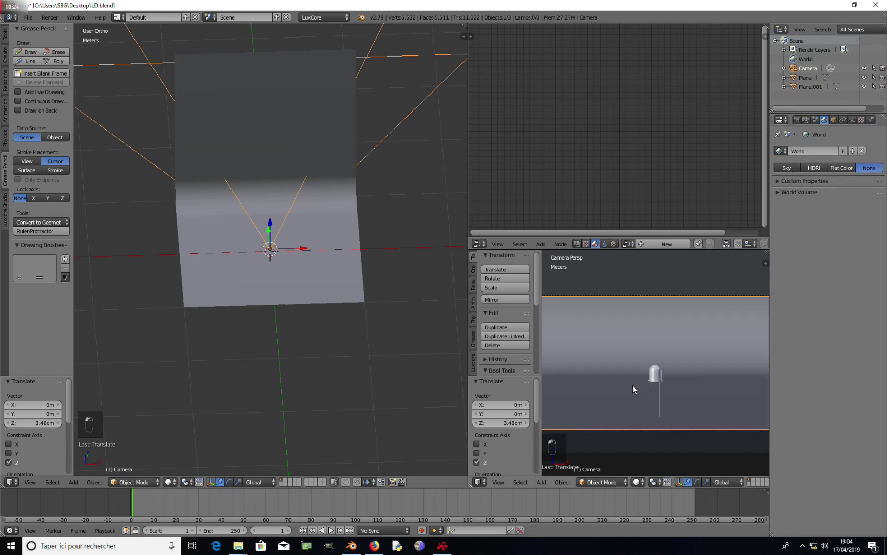
pyautogui.hotkey('ctrl', 's')
pyautogui.click(632, 389)
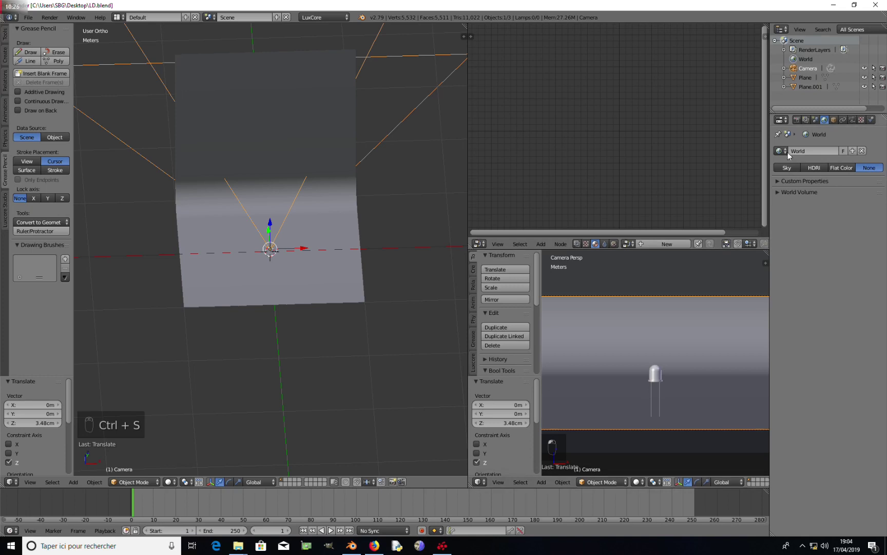
# - Show the render settings and switch the small viewport to rendered shading
pyautogui.click(797, 119)
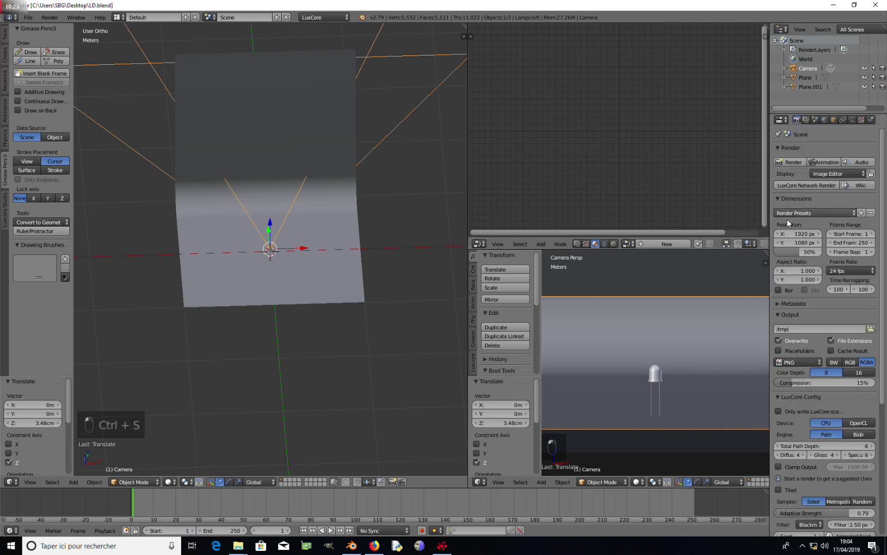
pyautogui.click(638, 482)
pyautogui.click(651, 420)
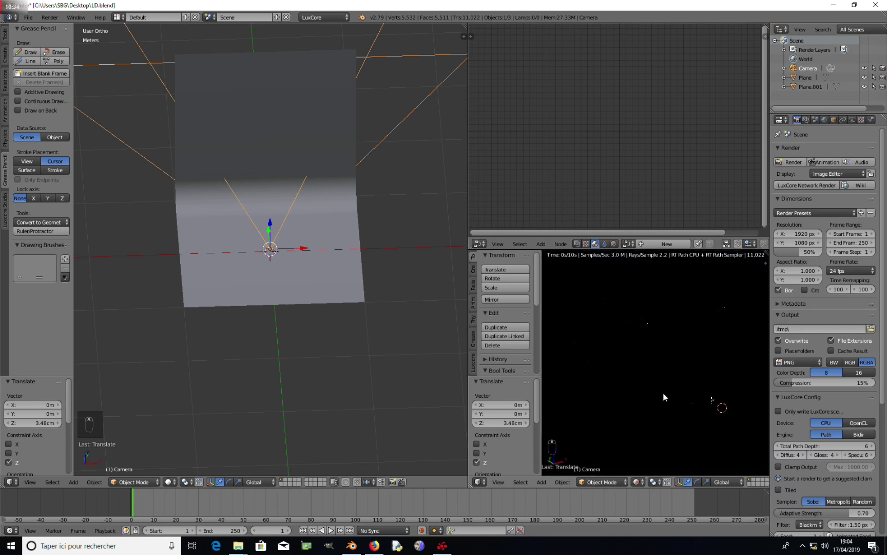
# - Select the LED and frame it in the rendered preview to examine its glow and the light on the floor
pyautogui.press('KP_Decimal')
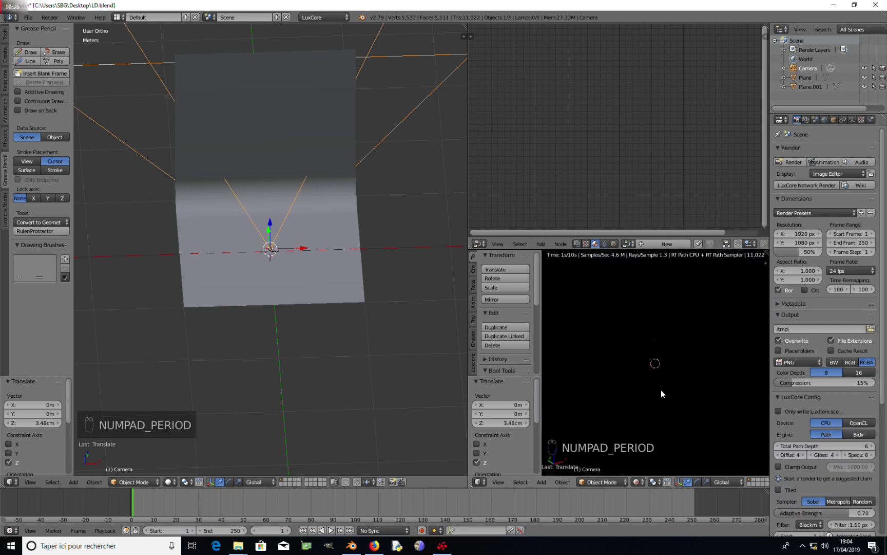
pyautogui.press('KP_5')
pyautogui.press('KP_Decimal')
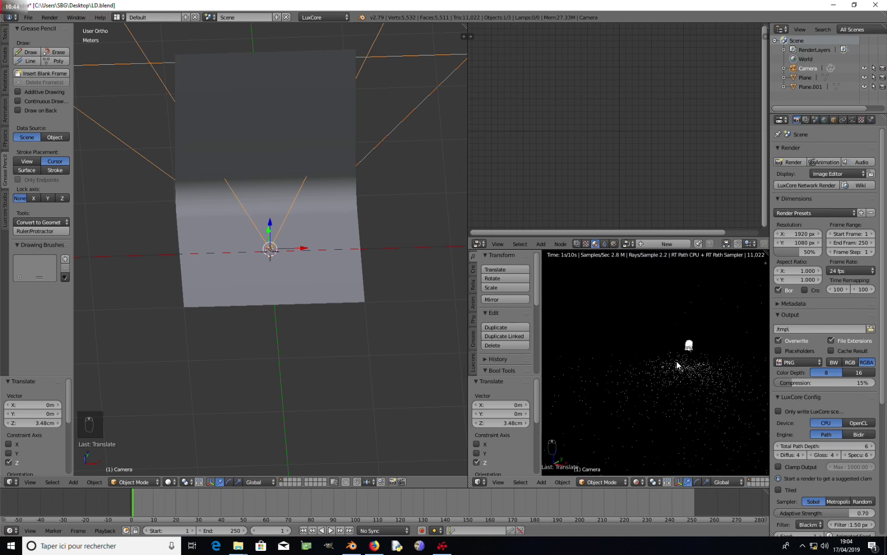
pyautogui.moveTo(693, 371); pyautogui.dragTo(650, 360, button='middle')
pyautogui.scroll(9, 271, 225)
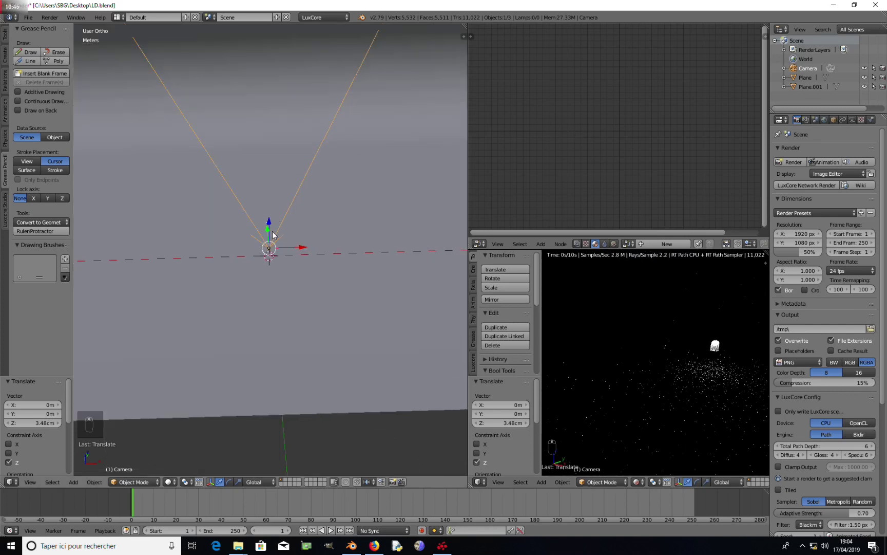
pyautogui.rightClick(263, 200)
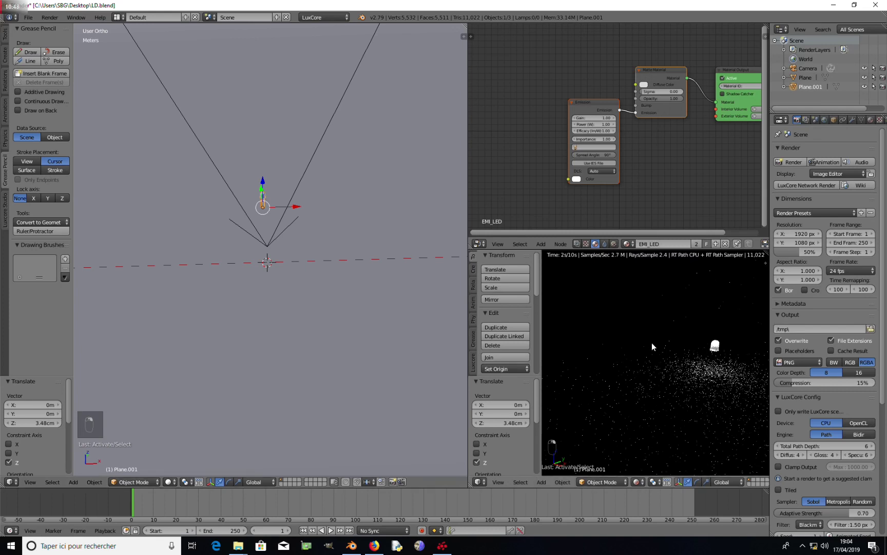
pyautogui.press('KP_Decimal')
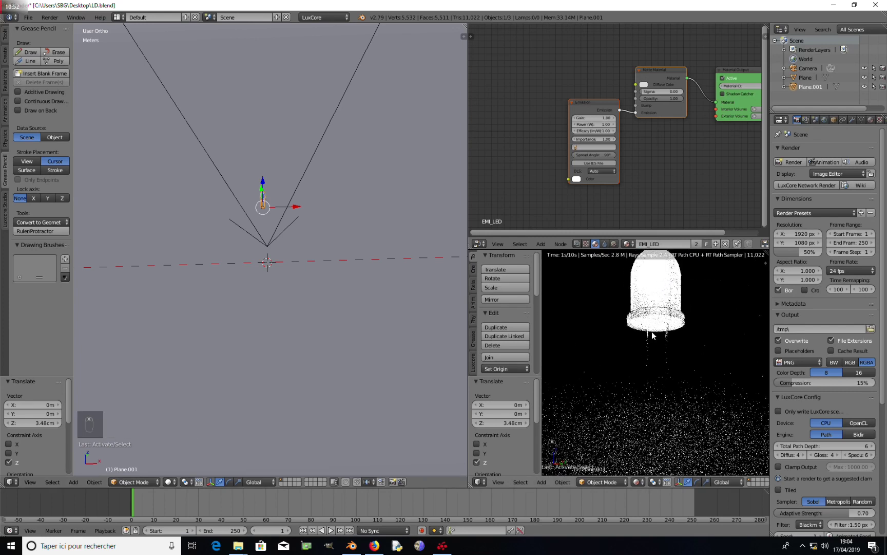
pyautogui.scroll(-2, 652, 334)
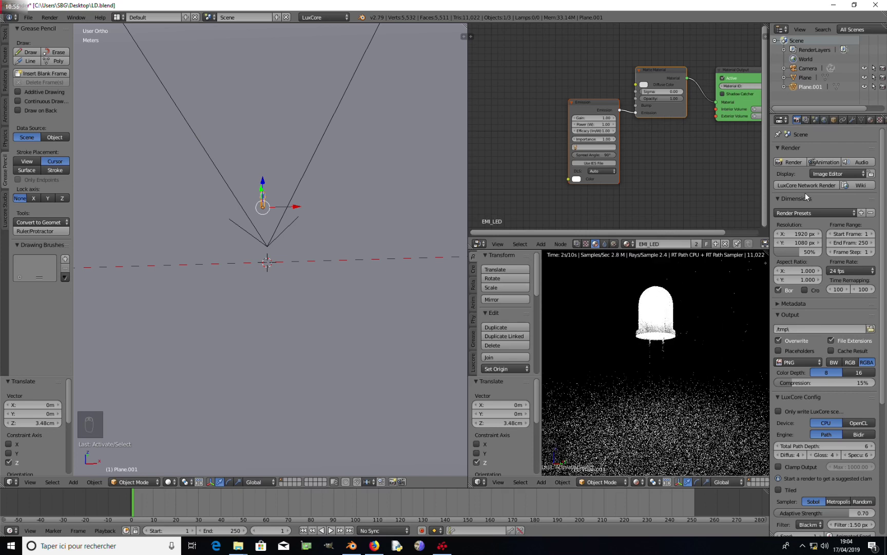
# - Enable Clamp Output in the LuxCore render configuration and set its maximum brightness to 30
pyautogui.click(791, 147)
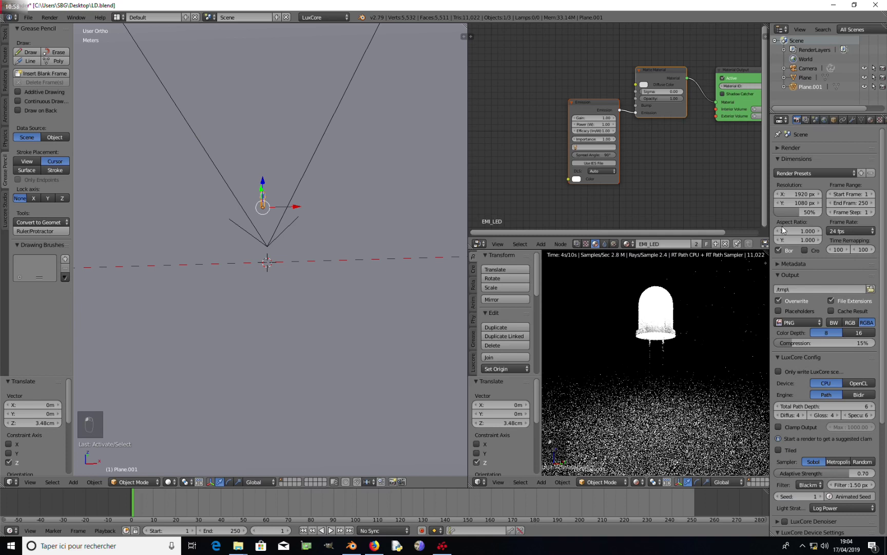
pyautogui.scroll(-6, 811, 396)
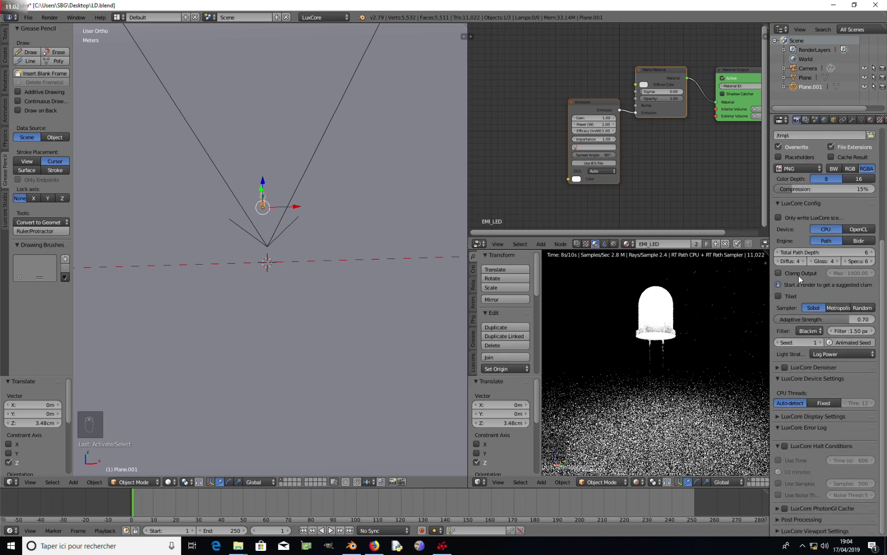
pyautogui.click(778, 273)
pyautogui.click(847, 273)
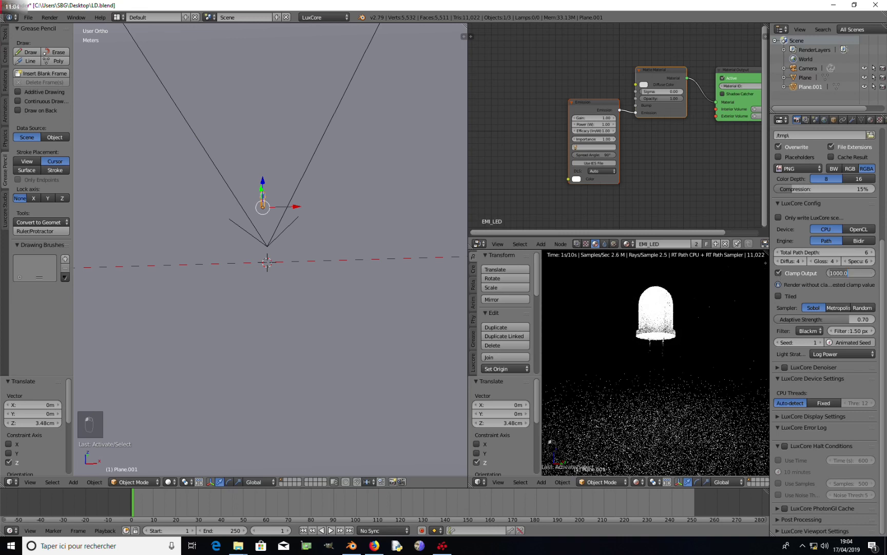
pyautogui.write('10')
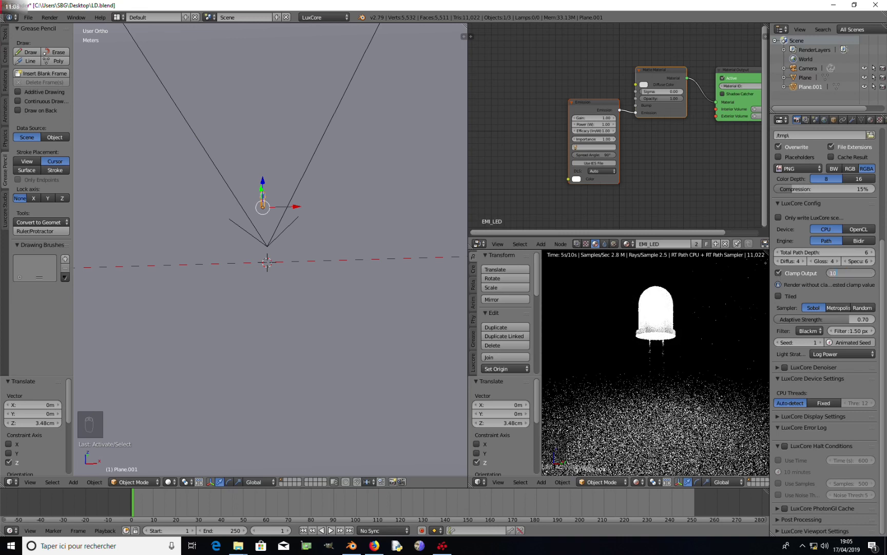
pyautogui.press('BackSpace')
pyautogui.write('3')
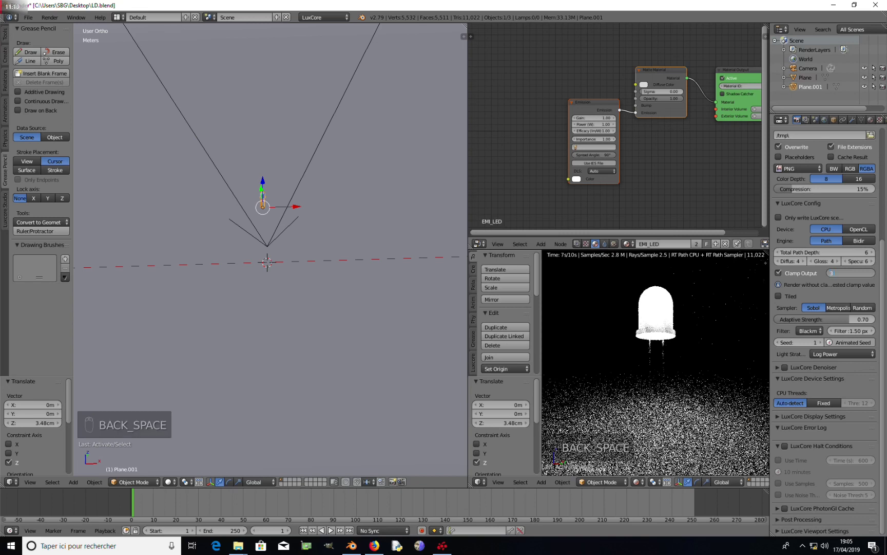
pyautogui.write('0')
pyautogui.press('Return')
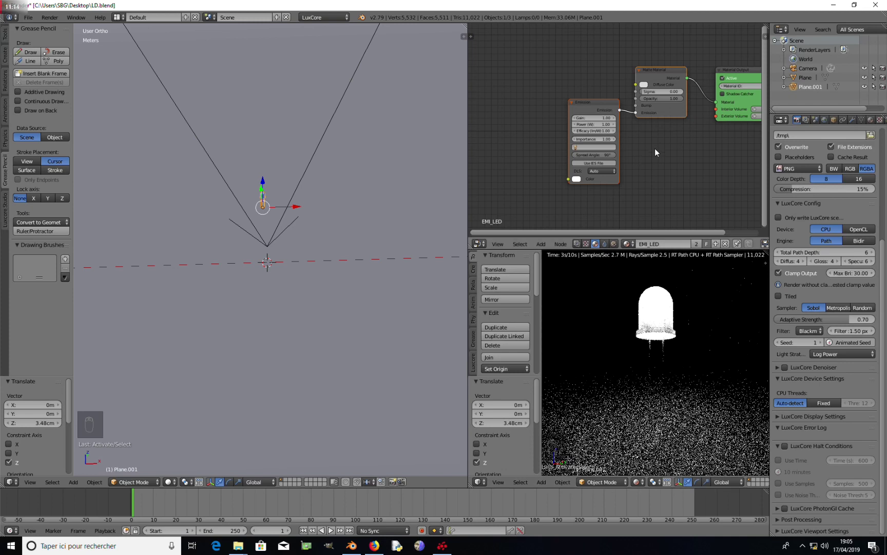
# - Set the LuxCore path depths to 16 for glossy, 6 for diffuse and 16 for specular
pyautogui.moveTo(230, 229); pyautogui.dragTo(273, 155, button='middle')
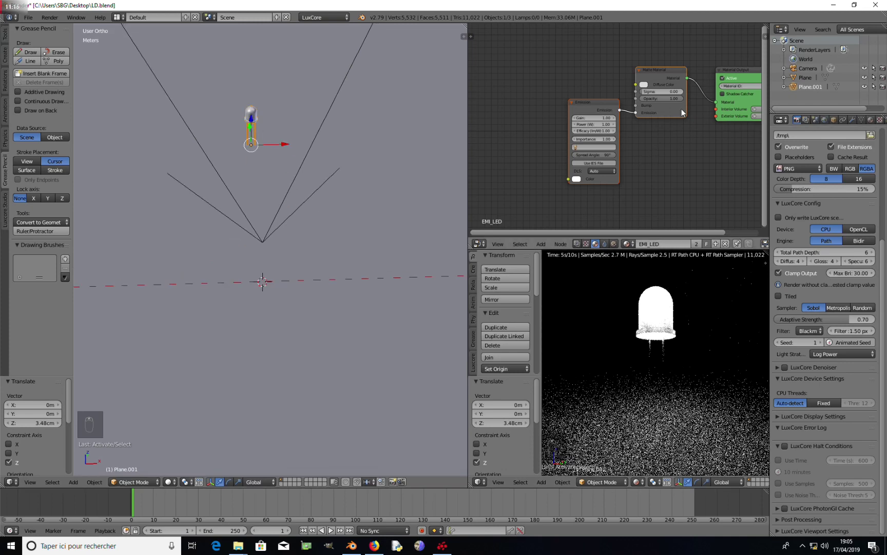
pyautogui.moveTo(263, 117); pyautogui.dragTo(260, 101, button='middle')
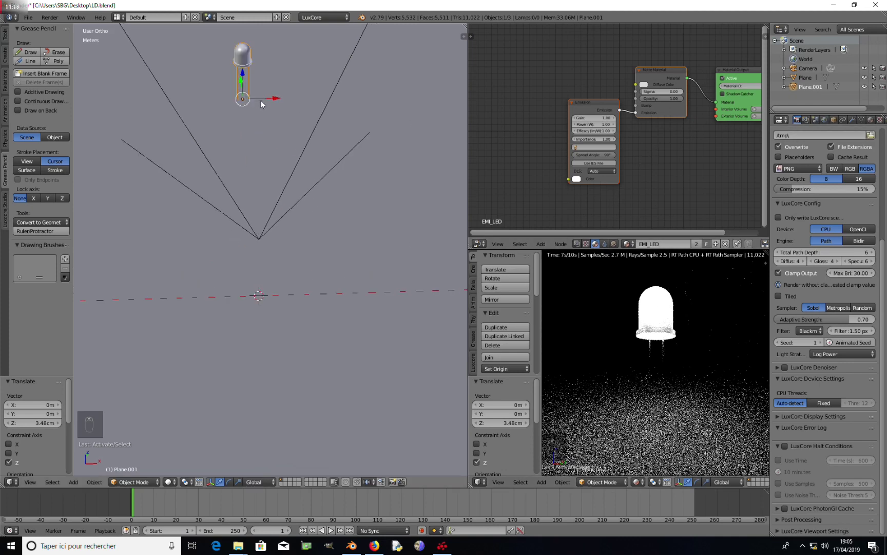
pyautogui.click(823, 263)
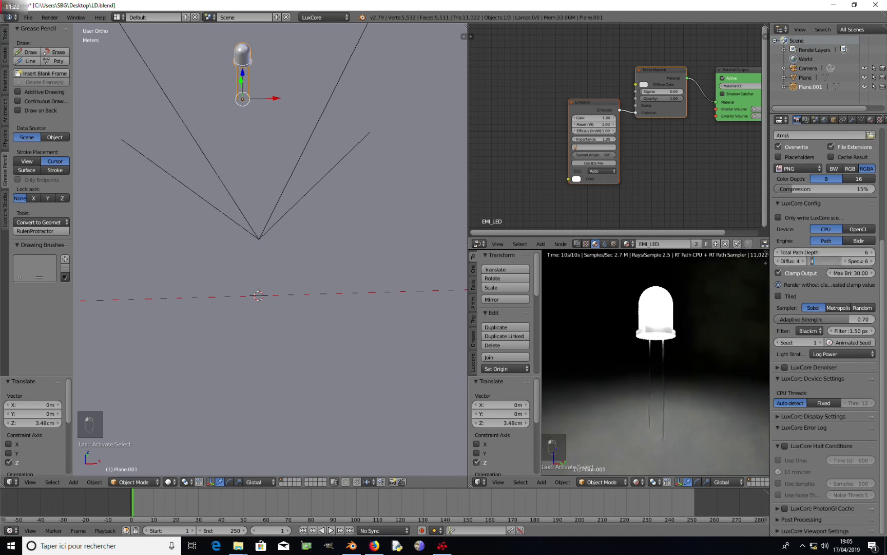
pyautogui.press('Return')
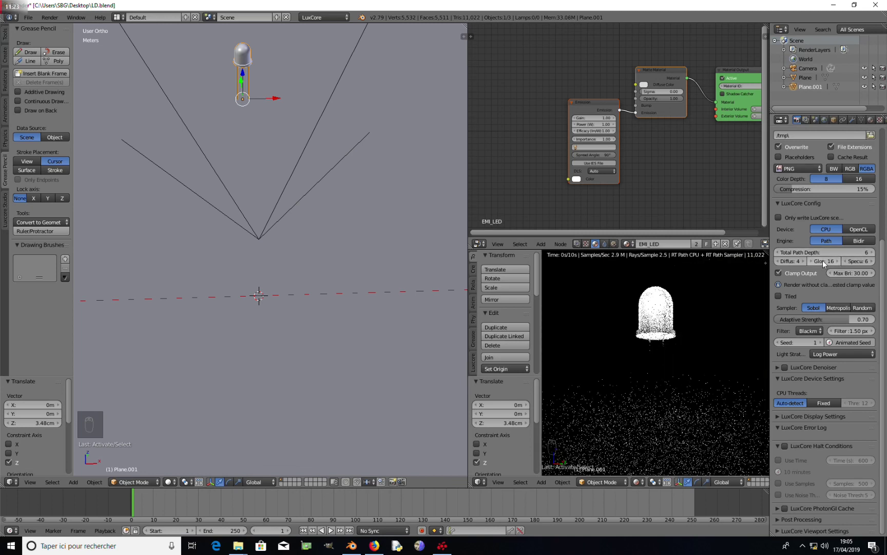
pyautogui.click(797, 262)
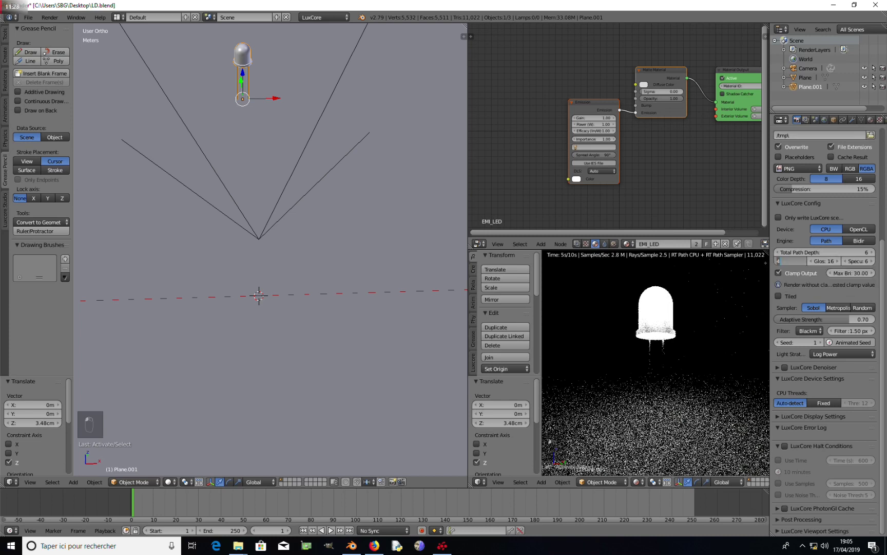
pyautogui.write('6')
pyautogui.press('Return')
pyautogui.click(858, 261)
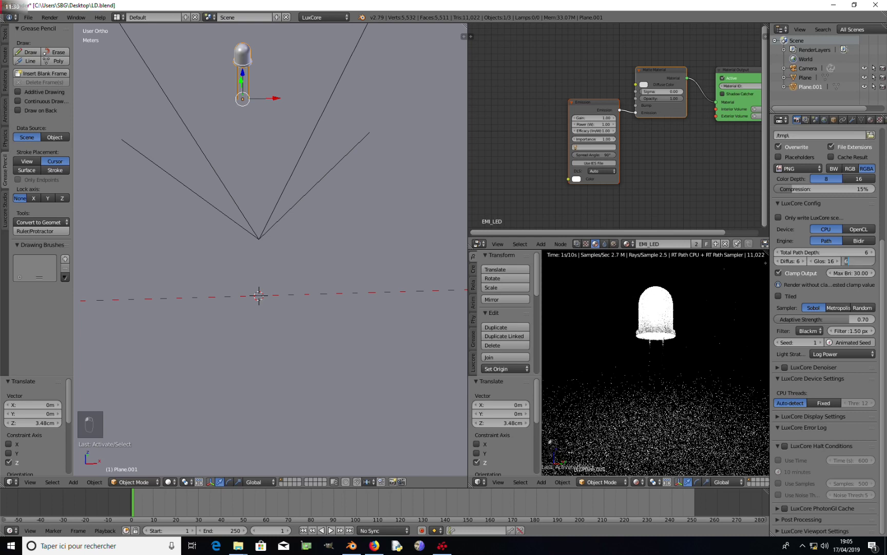
pyautogui.write('16')
pyautogui.press('Return')
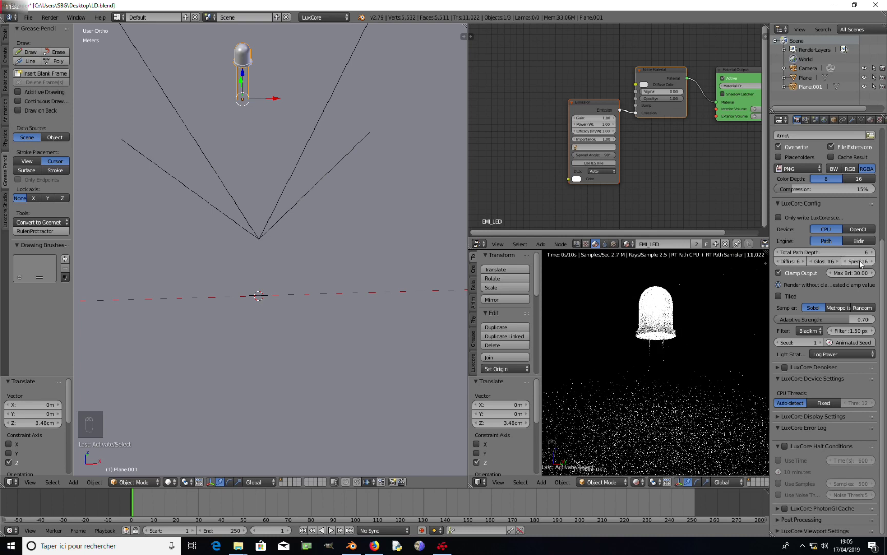
# - Set the total path depth to 16 and the Sobol sampler's adaptive strength to 0.9
pyautogui.click(856, 253)
pyautogui.write('16')
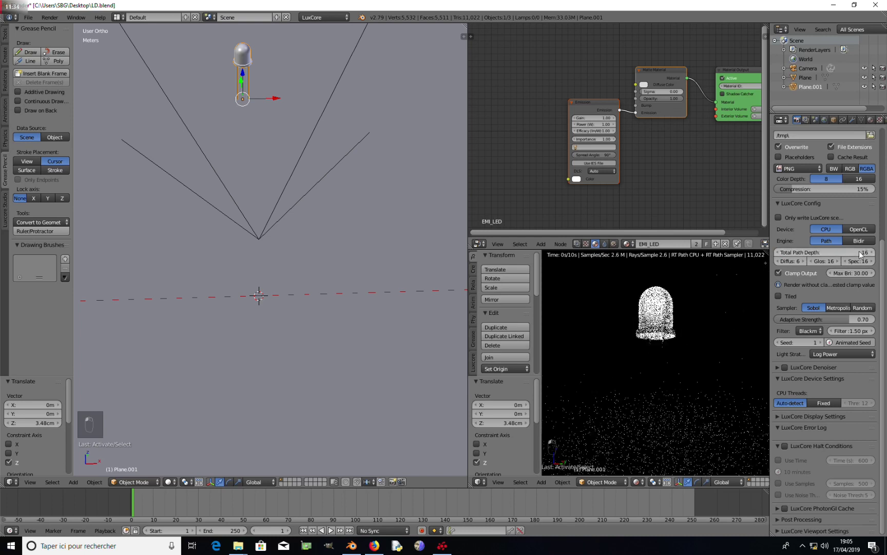
pyautogui.press('Return')
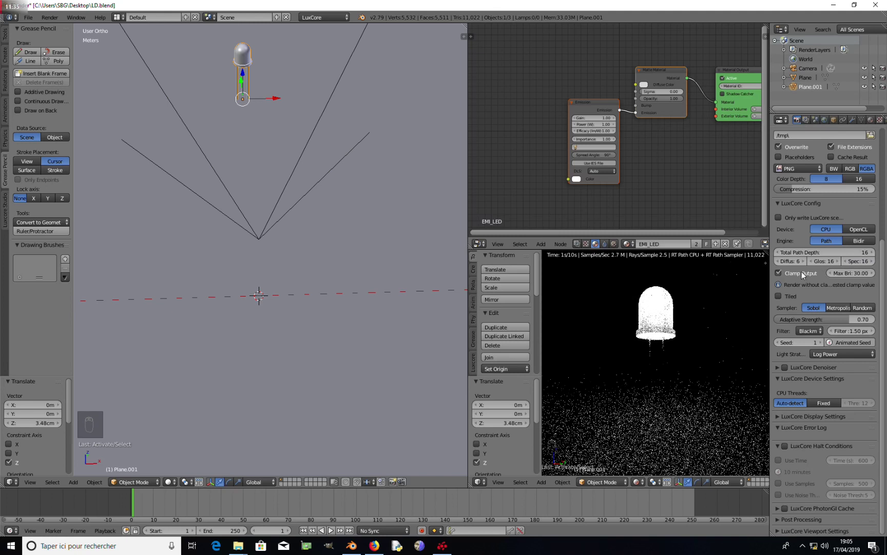
pyautogui.click(822, 319)
pyautogui.write('.9')
pyautogui.press('Return')
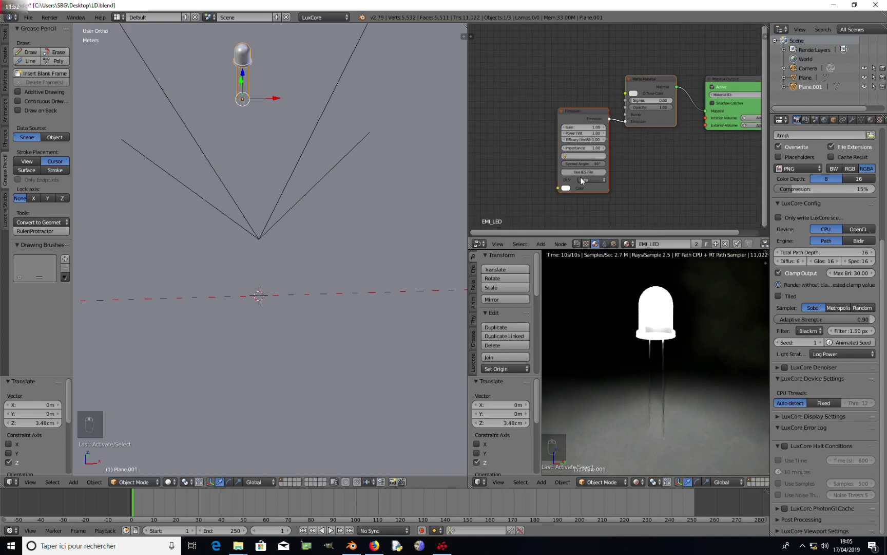
# - Try a power of 0.1 W on the Emission node of the EMI_LED material
pyautogui.scroll(3, 615, 127)
pyautogui.scroll(1, 608, 132)
pyautogui.click(607, 73)
pyautogui.press('BackSpace')
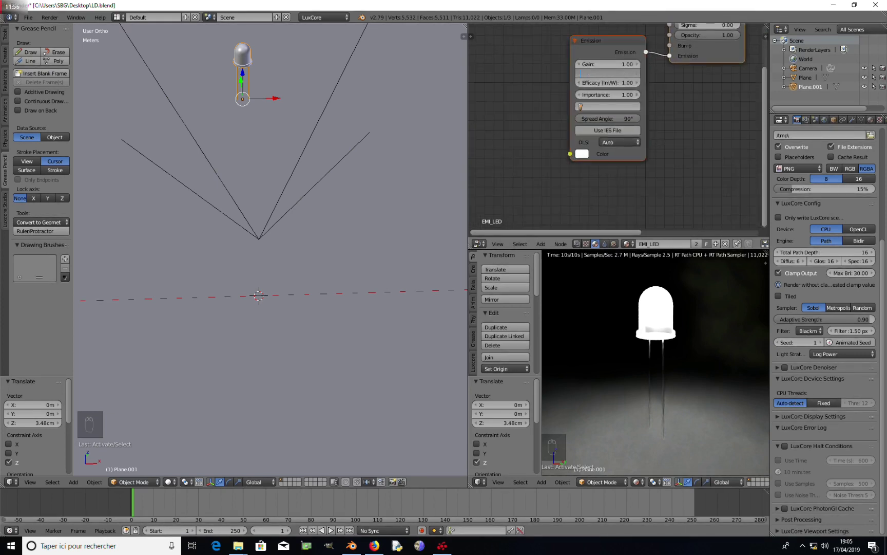
pyautogui.write('0.1')
pyautogui.press('Return')
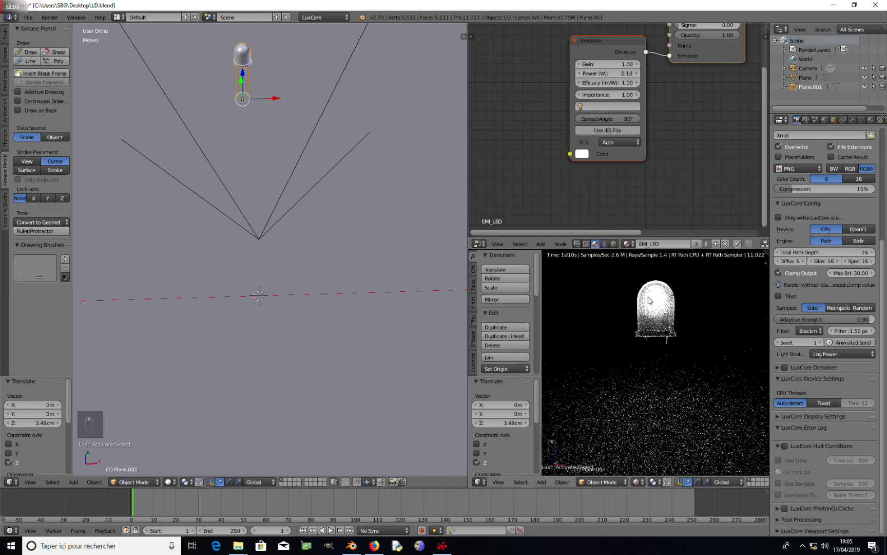
# - Set the Emission node's power to 0.03 W
pyautogui.click(623, 74)
pyautogui.press('BackSpace')
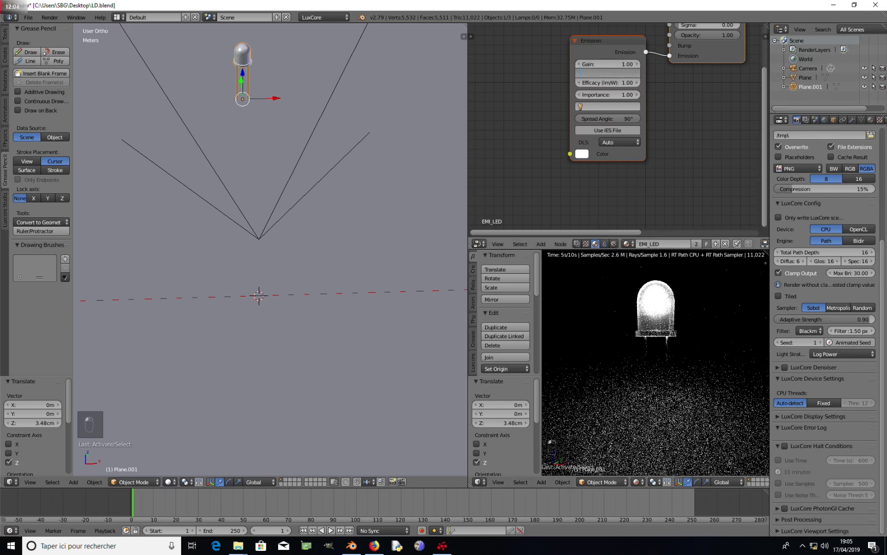
pyautogui.write('.03')
pyautogui.press('Return')
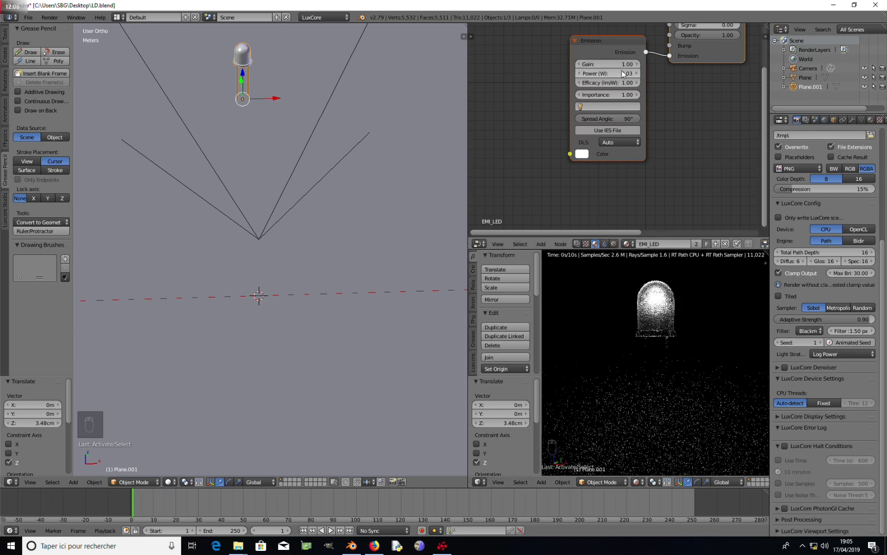
# - Set the scene's color management to the Filmic view transform with the Medium High Contrast look
pyautogui.click(815, 119)
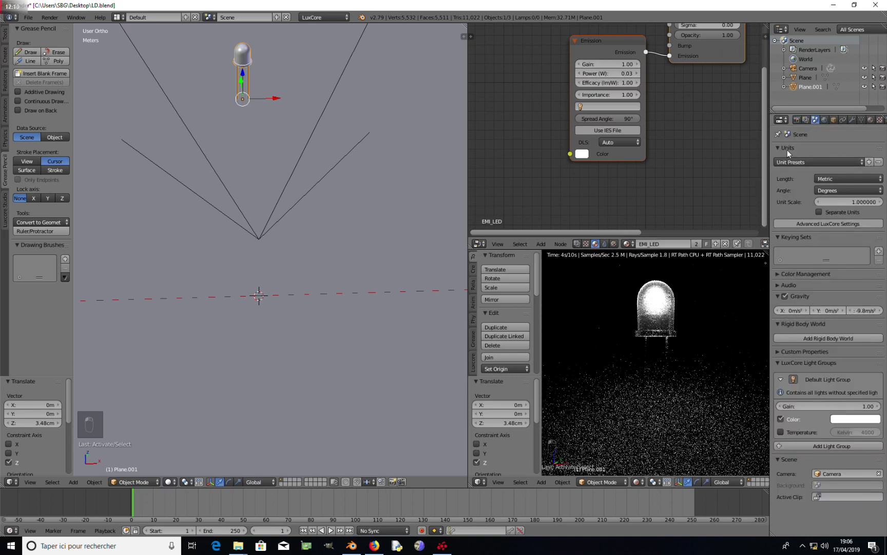
pyautogui.click(788, 149)
pyautogui.click(789, 160)
pyautogui.click(790, 170)
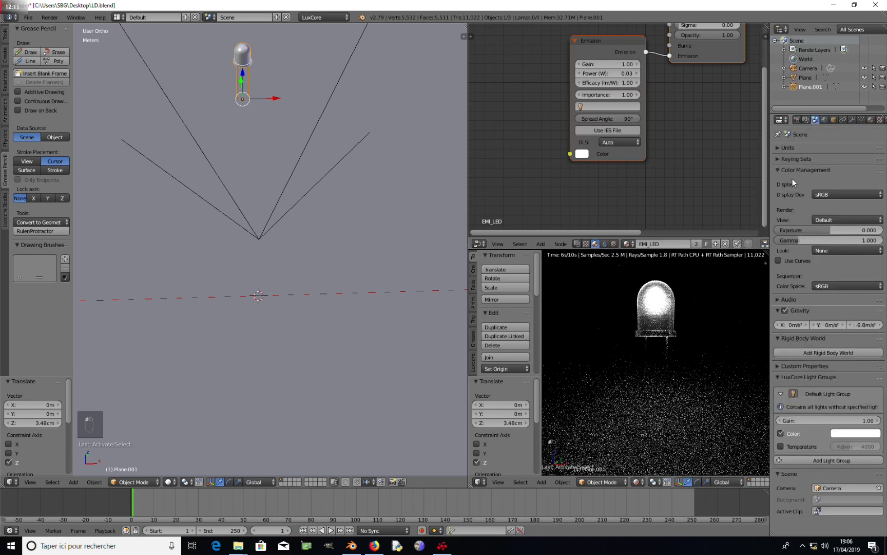
pyautogui.click(841, 218)
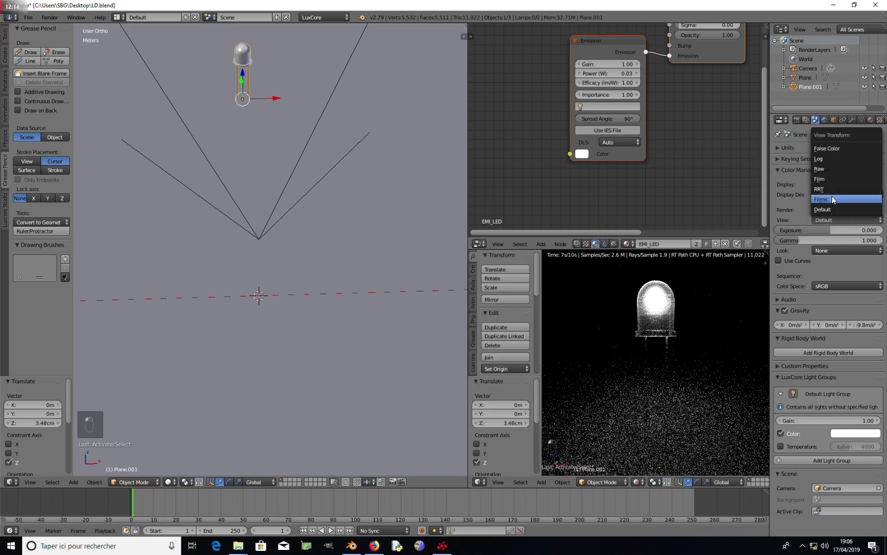
pyautogui.click(833, 199)
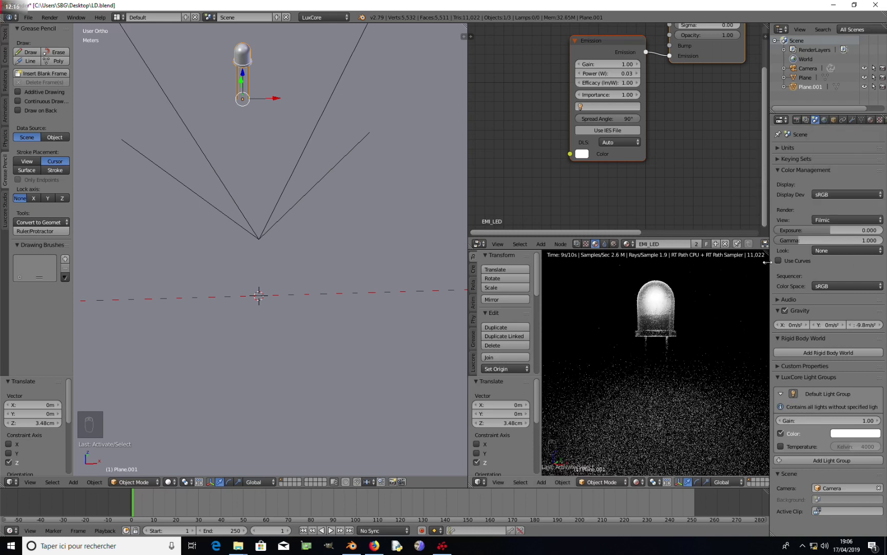
pyautogui.click(836, 251)
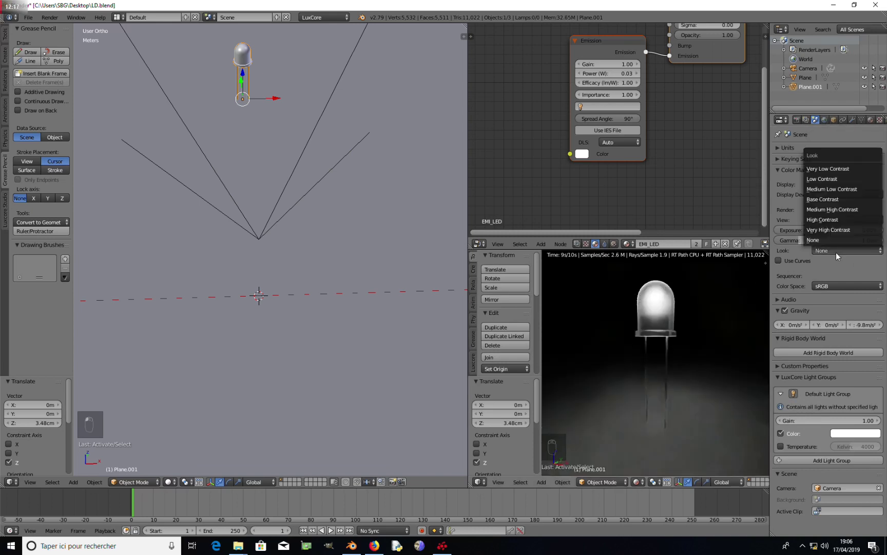
pyautogui.click(841, 210)
pyautogui.click(787, 171)
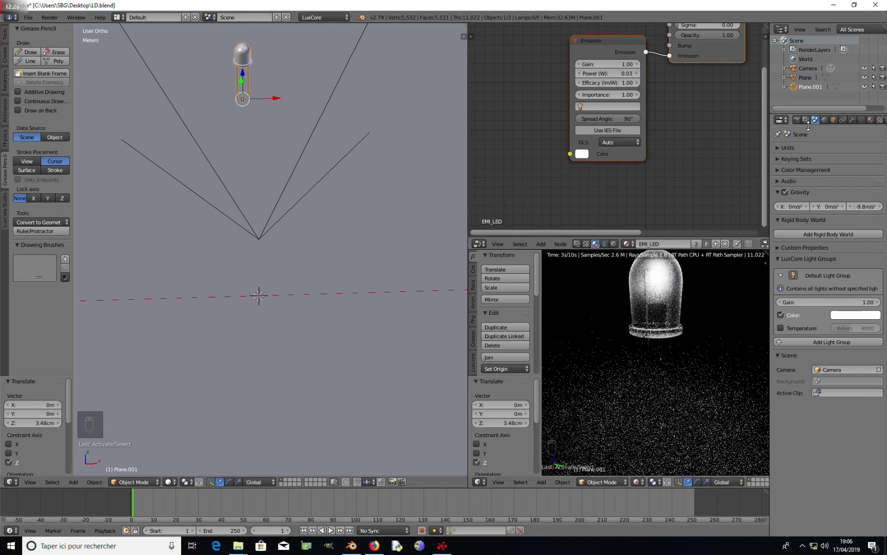
# - Return the small viewport to the camera view and switch it to solid shading
pyautogui.press('KP_0')
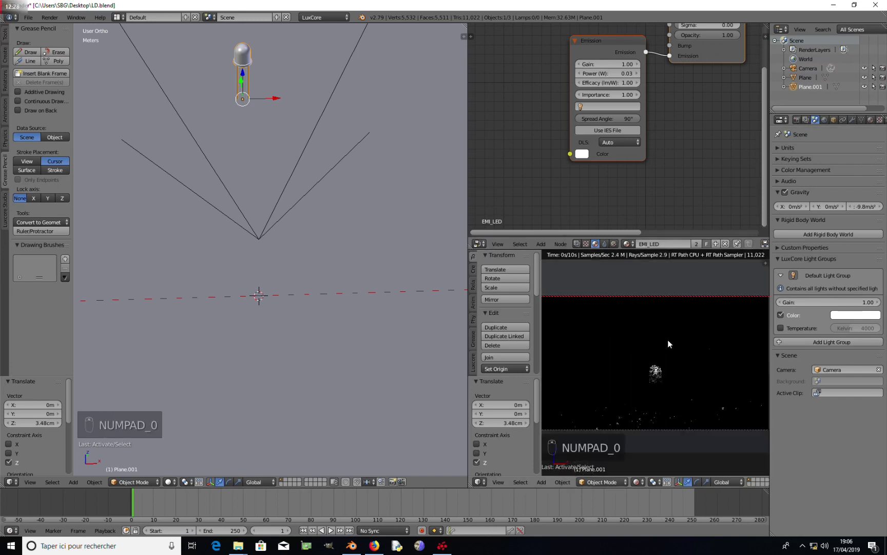
pyautogui.press('z')
pyautogui.press('z')
pyautogui.press('z')
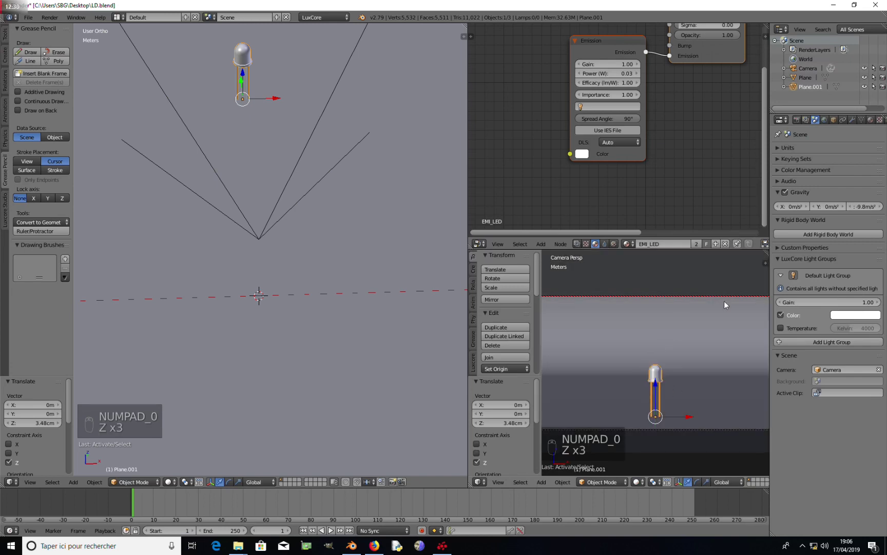
# - Show the LED's material settings and collapse the material preview
pyautogui.click(797, 121)
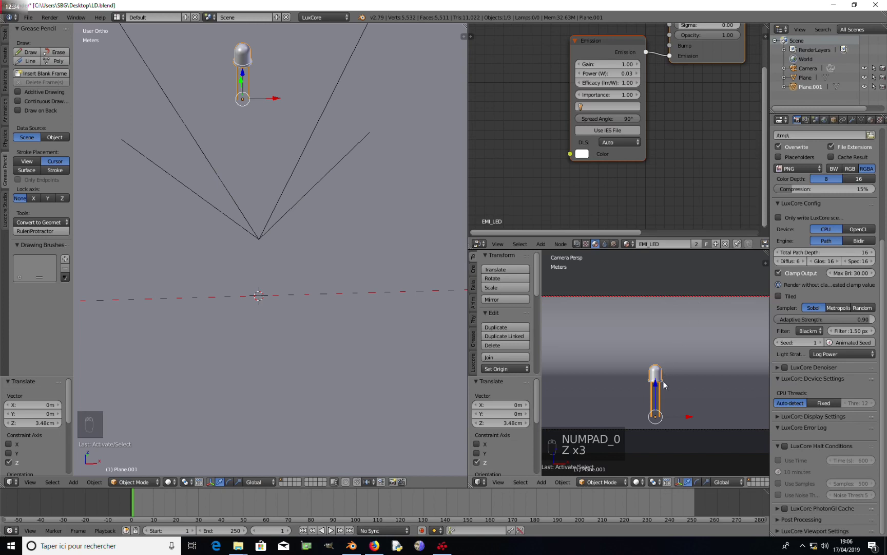
pyautogui.scroll(-3, 629, 111)
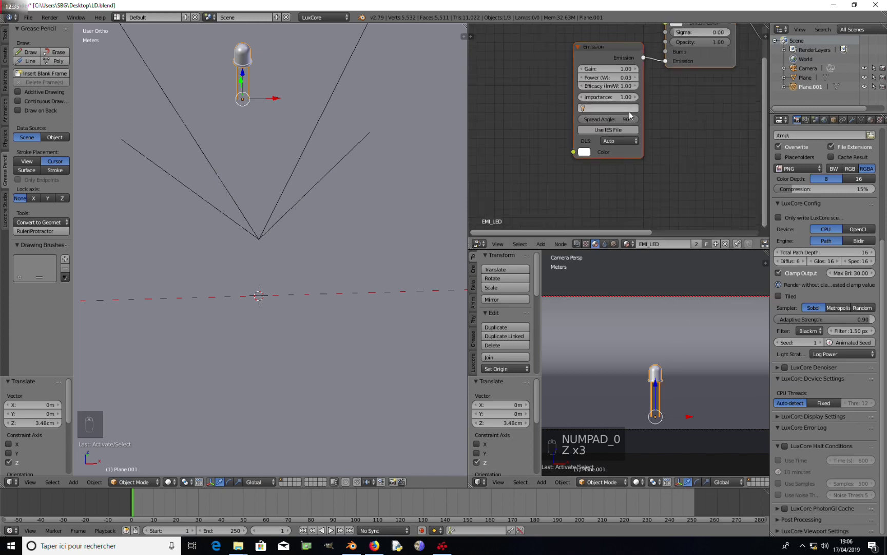
pyautogui.click(871, 119)
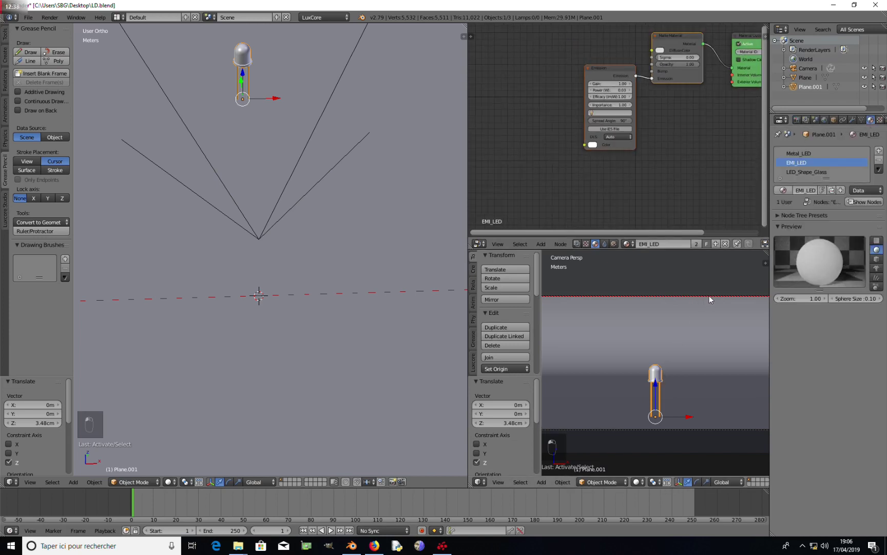
pyautogui.click(785, 226)
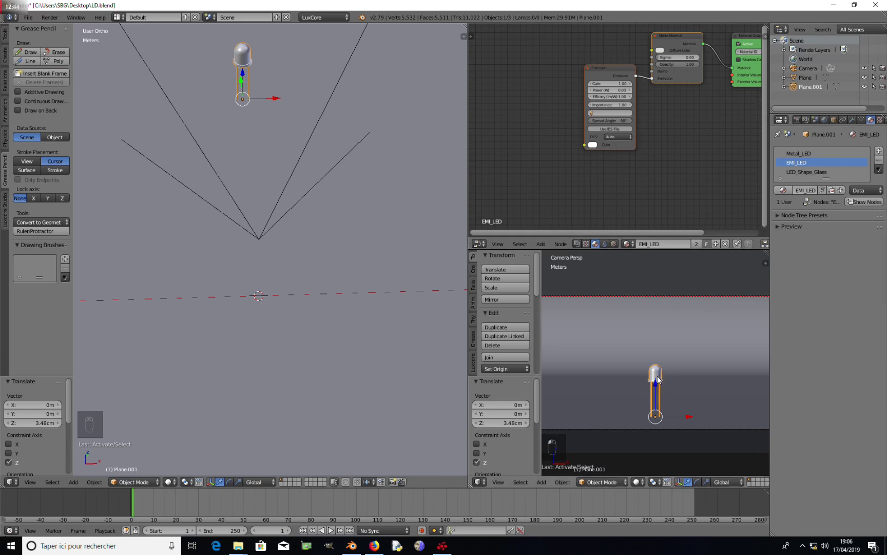
# - Check the LED's glow in rendered shading, return the small viewport to solid shading, and frame all EMI_LED nodes
pyautogui.click(638, 482)
pyautogui.click(651, 420)
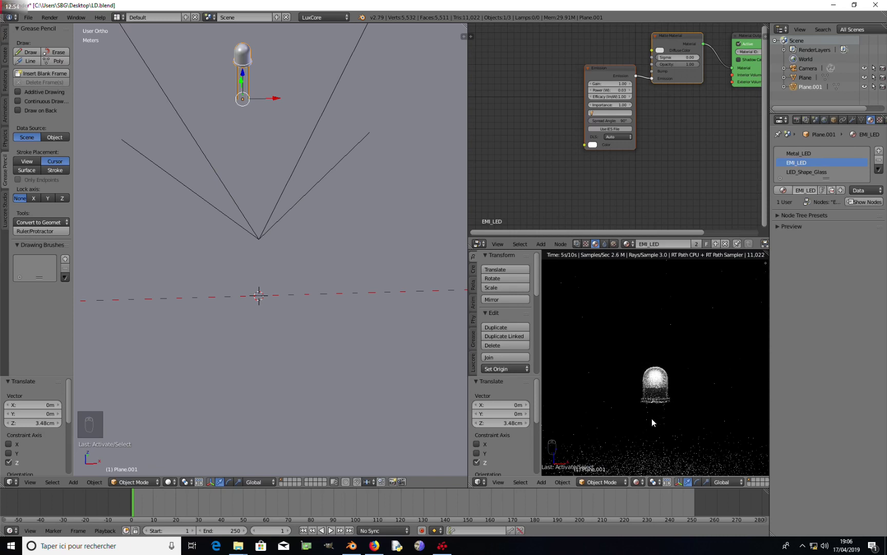
pyautogui.press('z')
pyautogui.press('z')
pyautogui.press('z')
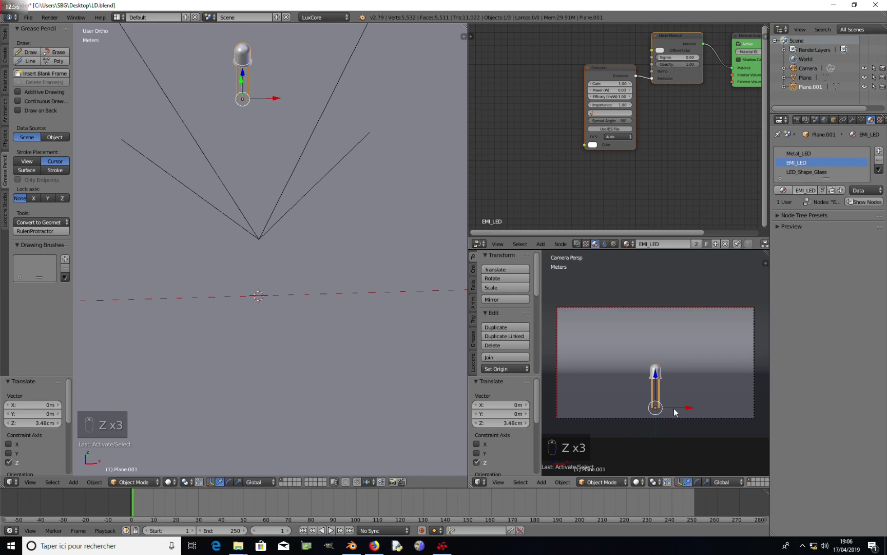
pyautogui.press('Home')
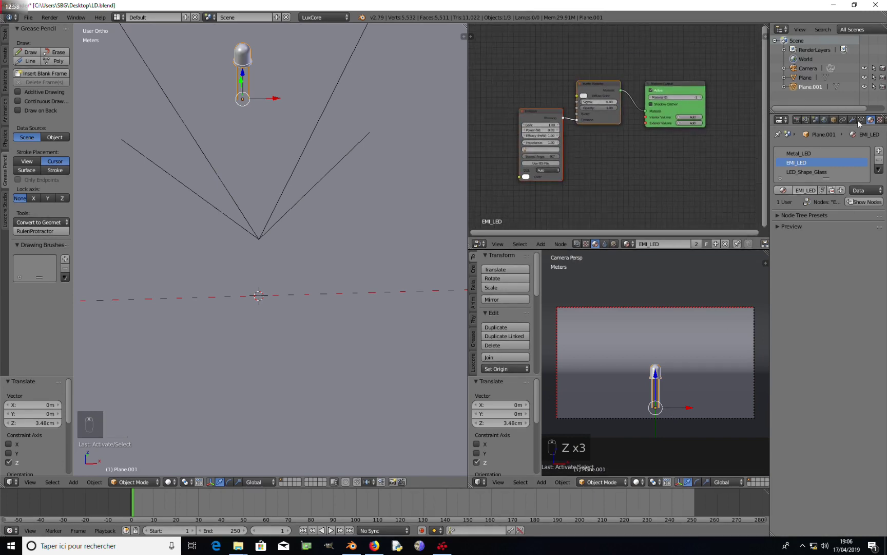
# - Show the LED_Shape_Glass material's nodes, move the Glass Material node away from the output, and expand the material preview
pyautogui.click(809, 154)
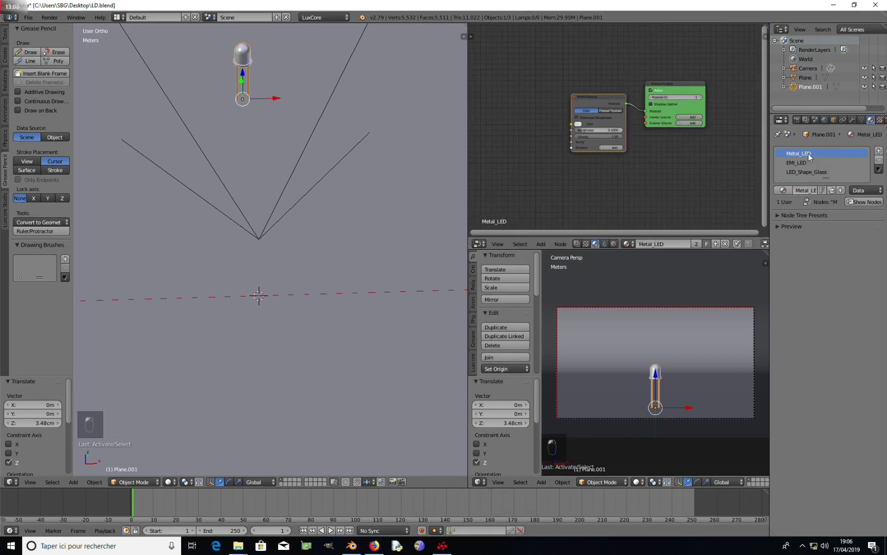
pyautogui.click(814, 171)
pyautogui.press('Home')
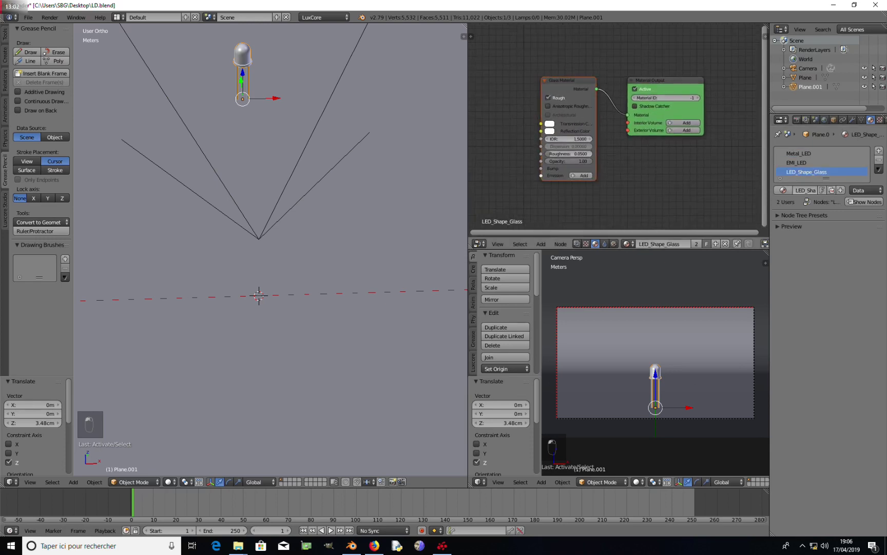
pyautogui.moveTo(594, 95); pyautogui.dragTo(565, 62)
pyautogui.click(784, 226)
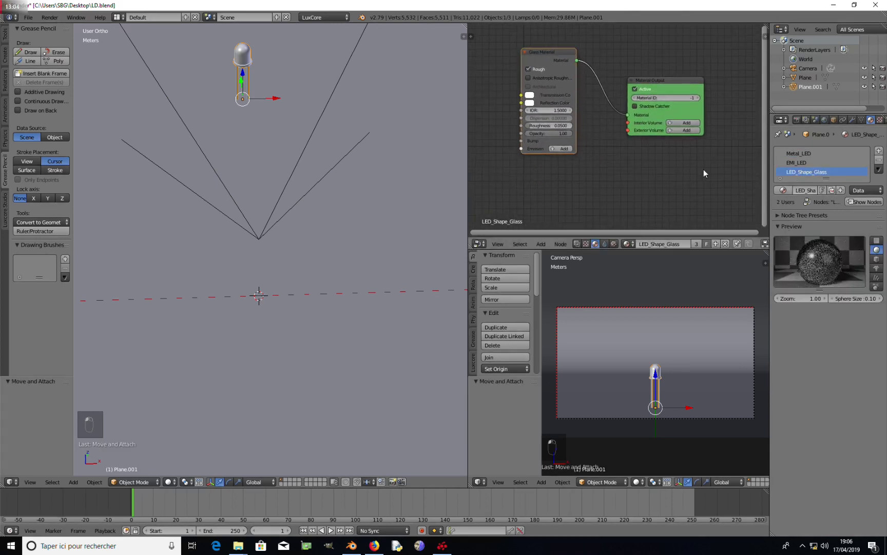
# - Add an interior volume to the LED_Shape_Glass output, open its node tree, and name it Led_Volume
pyautogui.click(677, 125)
pyautogui.click(578, 146)
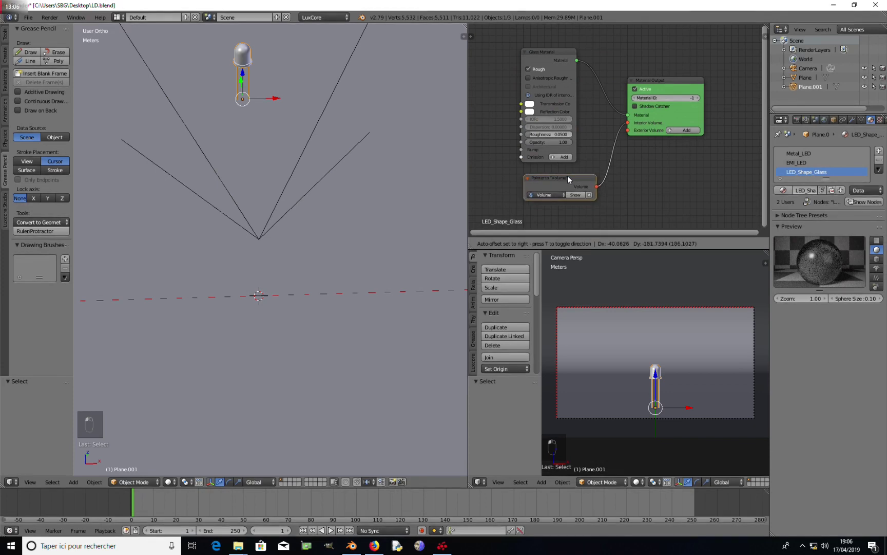
pyautogui.click(574, 192)
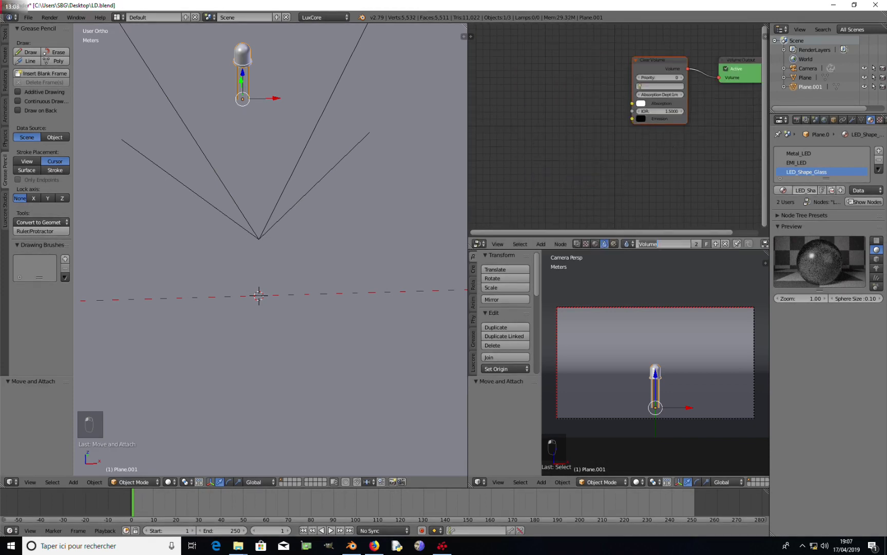
pyautogui.write('Led_Volume')
pyautogui.press('Return')
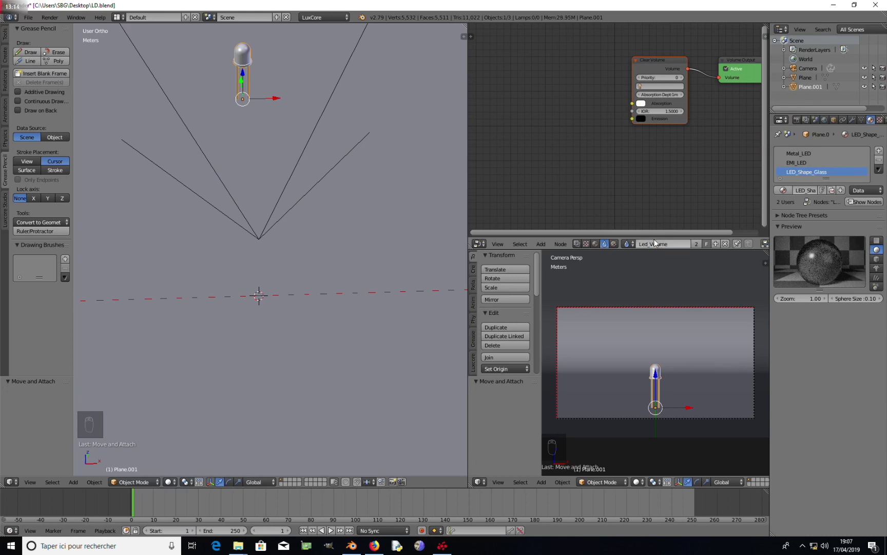
# - Replace the Clear Volume node in Led_Volume with a Homogeneous Volume node linked to the Volume Output
pyautogui.moveTo(678, 117); pyautogui.dragTo(608, 146, button='middle')
pyautogui.scroll(5, 608, 147)
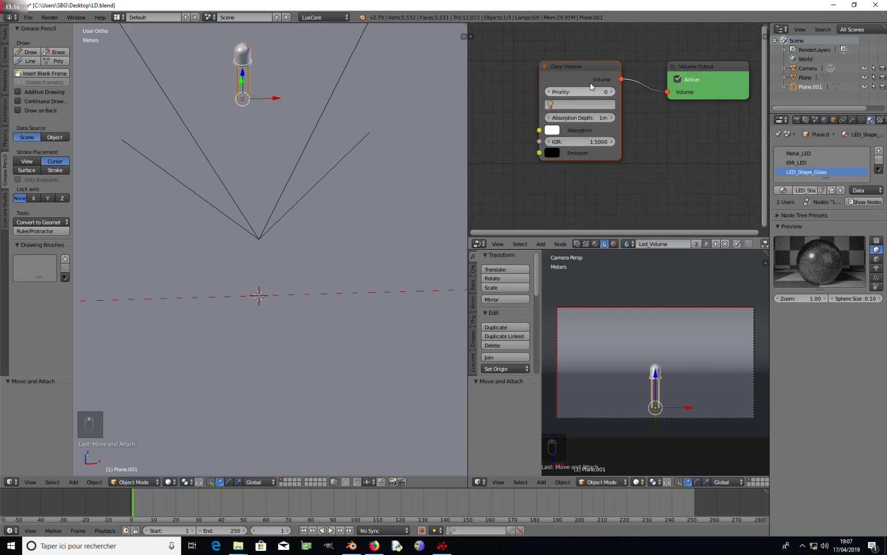
pyautogui.click(585, 72)
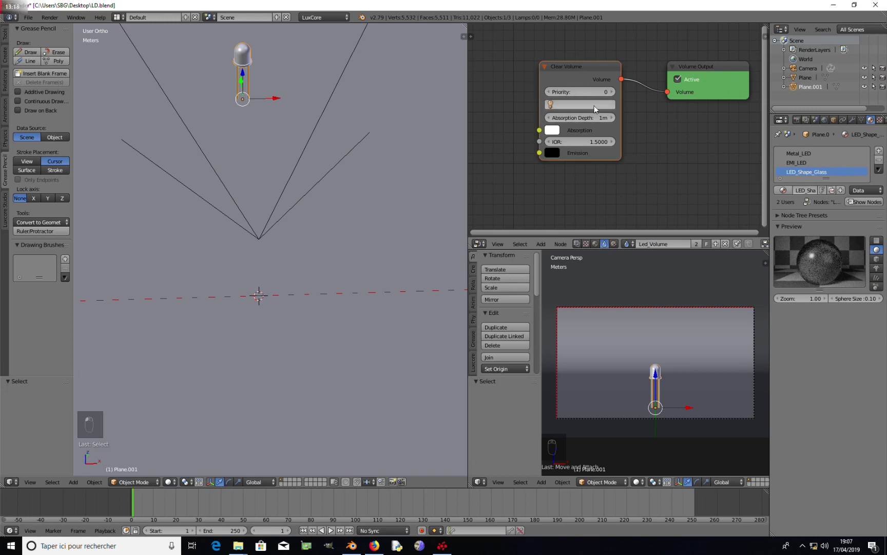
pyautogui.press('x')
pyautogui.hotkey('shift', 'a')
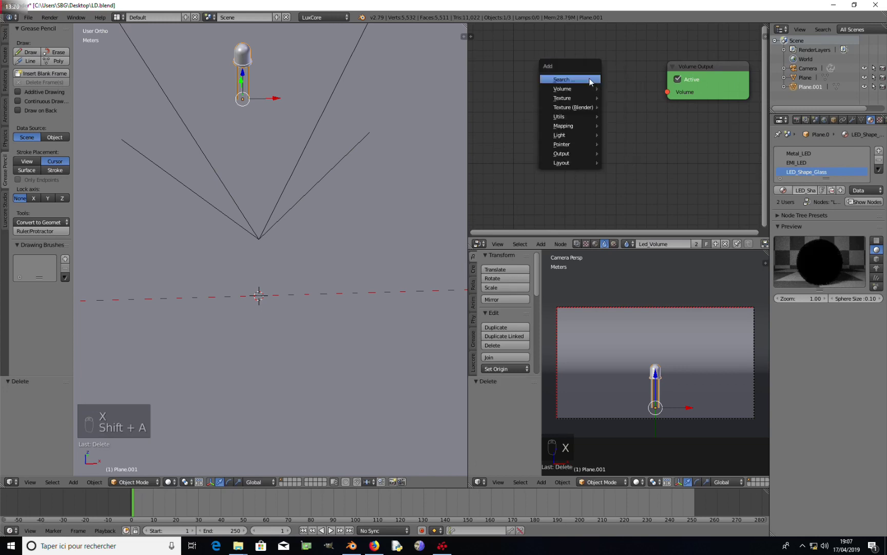
pyautogui.moveTo(582, 87)
pyautogui.click(632, 98)
pyautogui.click(513, 61)
pyautogui.moveTo(602, 80); pyautogui.dragTo(667, 92)
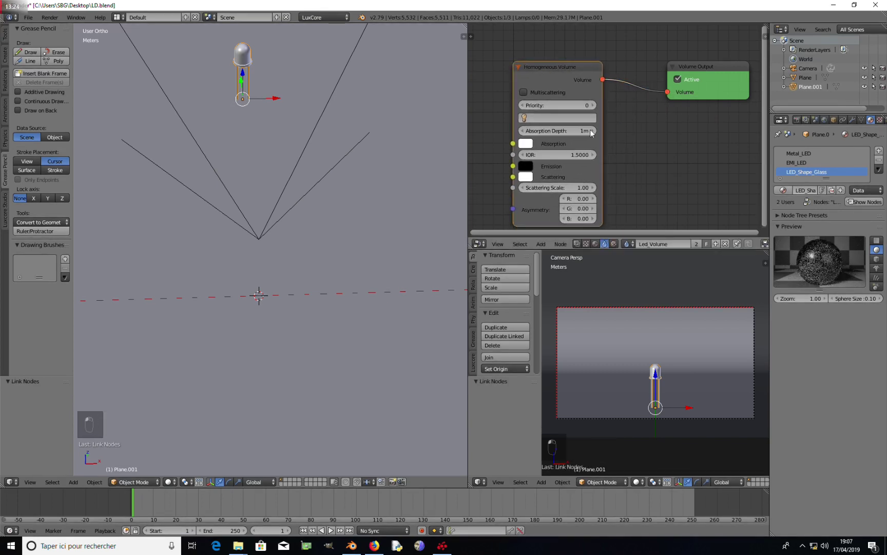
# - Enable multiscattering on the Homogeneous Volume node and set its absorption depth to 0.1 m
pyautogui.moveTo(658, 88); pyautogui.dragTo(673, 48, button='middle')
pyautogui.moveTo(540, 53); pyautogui.dragTo(544, 70, button='middle')
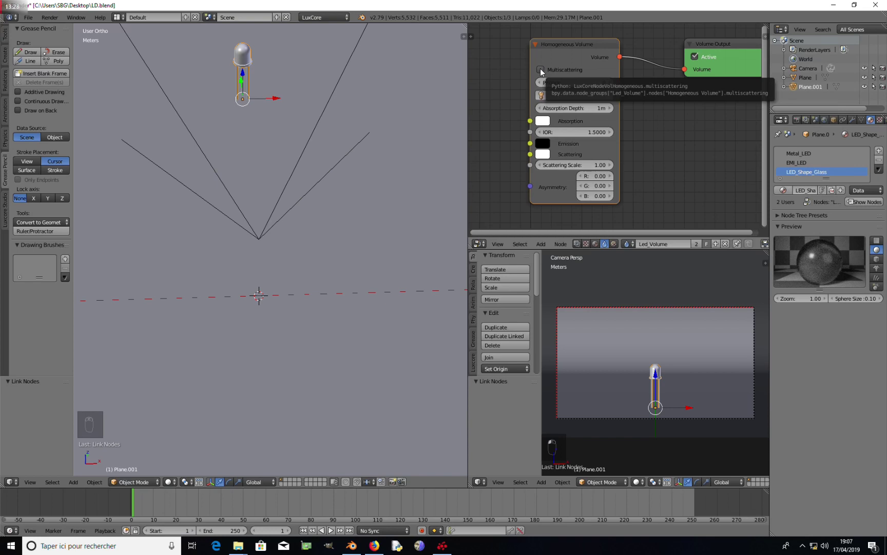
pyautogui.click(540, 69)
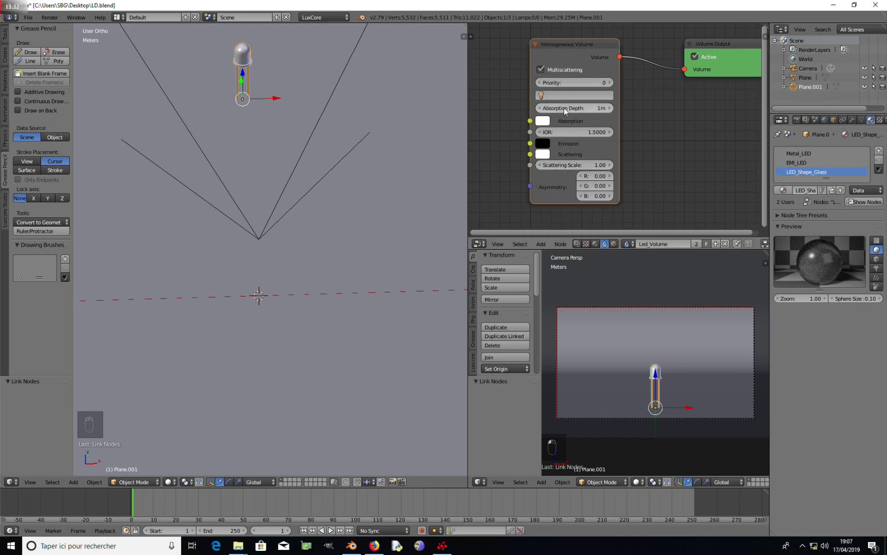
pyautogui.click(582, 106)
pyautogui.write('0.1')
pyautogui.press('Return')
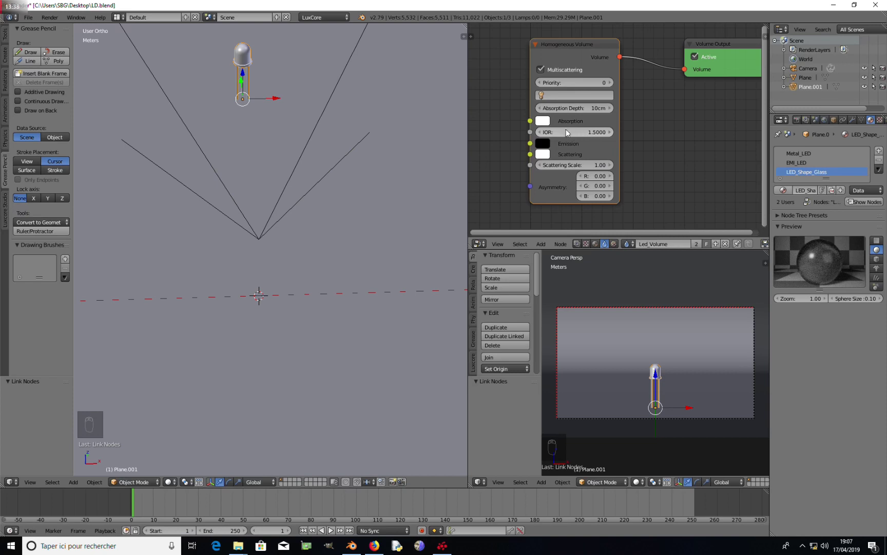
# - Set the Homogeneous Volume's absorption color to red and its IOR to 1.33
pyautogui.click(546, 123)
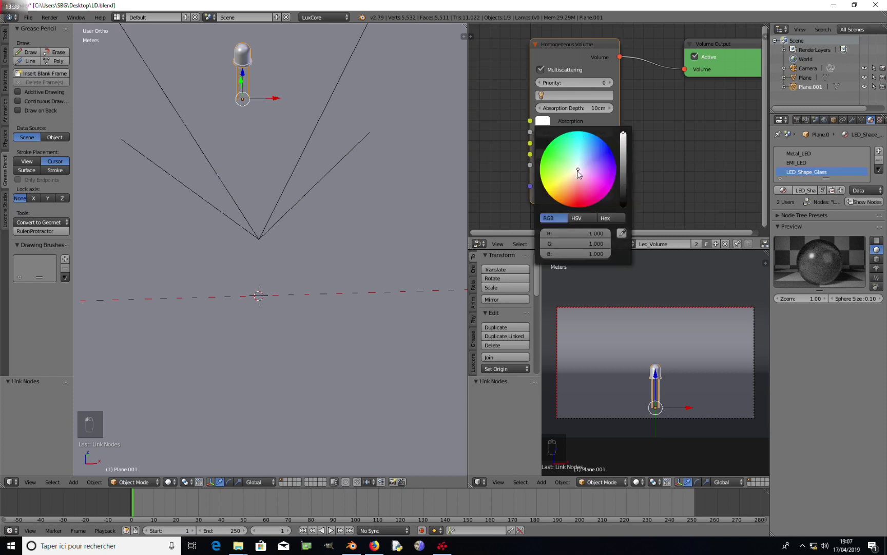
pyautogui.click(576, 206)
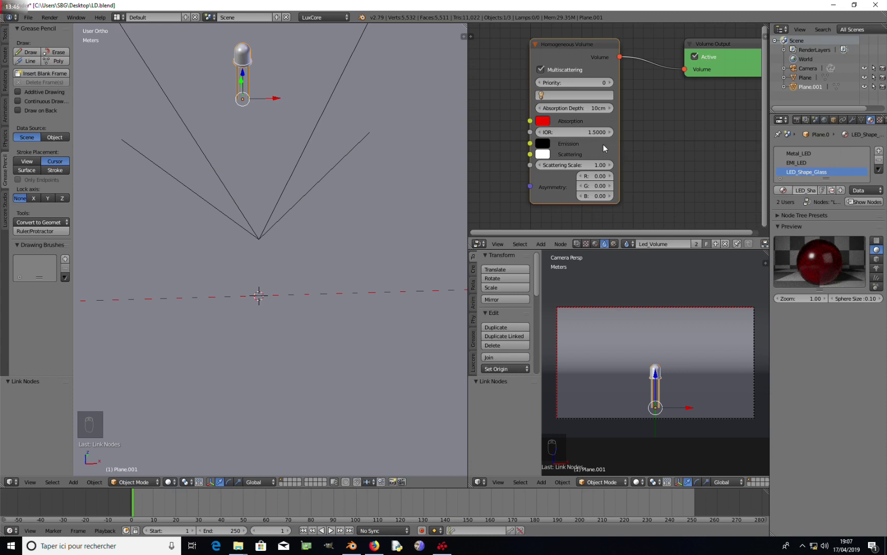
pyautogui.click(579, 132)
pyautogui.write('1.33')
pyautogui.press('Return')
# - Set the Homogeneous Volume's scattering scale to 30
pyautogui.scroll(3, 566, 147)
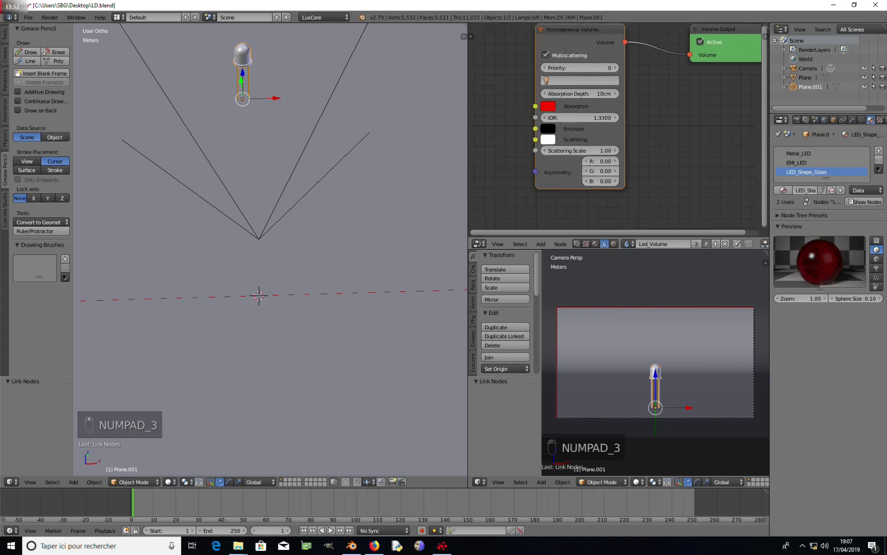
pyautogui.click(577, 150)
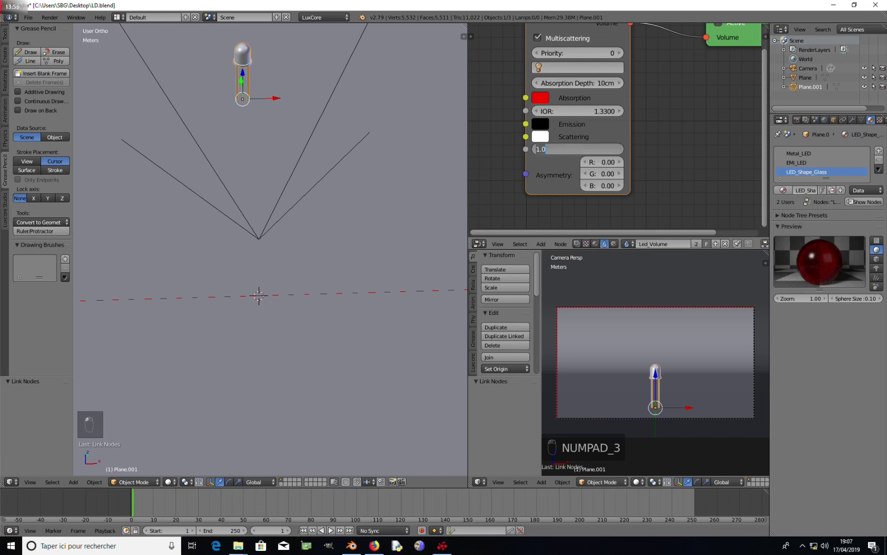
pyautogui.write('30')
pyautogui.press('Return')
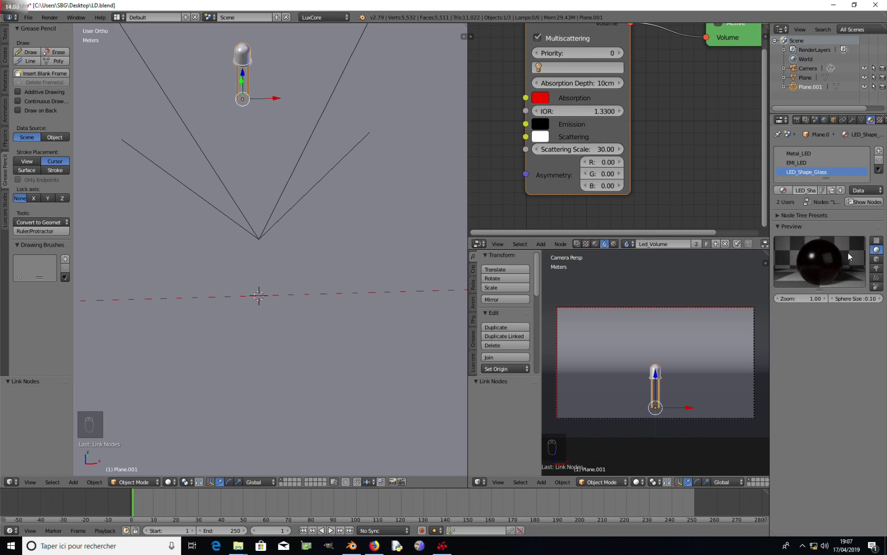
# - Switch the small viewport to rendered shading and examine the LED head up close
pyautogui.click(637, 482)
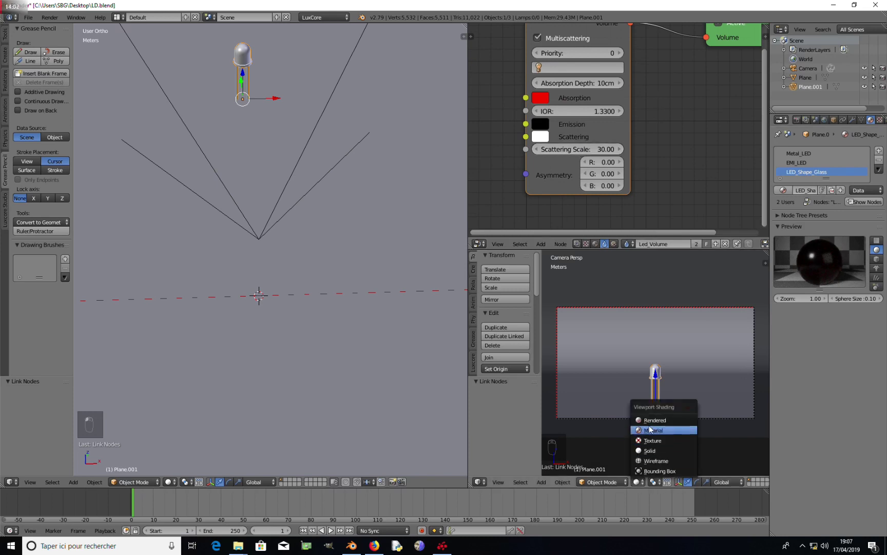
pyautogui.click(646, 424)
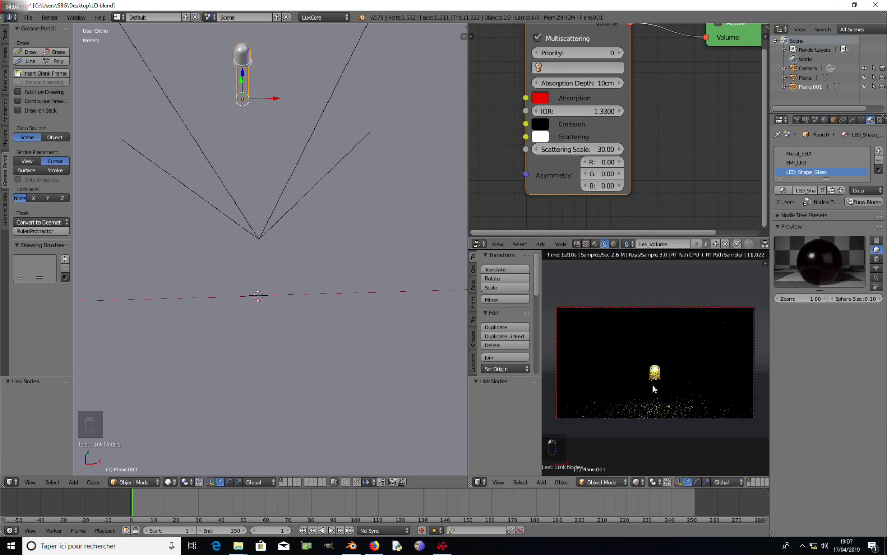
pyautogui.scroll(5, 656, 406)
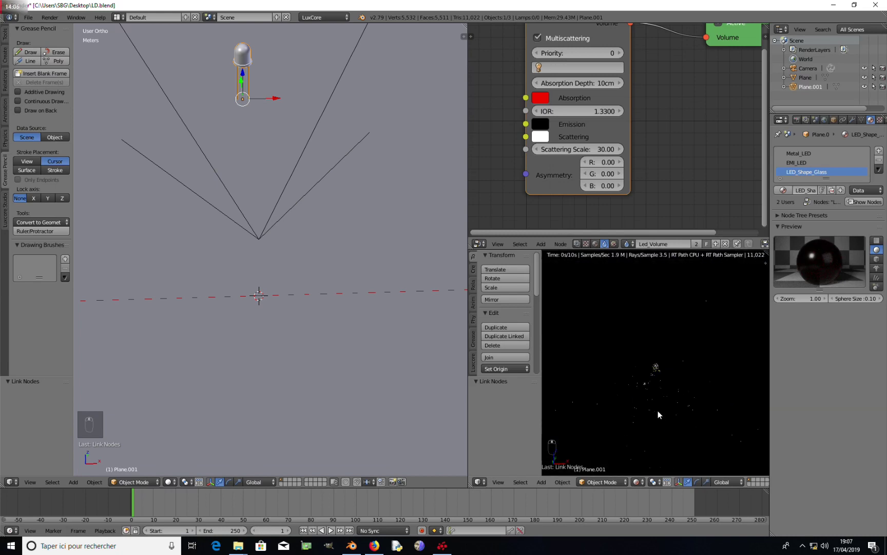
pyautogui.scroll(2, 661, 409)
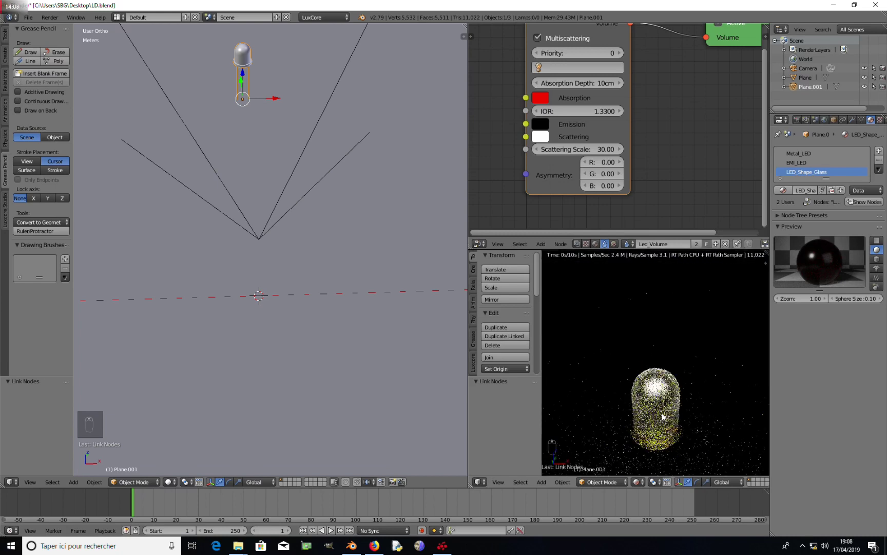
pyautogui.moveTo(661, 410); pyautogui.dragTo(652, 385, button='middle')
pyautogui.scroll(2, 663, 391)
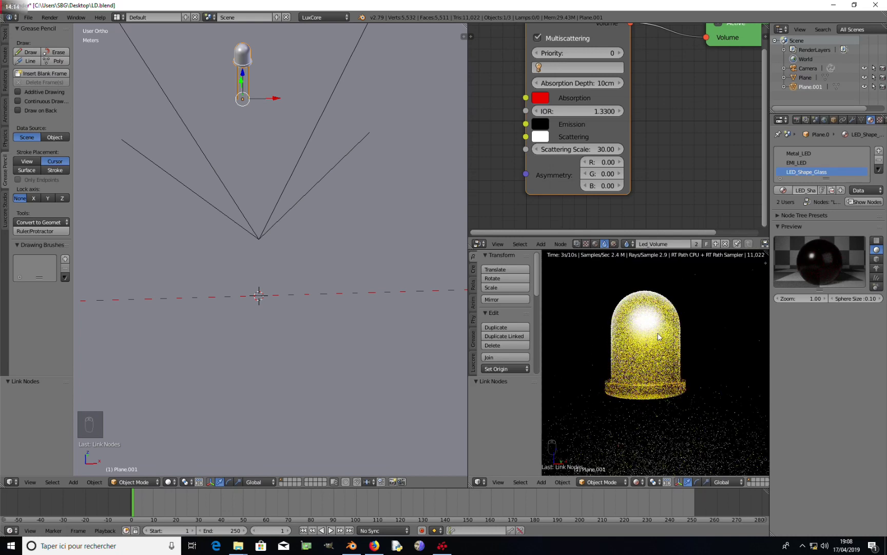
# - Try a Clear Volume node on the Volume Output for comparison, then relink the Homogeneous Volume
pyautogui.scroll(-5, 654, 153)
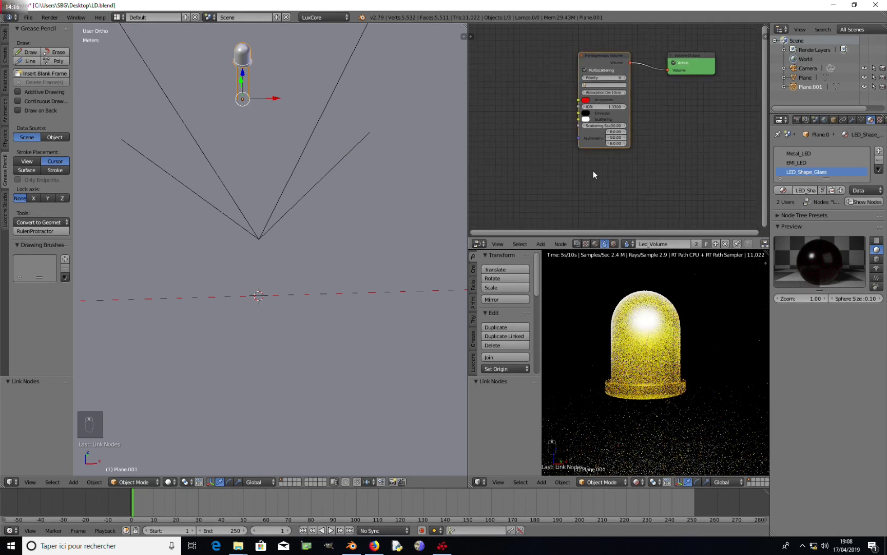
pyautogui.hotkey('shift', 'a')
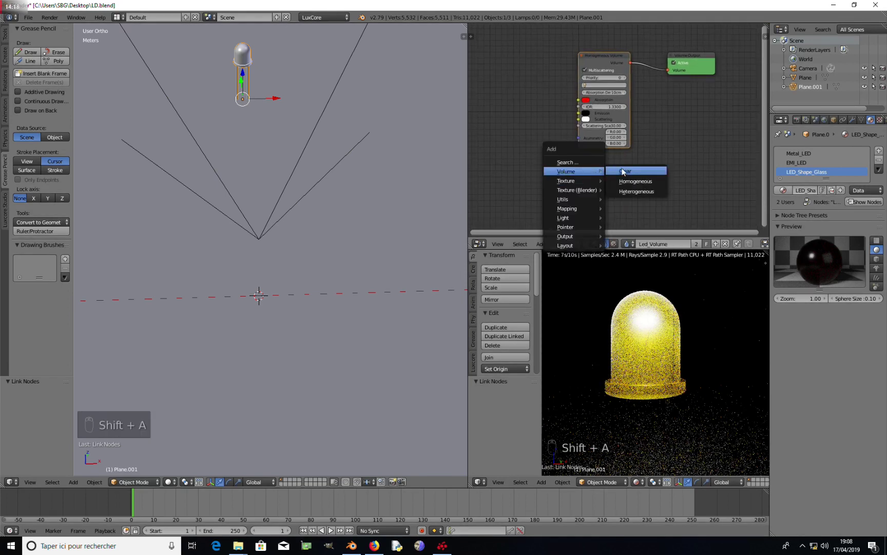
pyautogui.click(611, 172)
pyautogui.click(590, 157)
pyautogui.moveTo(622, 162); pyautogui.dragTo(666, 70)
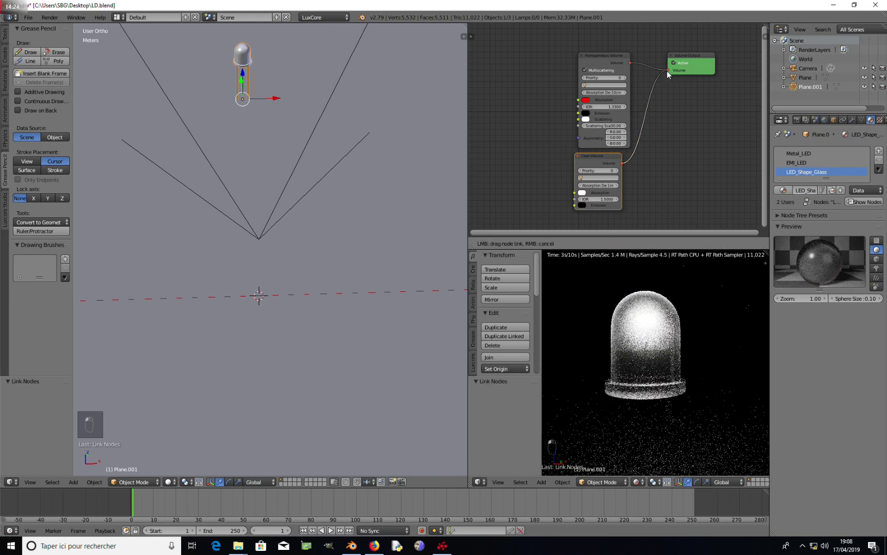
# - Set the Homogeneous Volume's absorption depth to 0.03 m
pyautogui.scroll(2, 665, 132)
pyautogui.scroll(2, 593, 165)
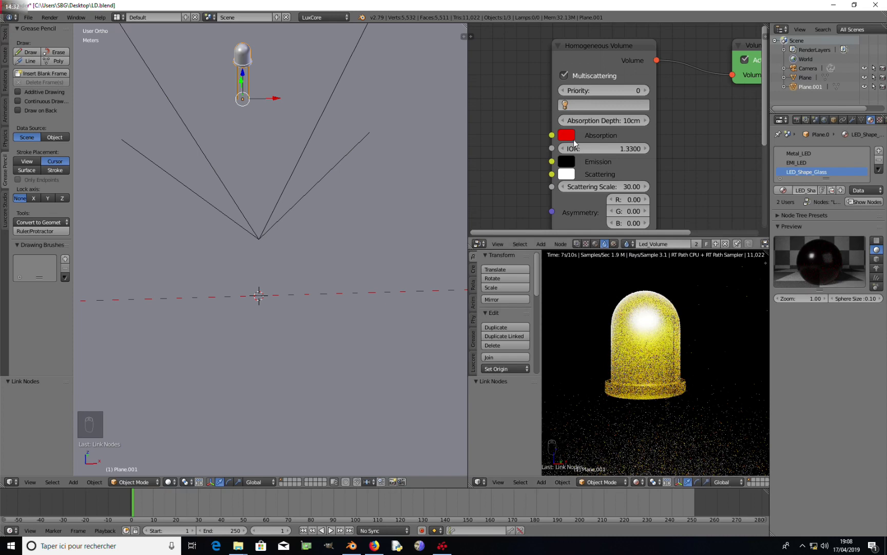
pyautogui.click(603, 120)
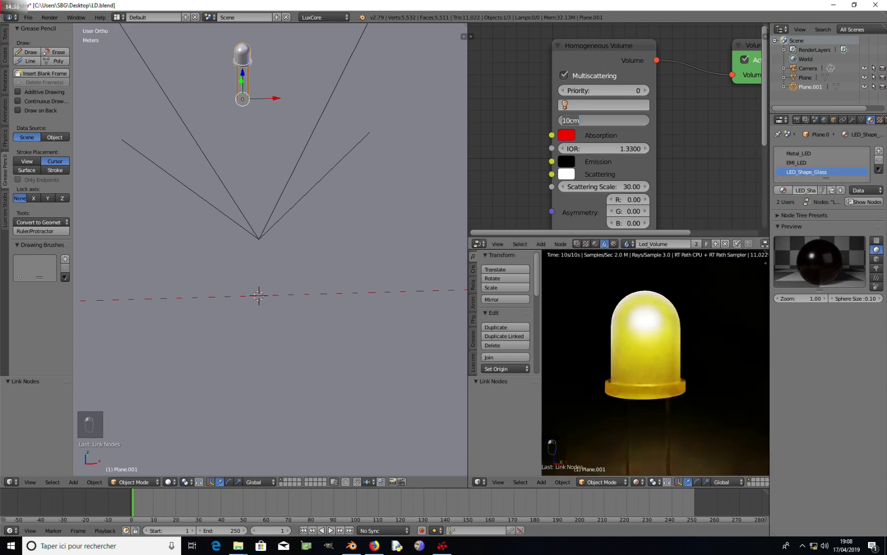
pyautogui.write('.0')
pyautogui.write('3')
pyautogui.press('Return')
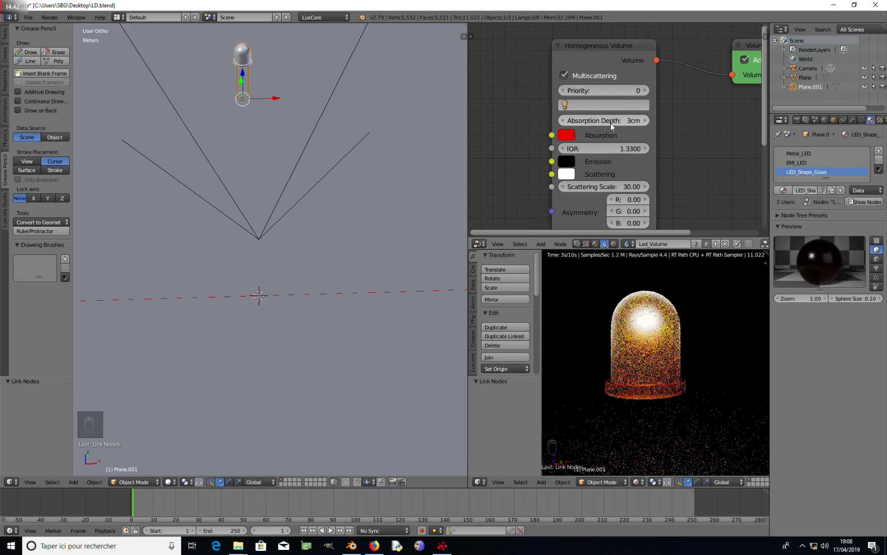
# - Set the Homogeneous Volume's absorption depth to 1 cm and its scattering scale to 15
pyautogui.click(611, 122)
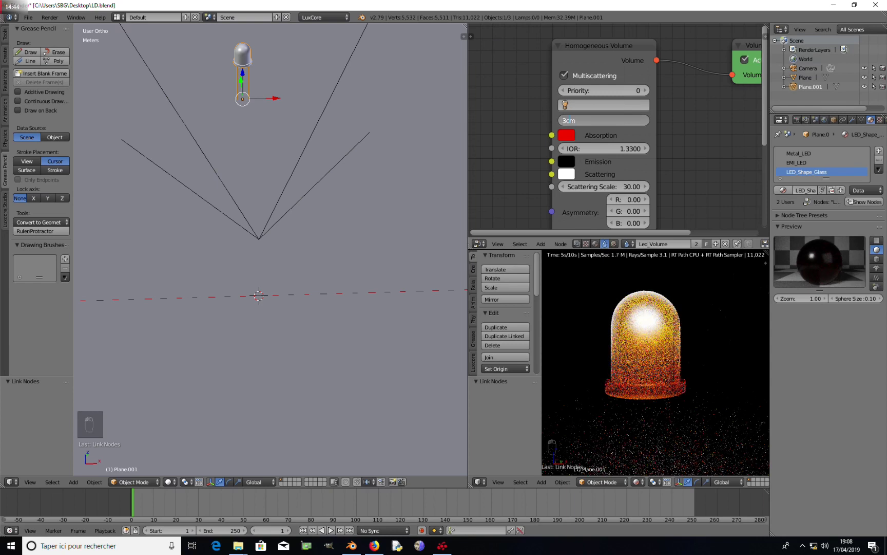
pyautogui.press('Left')
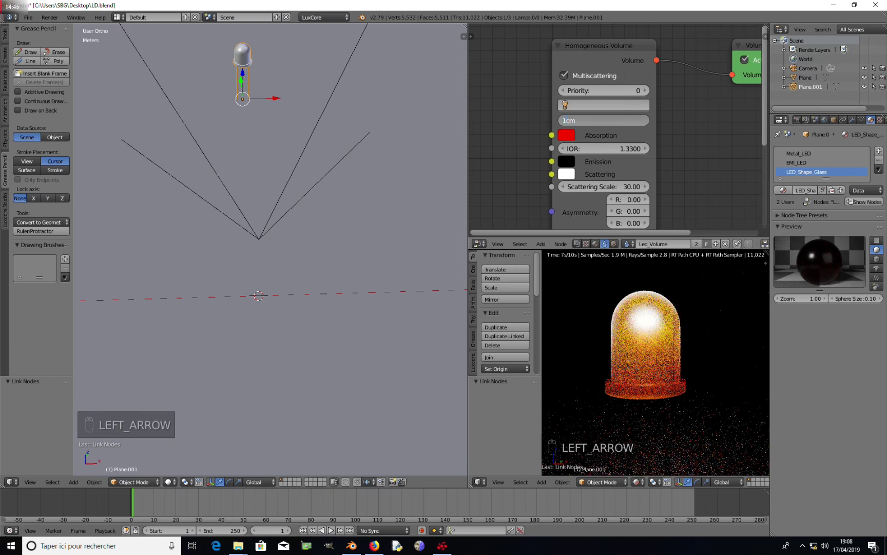
pyautogui.write('1')
pyautogui.press('Return')
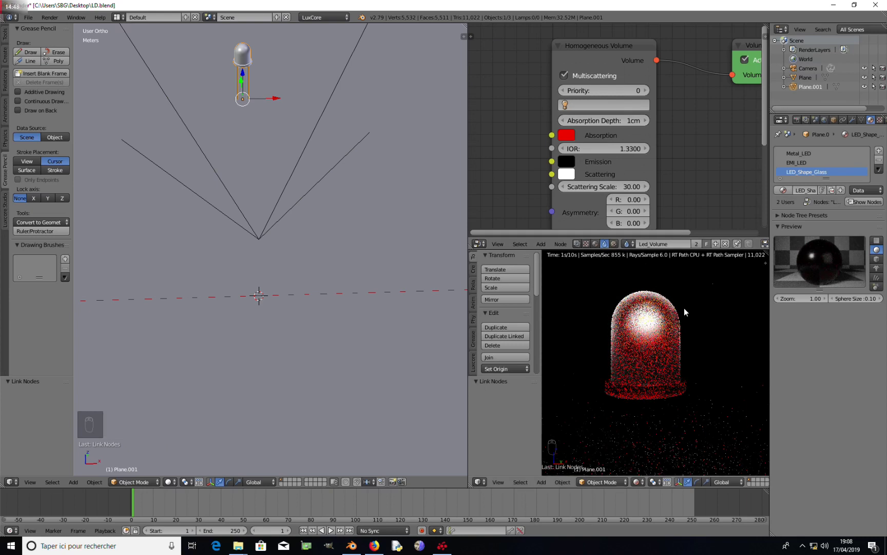
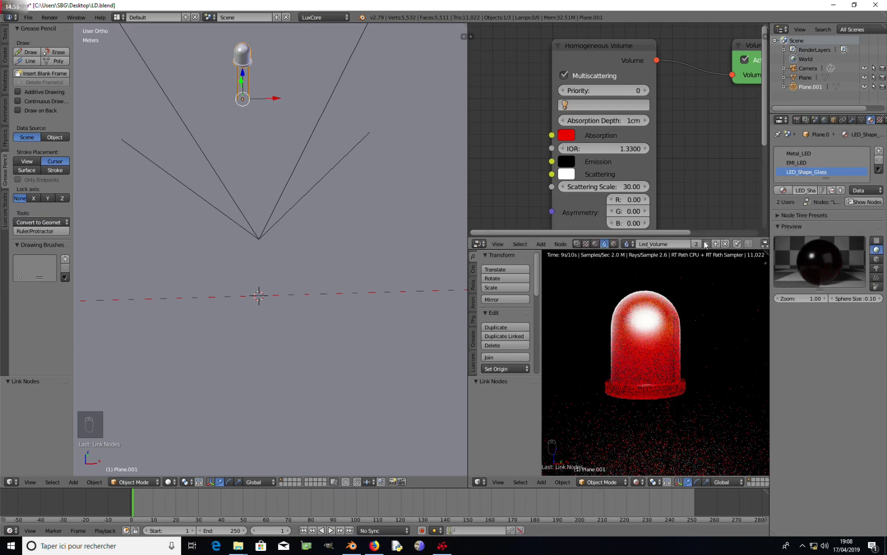
pyautogui.click(596, 187)
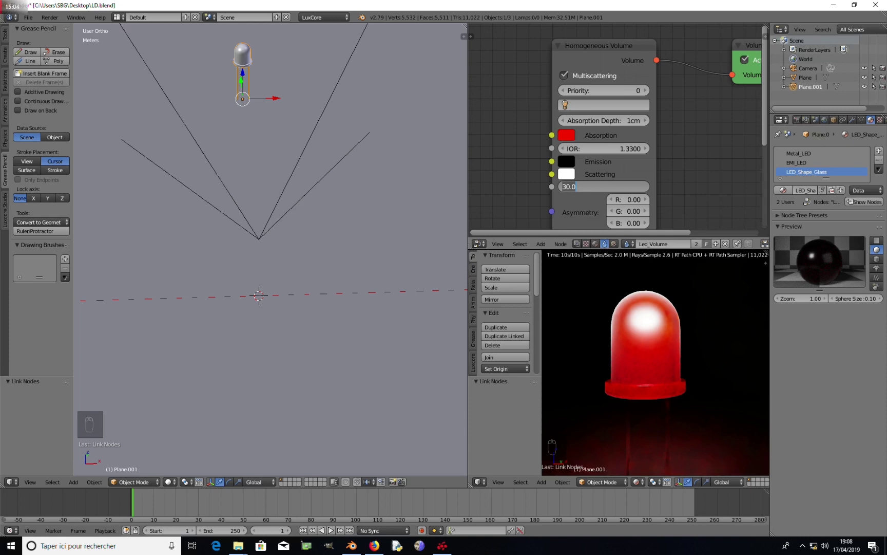
pyautogui.press('Return')
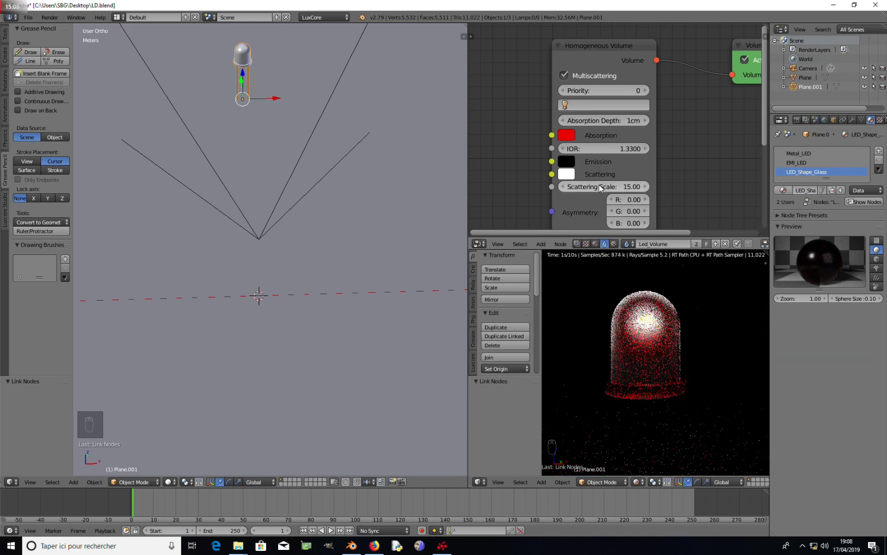
# - Examine the rendered LED from above, then display the LED_Shape_Glass material nodes and inspect the glass and Led_Volume pointer settings
pyautogui.moveTo(642, 359); pyautogui.dragTo(678, 411, button='middle')
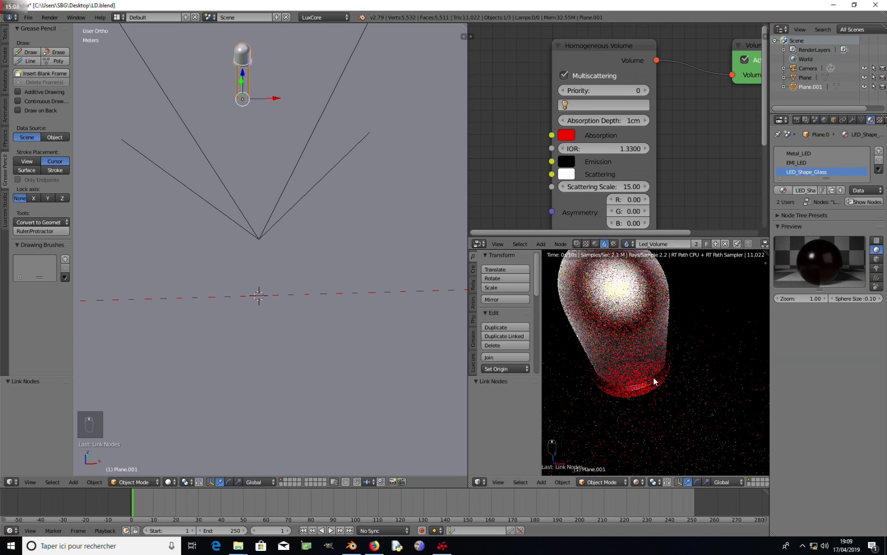
pyautogui.scroll(-3, 639, 197)
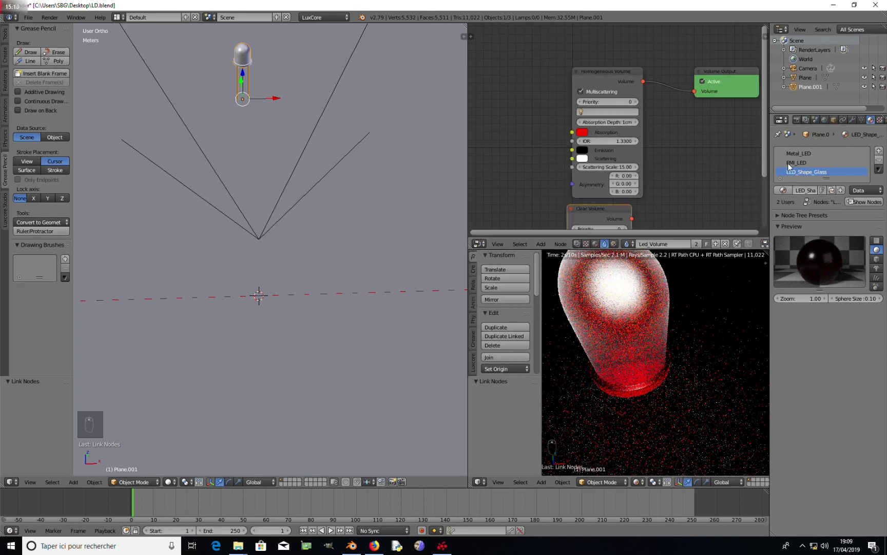
pyautogui.scroll(-2, 623, 215)
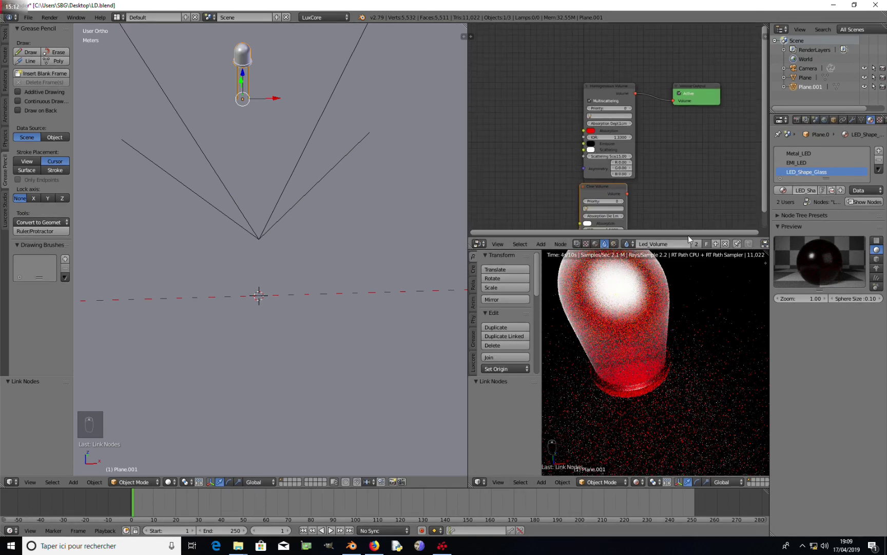
pyautogui.moveTo(606, 204); pyautogui.dragTo(606, 157, button='middle')
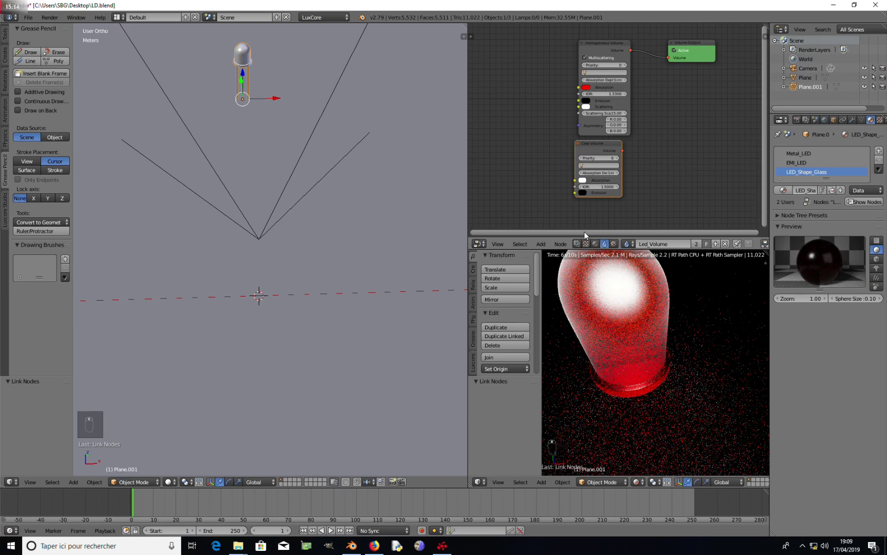
pyautogui.click(596, 245)
pyautogui.scroll(-4, 626, 138)
pyautogui.moveTo(626, 138)
pyautogui.mouseDown(button='middle')
pyautogui.moveTo(610, 181)
pyautogui.moveTo(649, 121)
pyautogui.moveTo(629, 145)
pyautogui.mouseUp(button='middle')
pyautogui.scroll(5, 610, 181)
pyautogui.scroll(1, 649, 121)
pyautogui.scroll(5, 628, 145)
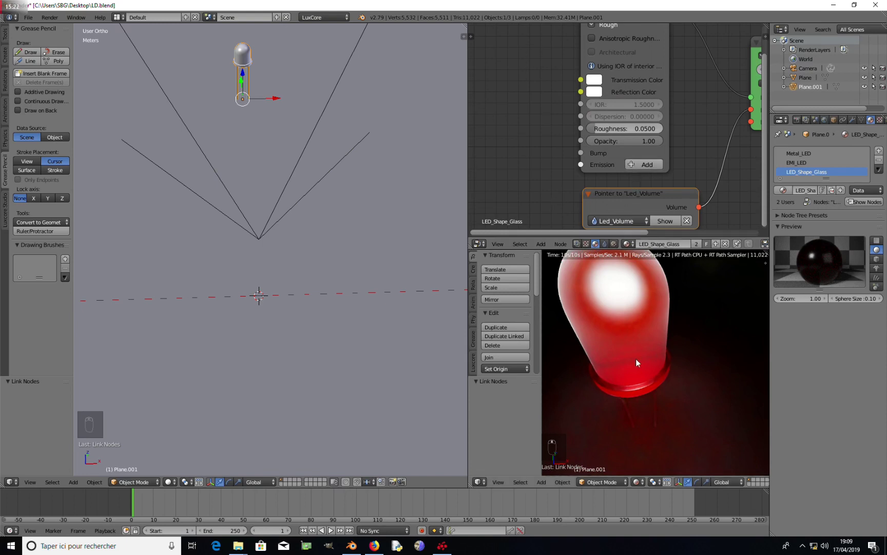
# - Return the small viewport to a solid camera view and frame the LED from the top in wireframe in the large viewport
pyautogui.press('z')
pyautogui.press('z')
pyautogui.press('z')
pyautogui.press('KP_0')
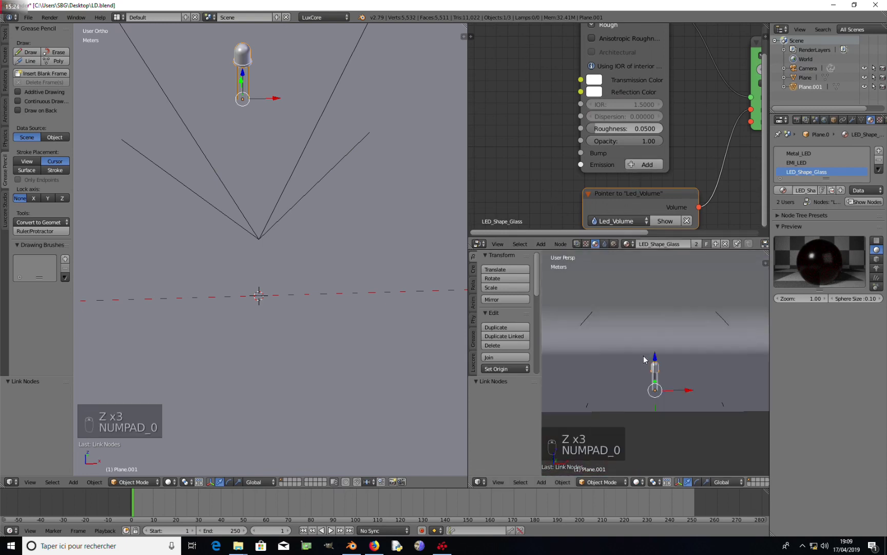
pyautogui.moveTo(275, 180); pyautogui.dragTo(222, 157, button='middle')
pyautogui.press('KP_1')
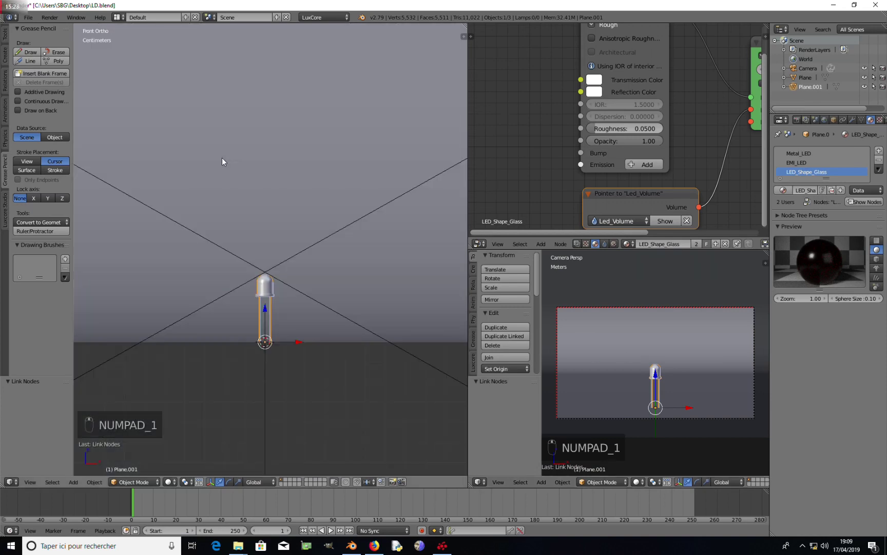
pyautogui.press('KP_7')
pyautogui.press('z')
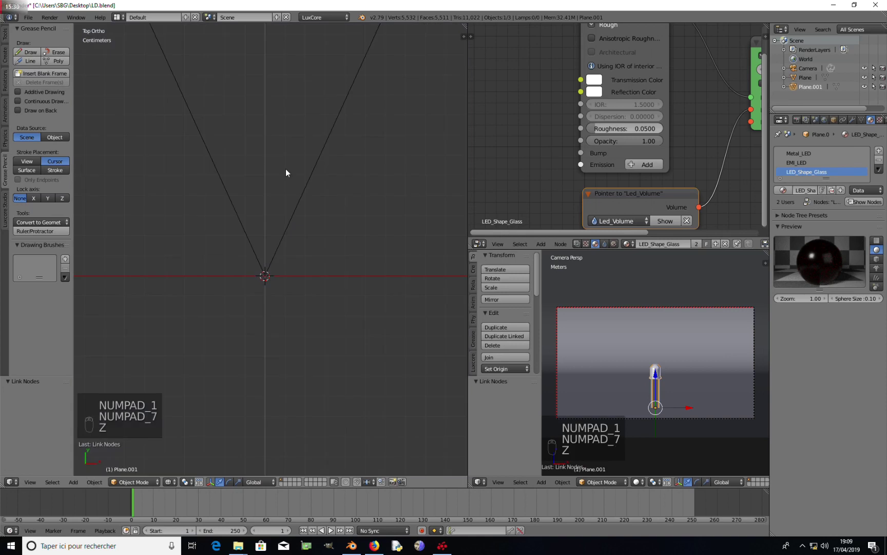
pyautogui.keyDown('shift'); pyautogui.moveTo(279, 148); pyautogui.dragTo(306, 206, button='middle'); pyautogui.keyUp('shift')
pyautogui.scroll(2, 314, 220)
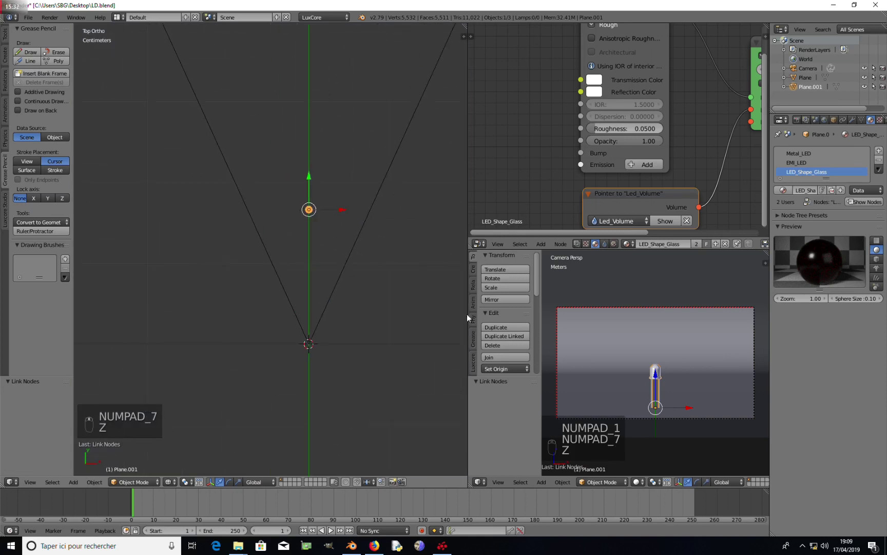
pyautogui.moveTo(657, 380); pyautogui.dragTo(658, 386)
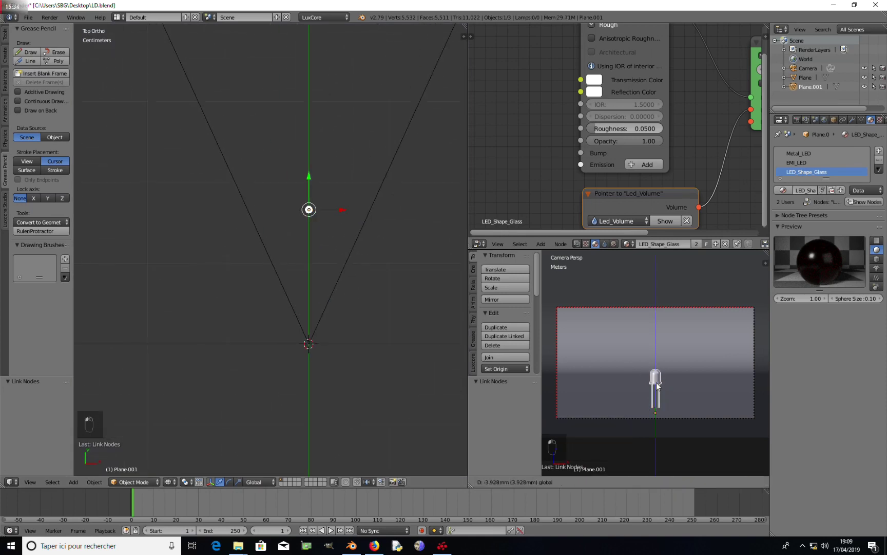
pyautogui.rightClick(657, 386)
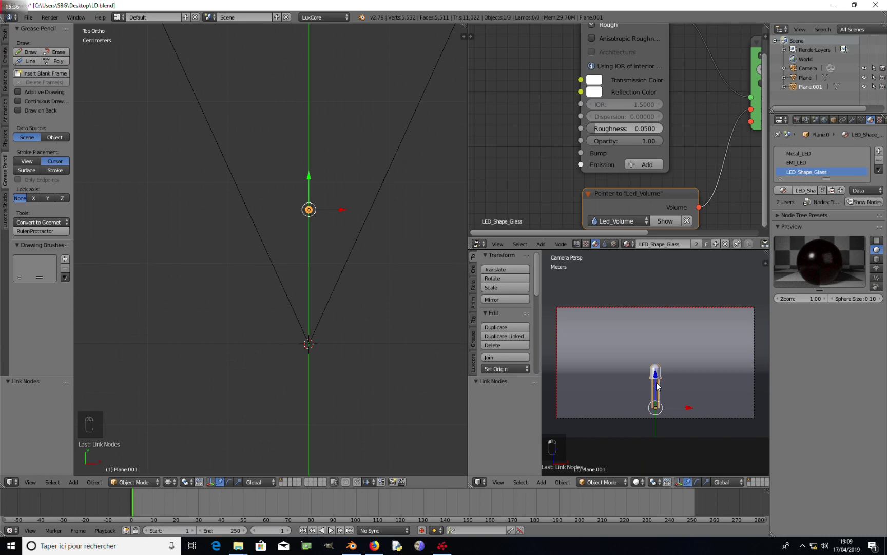
# - Duplicate the LED ten times, scattering the copies irregularly around the original in the top view
pyautogui.hotkey('shift', 'd')
pyautogui.click(314, 223)
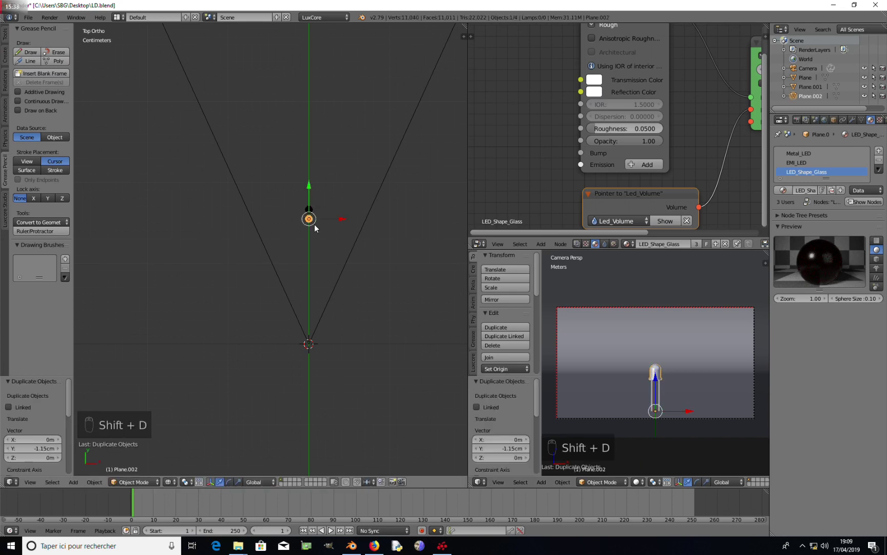
pyautogui.hotkey('shift', 'd')
pyautogui.click(298, 222)
pyautogui.hotkey('shift', 'd')
pyautogui.click(299, 194)
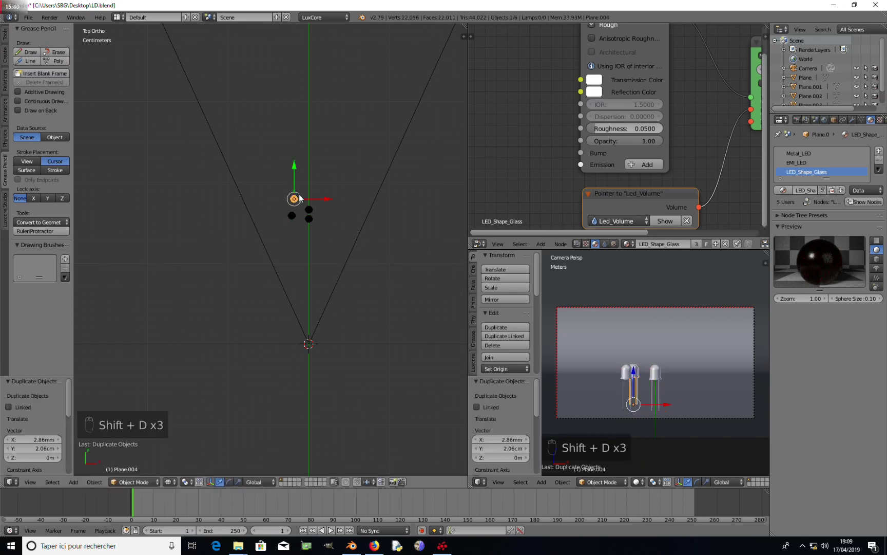
pyautogui.hotkey('shift', 'd')
pyautogui.click(333, 196)
pyautogui.hotkey('shift', 'd')
pyautogui.click(343, 215)
pyautogui.hotkey('shift', 'd')
pyautogui.click(323, 240)
pyautogui.hotkey('shift', 'd')
pyautogui.click(290, 242)
pyautogui.hotkey('shift', 'd')
pyautogui.click(260, 250)
pyautogui.hotkey('shift', 'd')
pyautogui.click(250, 233)
pyautogui.hotkey('shift', 'd')
pyautogui.click(264, 216)
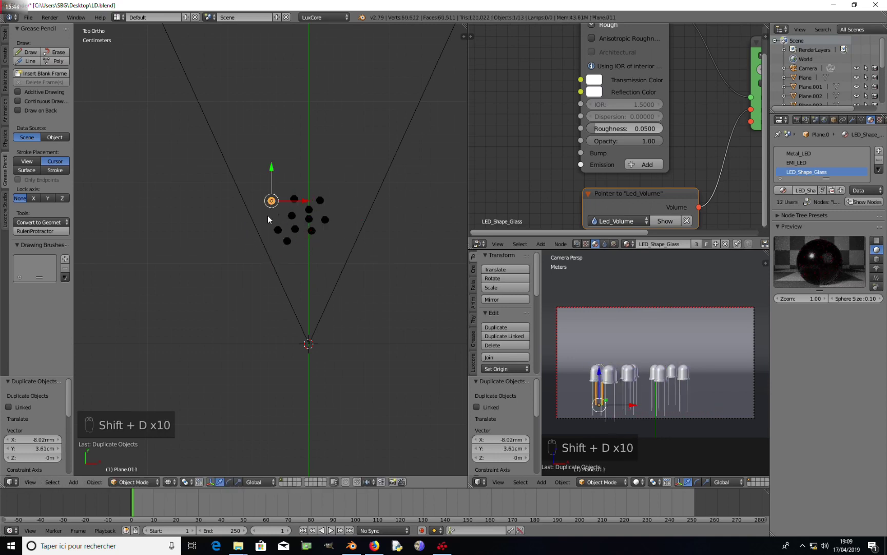
# - Select all eleven LEDs and duplicate the cluster three times: behind the original, beside that copy, and in front toward the camera
pyautogui.press('c')
pyautogui.moveTo(293, 224)
pyautogui.mouseDown()
pyautogui.moveTo(273, 204)
pyautogui.moveTo(306, 218)
pyautogui.mouseUp()
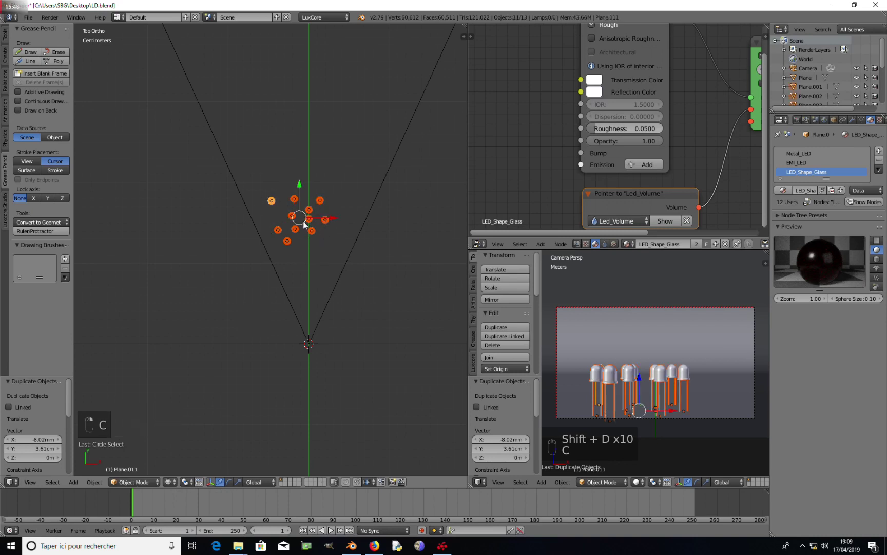
pyautogui.rightClick(303, 221)
pyautogui.hotkey('shift', 'd')
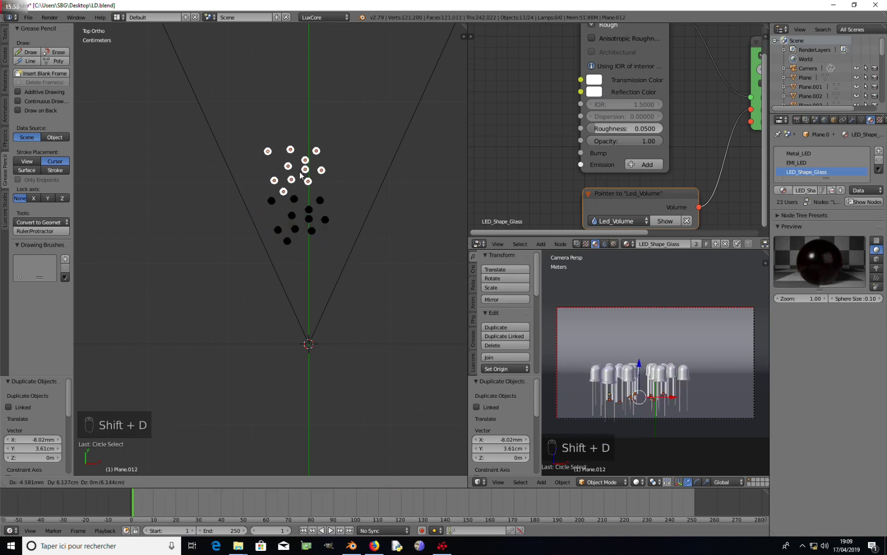
pyautogui.click(301, 175)
pyautogui.hotkey('shift', 'd')
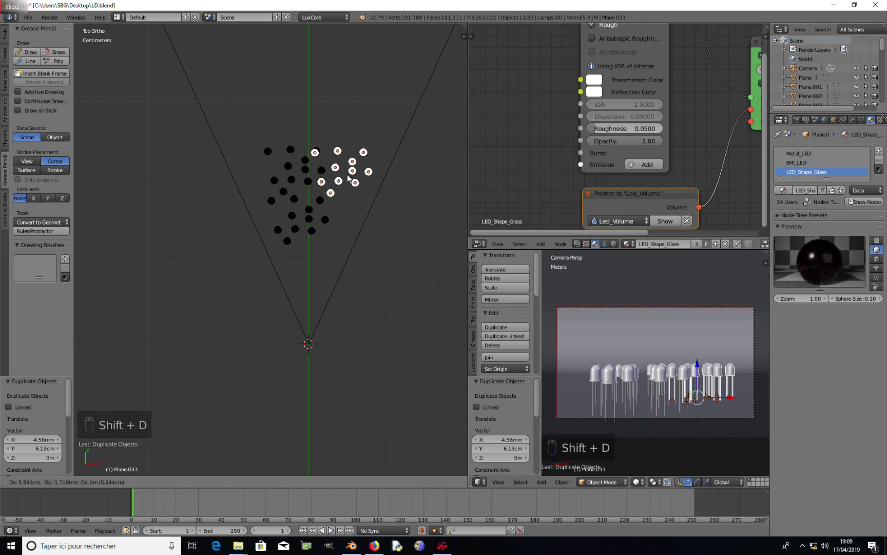
pyautogui.click(358, 182)
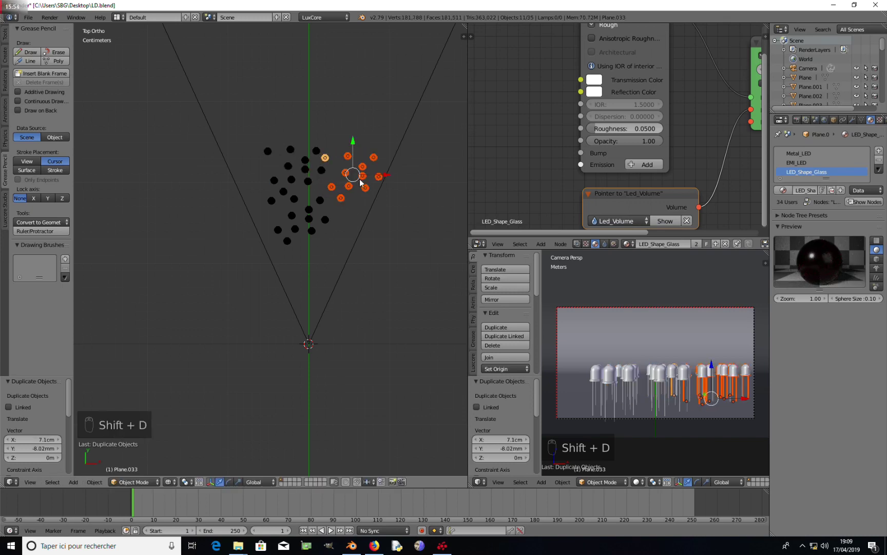
pyautogui.hotkey('shift', 'd')
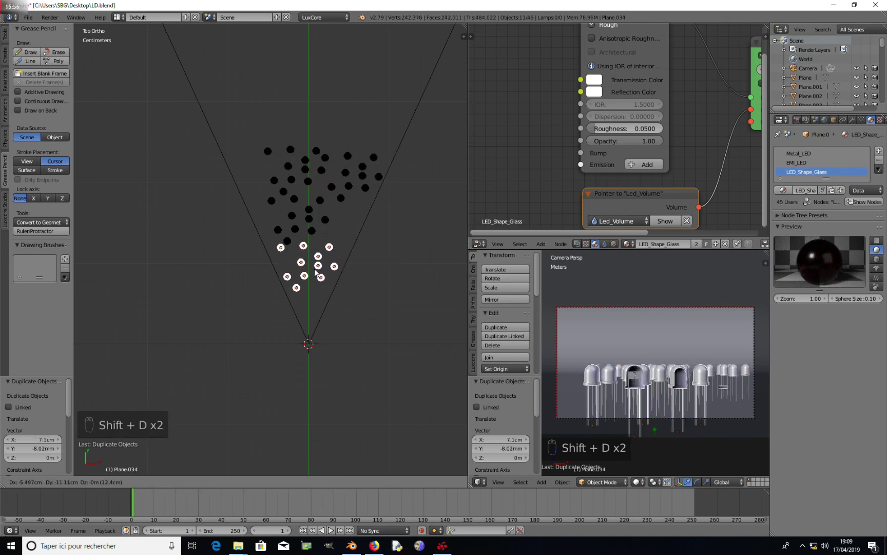
pyautogui.click(322, 271)
# - Select four LEDs in the middle of the front cluster and duplicate them four times to fill the group's side and back
pyautogui.press('a')
pyautogui.press('c')
pyautogui.click(312, 265)
pyautogui.rightClick(316, 263)
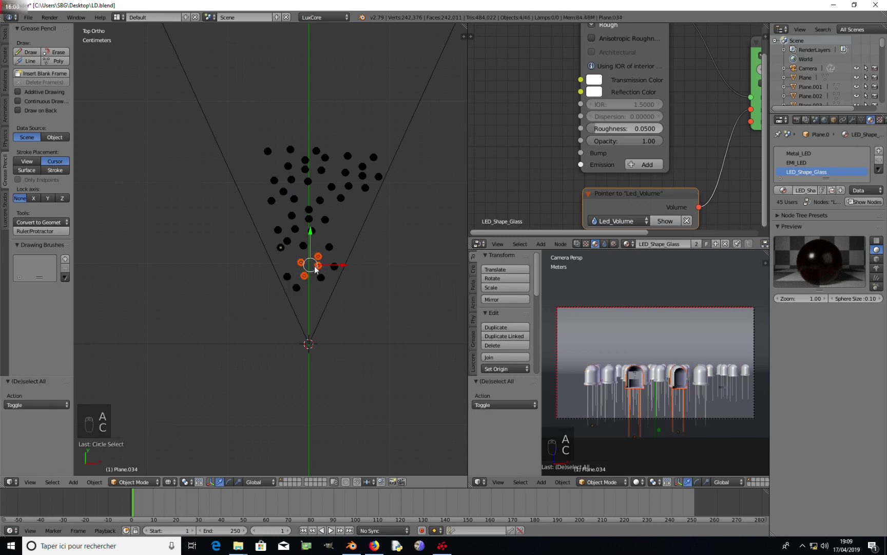
pyautogui.hotkey('shift', 'd')
pyautogui.click(279, 221)
pyautogui.hotkey('shift', 'd')
pyautogui.click(266, 190)
pyautogui.hotkey('shift', 'd')
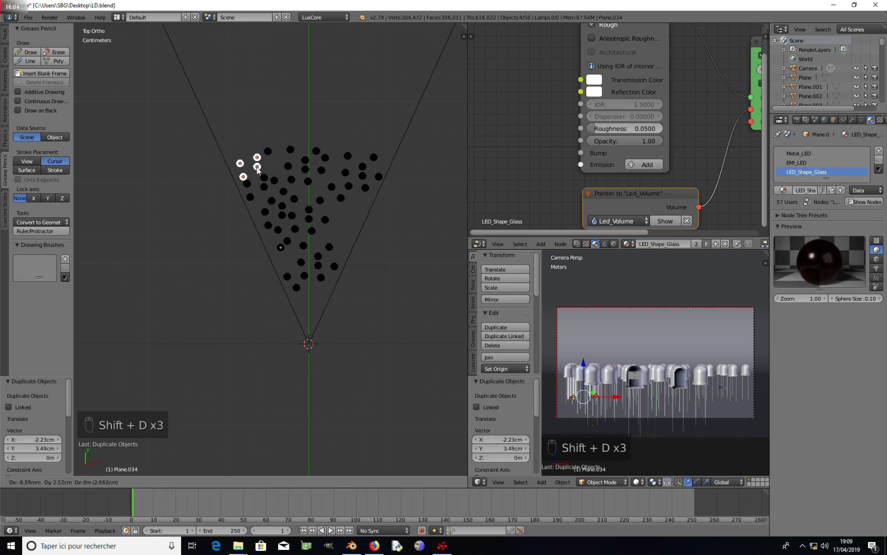
pyautogui.click(255, 160)
pyautogui.hotkey('shift', 'd')
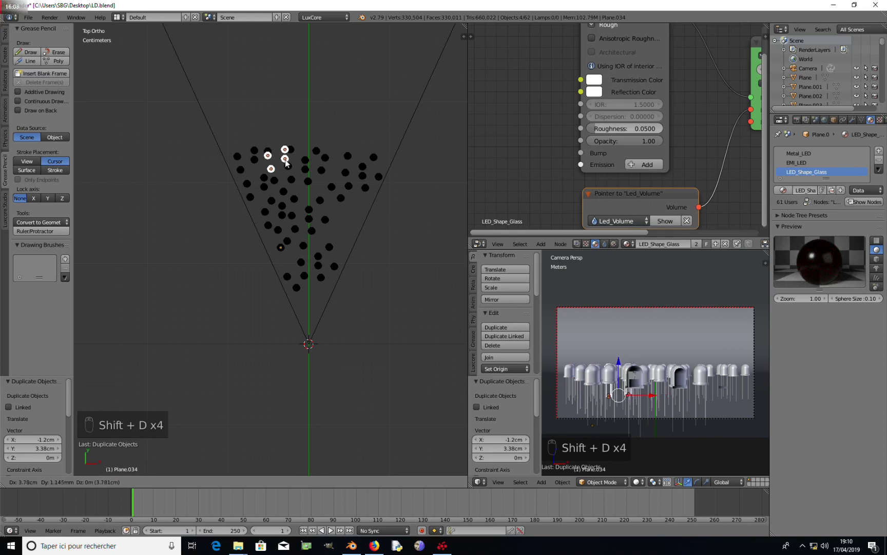
pyautogui.click(281, 163)
# - Move one crowded LED in the back rows by about 5.15 mm in X and 8.02 mm in Y
pyautogui.rightClick(266, 172)
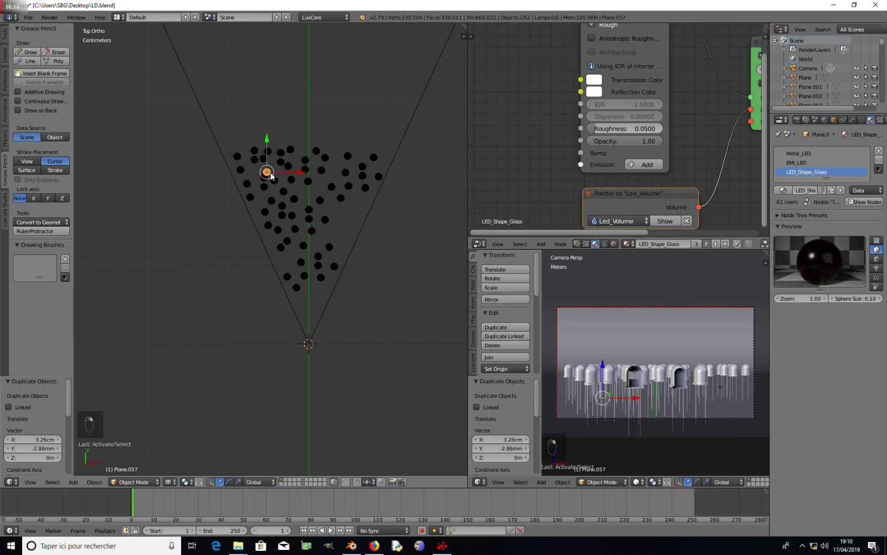
pyautogui.press('g')
pyautogui.click(275, 166)
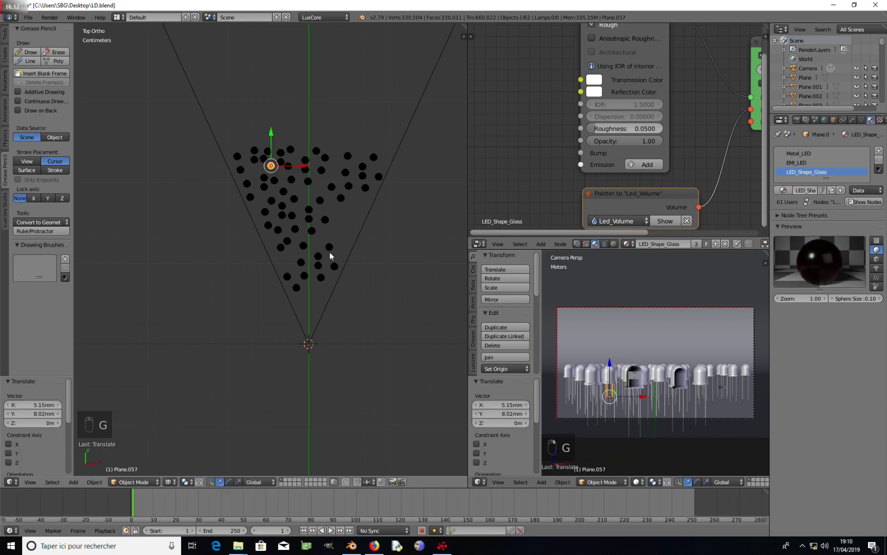
# - Select eight LEDs in the middle of the group and duplicate them twice, into the gap on the opposite side and behind the back rows
pyautogui.press('a')
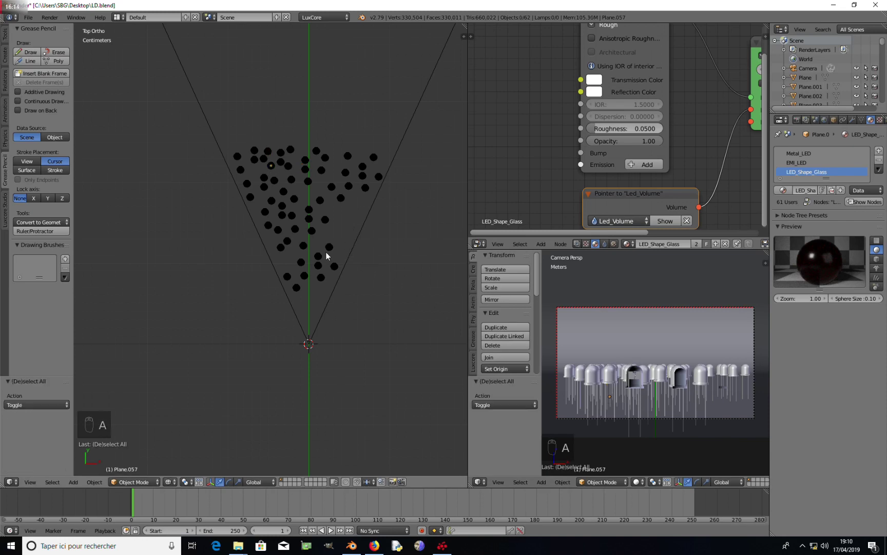
pyautogui.press('c')
pyautogui.moveTo(291, 203)
pyautogui.mouseDown()
pyautogui.moveTo(273, 206)
pyautogui.moveTo(276, 218)
pyautogui.mouseUp()
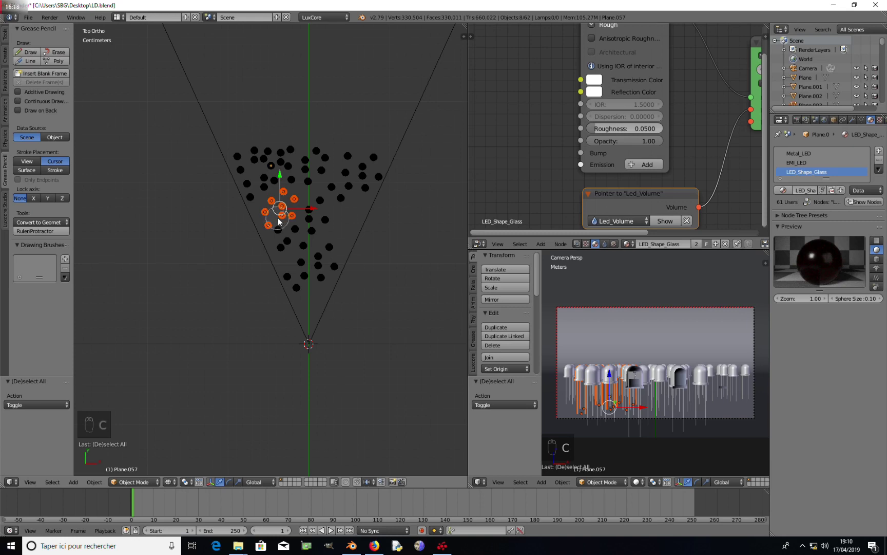
pyautogui.rightClick(285, 217)
pyautogui.hotkey('shift', 'd')
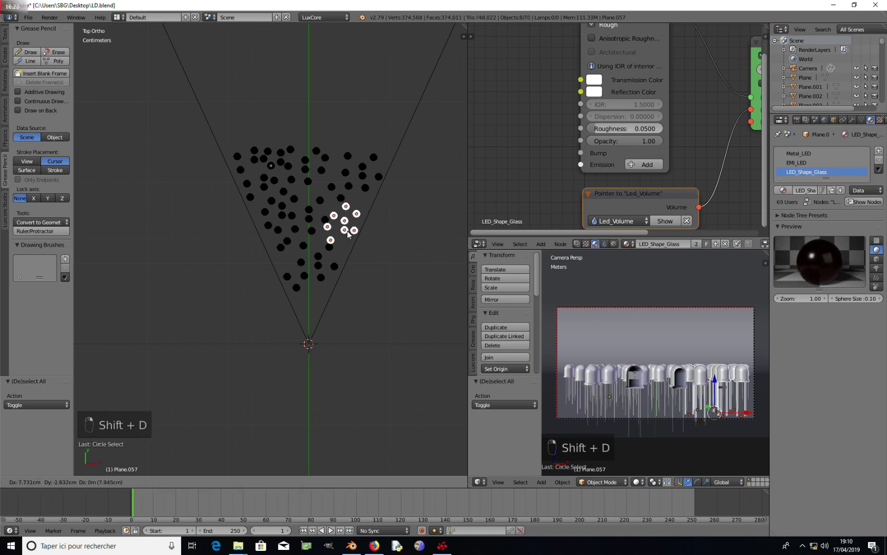
pyautogui.click(358, 234)
pyautogui.hotkey('shift', 'd')
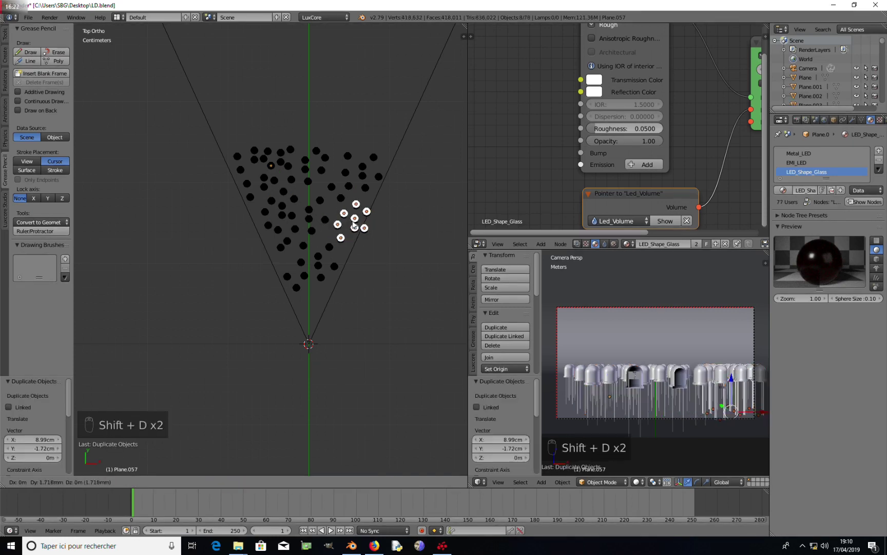
pyautogui.click(338, 143)
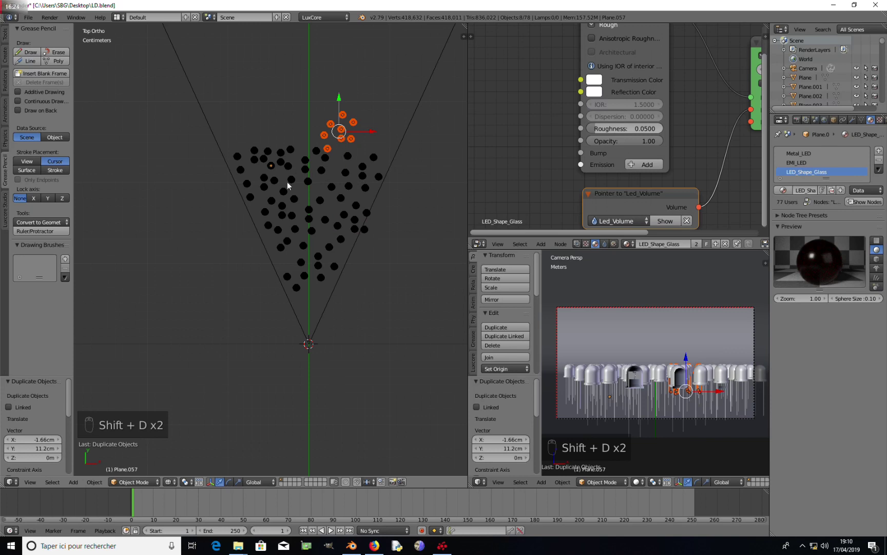
# - Delete the LED copies that stick out behind the back rows
pyautogui.press('a')
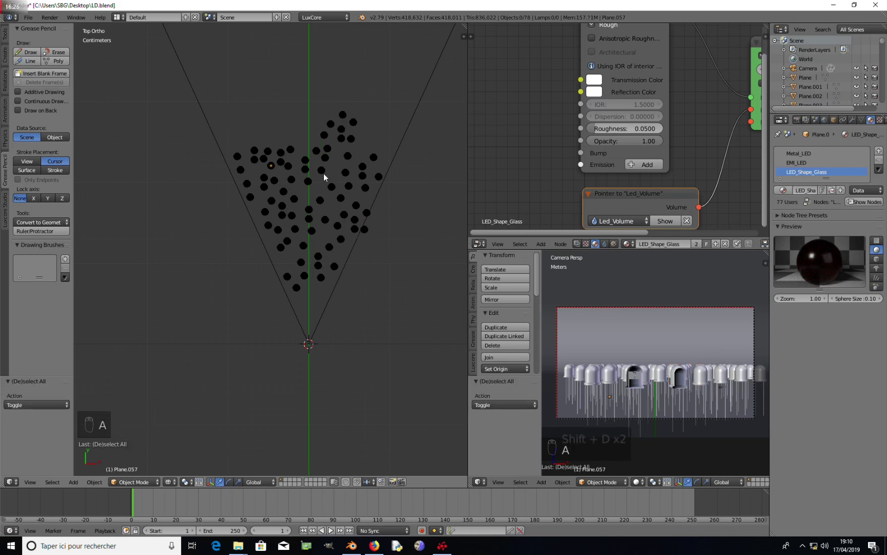
pyautogui.press('b')
pyautogui.moveTo(286, 96); pyautogui.dragTo(373, 142)
pyautogui.press('x')
pyautogui.click(368, 109)
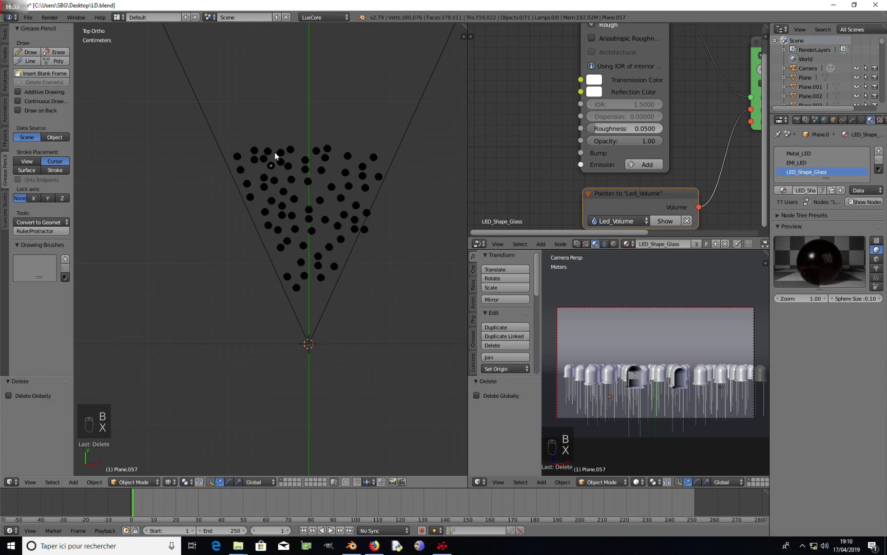
# - Duplicate the back rows of LEDs and try moving the copies along the Z axis
pyautogui.press('b')
pyautogui.moveTo(230, 138); pyautogui.dragTo(389, 182)
pyautogui.press('b')
pyautogui.moveTo(158, 79); pyautogui.dragTo(527, 113, button='middle')
pyautogui.hotkey('shift', 'd')
pyautogui.press('z')
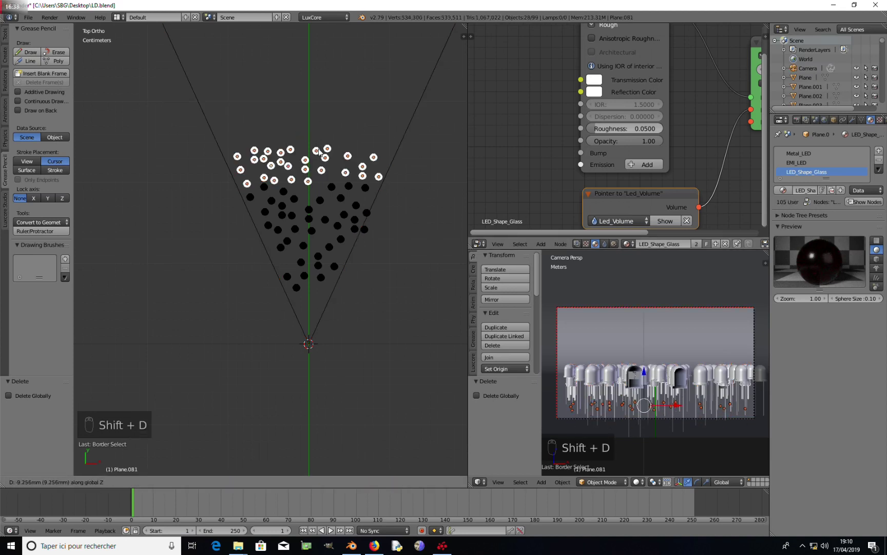
pyautogui.rightClick(323, 152)
pyautogui.moveTo(300, 135); pyautogui.dragTo(297, 99)
pyautogui.moveTo(334, 130); pyautogui.dragTo(326, 134)
pyautogui.click(327, 134)
pyautogui.moveTo(326, 134); pyautogui.dragTo(366, 269, button='middle')
pyautogui.press('a')
pyautogui.rightClick(367, 272)
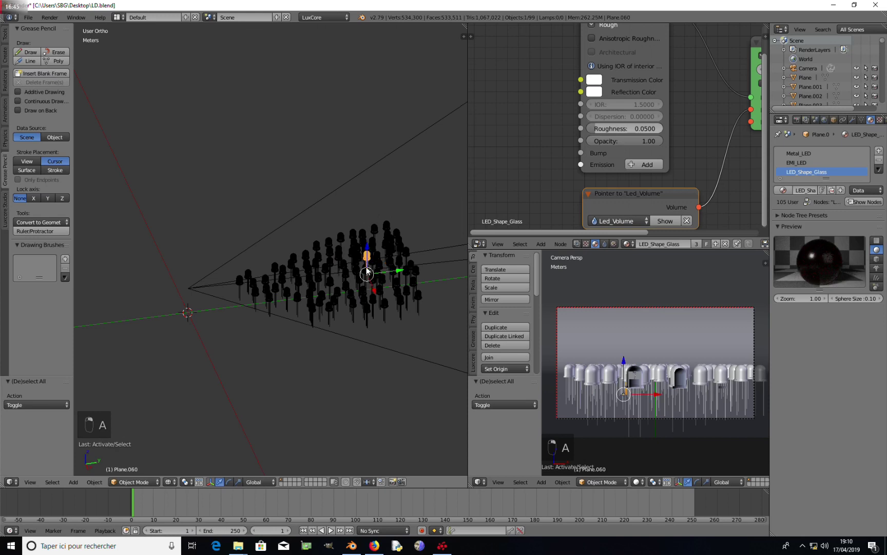
pyautogui.keyDown('shift'); pyautogui.rightClick(310, 279); pyautogui.keyUp('shift')
pyautogui.keyDown('shift'); pyautogui.rightClick(348, 298); pyautogui.keyUp('shift')
pyautogui.keyDown('shift'); pyautogui.rightClick(366, 313); pyautogui.keyUp('shift')
pyautogui.keyDown('shift'); pyautogui.rightClick(282, 280); pyautogui.keyUp('shift')
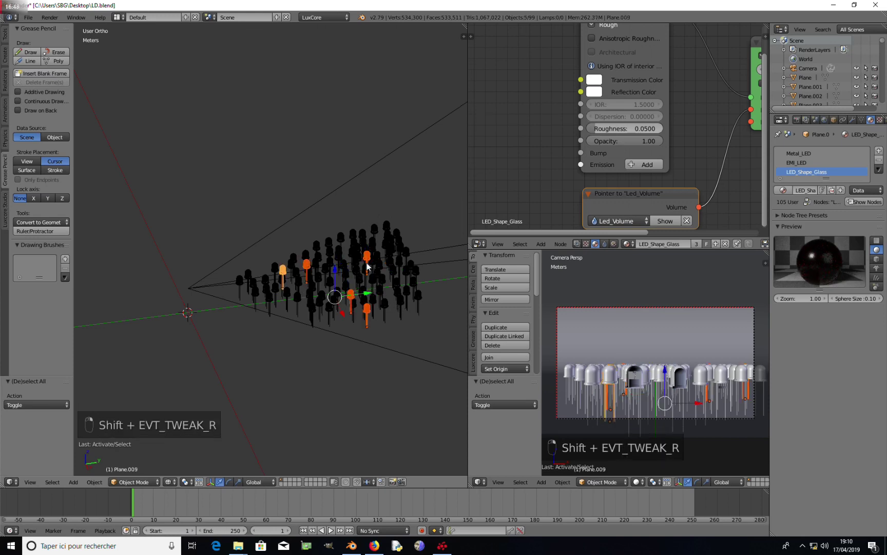
pyautogui.press('space')
pyautogui.write('aa')
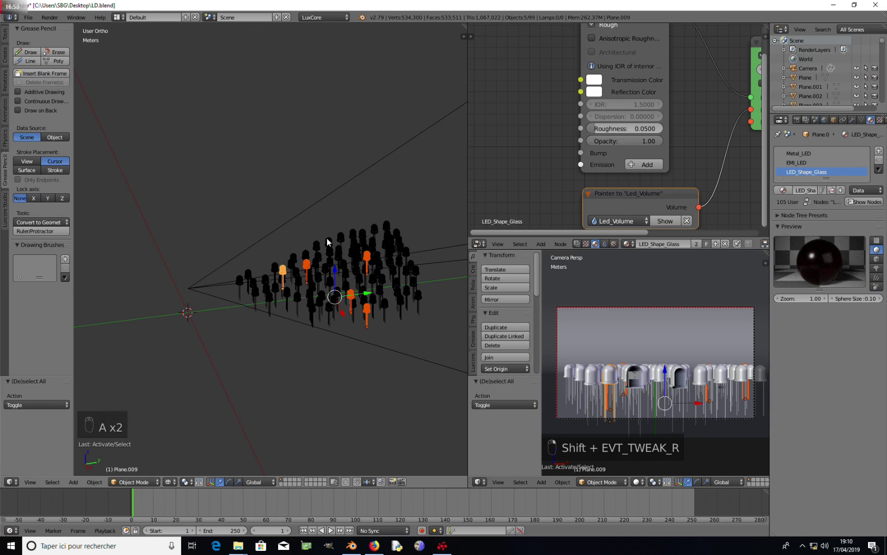
pyautogui.write('a')
# - Run Select Random on the scene to pick 50 percent of the LEDs
pyautogui.press('space')
pyautogui.write('se')
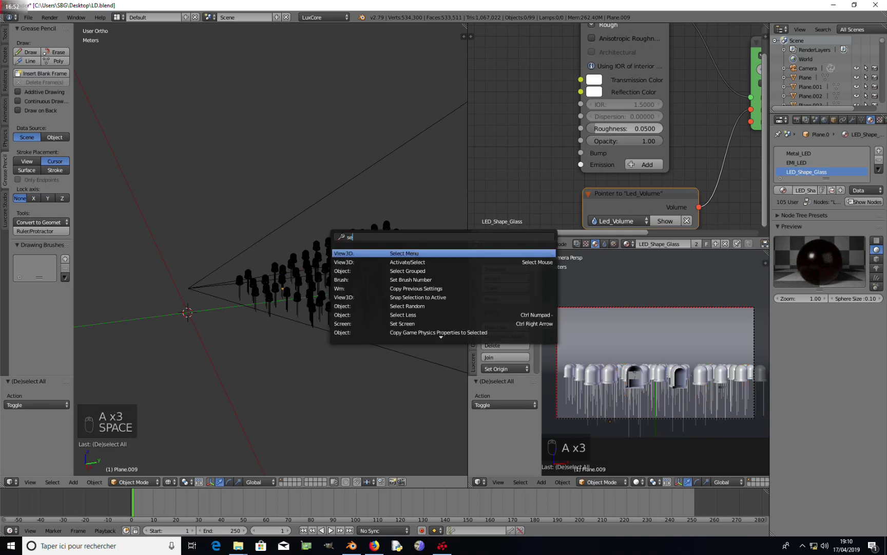
pyautogui.write('lec')
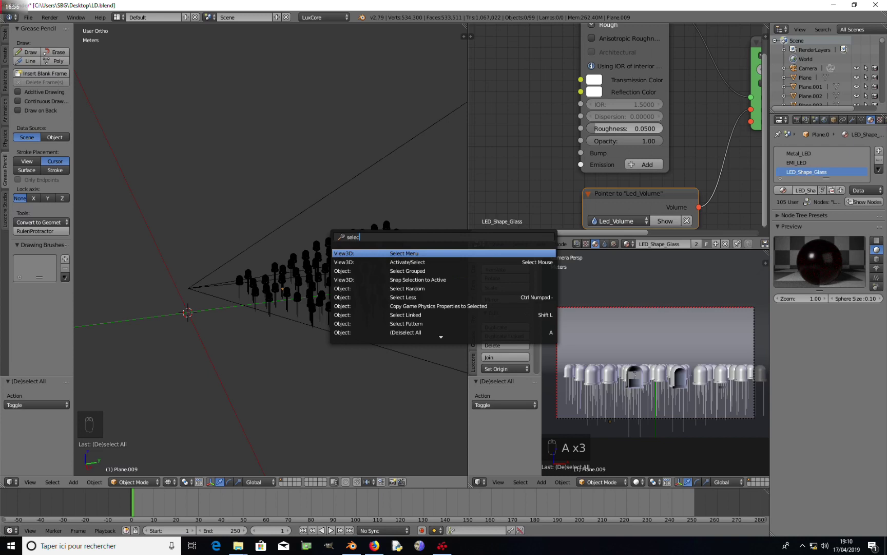
pyautogui.press('BackSpace')
pyautogui.press('BackSpace')
pyautogui.press('BackSpace')
pyautogui.press('BackSpace')
pyautogui.press('BackSpace')
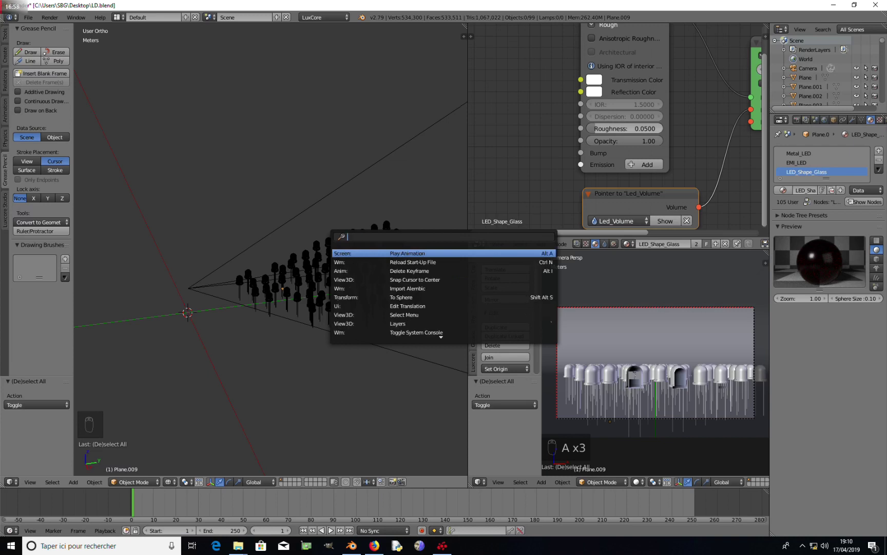
pyautogui.write('rand')
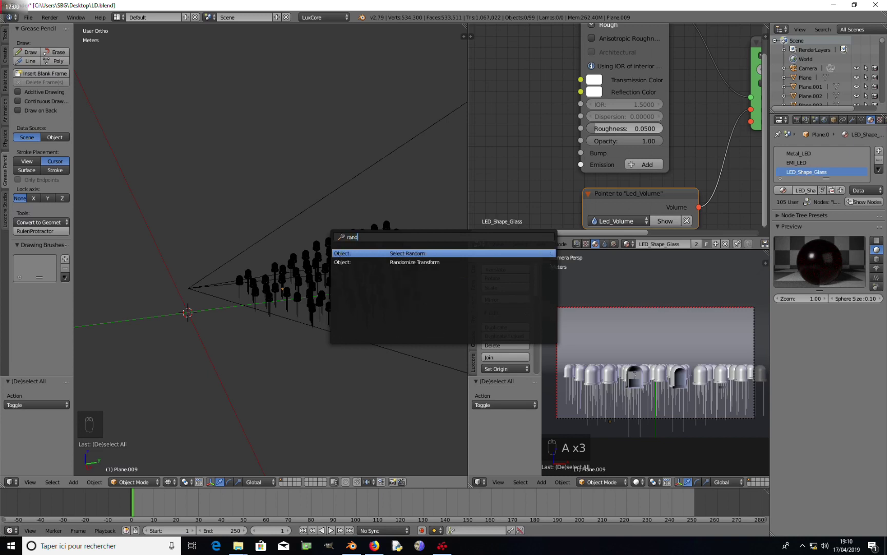
pyautogui.click(397, 253)
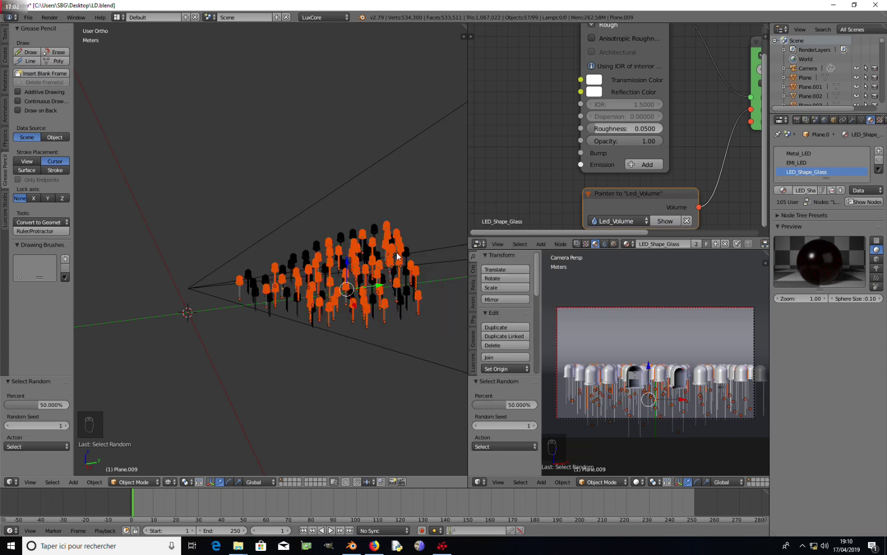
pyautogui.moveTo(362, 252); pyautogui.dragTo(348, 254, button='middle')
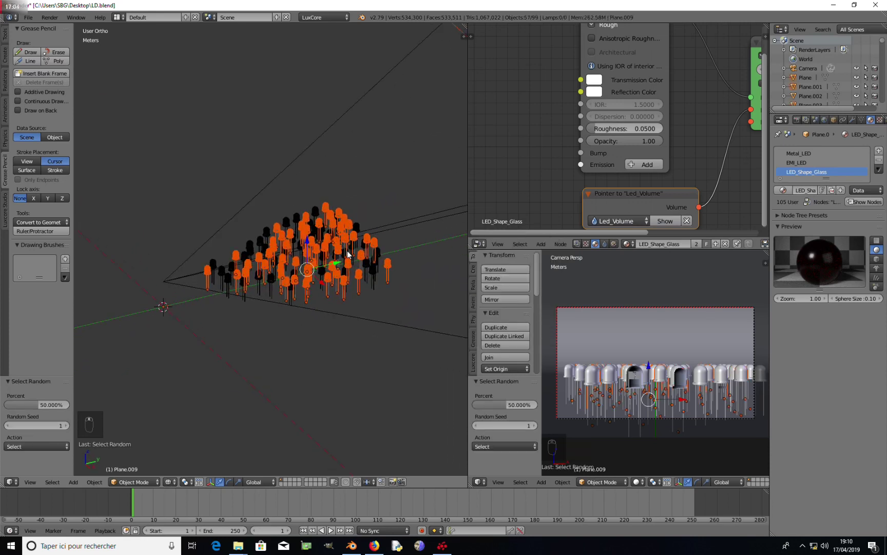
# - Apply Randomize Transform to the randomly selected LEDs and try rotating them together
pyautogui.press('space')
pyautogui.write('ran')
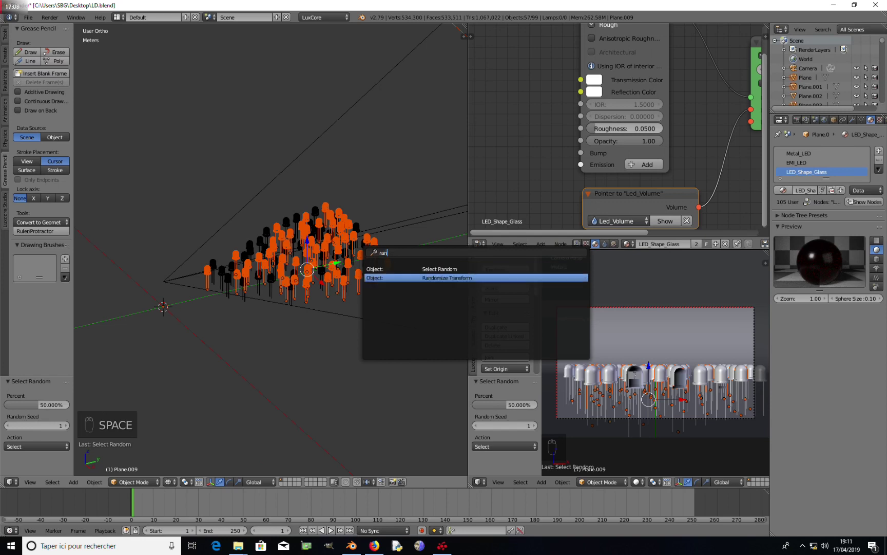
pyautogui.click(425, 278)
pyautogui.click(392, 276)
pyautogui.press('space')
pyautogui.click(427, 236)
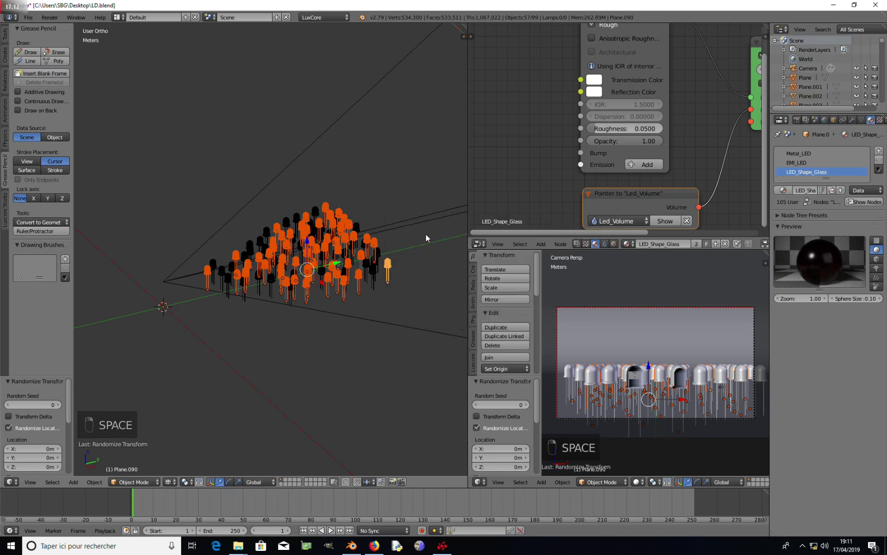
pyautogui.moveTo(362, 297); pyautogui.dragTo(359, 297, button='middle')
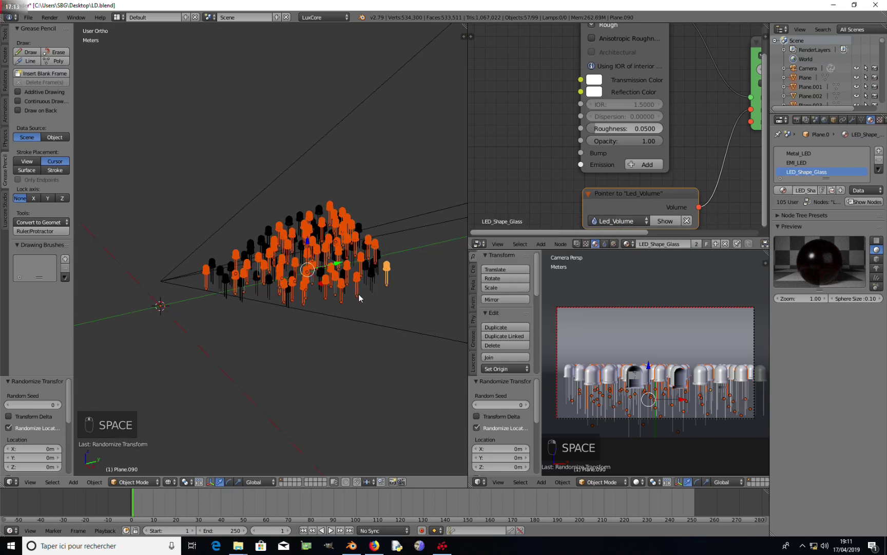
pyautogui.press('r')
pyautogui.rightClick(412, 294)
pyautogui.moveTo(412, 294); pyautogui.dragTo(380, 298, button='middle')
# - Show the scene in solid shading and, with one LED selected, enable proportional editing with Random falloff
pyautogui.rightClick(319, 247)
pyautogui.press('z')
pyautogui.moveTo(319, 246)
pyautogui.mouseDown(button='middle')
pyautogui.moveTo(339, 293)
pyautogui.moveTo(364, 303)
pyautogui.moveTo(316, 278)
pyautogui.mouseUp(button='middle')
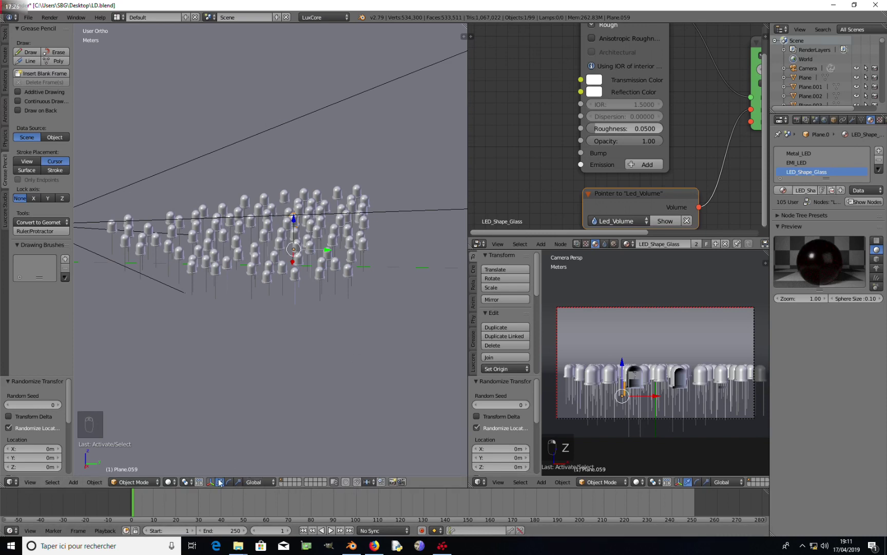
pyautogui.press('o')
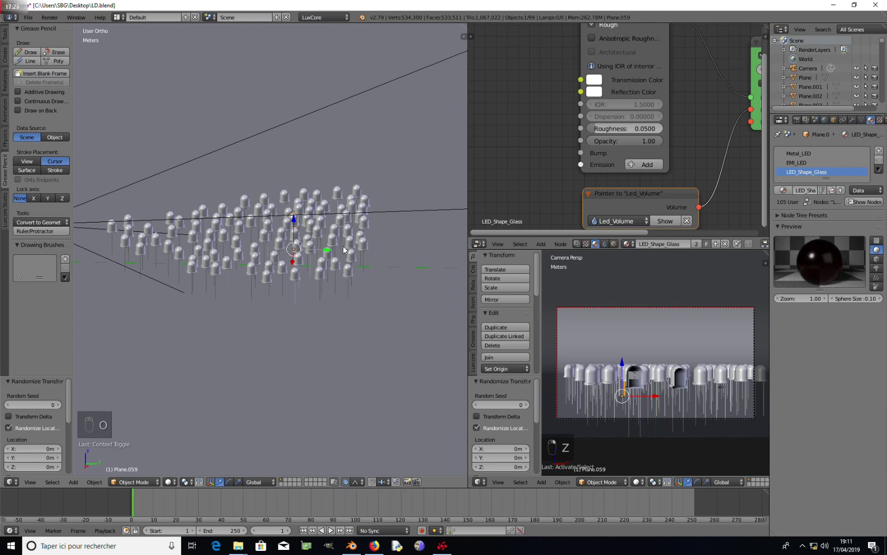
pyautogui.click(356, 482)
pyautogui.click(372, 400)
pyautogui.press('r')
pyautogui.rightClick(405, 309)
# - Hide the camera and the curved backdrop so that only the LEDs stay in view
pyautogui.scroll(-6, 320, 321)
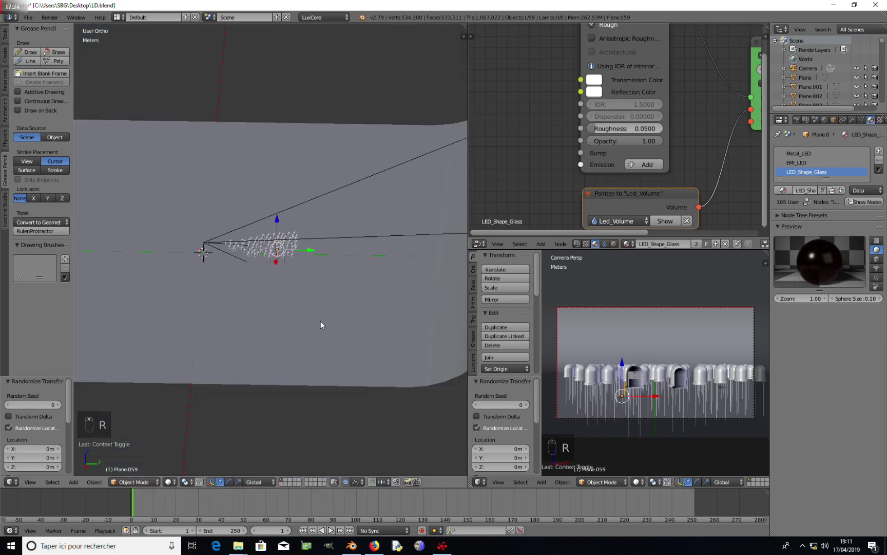
pyautogui.rightClick(351, 237)
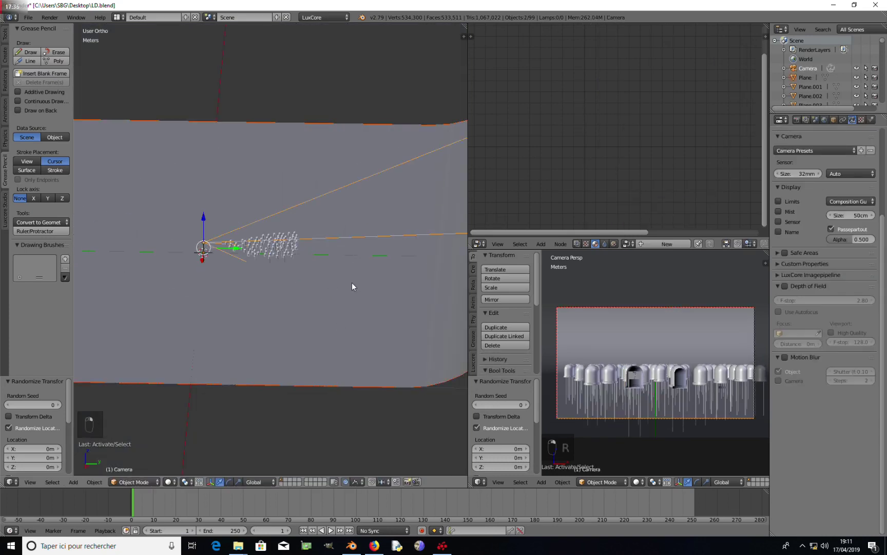
pyautogui.press('h')
pyautogui.moveTo(342, 303); pyautogui.dragTo(302, 287, button='middle')
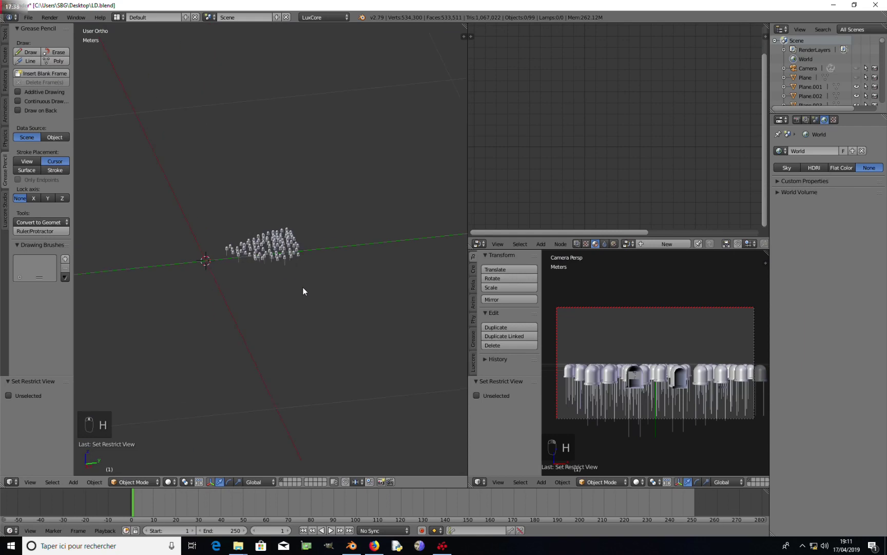
# - From the side view, scatter the LEDs by moving one about -1.99 cm in Y and 1.03 cm in Z, proportional size 1.00
pyautogui.rightClick(282, 252)
pyautogui.press('KP_3')
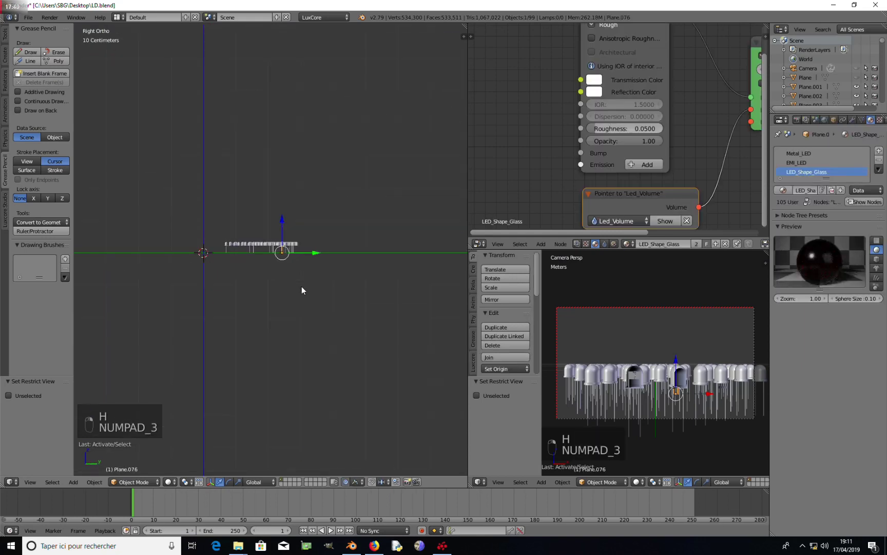
pyautogui.scroll(4, 286, 271)
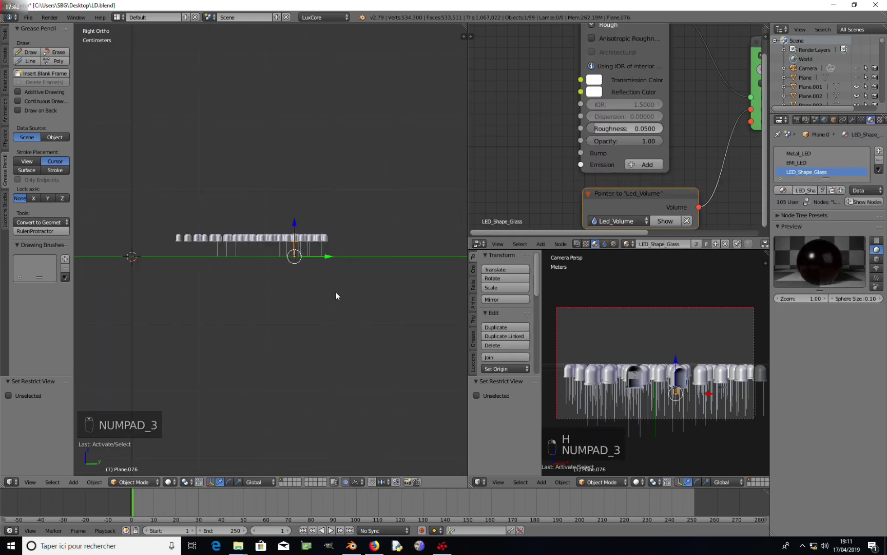
pyautogui.press('g')
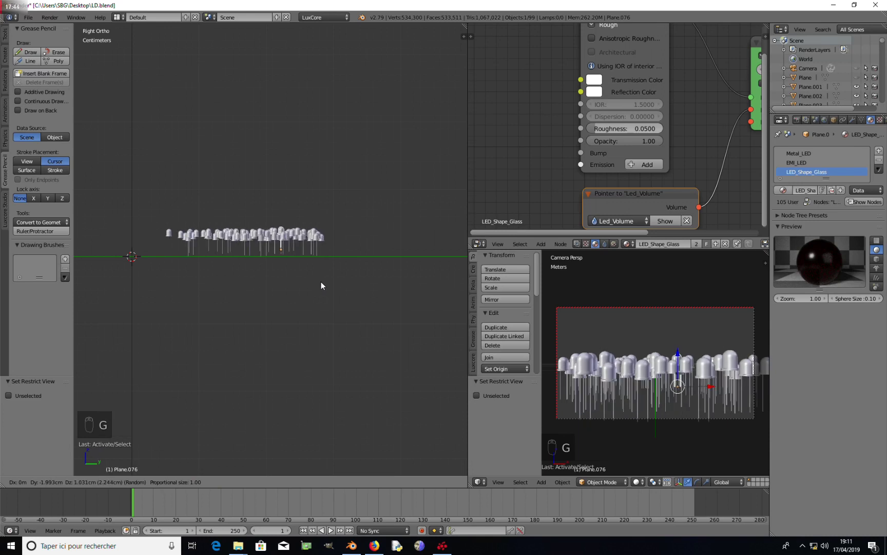
pyautogui.click(321, 282)
# - Tilt the LEDs randomly by rotating the same LED about -14.9° in the side view and -15.5° from another angle, proportional size 0.10
pyautogui.press('r')
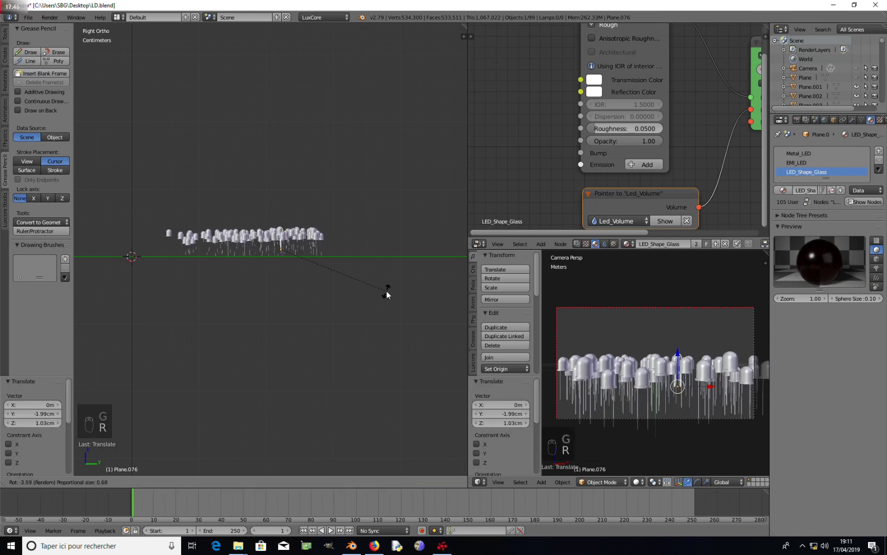
pyautogui.scroll(10, 381, 291)
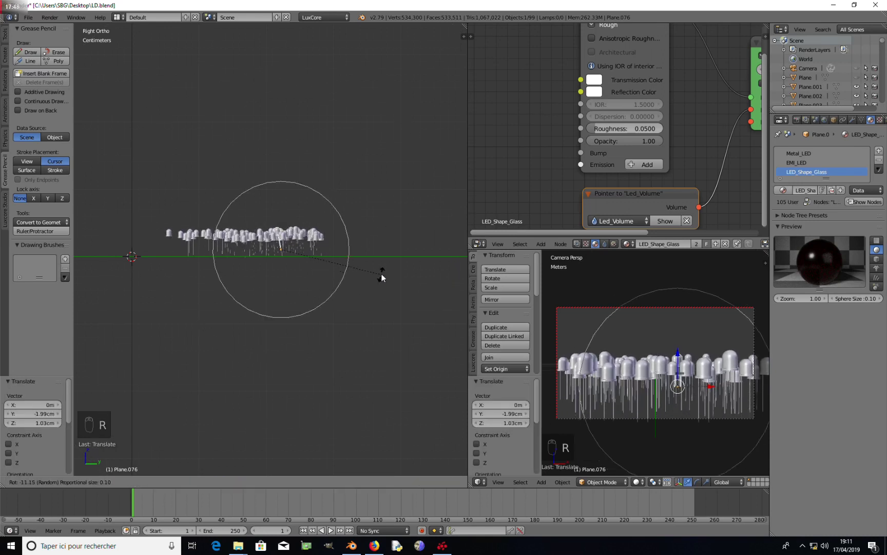
pyautogui.click(382, 271)
pyautogui.press('KP_3')
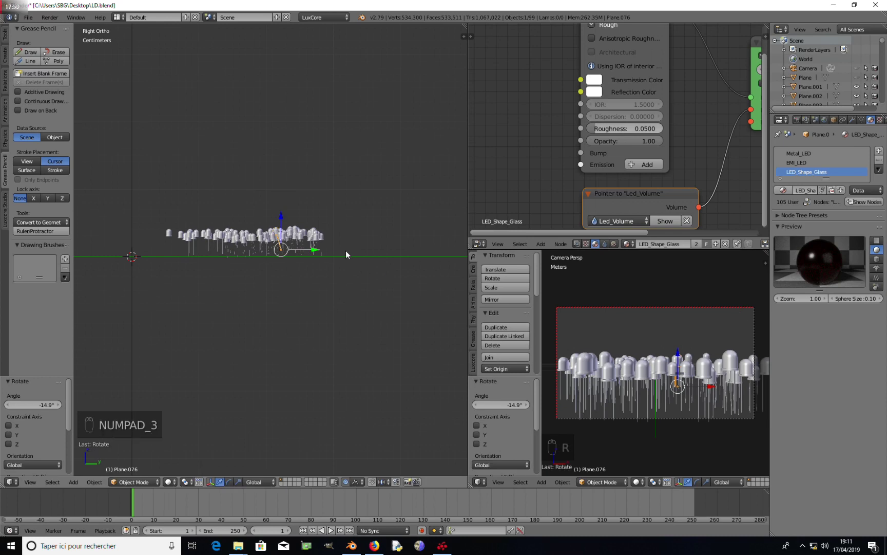
pyautogui.moveTo(331, 266); pyautogui.dragTo(293, 274, button='middle')
pyautogui.press('r')
pyautogui.click(367, 239)
pyautogui.moveTo(367, 240); pyautogui.dragTo(326, 244, button='middle')
# - Rotate an LED near the outer back corner by about 19.7° with random proportional influence
pyautogui.rightClick(300, 245)
pyautogui.press('r')
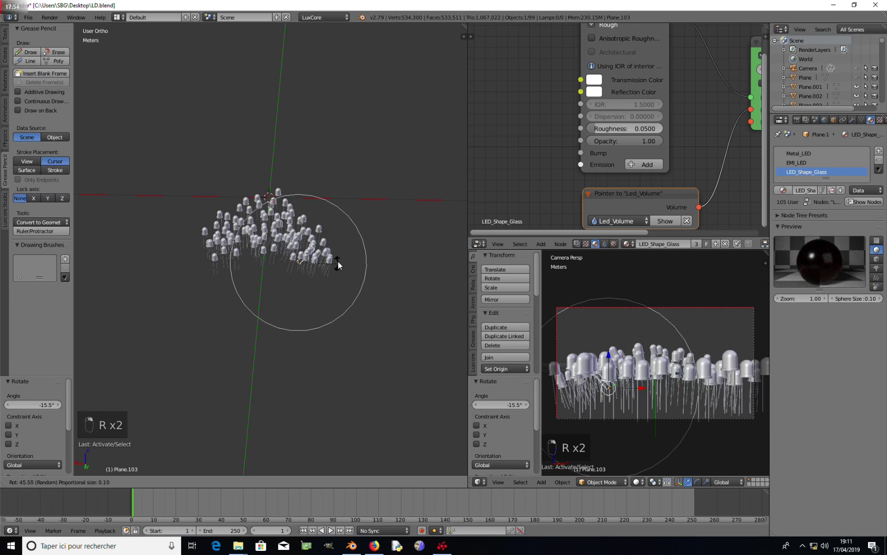
pyautogui.click(342, 242)
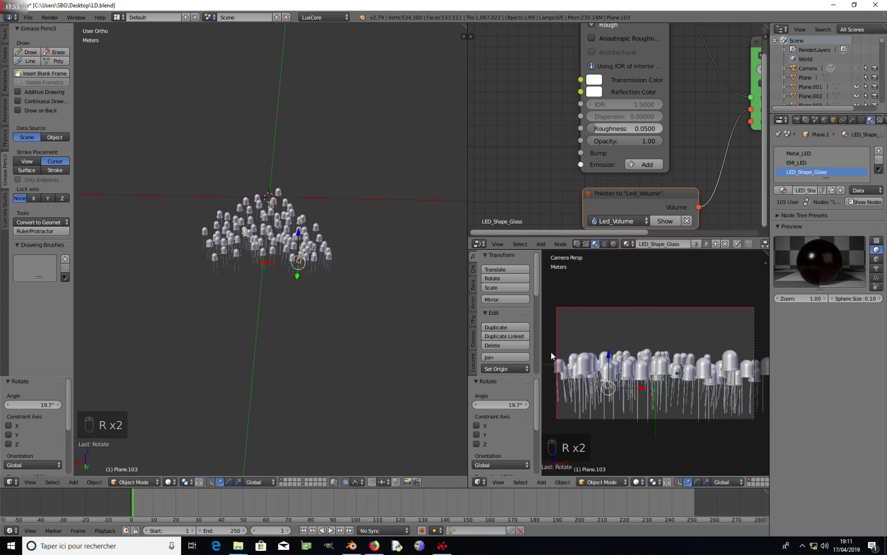
# - Lower one LED by about 1.43 cm in Z, and lower the tall LED on the opposite side of the camera frame
pyautogui.rightClick(614, 366)
pyautogui.press('g')
pyautogui.press('z')
pyautogui.click(616, 400)
pyautogui.rightClick(729, 368)
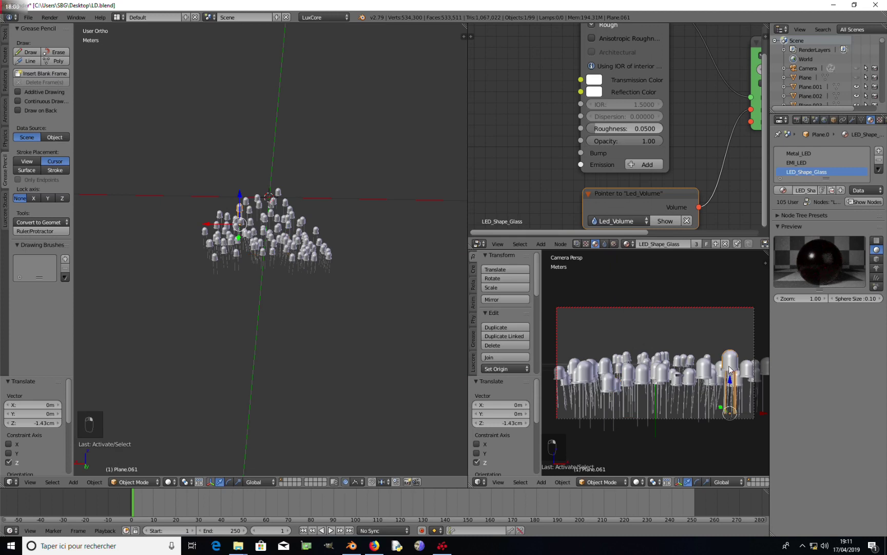
pyautogui.press('g')
pyautogui.press('z')
pyautogui.click(726, 366)
# - Rotate another LED beside the lowered tall one by about -25.7° with random proportional influence
pyautogui.rightClick(724, 362)
pyautogui.press('r')
pyautogui.click(745, 360)
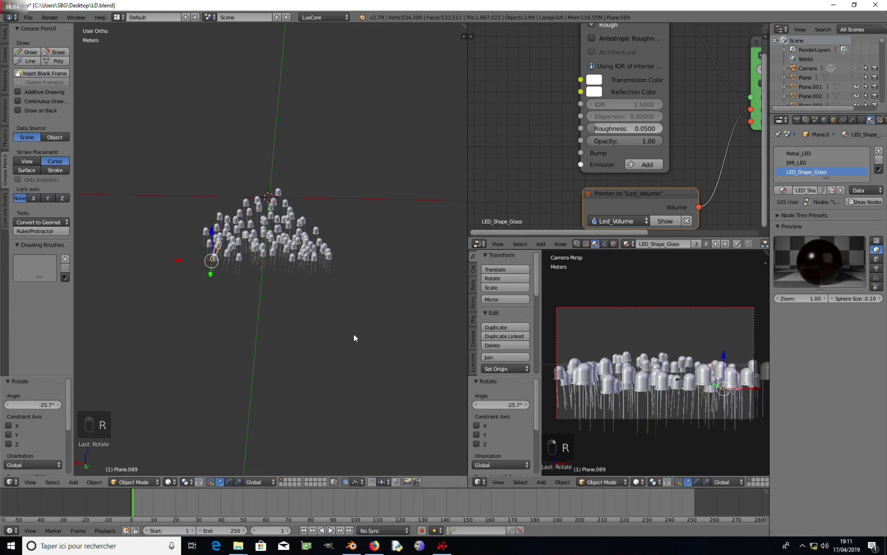
# - Move an LED in the outer part of the group by about -1.48 cm in X, -9.54 mm in Y and 1.93 cm in Z
pyautogui.rightClick(300, 241)
pyautogui.press('g')
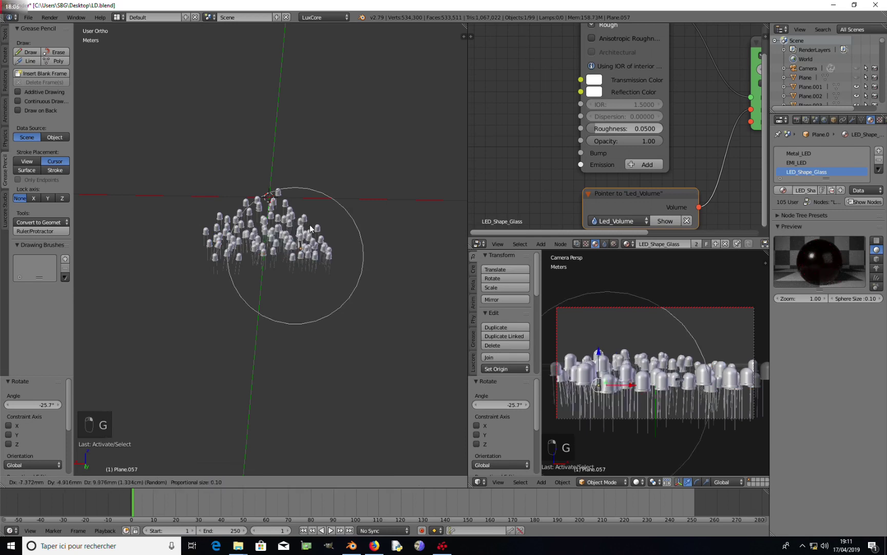
pyautogui.click(315, 221)
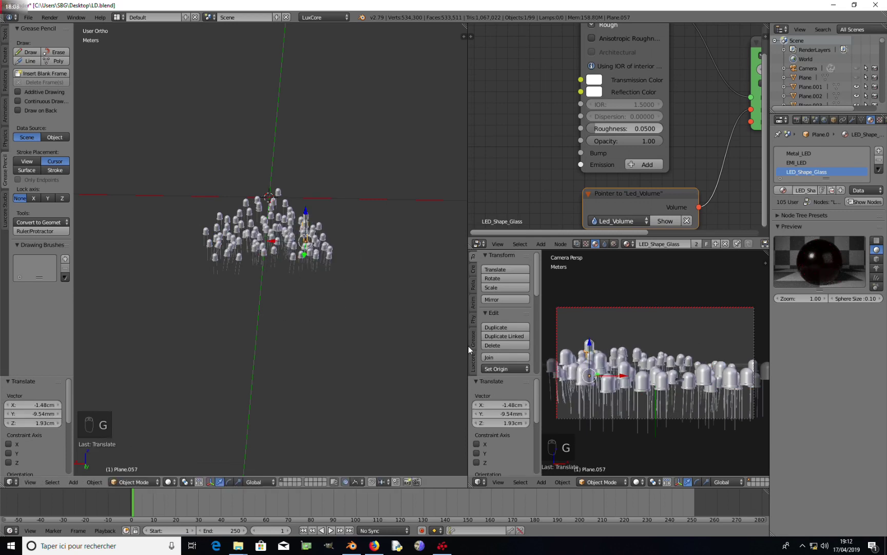
# - Shift an LED near the camera frame's edge by about -1.82 mm in X and -1.34 cm in Z with a smaller proportional size
pyautogui.rightClick(574, 378)
pyautogui.press('g')
pyautogui.scroll(4, 573, 393)
pyautogui.click(573, 394)
pyautogui.rightClick(719, 383)
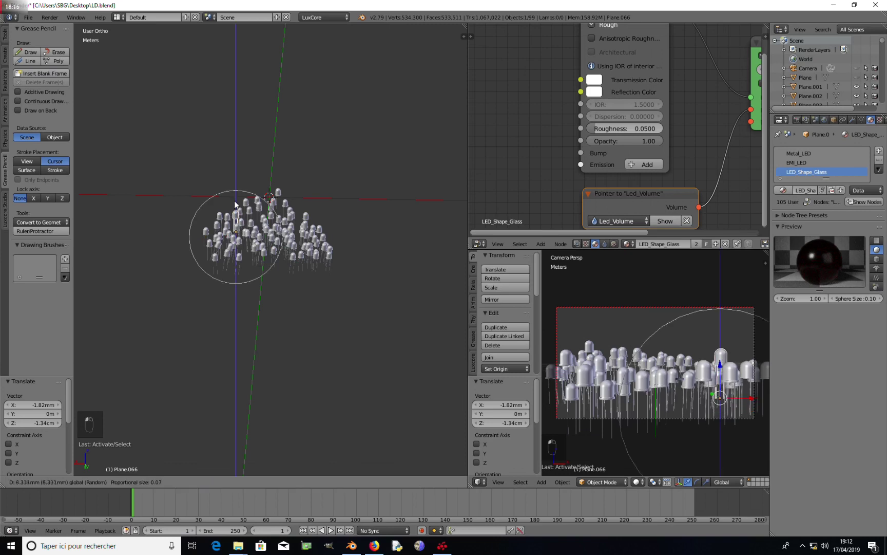
# - Select all the LEDs and move them to the second layer
pyautogui.press('a')
pyautogui.press('a')
pyautogui.press('a')
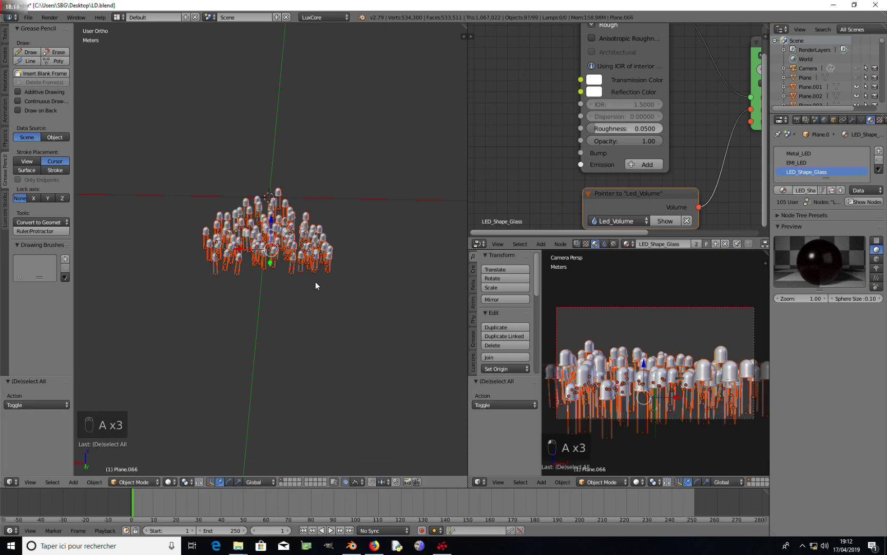
pyautogui.press('m')
pyautogui.click(400, 298)
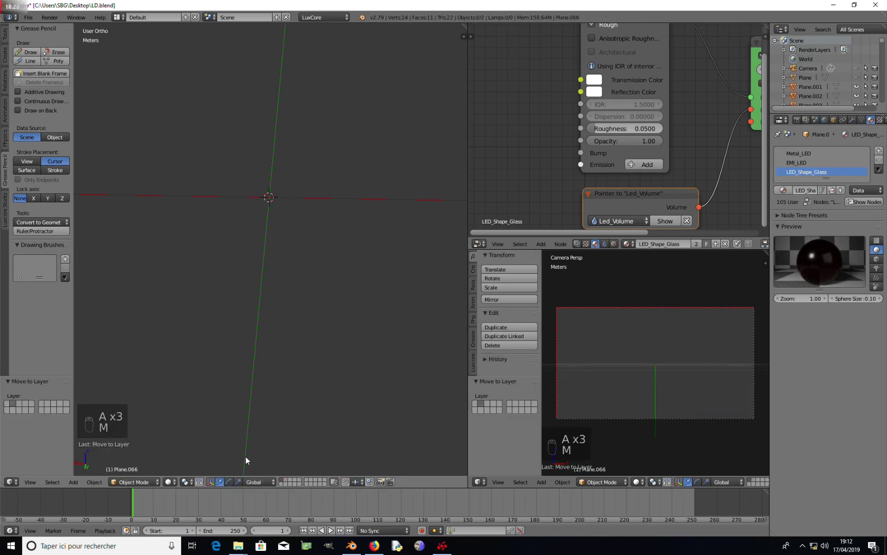
# - Unhide the backdrop and camera, deselect everything and look through the camera in the large viewport
pyautogui.hotkey('alt', 'h')
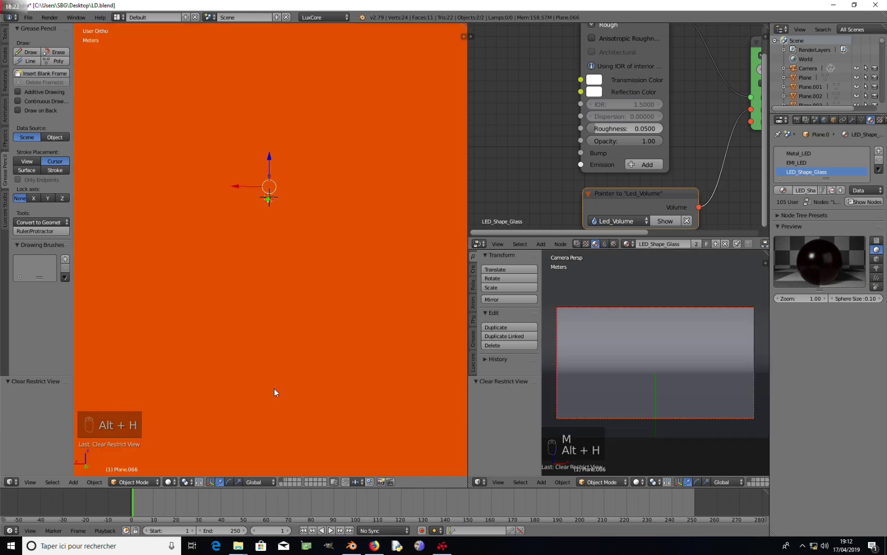
pyautogui.scroll(-5, 275, 389)
pyautogui.moveTo(314, 371); pyautogui.dragTo(222, 362, button='middle')
pyautogui.press('a')
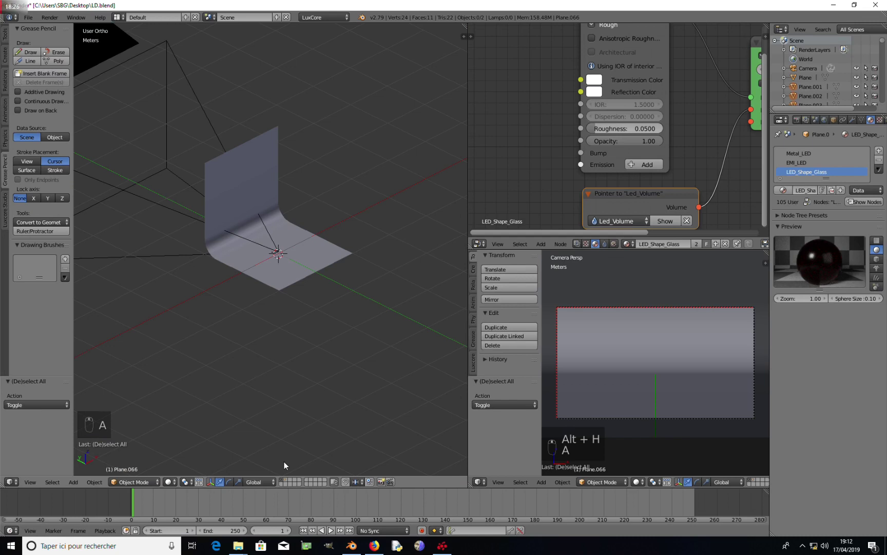
pyautogui.press('KP_0')
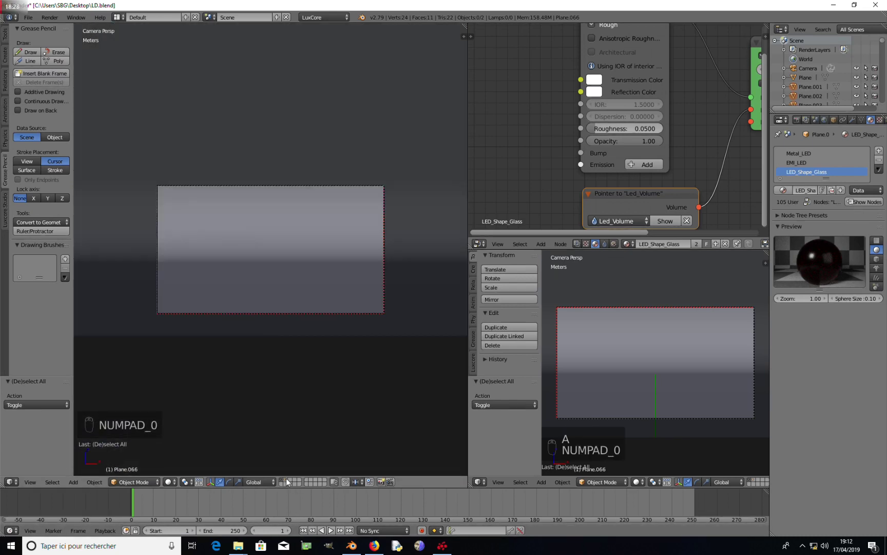
# - Show the LED layer together with the backdrop, switch the large viewport to wireframe and turn off proportional editing
pyautogui.click(287, 478)
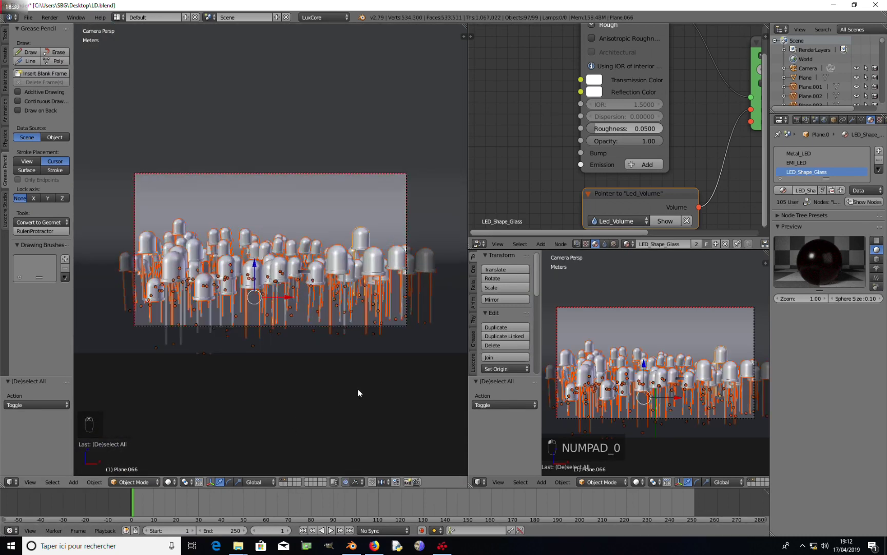
pyautogui.press('z')
pyautogui.press('o')
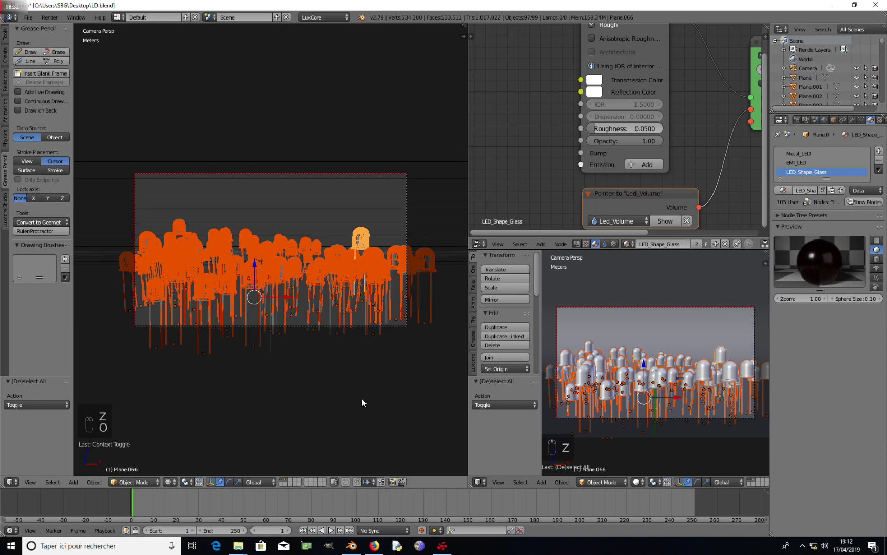
# - Select the camera and raise it by 1.31 cm along the global Z axis in solid display
pyautogui.rightClick(335, 173)
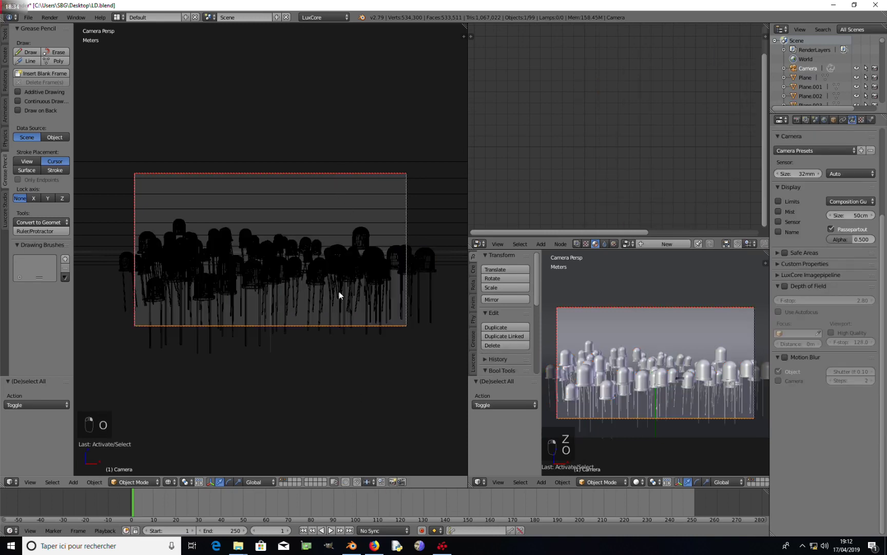
pyautogui.moveTo(695, 388); pyautogui.dragTo(677, 396, button='middle')
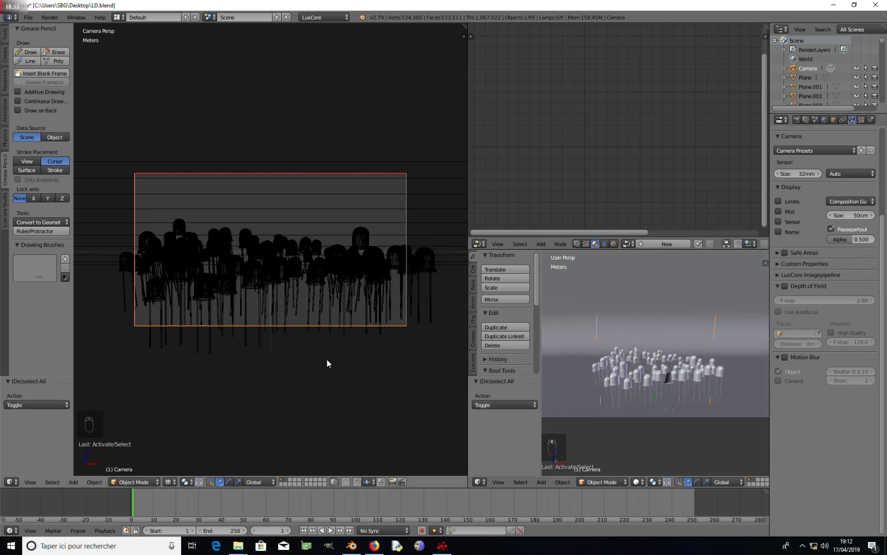
pyautogui.press('z')
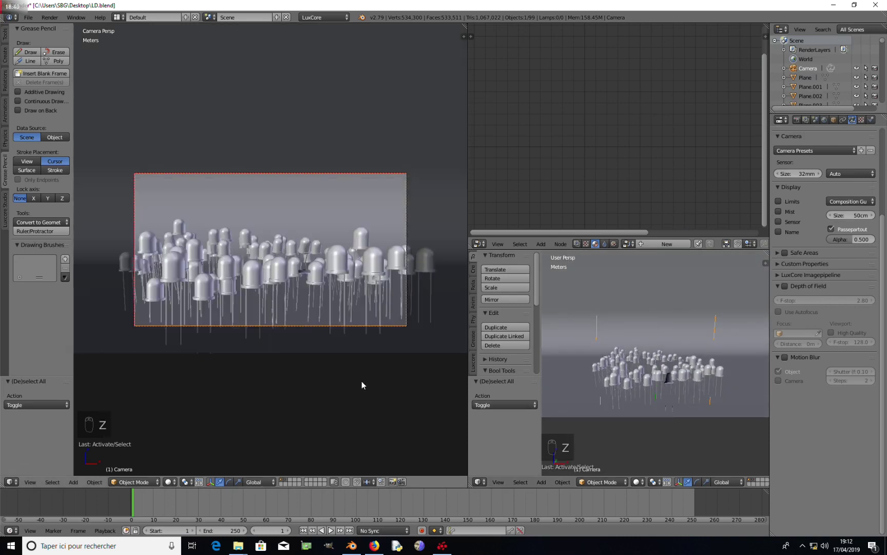
pyautogui.press('g')
pyautogui.press('z')
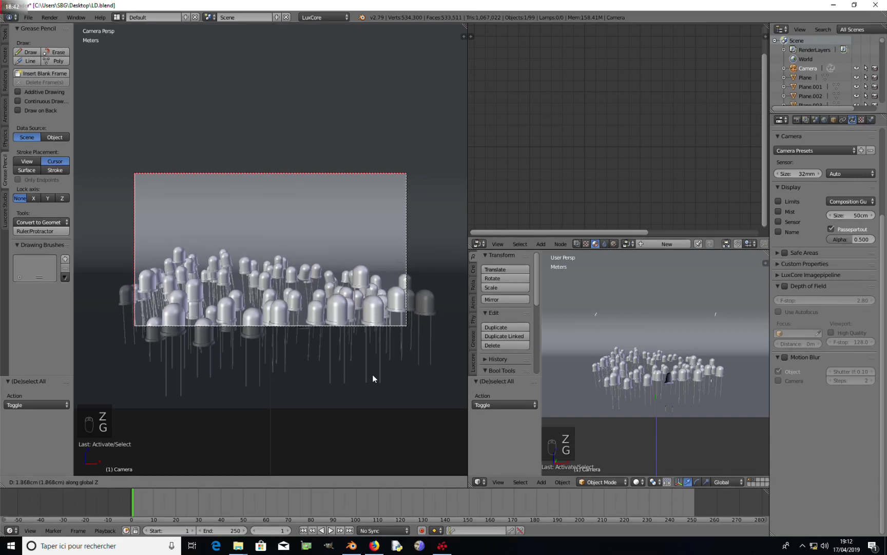
pyautogui.click(375, 378)
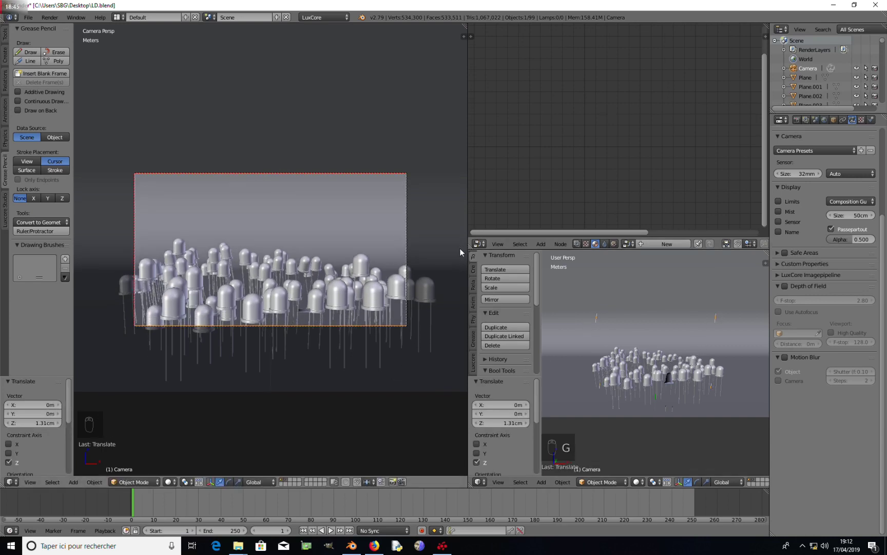
# - Turn the node editor into a 3D viewport with a right side view and rotate the camera by 8.24° there
pyautogui.click(478, 244)
pyautogui.click(495, 233)
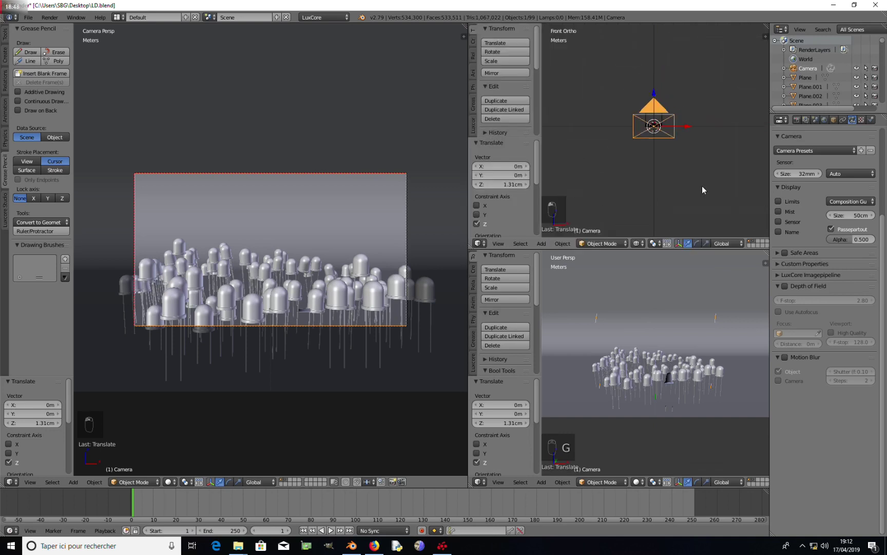
pyautogui.press('KP_3')
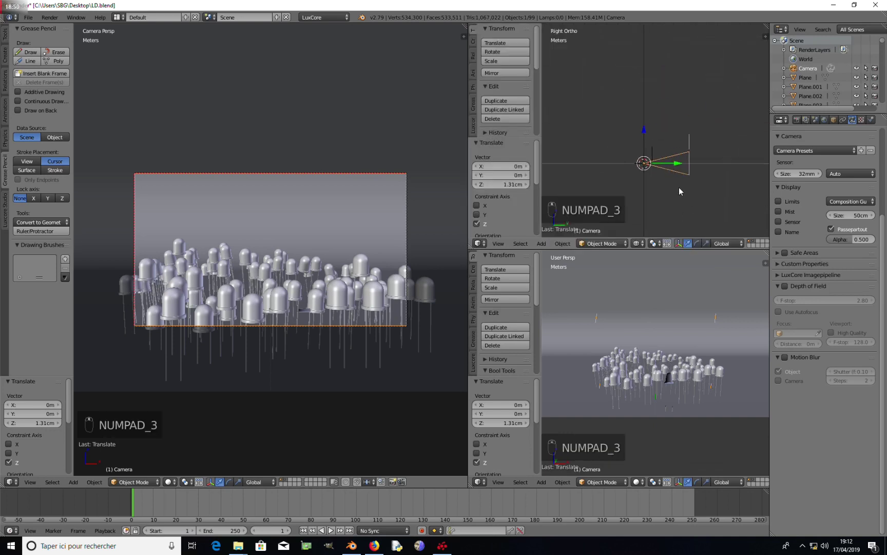
pyautogui.scroll(5, 673, 200)
pyautogui.keyDown('shift'); pyautogui.moveTo(545, 95); pyautogui.dragTo(551, 123, button='middle'); pyautogui.keyUp('shift')
pyautogui.scroll(12, 739, 155)
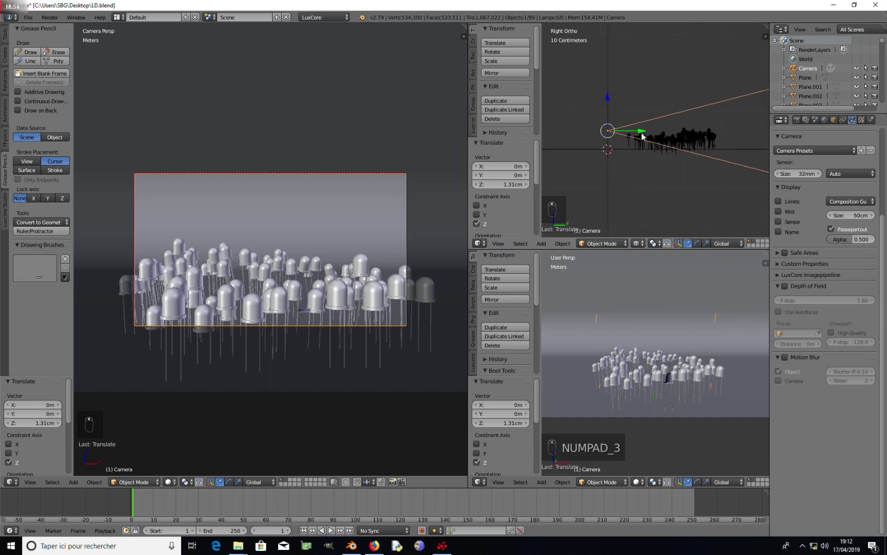
pyautogui.press('r')
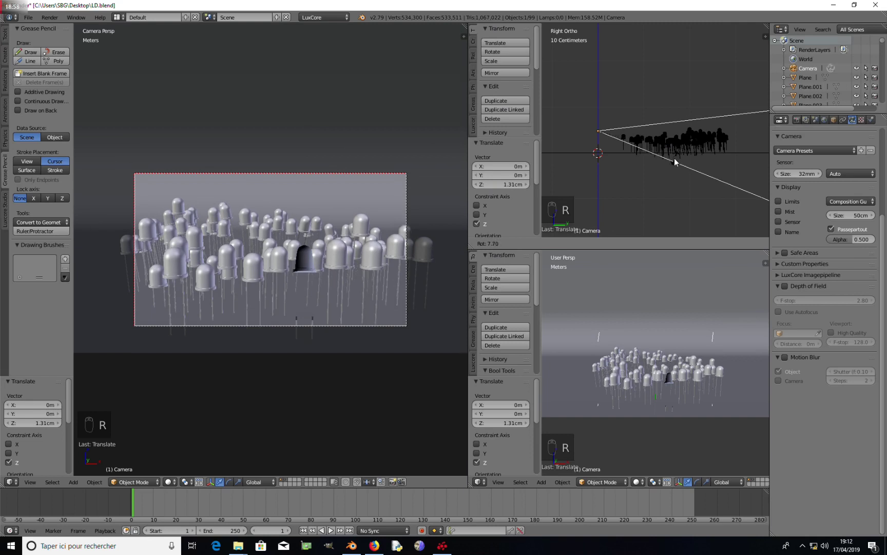
pyautogui.click(664, 173)
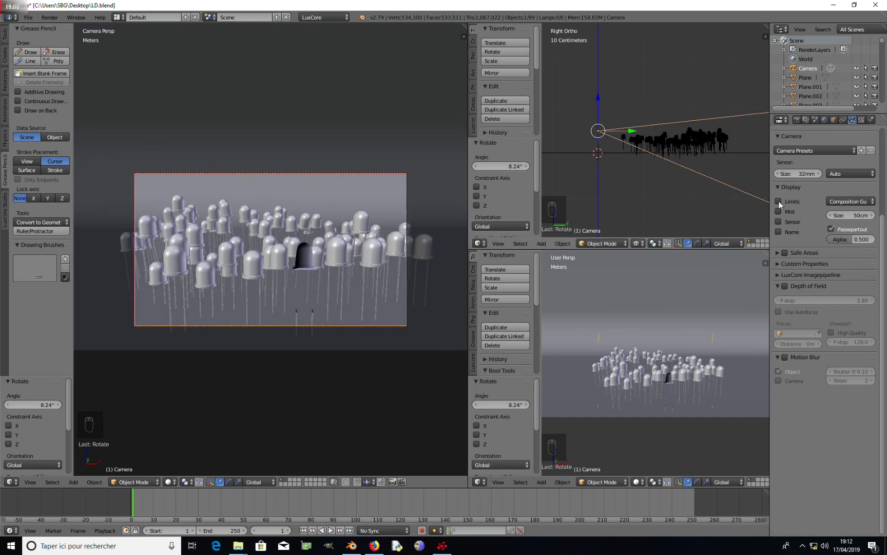
# - Set the large viewport's clipping start to 1 mm in its view settings
pyautogui.scroll(5, 847, 159)
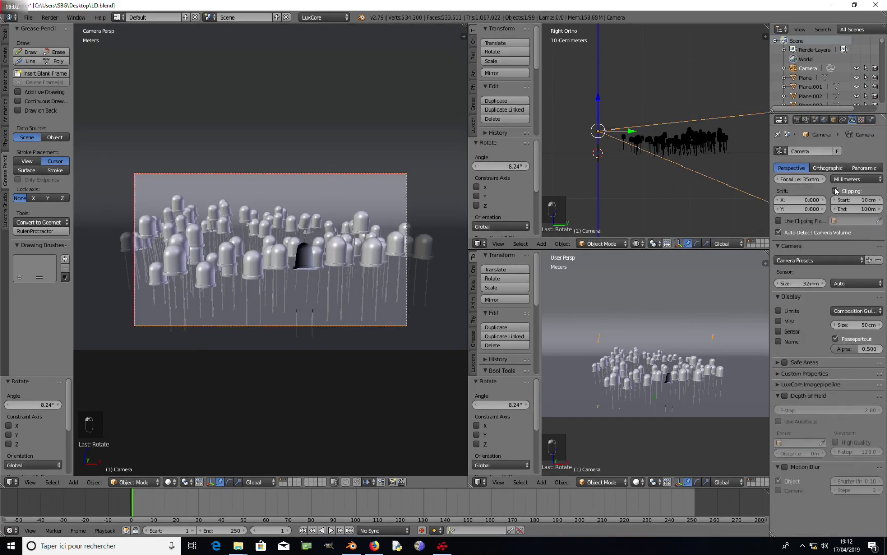
pyautogui.scroll(-5, 513, 282)
pyautogui.scroll(-5, 492, 292)
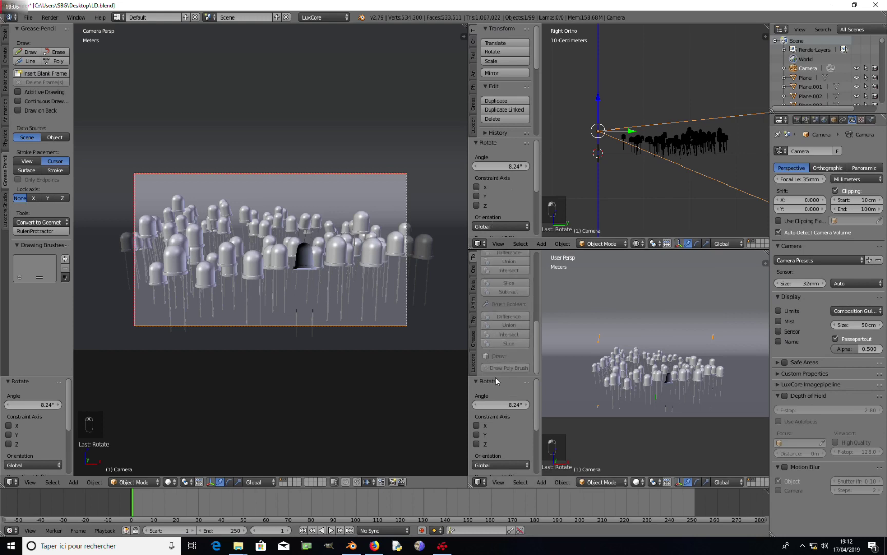
pyautogui.press('n')
pyautogui.click(396, 241)
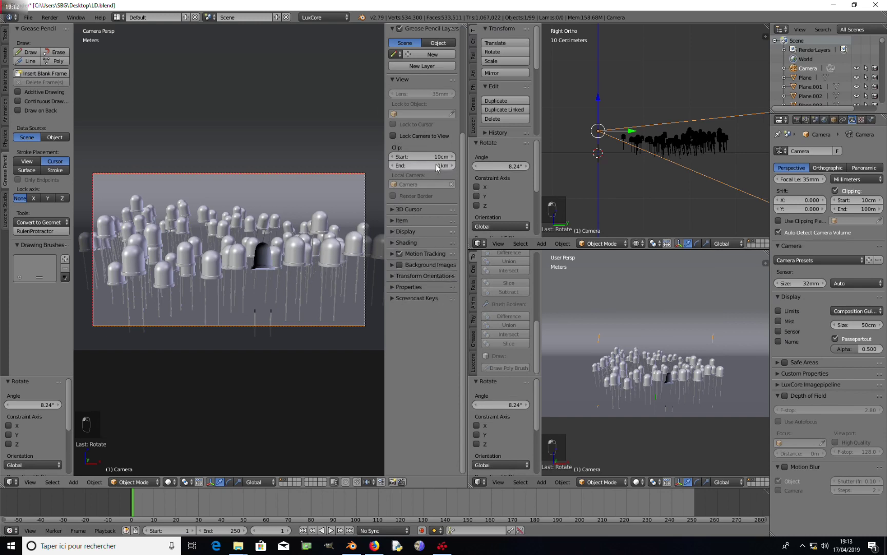
pyautogui.moveTo(435, 158); pyautogui.dragTo(411, 157)
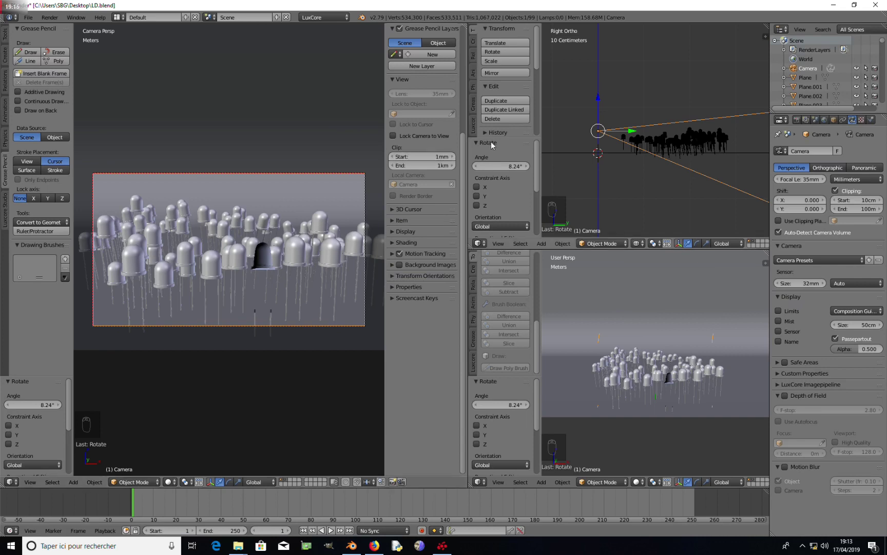
pyautogui.keyDown('shift'); pyautogui.moveTo(323, 236); pyautogui.dragTo(323, 250, button='middle'); pyautogui.keyUp('shift')
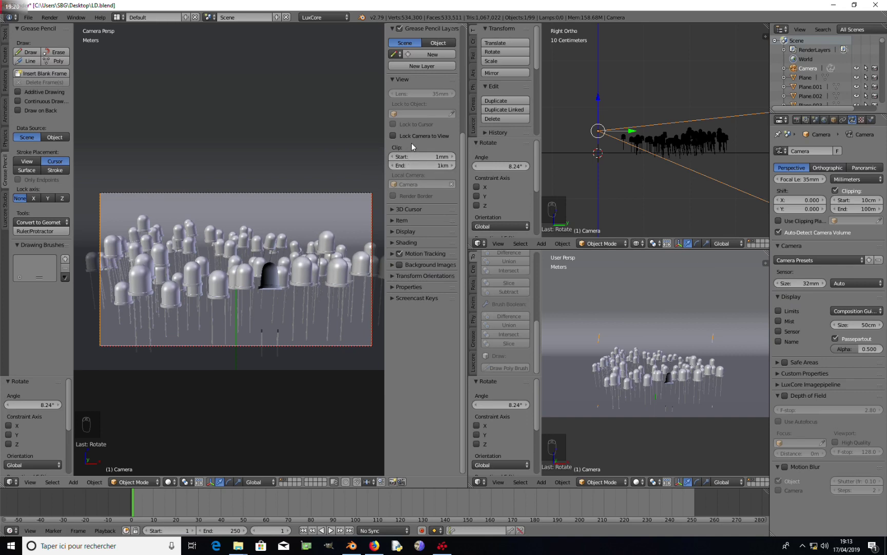
pyautogui.click(403, 80)
# - Move the camera by -7.48 mm along Y and look through it in the small viewport showing the LEDs in perspective
pyautogui.moveTo(300, 254); pyautogui.dragTo(365, 316, button='middle')
pyautogui.scroll(-3, 344, 308)
pyautogui.moveTo(320, 278); pyautogui.dragTo(325, 279)
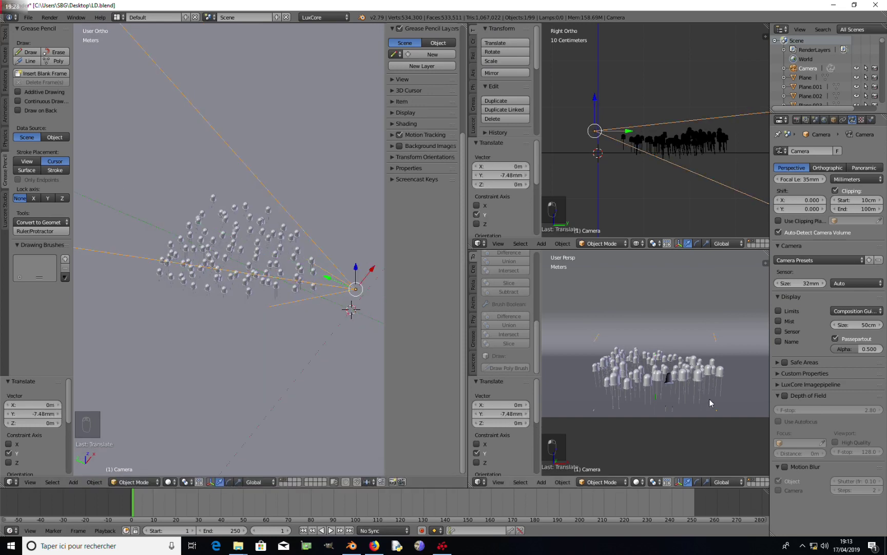
pyautogui.press('KP_0')
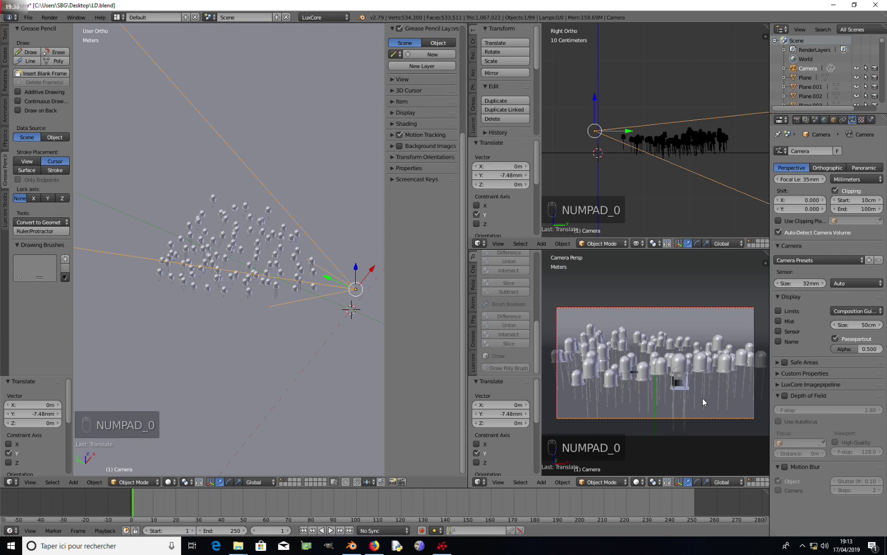
# - Pull the camera back along Y by about 2.72 cm and another 6.04 mm, checking the view's clipping settings
pyautogui.moveTo(627, 137); pyautogui.dragTo(615, 139)
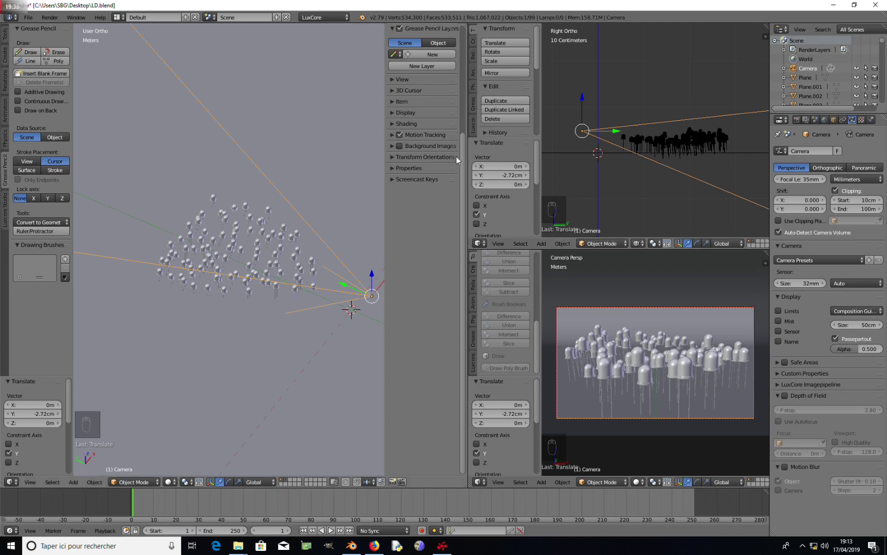
pyautogui.click(398, 112)
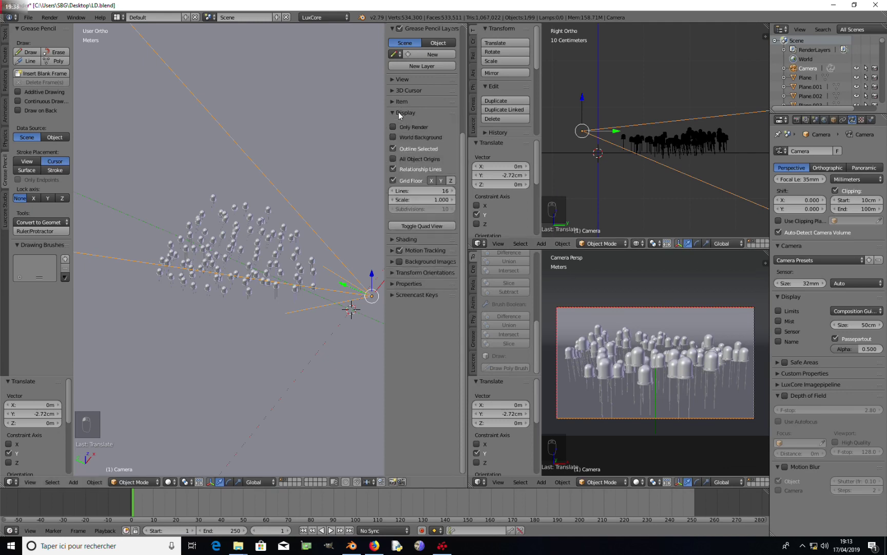
pyautogui.click(399, 112)
pyautogui.click(401, 82)
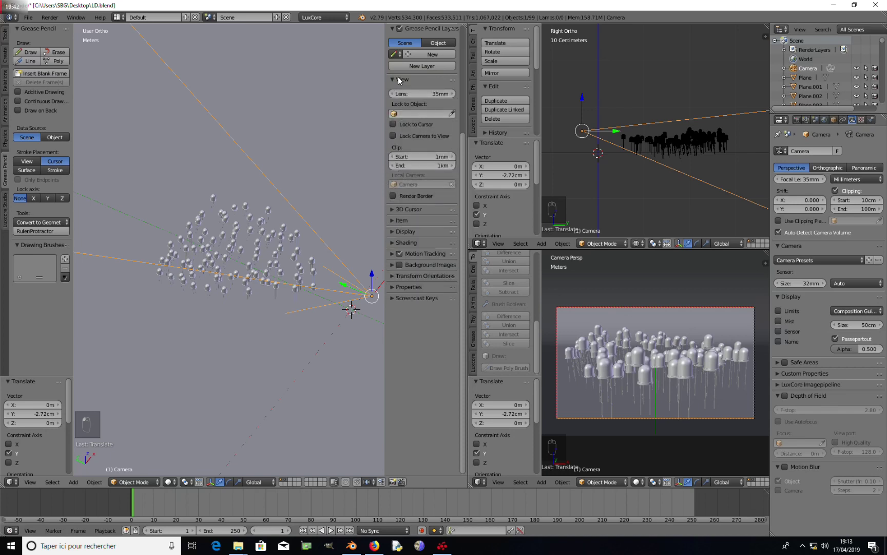
pyautogui.click(433, 156)
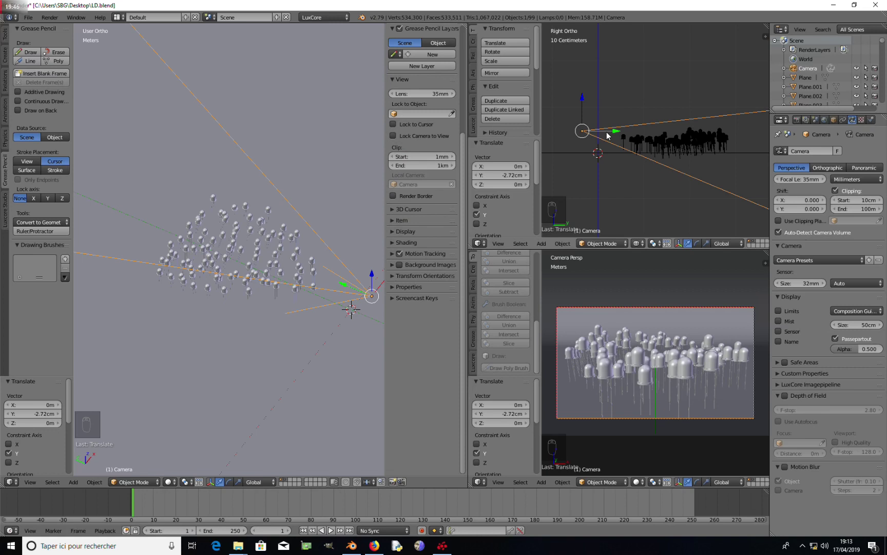
pyautogui.moveTo(615, 133); pyautogui.dragTo(611, 134)
pyautogui.scroll(4, 644, 152)
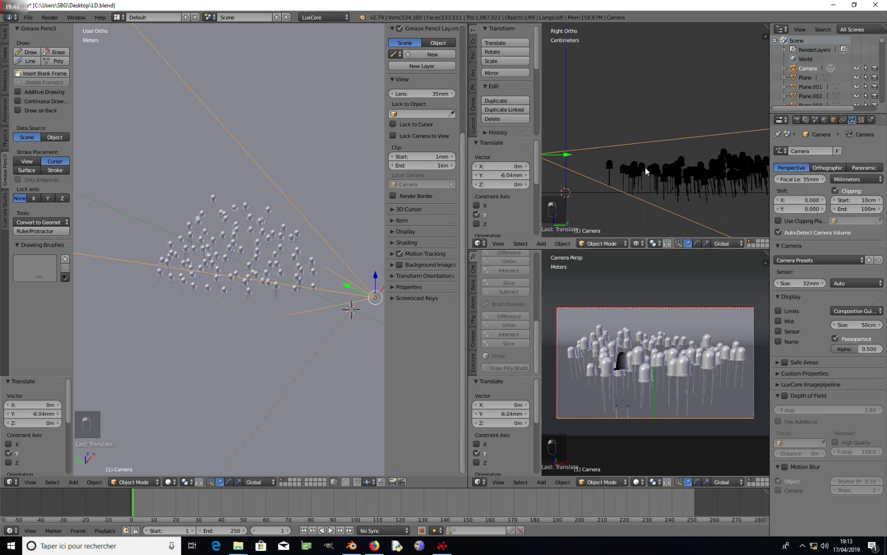
# - Measure the width of one LED with the ruler in a wireframe top view, without keeping the measurement
pyautogui.click(41, 231)
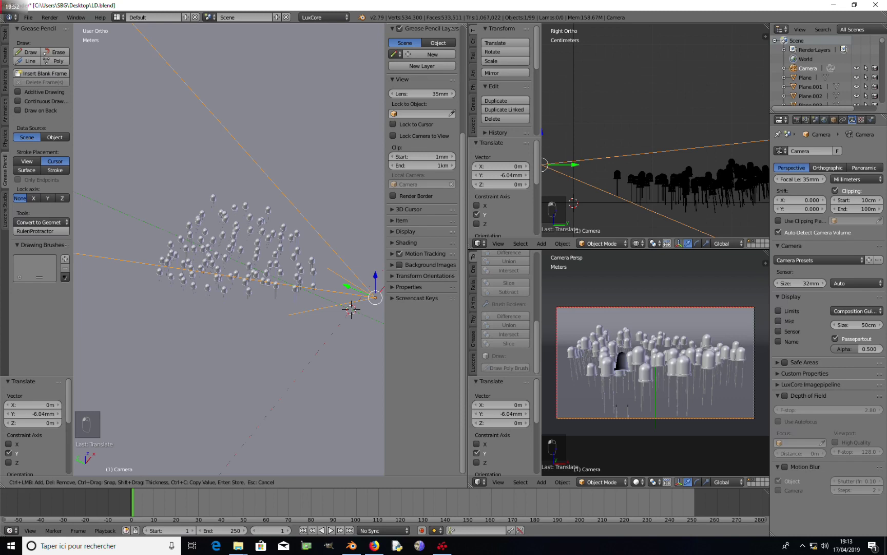
pyautogui.press('Escape')
pyautogui.press('KP_7')
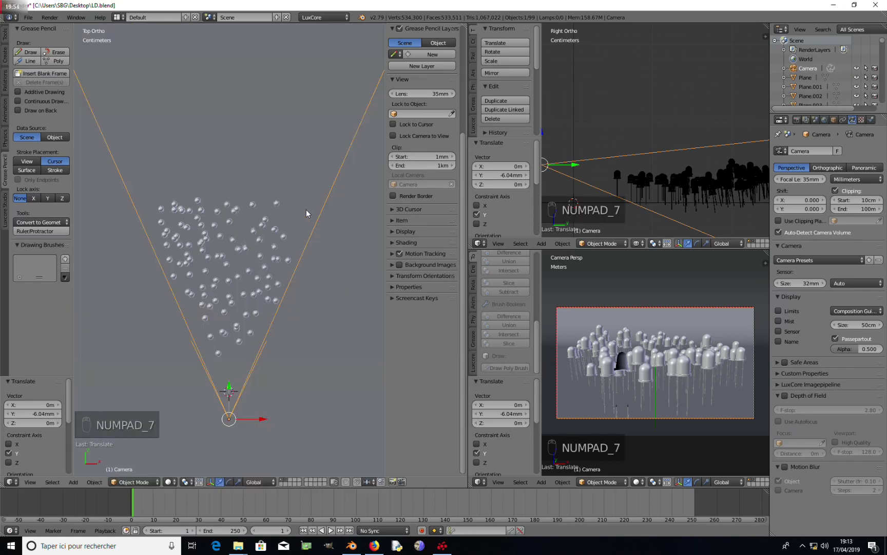
pyautogui.press('z')
pyautogui.scroll(8, 225, 283)
pyautogui.scroll(2, 224, 283)
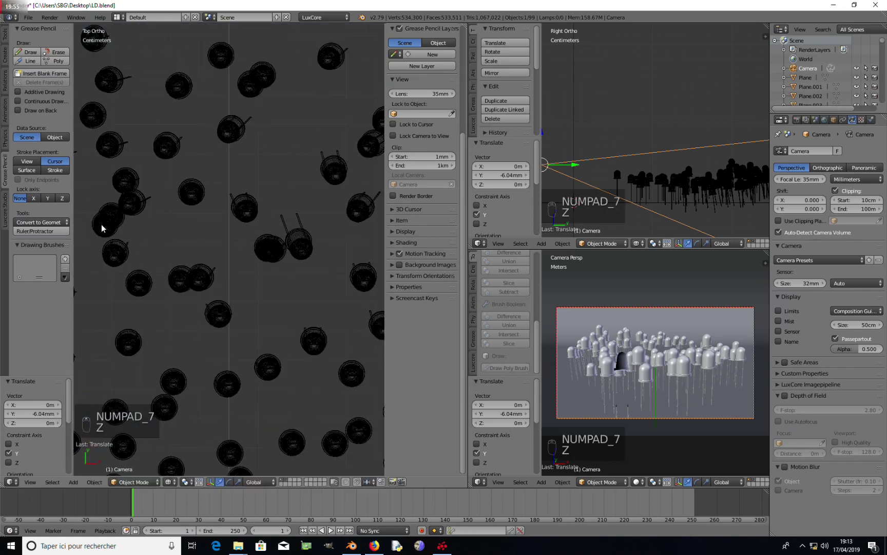
pyautogui.click(61, 229)
pyautogui.click(260, 247)
pyautogui.moveTo(260, 247); pyautogui.dragTo(283, 249)
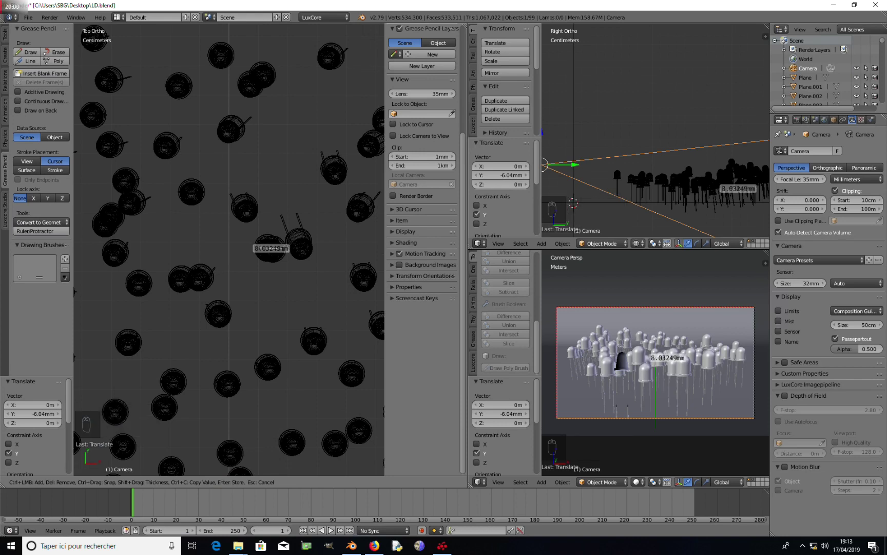
pyautogui.press('Escape')
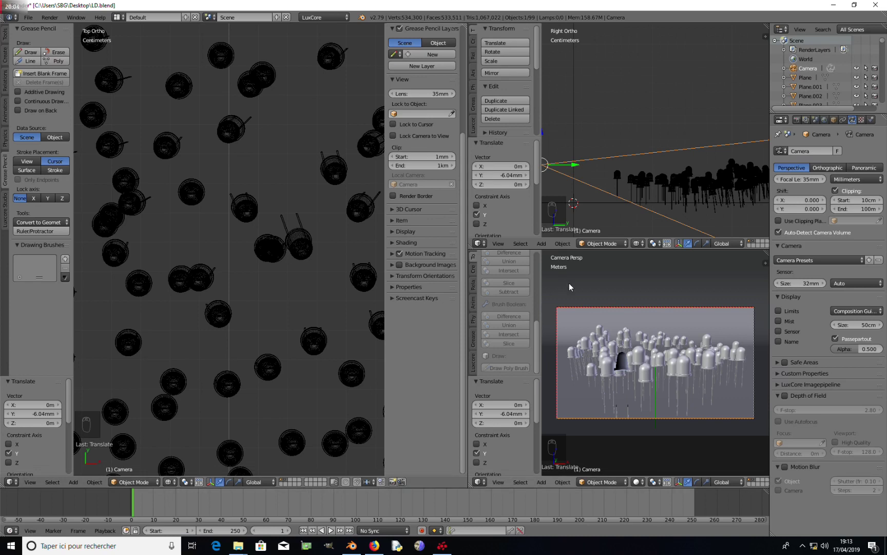
pyautogui.press('z')
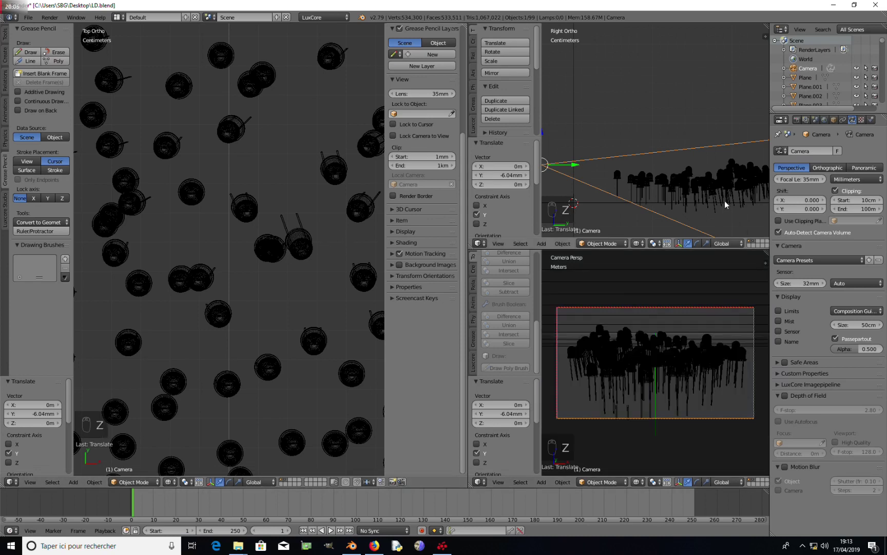
pyautogui.press('z')
pyautogui.press('z')
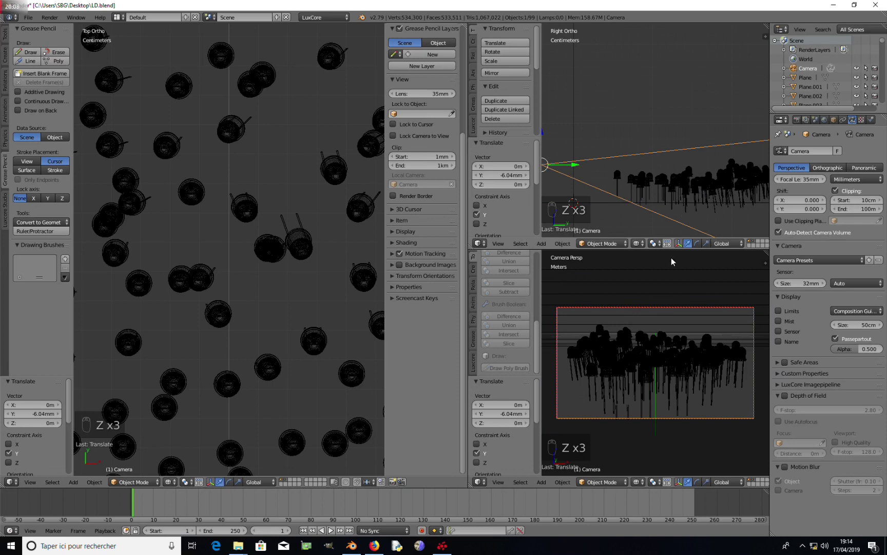
pyautogui.press('z')
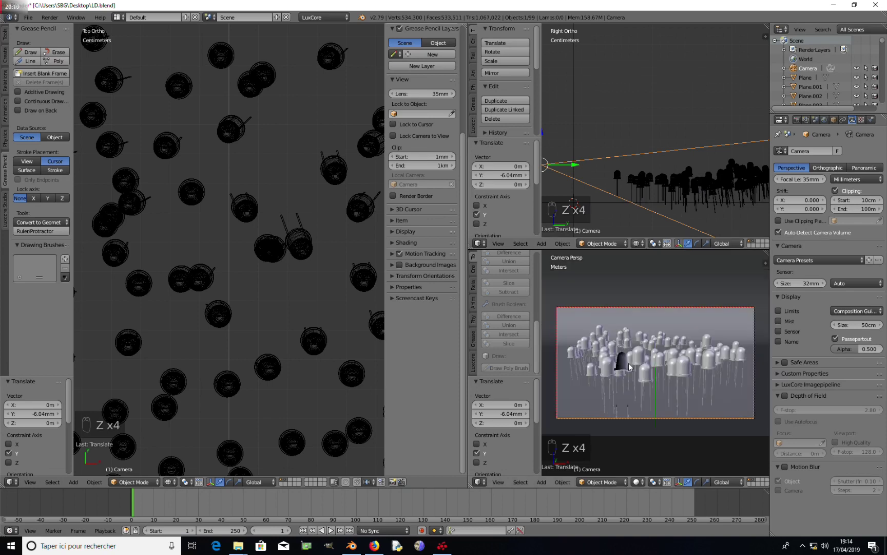
# - Reframe the LEDs by moving the camera about -1.81 cm in Y, rotating it 8.86°, and shifting it 1.27 cm in Y and 2.69 cm in Z
pyautogui.scroll(-1, 360, 288)
pyautogui.moveTo(573, 164); pyautogui.dragTo(559, 164)
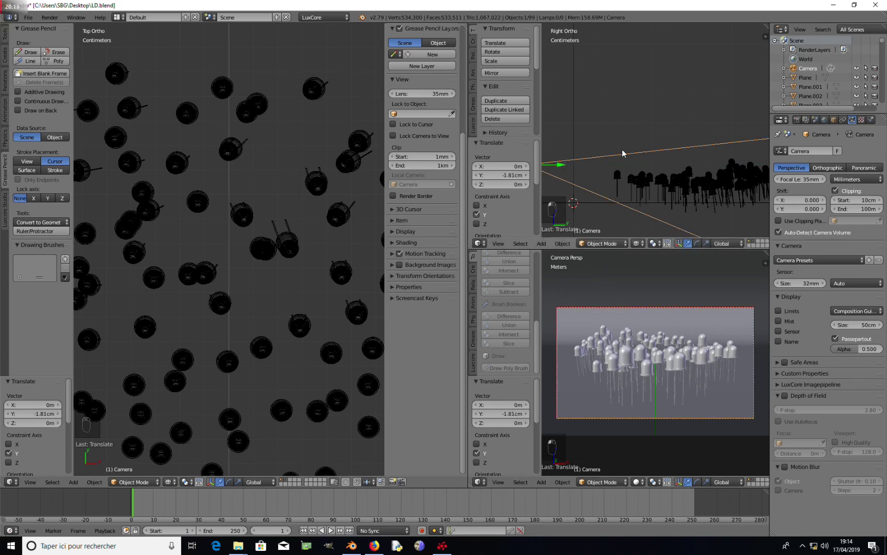
pyautogui.press('r')
pyautogui.click(648, 166)
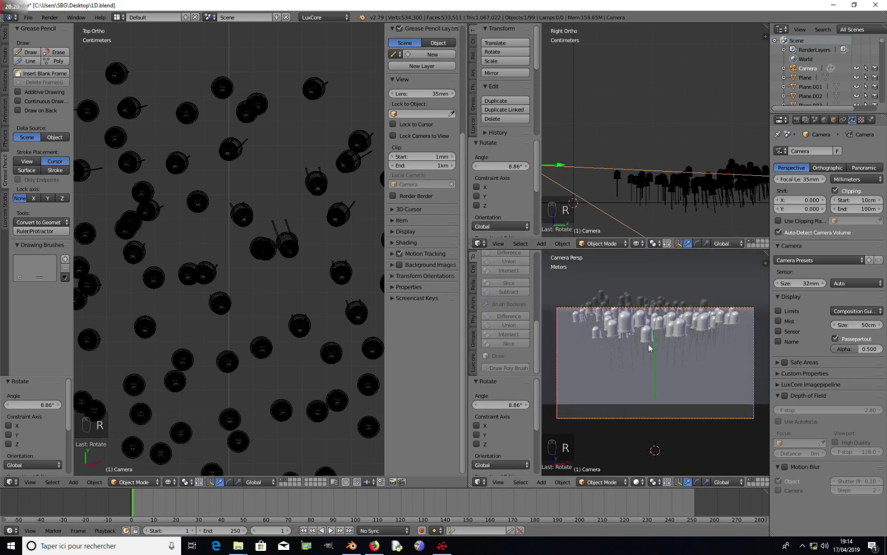
pyautogui.press('g')
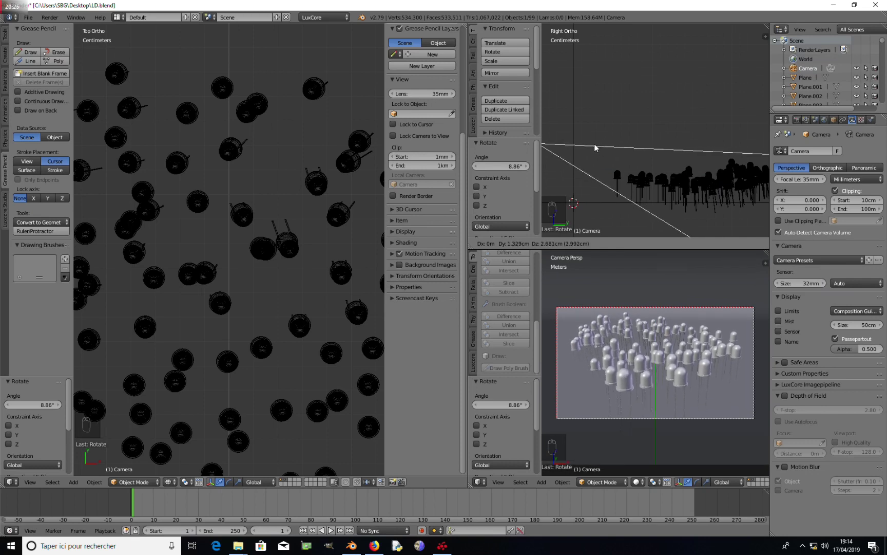
pyautogui.click(591, 143)
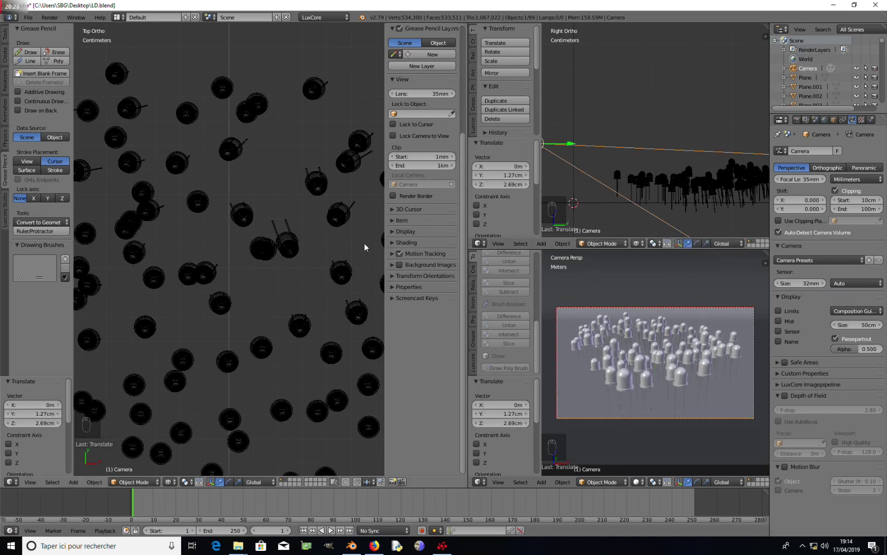
# - Hide the layer holding the camera and circle-select a cluster of LEDs on the left side of the field
pyautogui.scroll(-6, 272, 249)
pyautogui.press('a')
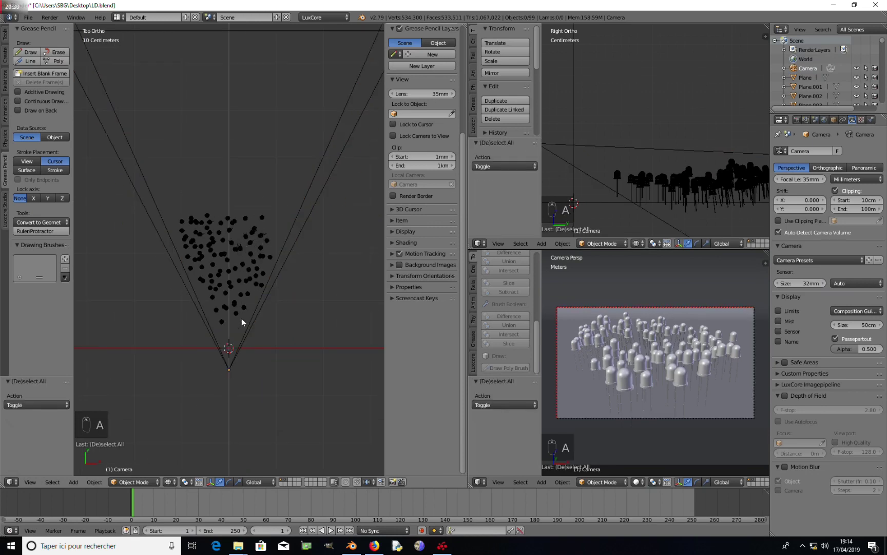
pyautogui.click(288, 480)
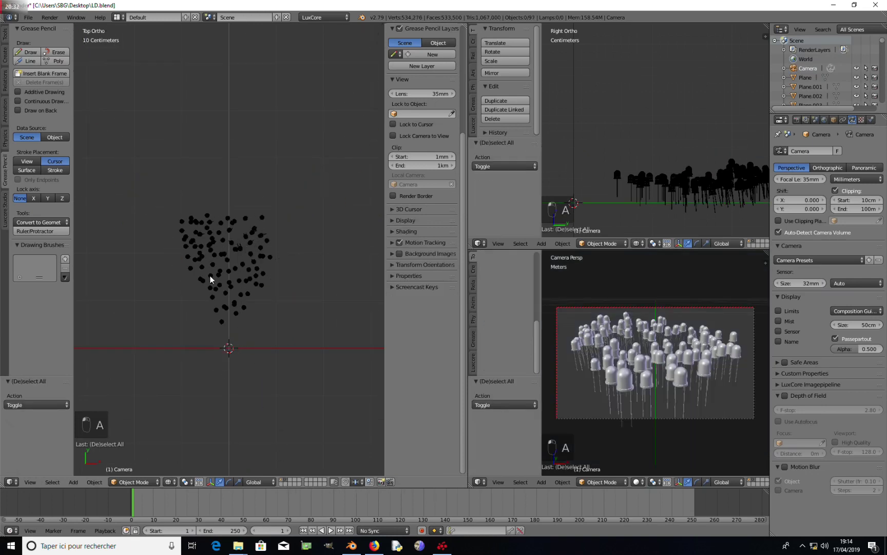
pyautogui.rightClick(202, 260)
pyautogui.press('c')
pyautogui.moveTo(204, 273)
pyautogui.mouseDown()
pyautogui.moveTo(208, 254)
pyautogui.moveTo(216, 266)
pyautogui.moveTo(212, 242)
pyautogui.moveTo(220, 253)
pyautogui.moveTo(211, 254)
pyautogui.mouseUp()
pyautogui.rightClick(210, 256)
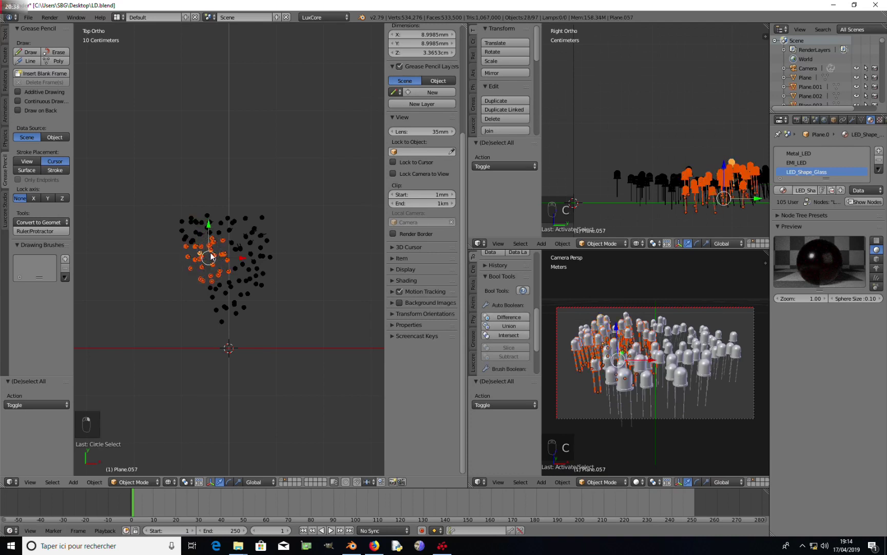
# - Duplicate the LED cluster three times across the back, offset in X/Y by about -7.5/13.1 cm, 9.65/2.05 cm and 9.55/0.68 cm
pyautogui.hotkey('shift', 'd')
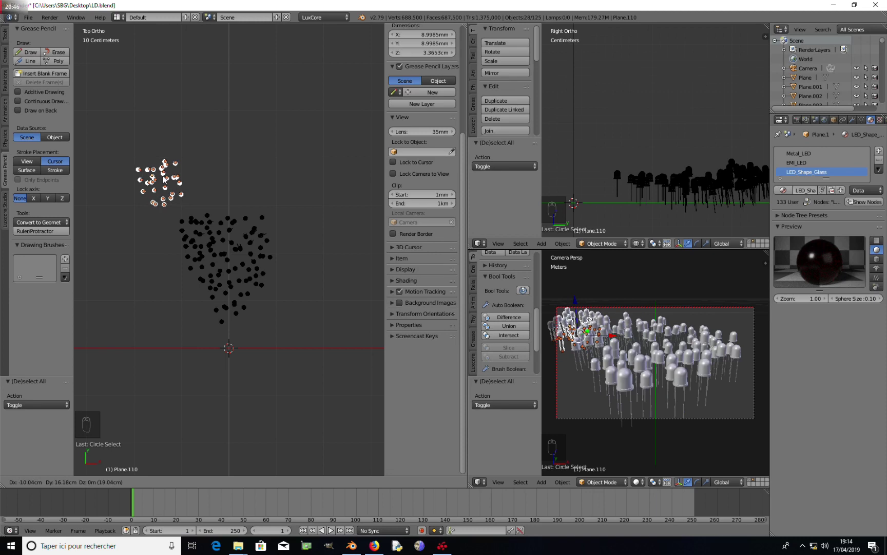
pyautogui.click(176, 194)
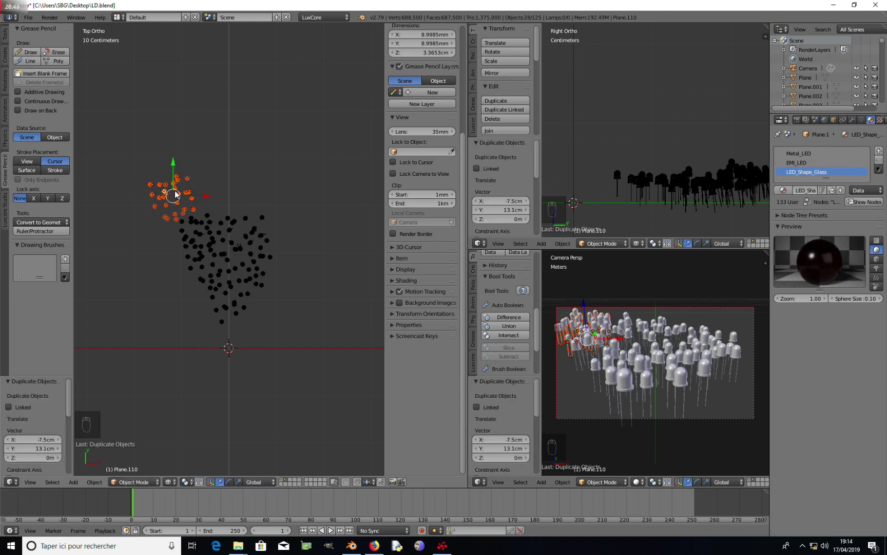
pyautogui.hotkey('shift', 'd')
pyautogui.click(222, 180)
pyautogui.hotkey('shift', 'd')
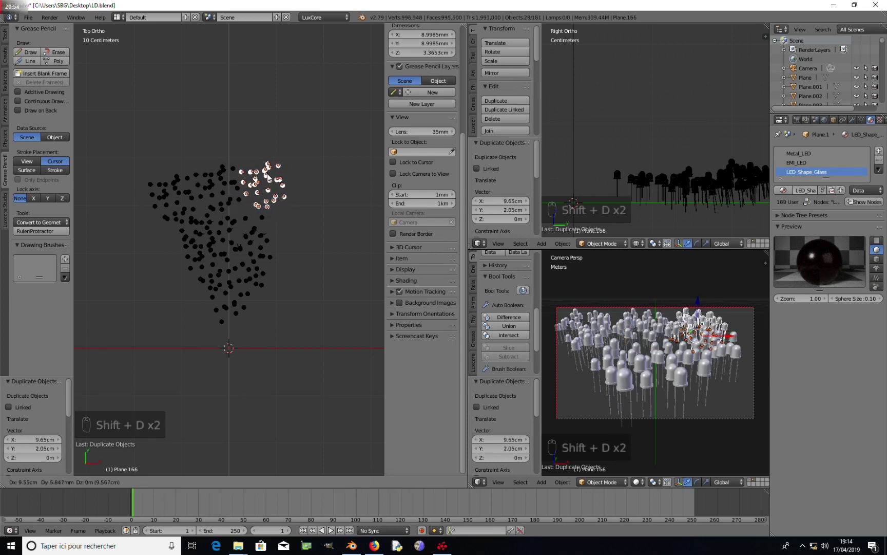
pyautogui.click(268, 176)
# - Duplicate the cluster three times down the right side, offset in X/Y by about 6.04/-8.96 cm, 0/-10.6 cm and -5.46/-10.6 cm
pyautogui.hotkey('shift', 'd')
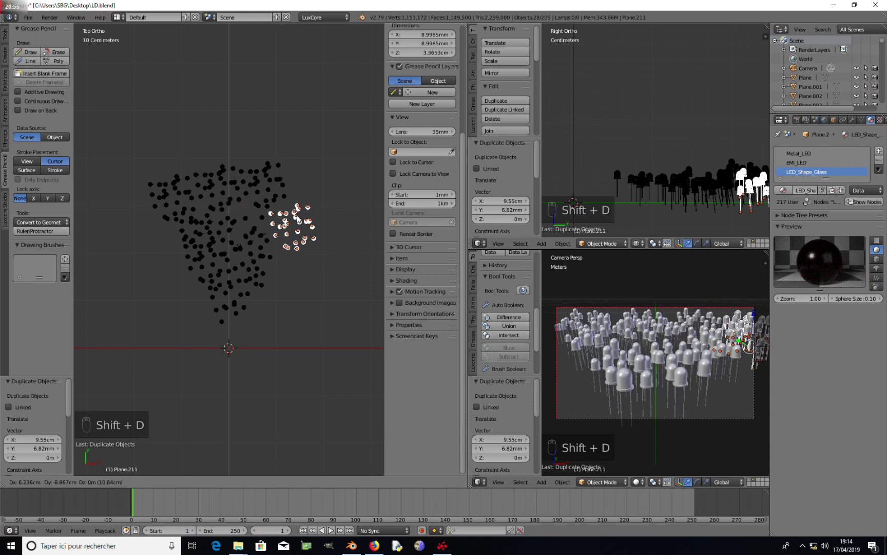
pyautogui.click(297, 218)
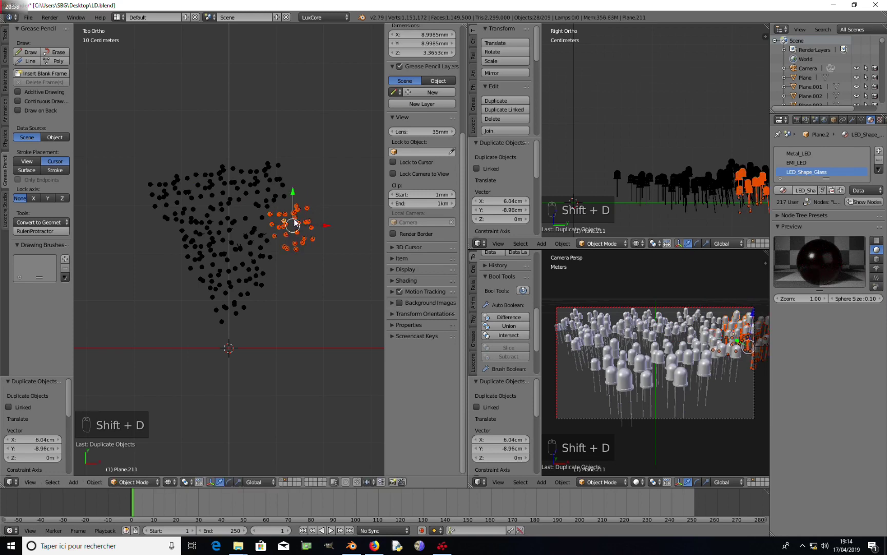
pyautogui.hotkey('shift', 'd')
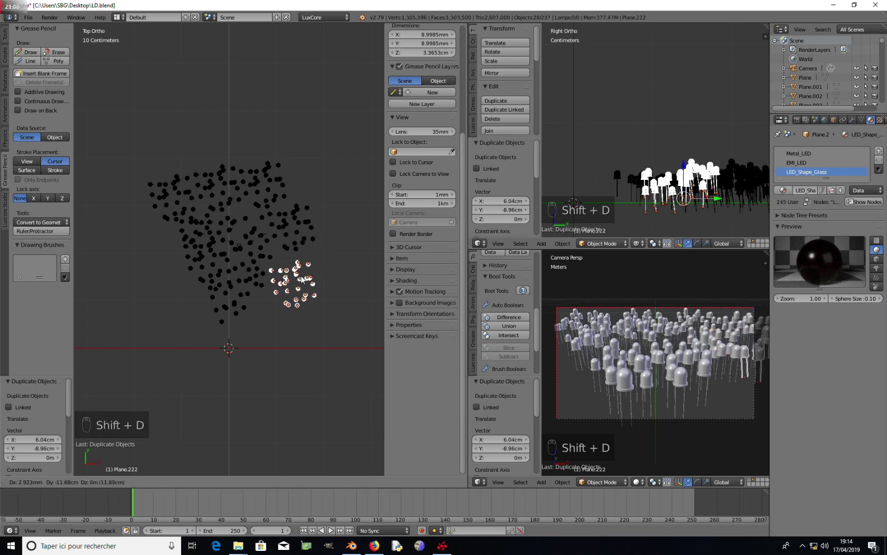
pyautogui.click(301, 275)
pyautogui.hotkey('shift', 'd')
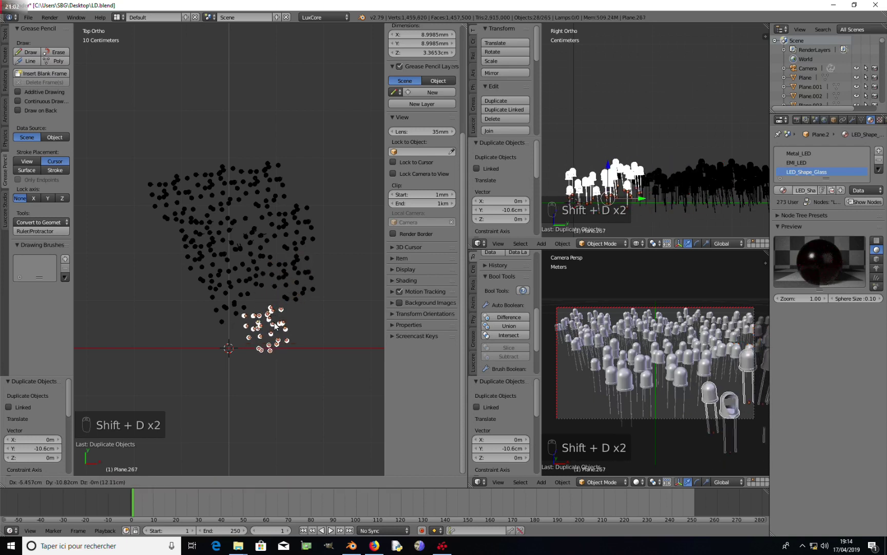
pyautogui.click(274, 324)
# - Rotate the front-right LED cluster about -127°, shift it -3.9 mm in X and 1.66 cm in Y, and lower it about 8.16 mm
pyautogui.press('r')
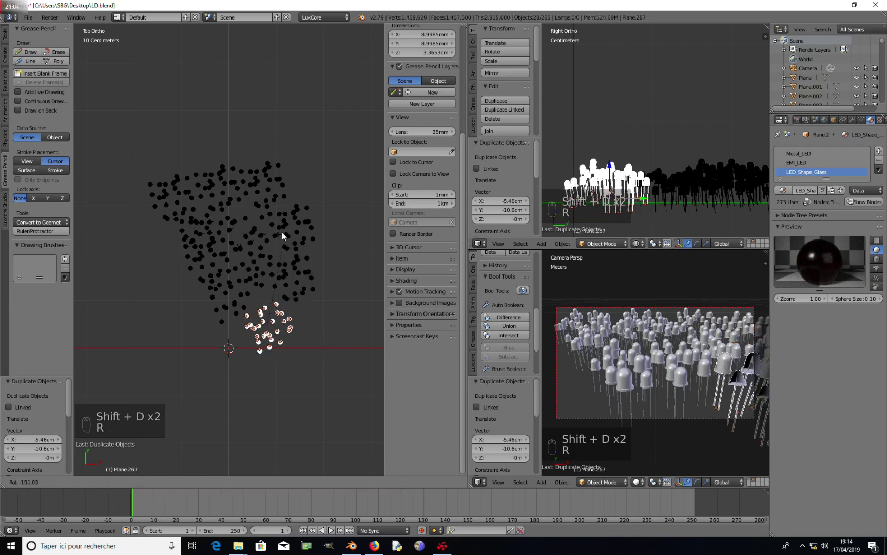
pyautogui.click(224, 170)
pyautogui.press('g')
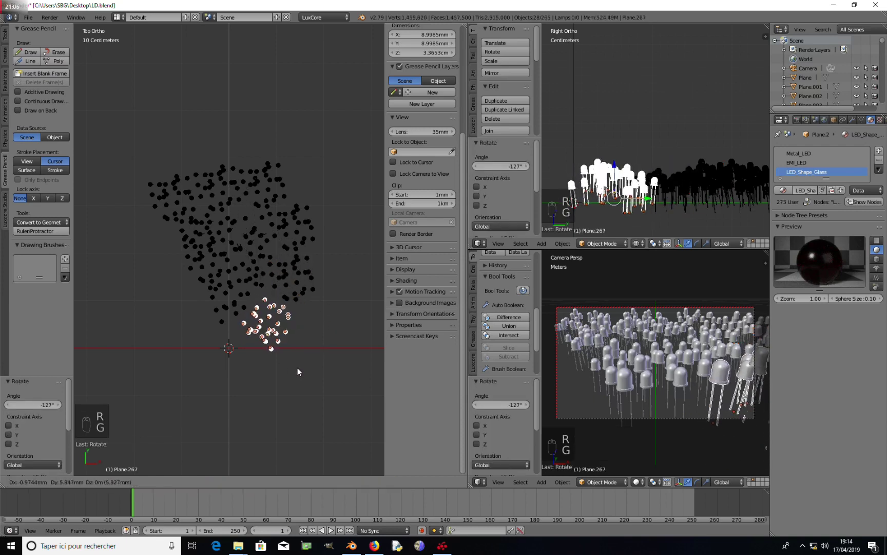
pyautogui.click(296, 362)
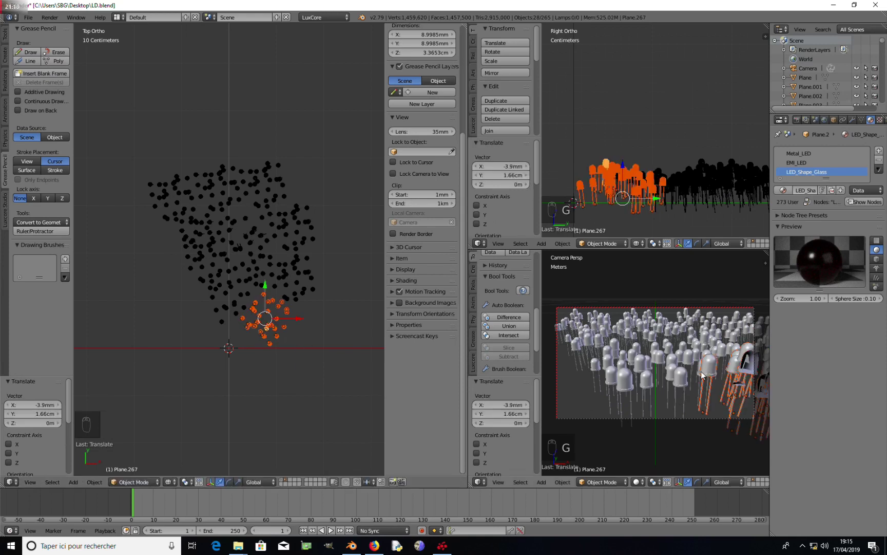
pyautogui.press('g')
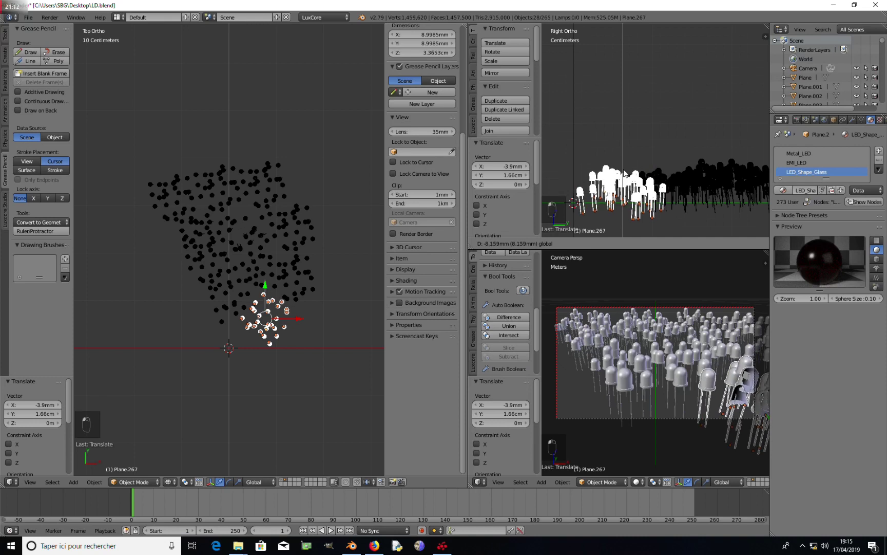
pyautogui.click(625, 174)
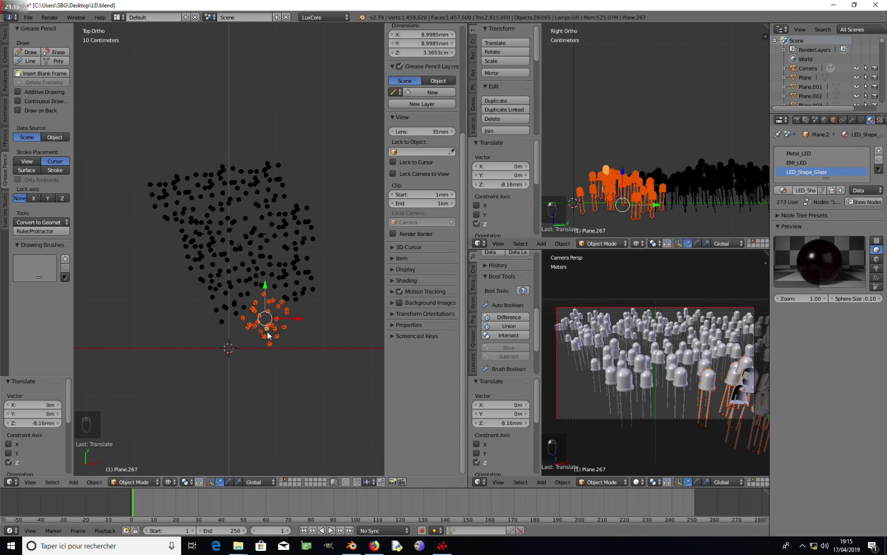
# - Duplicate the LED cluster three times up the left side, offsetting the first two copies in X/Y by about -16.3/2.92 cm and -5.26/8.96 cm
pyautogui.hotkey('shift', 'd')
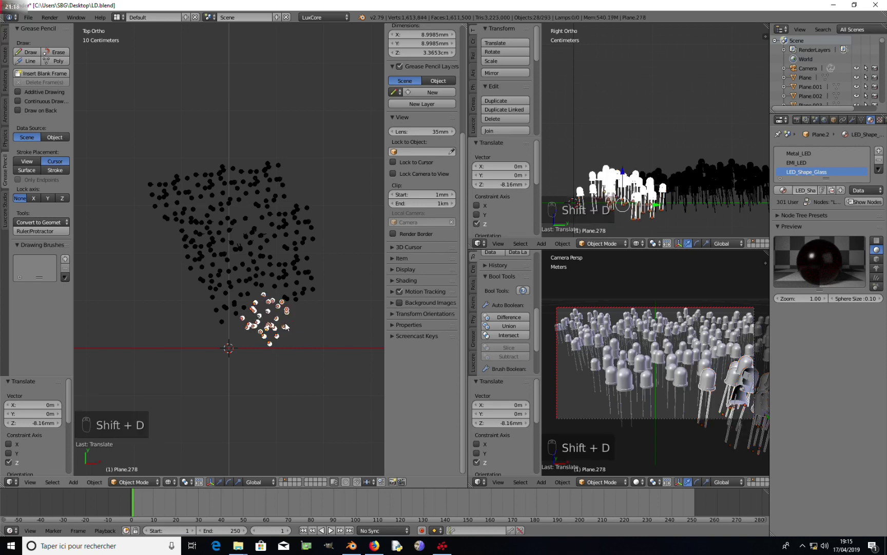
pyautogui.click(213, 325)
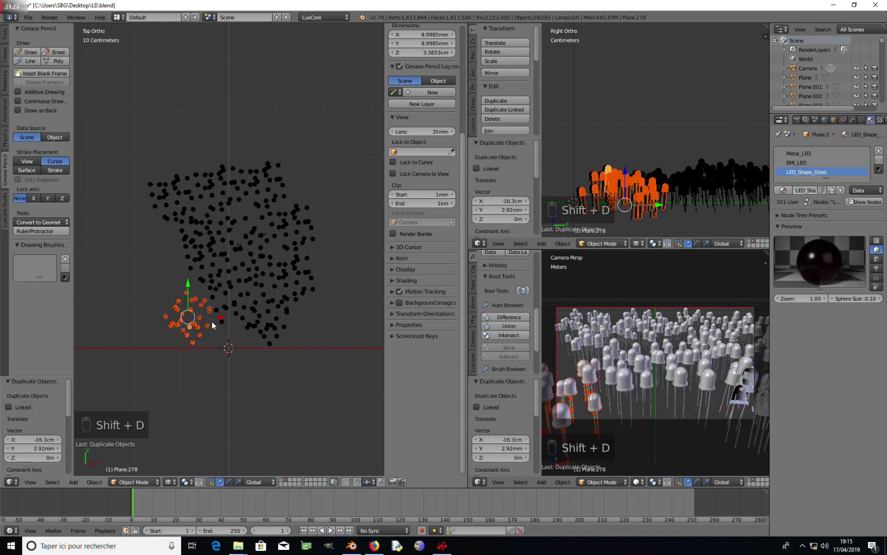
pyautogui.hotkey('shift', 'd')
pyautogui.click(190, 278)
pyautogui.hotkey('shift', 'd')
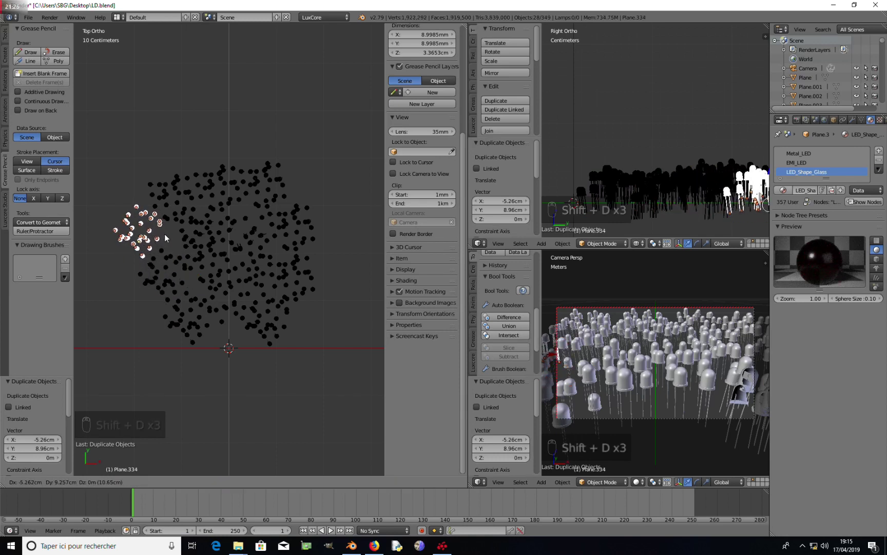
pyautogui.click(172, 246)
# - Select a single LED at the field's left edge and move it about 7.39 cm along X with random proportional editing enabled
pyautogui.press('a')
pyautogui.keyDown('shift'); pyautogui.moveTo(182, 252); pyautogui.dragTo(243, 251, button='middle'); pyautogui.keyUp('shift')
pyautogui.scroll(2, 229, 248)
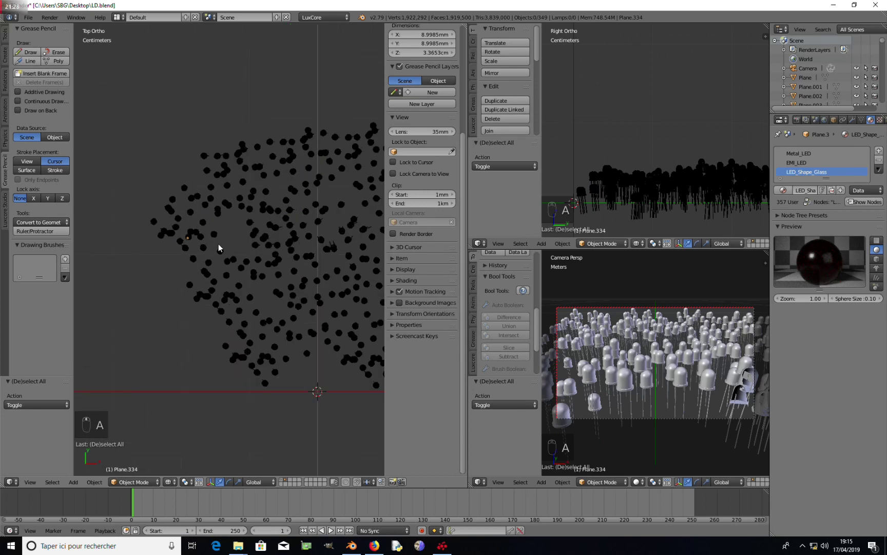
pyautogui.press('x')
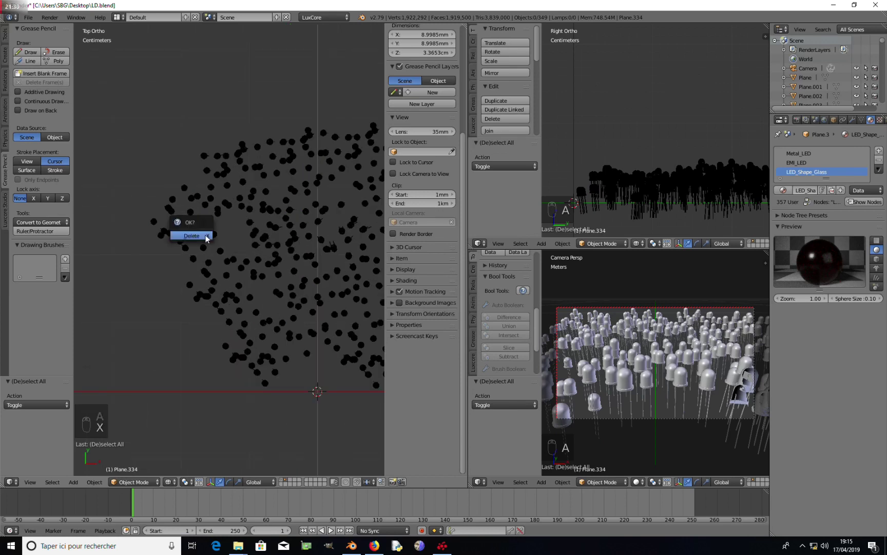
pyautogui.rightClick(199, 232)
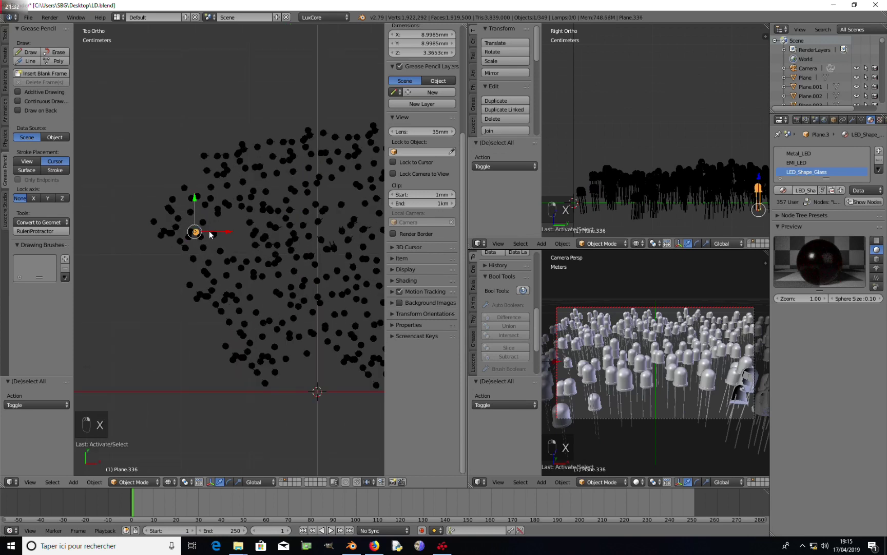
pyautogui.press('o')
pyautogui.scroll(-3, 221, 237)
pyautogui.keyDown('shift'); pyautogui.moveTo(249, 252); pyautogui.dragTo(192, 226, button='middle'); pyautogui.keyUp('shift')
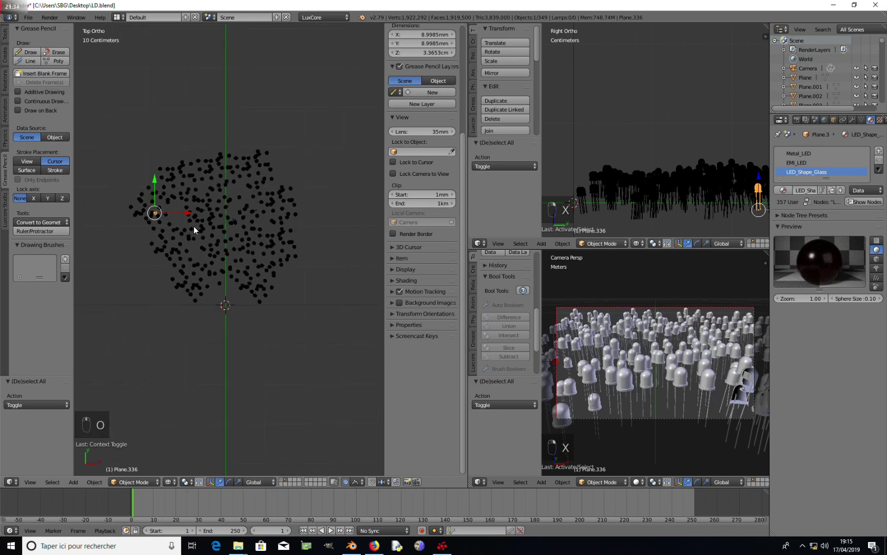
pyautogui.scroll(2, 192, 223)
pyautogui.press('g')
pyautogui.press('x')
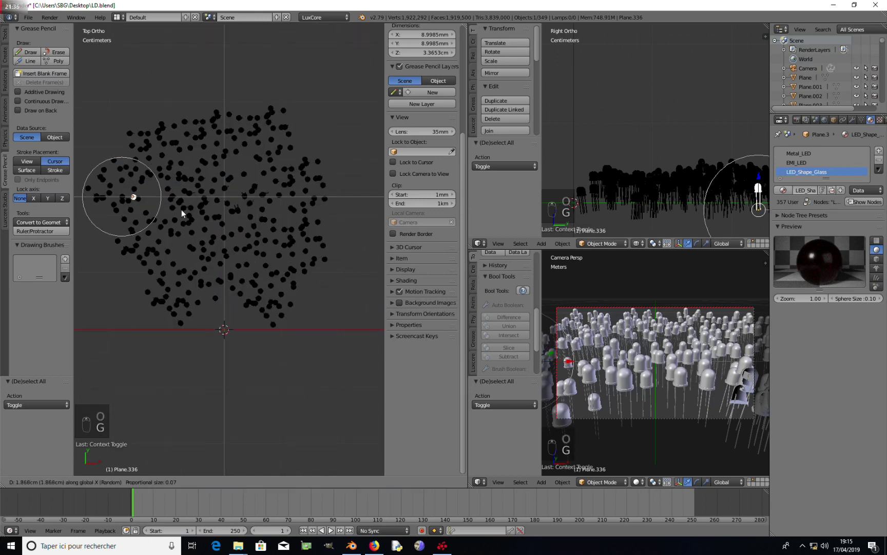
pyautogui.click(212, 210)
pyautogui.rightClick(141, 201)
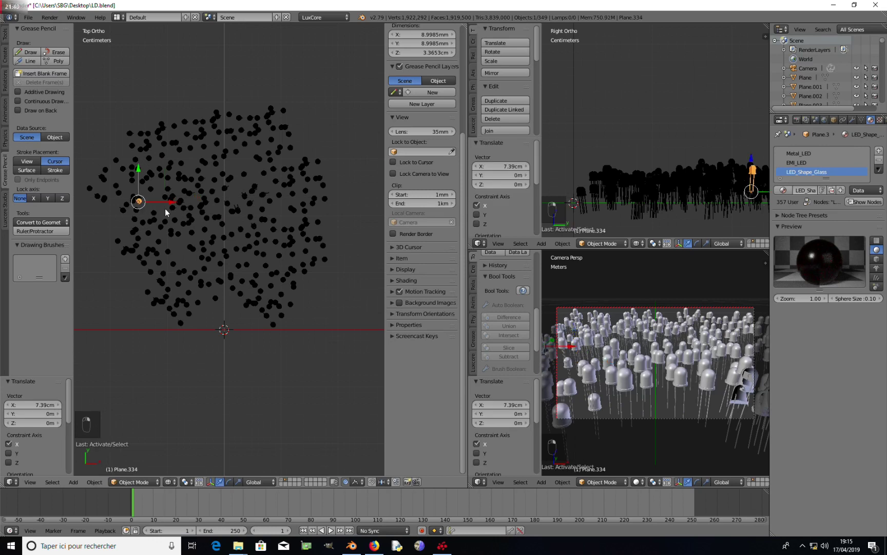
pyautogui.press('g')
pyautogui.rightClick(180, 209)
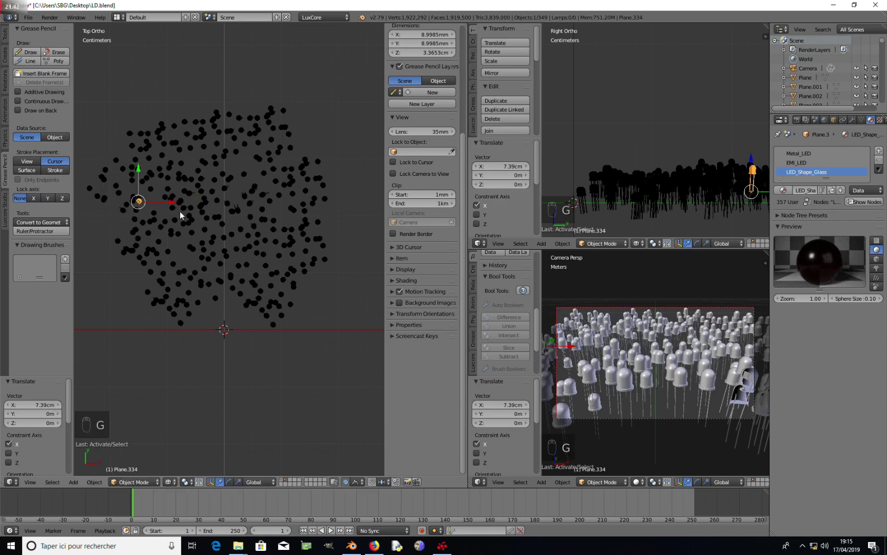
# - Switch the large viewport to solid shading, deselect all LEDs and turn off proportional editing
pyautogui.scroll(5, 189, 218)
pyautogui.press('z')
pyautogui.moveTo(247, 196)
pyautogui.mouseDown(button='middle')
pyautogui.moveTo(283, 170)
pyautogui.moveTo(267, 180)
pyautogui.moveTo(217, 154)
pyautogui.moveTo(239, 194)
pyautogui.mouseUp(button='middle')
pyautogui.press('a')
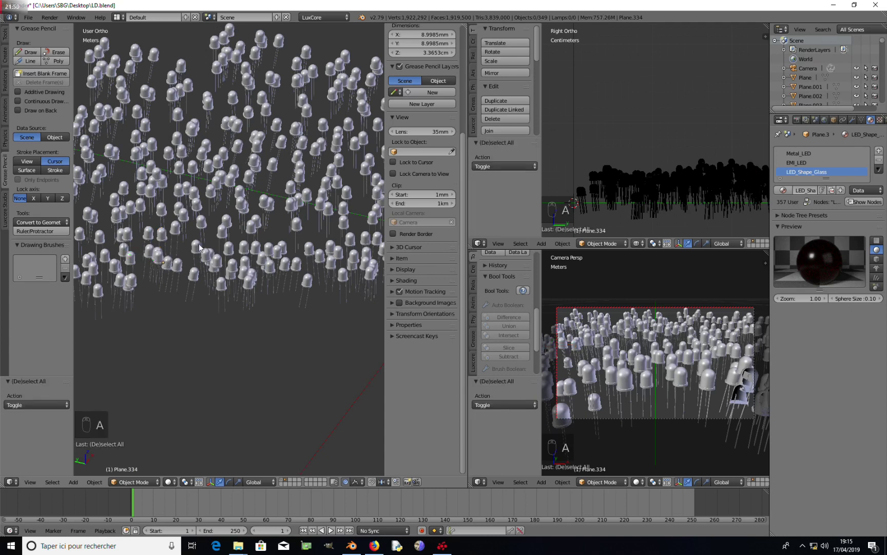
pyautogui.scroll(4, 254, 262)
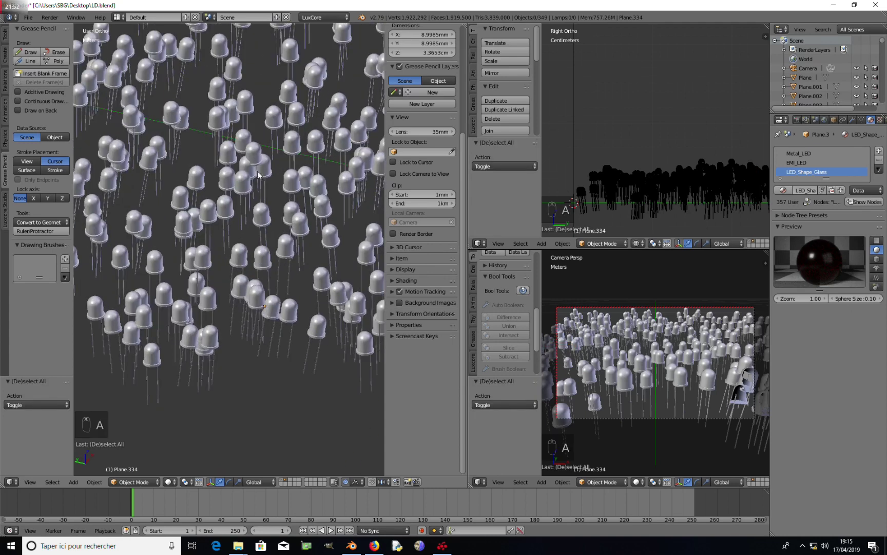
pyautogui.press('o')
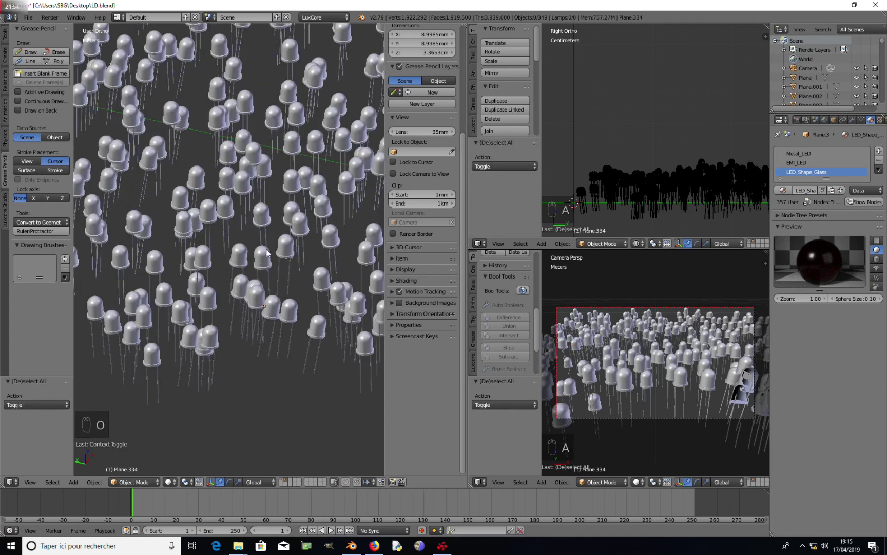
# - In top view, move one crowded LED about -1.36 cm in X and -1.33 cm in Y, and a neighbouring LED about 5.17 mm in Y
pyautogui.scroll(-3, 252, 227)
pyautogui.moveTo(252, 226); pyautogui.dragTo(226, 252, button='middle')
pyautogui.scroll(2, 226, 252)
pyautogui.rightClick(307, 171)
pyautogui.moveTo(308, 171); pyautogui.dragTo(348, 204, button='middle')
pyautogui.press('KP_7')
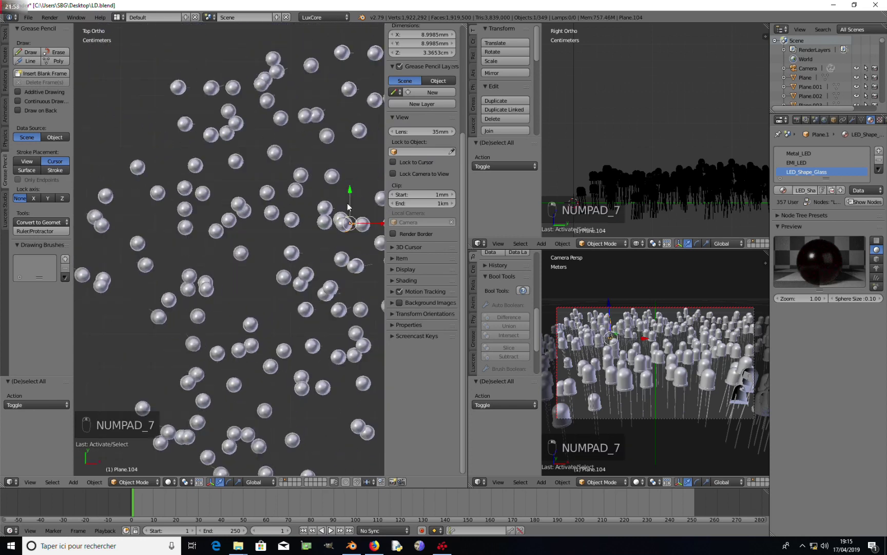
pyautogui.press('g')
pyautogui.click(329, 250)
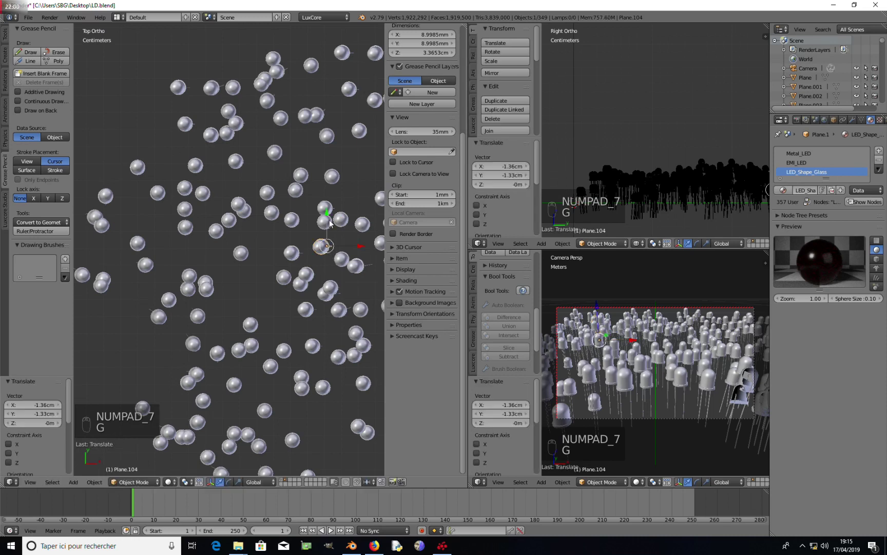
pyautogui.rightClick(328, 203)
pyautogui.moveTo(330, 194); pyautogui.dragTo(330, 185)
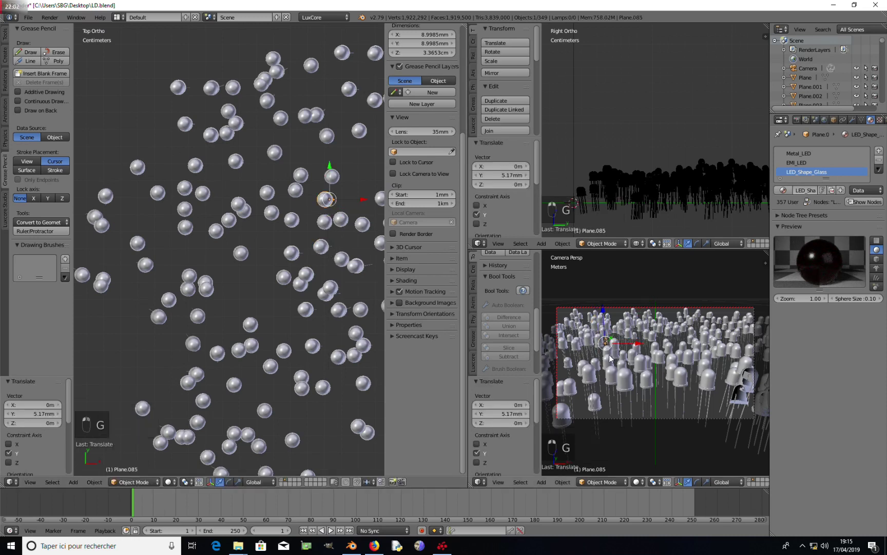
# - Show the camera's layer, return the top view to wireframe and set the camera's focal length to 50 mm
pyautogui.scroll(-2, 667, 380)
pyautogui.scroll(-6, 278, 315)
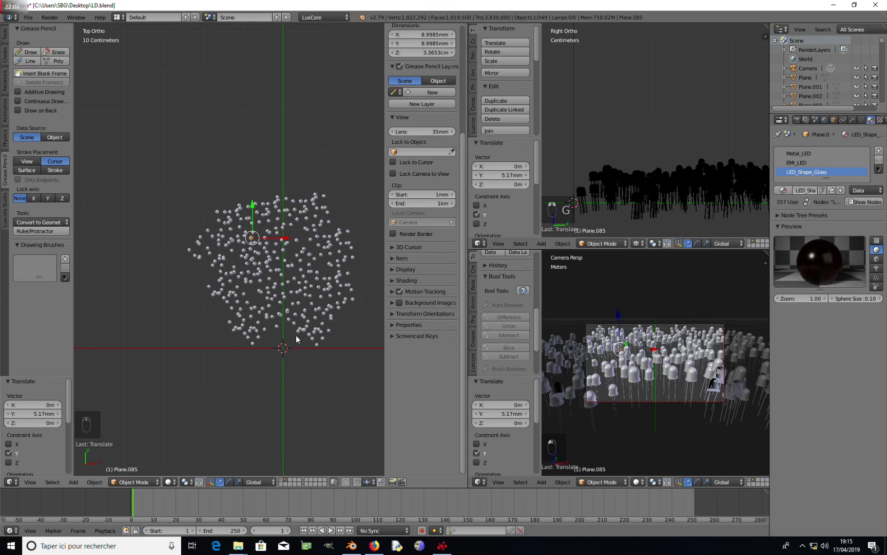
pyautogui.rightClick(281, 317)
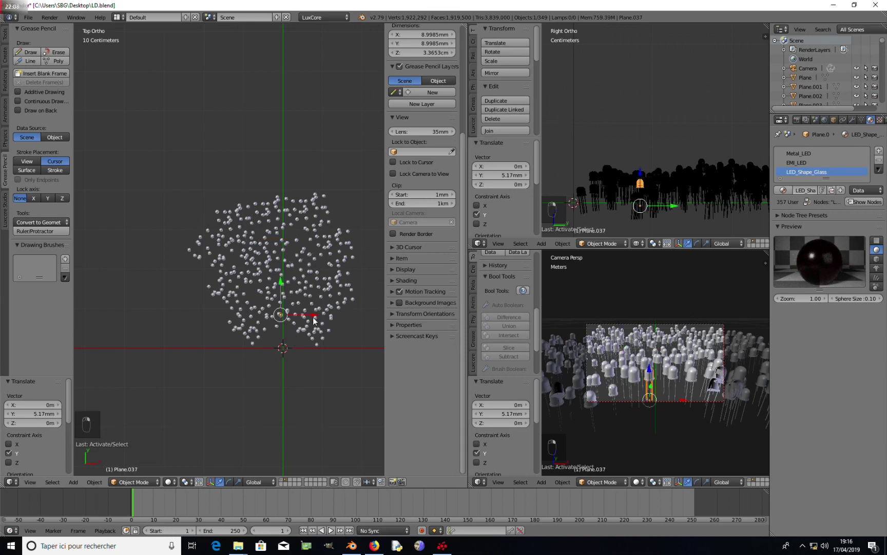
pyautogui.keyDown('shift'); pyautogui.click(282, 481); pyautogui.keyUp('shift')
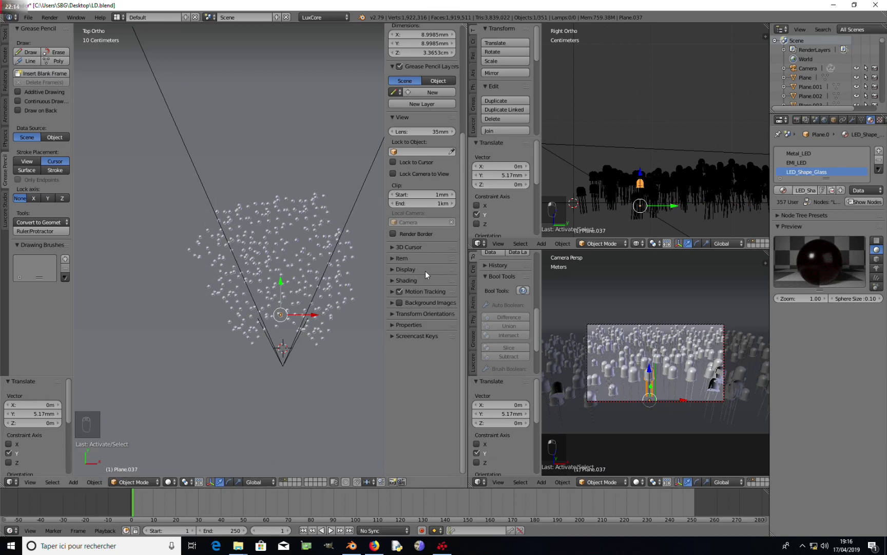
pyautogui.press('z')
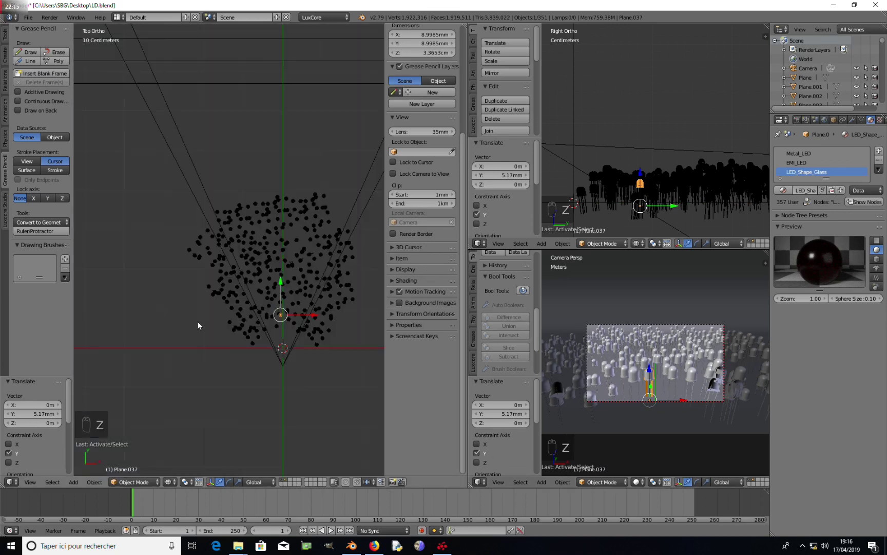
pyautogui.rightClick(291, 361)
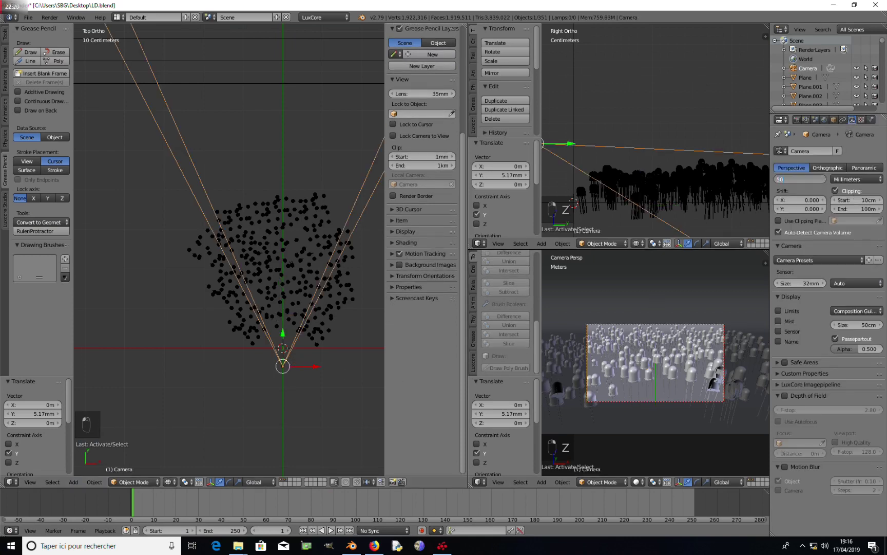
pyautogui.press('Return')
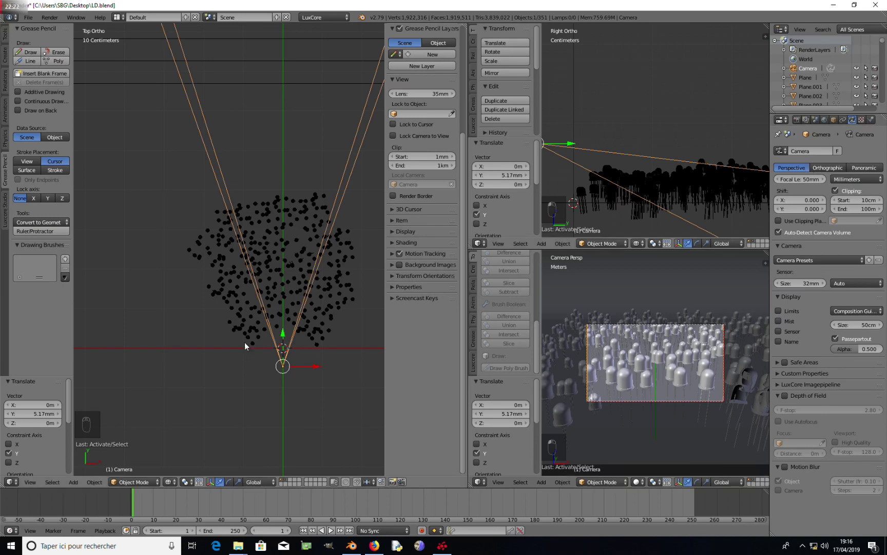
# - Move the camera back about -4.68 cm in Y and rotate it in the side view by about -6.01° and -0.233°
pyautogui.moveTo(284, 336); pyautogui.dragTo(333, 383)
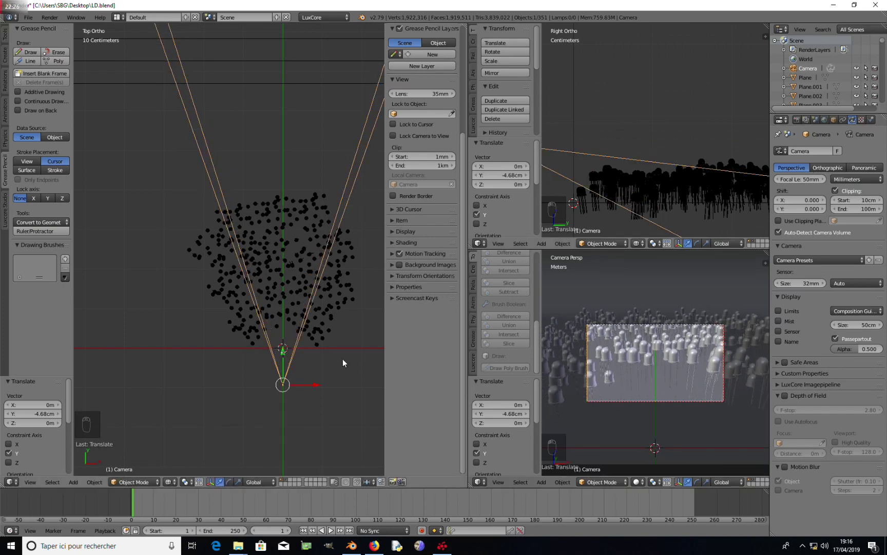
pyautogui.press('r')
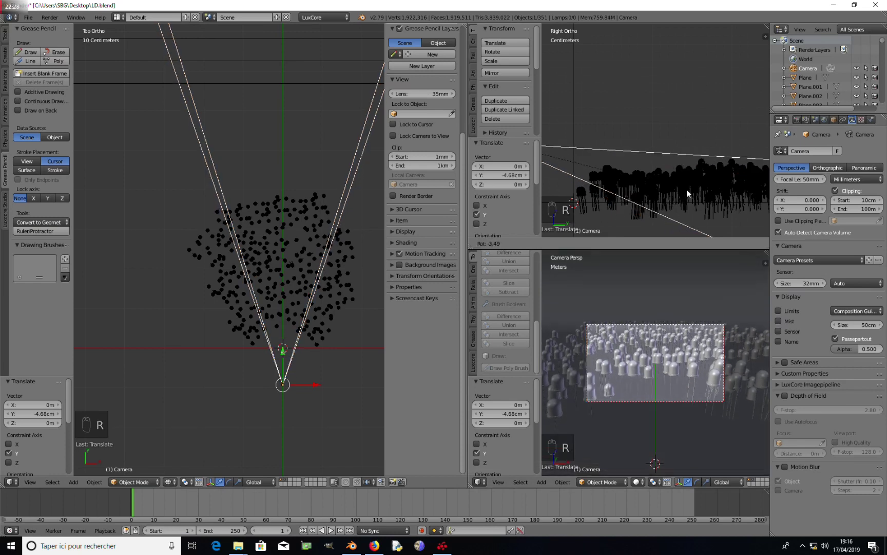
pyautogui.click(690, 187)
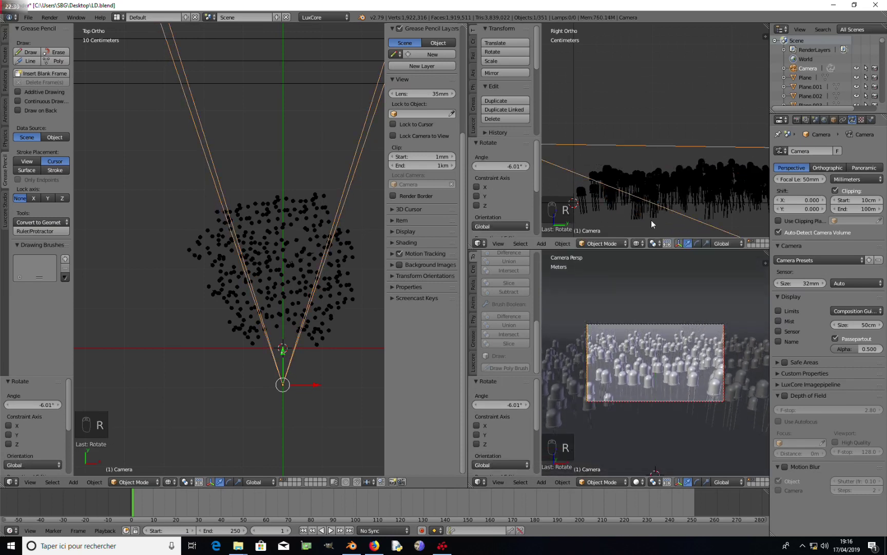
pyautogui.press('r')
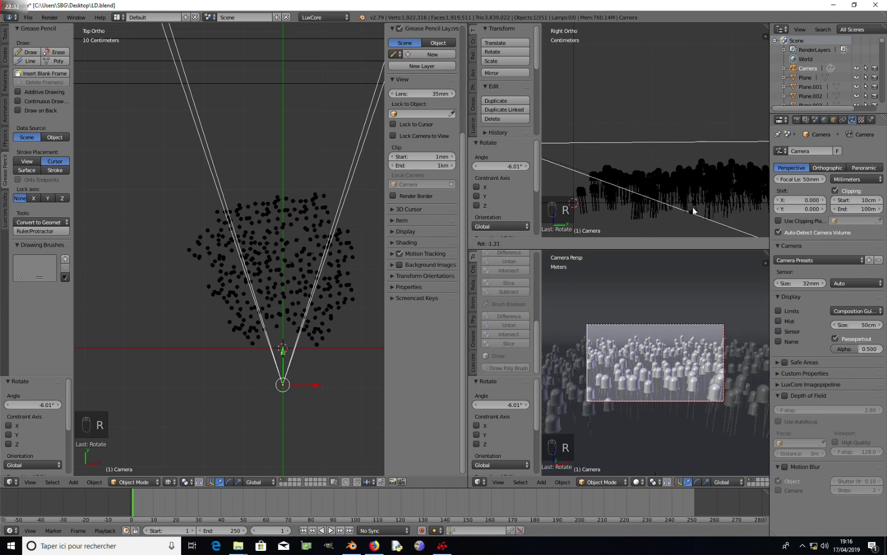
pyautogui.click(663, 329)
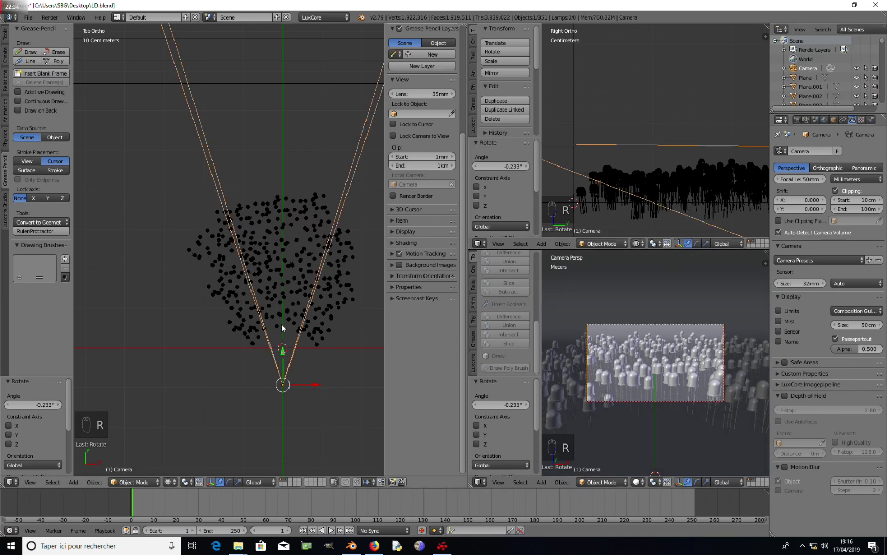
# - Select the curved backdrop plane, enlarge the outliner and make the plane unselectable
pyautogui.press('KP_1')
pyautogui.scroll(5, 291, 311)
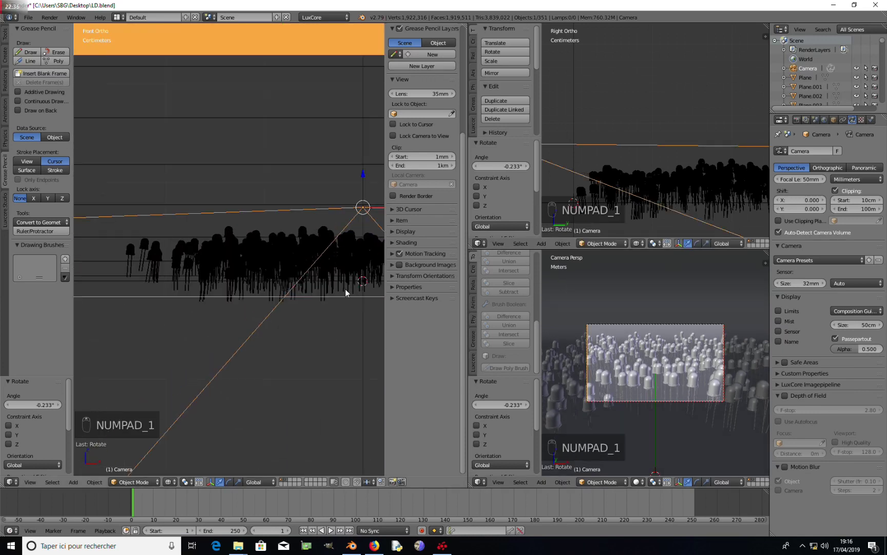
pyautogui.keyDown('shift'); pyautogui.moveTo(332, 297); pyautogui.dragTo(317, 301, button='middle'); pyautogui.keyUp('shift')
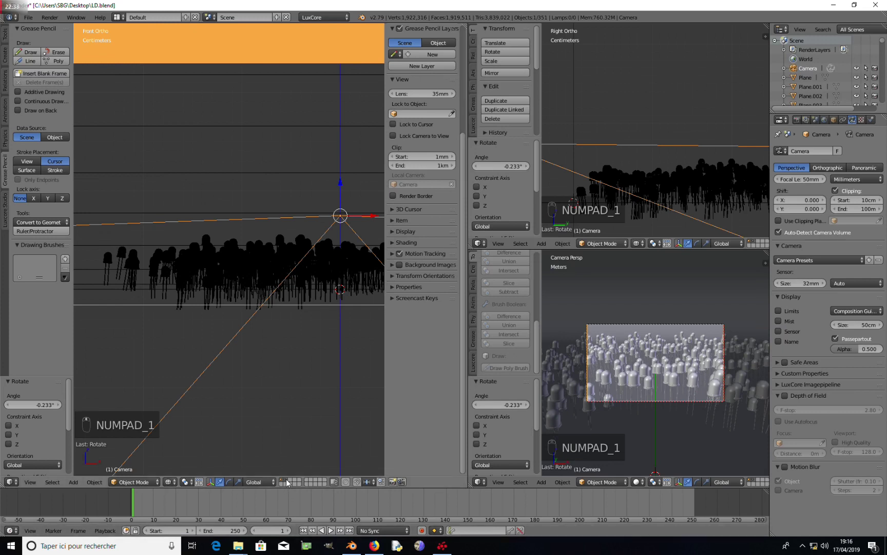
pyautogui.moveTo(276, 306); pyautogui.dragTo(276, 210, button='middle')
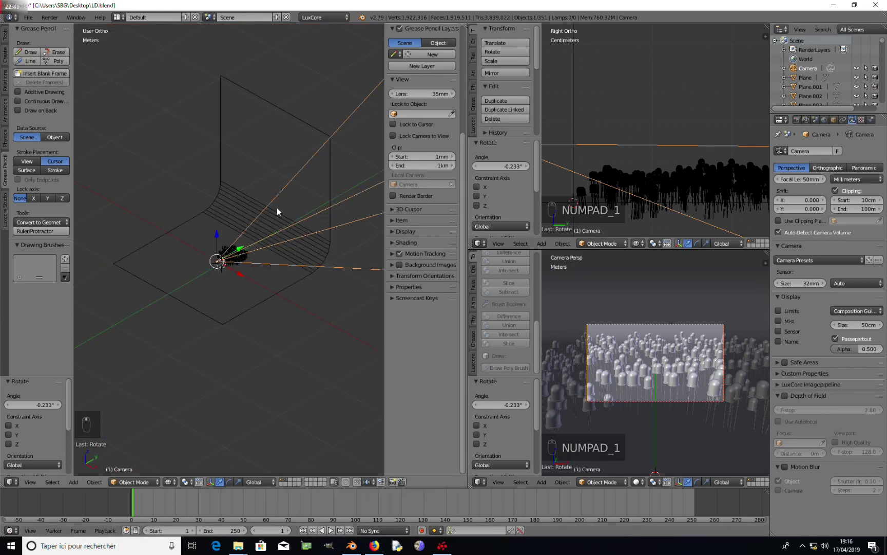
pyautogui.rightClick(217, 135)
pyautogui.moveTo(796, 110); pyautogui.dragTo(811, 272)
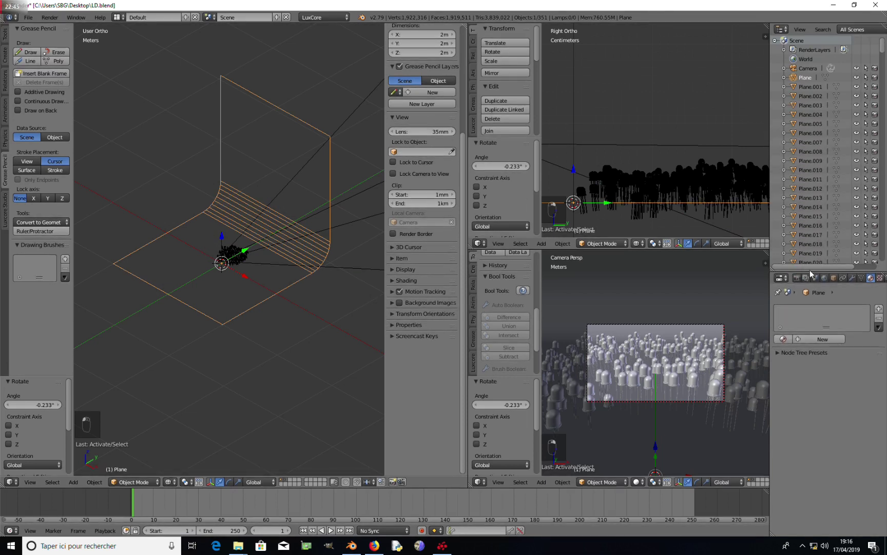
pyautogui.click(866, 77)
pyautogui.moveTo(117, 358); pyautogui.dragTo(208, 297, button='middle')
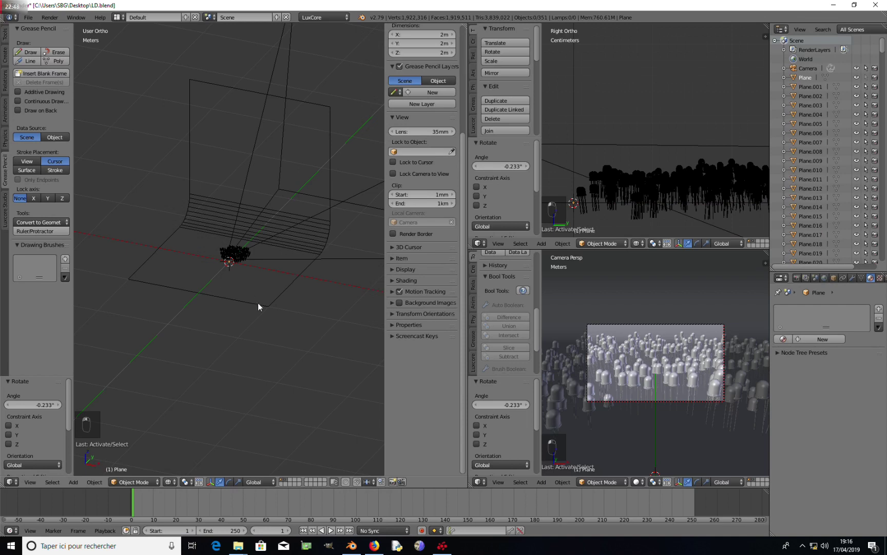
# - Turn on proportional editing and try rotating the camera and one LED with the random falloff
pyautogui.rightClick(247, 257)
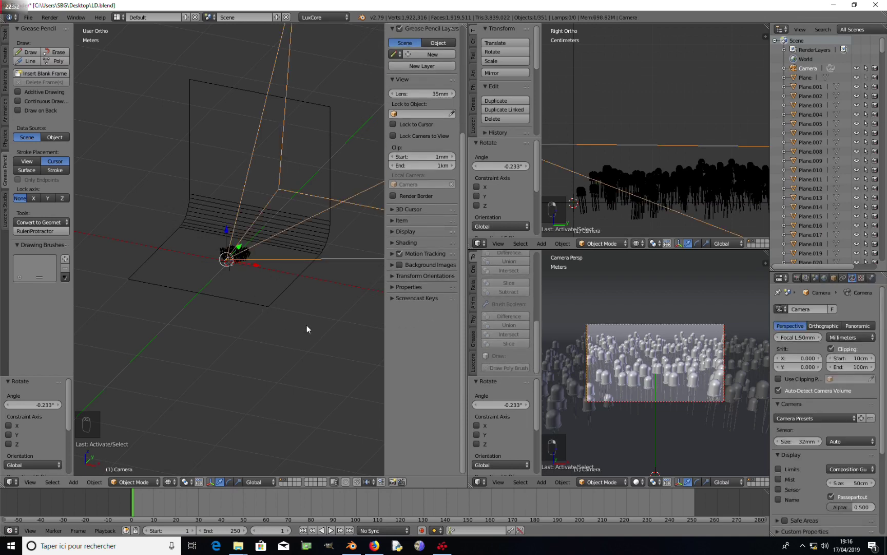
pyautogui.press('o')
pyautogui.press('r')
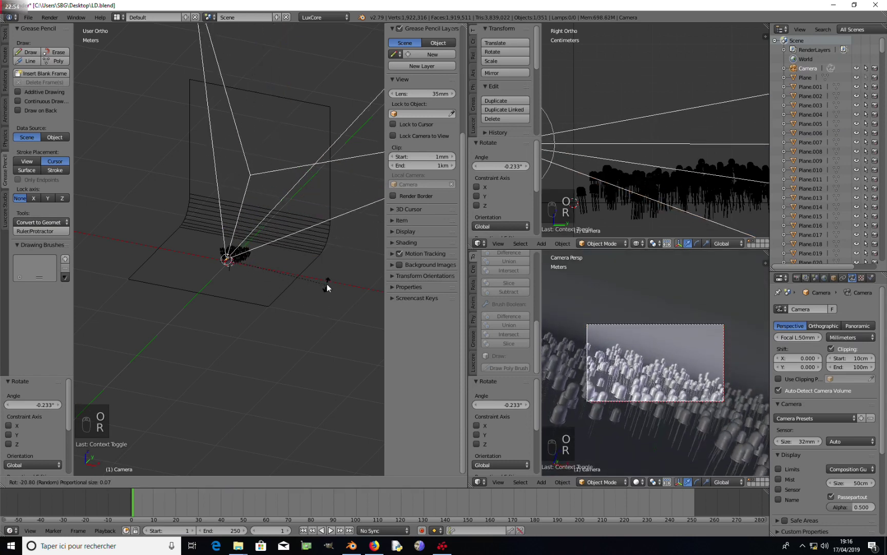
pyautogui.rightClick(328, 296)
pyautogui.rightClick(246, 255)
pyautogui.press('r')
pyautogui.scroll(-5, 300, 265)
pyautogui.scroll(-12, 297, 289)
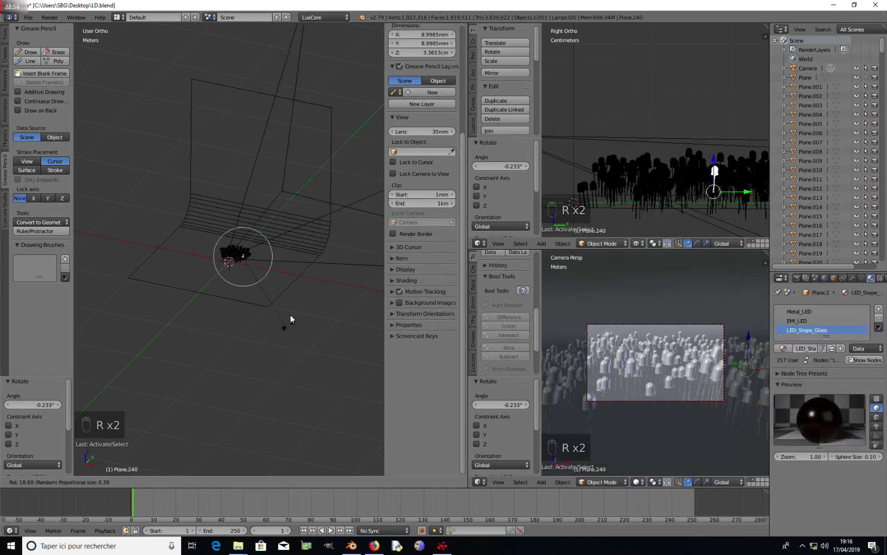
pyautogui.rightClick(285, 259)
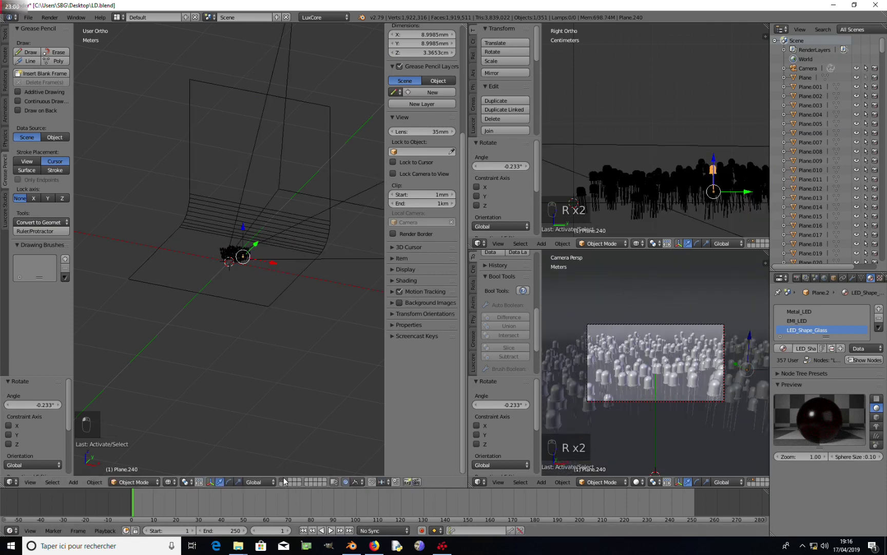
# - Show only the LEDs' layer and rotate a foreground LED about -26.1° in the camera view with a proportional size of 0.05
pyautogui.click(286, 483)
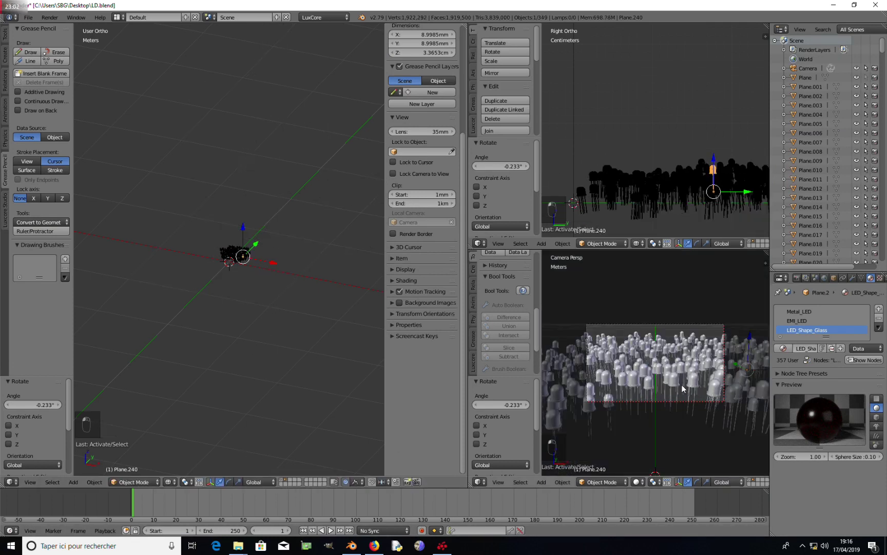
pyautogui.rightClick(637, 385)
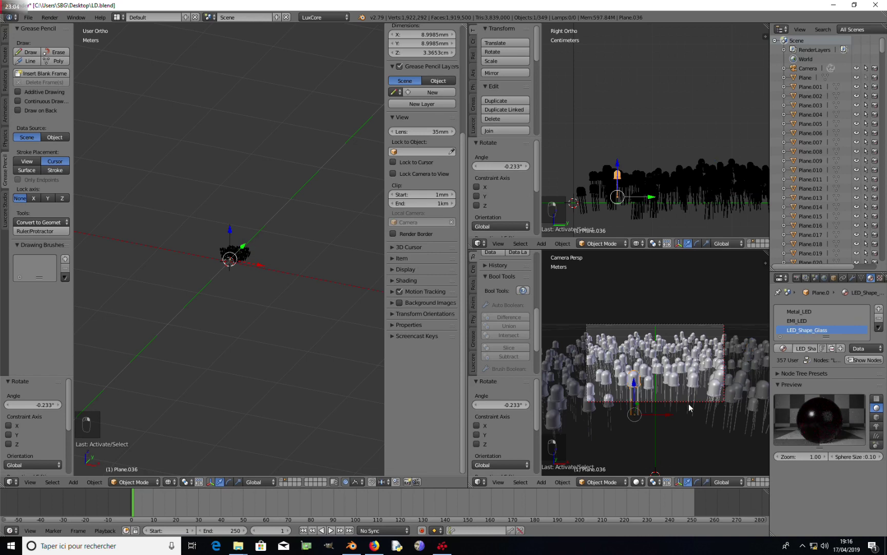
pyautogui.press('r')
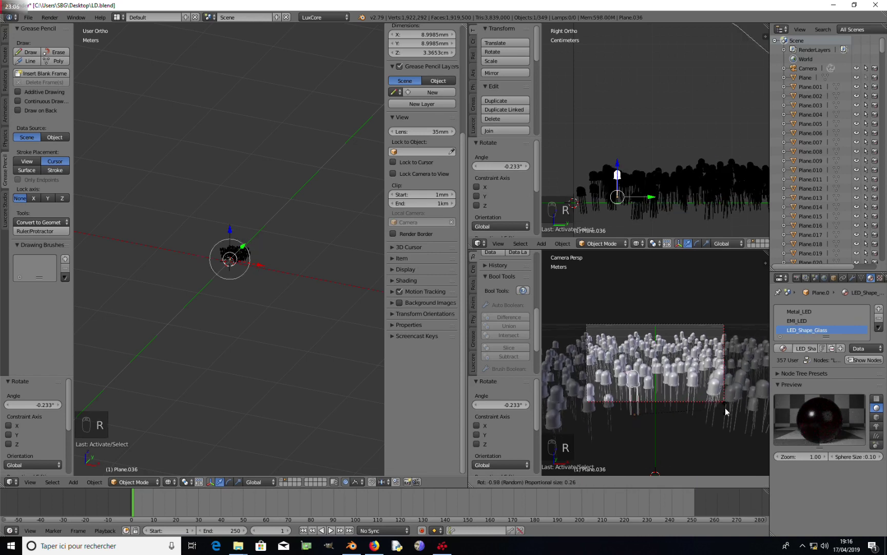
pyautogui.scroll(11, 724, 403)
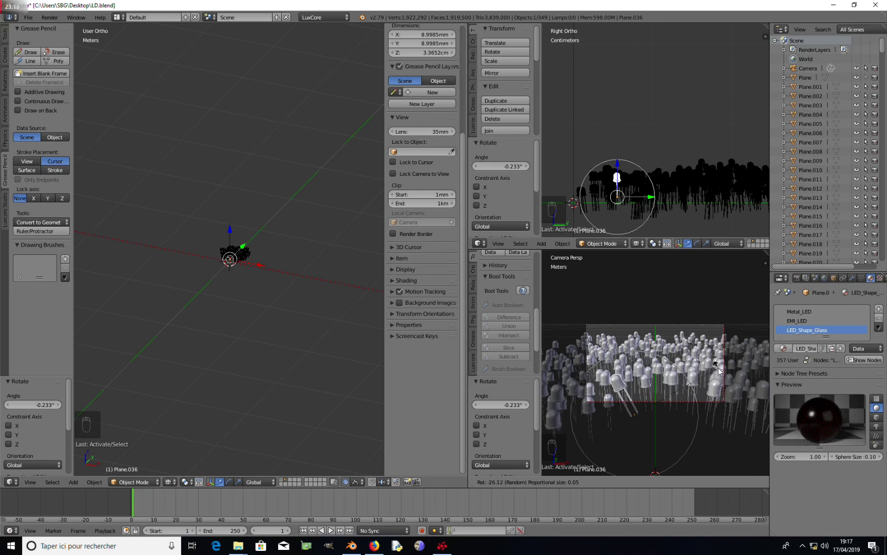
pyautogui.click(677, 373)
# - Move the tilted LED about 4.11, -1.81 and -9.42 mm in X, Y and Z, and a neighbour about -5.35, -2.59 and -13.5 mm
pyautogui.press('g')
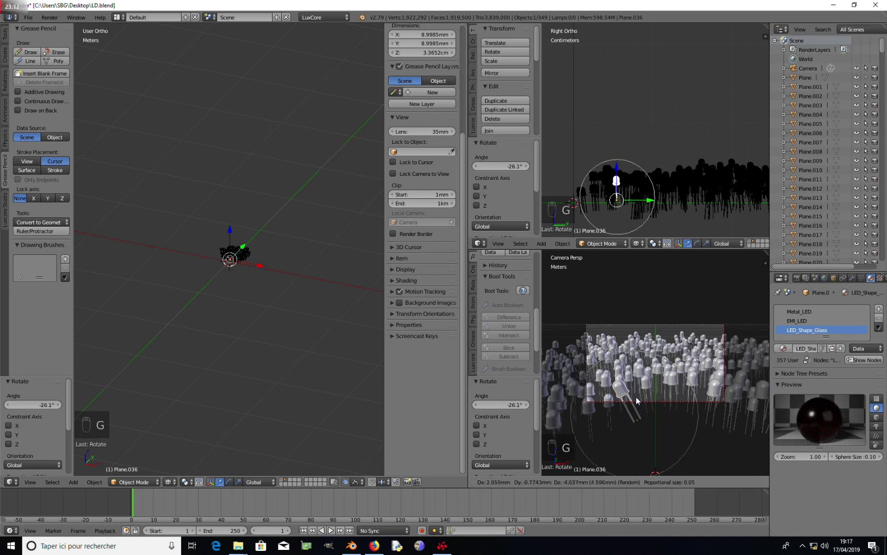
pyautogui.click(639, 410)
pyautogui.rightClick(668, 383)
pyautogui.press('g')
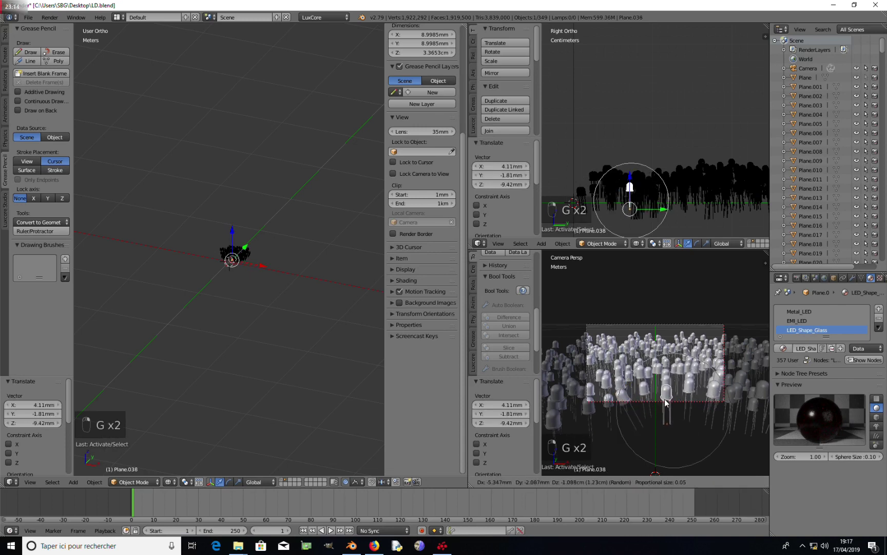
pyautogui.click(667, 393)
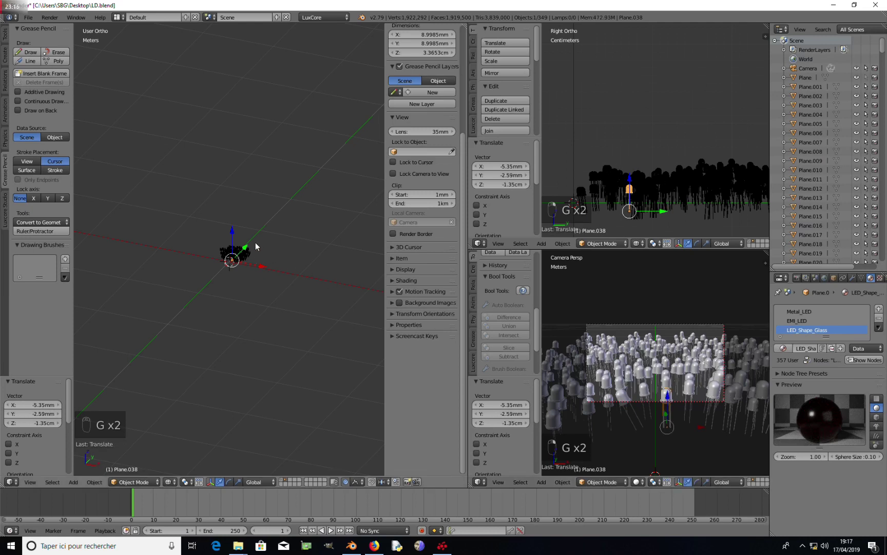
# - In top view, move an LED into the gap near the camera, about -9.74 mm in X and -4.19 cm in Y
pyautogui.press('KP_7')
pyautogui.scroll(8, 284, 268)
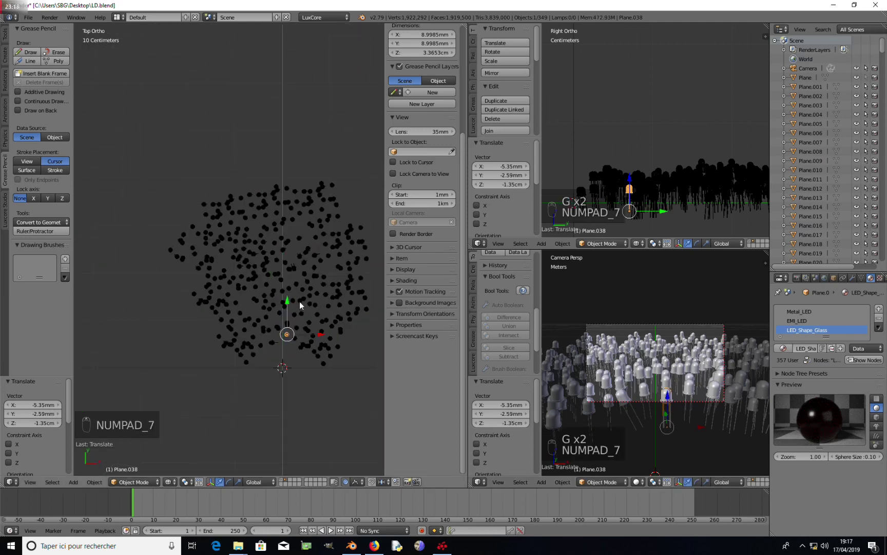
pyautogui.rightClick(299, 301)
pyautogui.press('g')
pyautogui.click(296, 322)
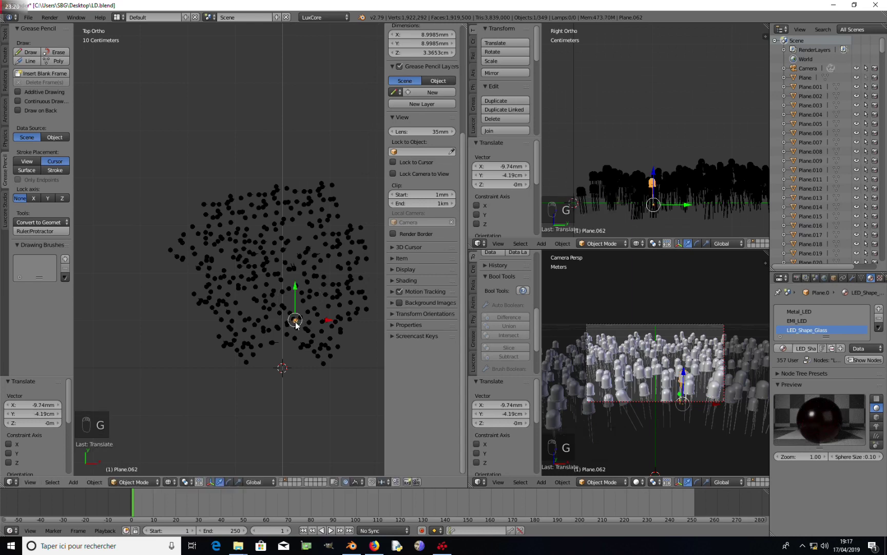
# - Tilt the moved LED about -30° in the front view and about 23° in the right view
pyautogui.press('r')
pyautogui.rightClick(352, 328)
pyautogui.press('KP_1')
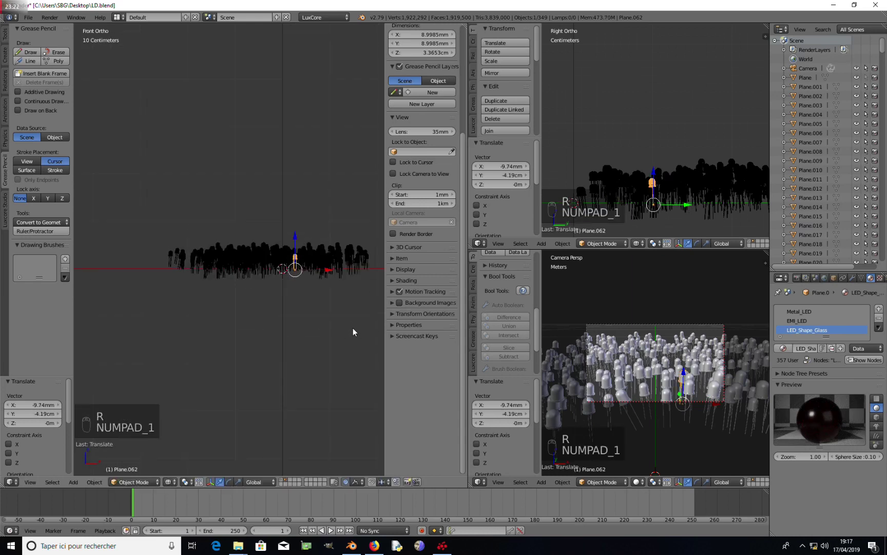
pyautogui.press('r')
pyautogui.click(366, 287)
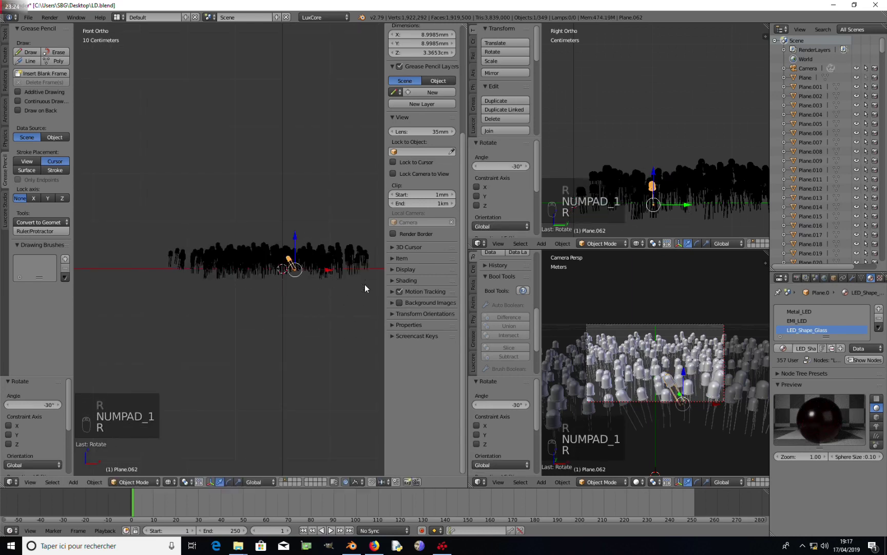
pyautogui.press('KP_3')
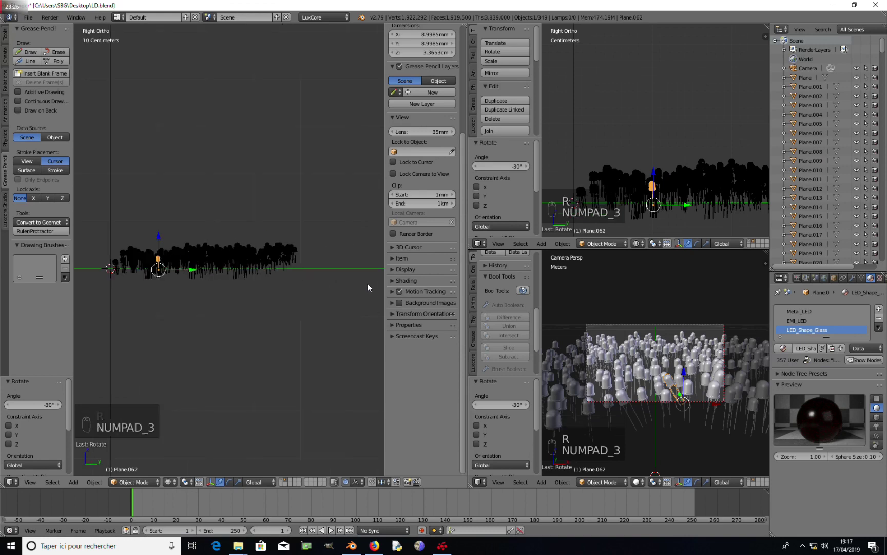
pyautogui.press('r')
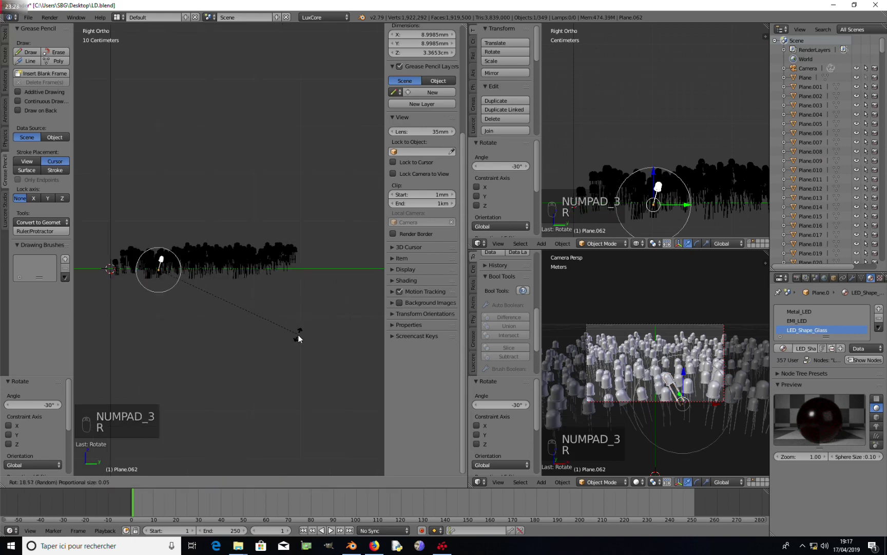
pyautogui.click(289, 345)
# - Select another LED further back and rotate it about -29.6° in the right view and 73.6° in the front view
pyautogui.rightClick(204, 262)
pyautogui.press('r')
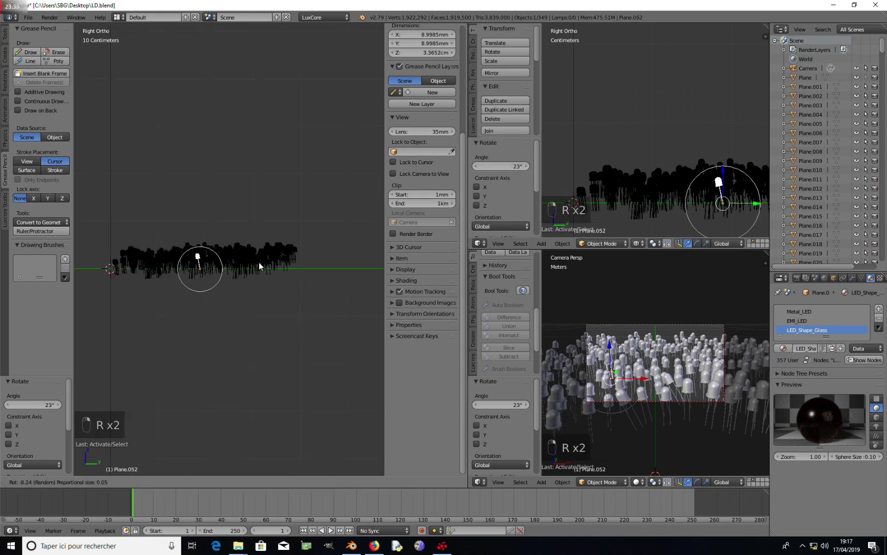
pyautogui.click(267, 235)
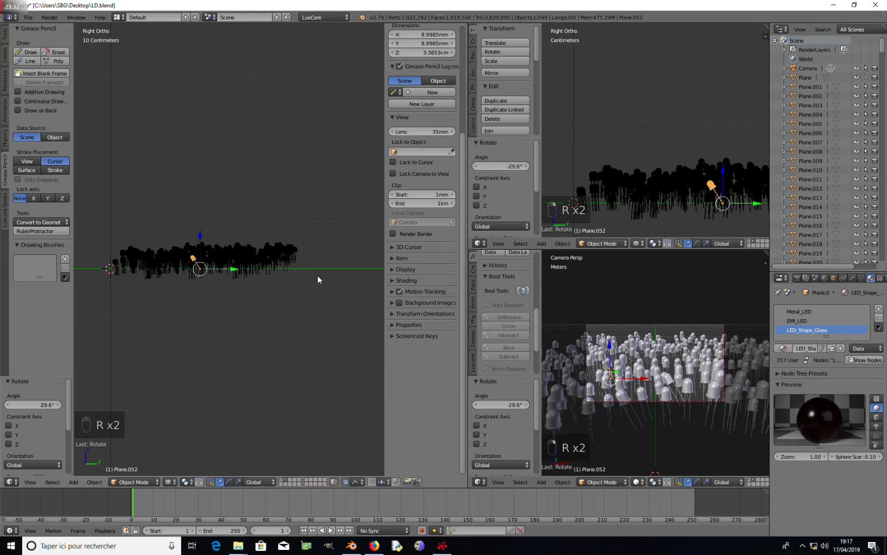
pyautogui.press('KP_1')
pyautogui.press('r')
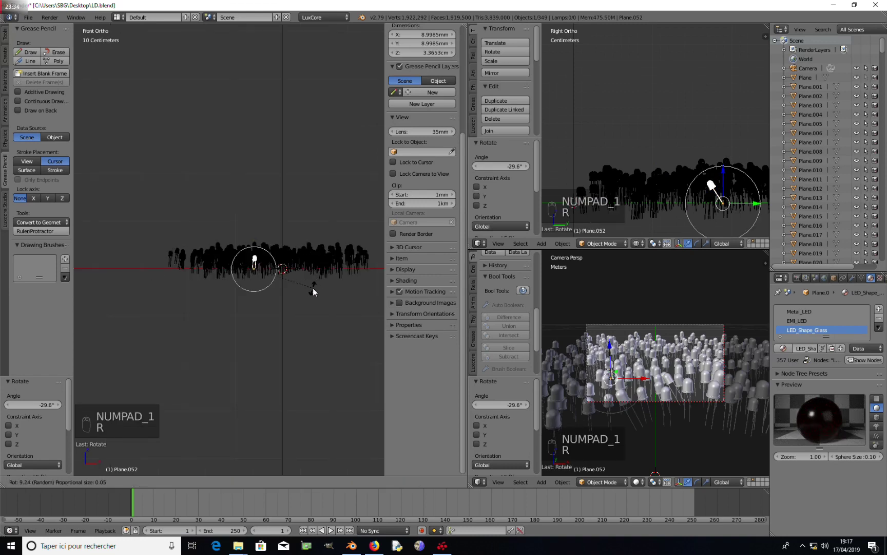
pyautogui.click(254, 320)
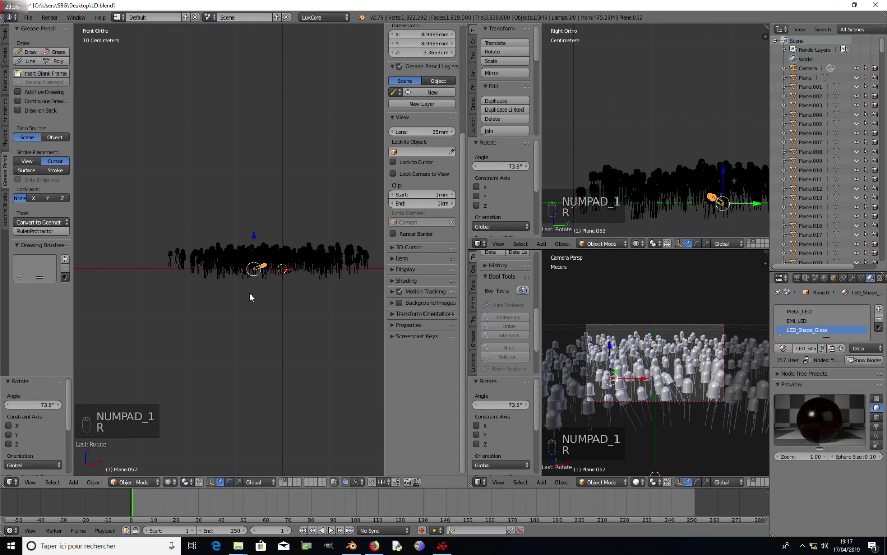
# - Move that LED about -9.74 mm in X and 1.27 cm in Z, and rotate it about -37.1° in the front view
pyautogui.press('g')
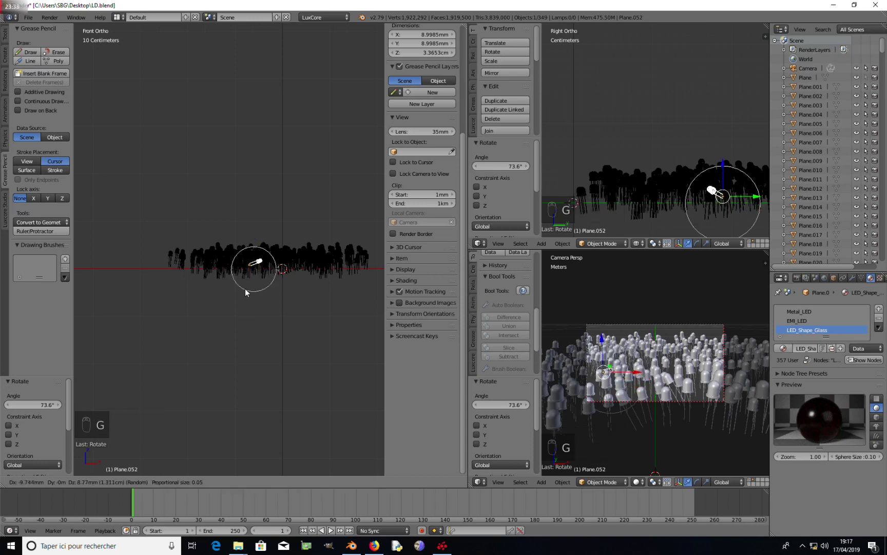
pyautogui.click(245, 287)
pyautogui.press('r')
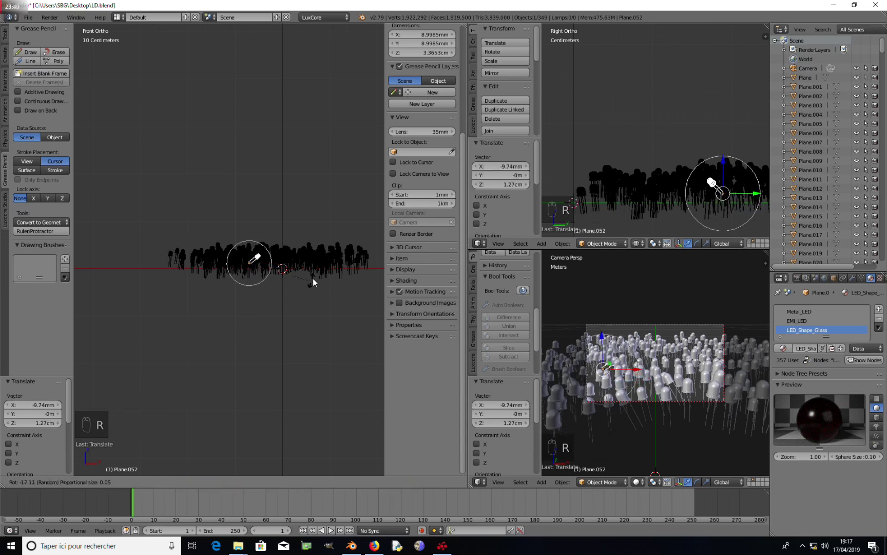
pyautogui.click(336, 259)
# - Pick a mid-field LED in the camera shot and shift it, and a neighbouring LED, about -2.68 cm along Y
pyautogui.rightClick(671, 349)
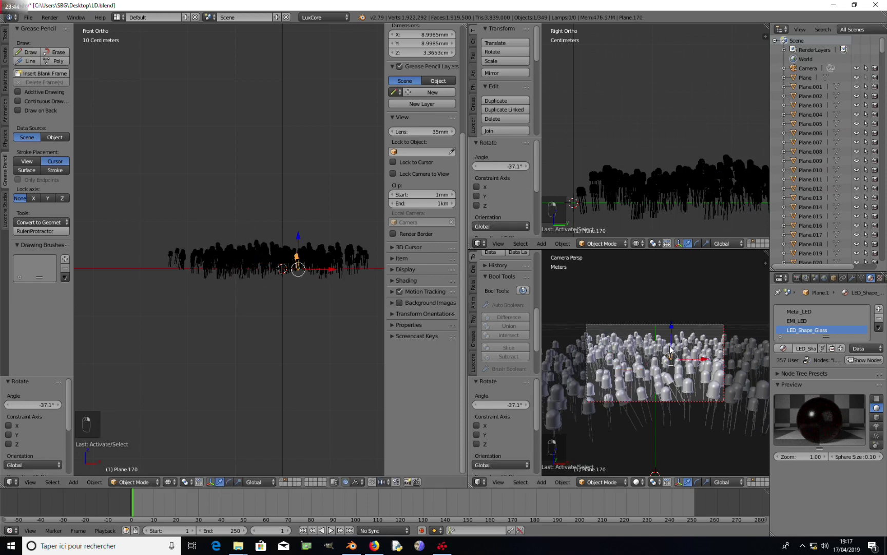
pyautogui.moveTo(298, 267); pyautogui.dragTo(309, 324, button='middle')
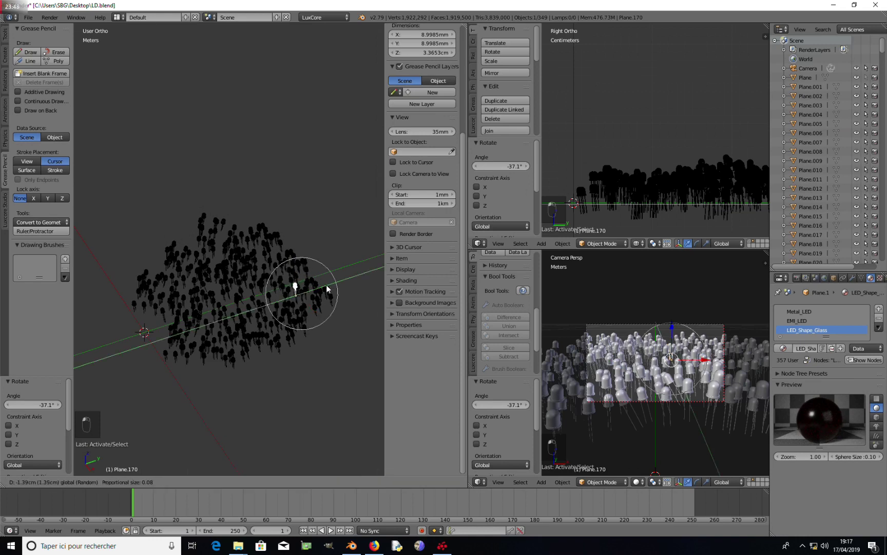
pyautogui.click(271, 299)
pyautogui.rightClick(281, 293)
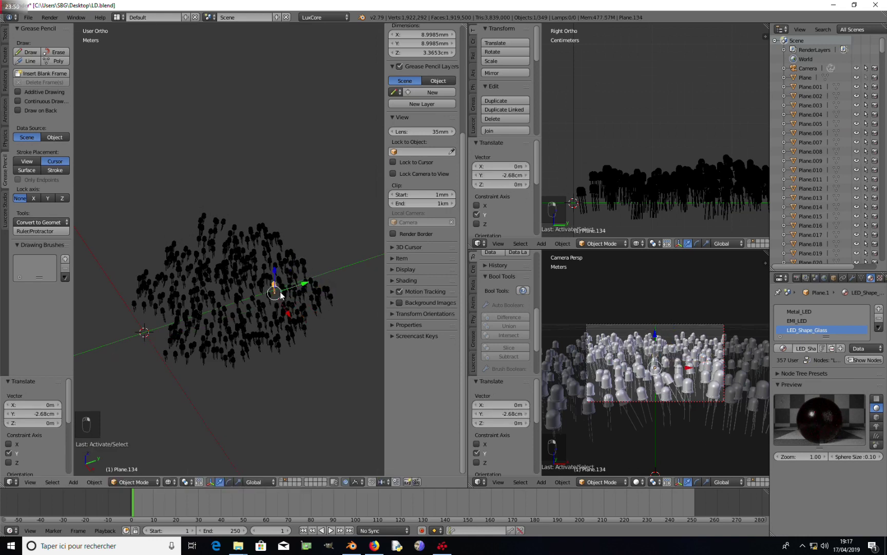
pyautogui.rightClick(288, 295)
pyautogui.rightClick(288, 294)
pyautogui.moveTo(316, 292); pyautogui.dragTo(301, 293)
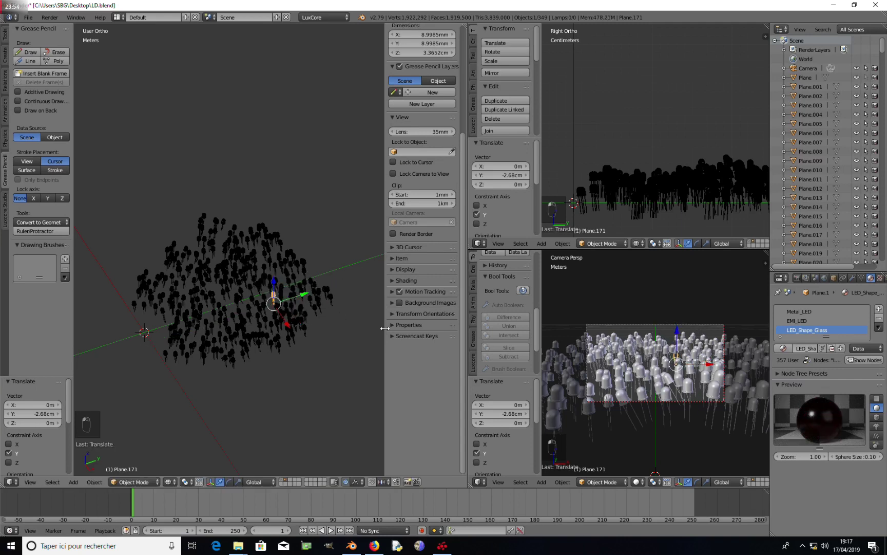
# - Examine the LED distribution from above in orthographic and perspective projection, and return to the camera view
pyautogui.scroll(-5, 604, 381)
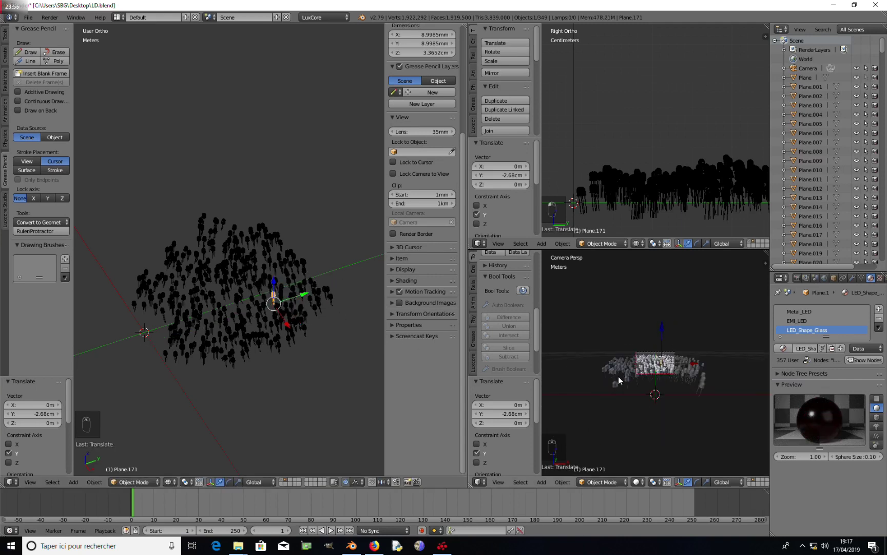
pyautogui.press('KP_7')
pyautogui.press('KP_7')
pyautogui.press('KP_5')
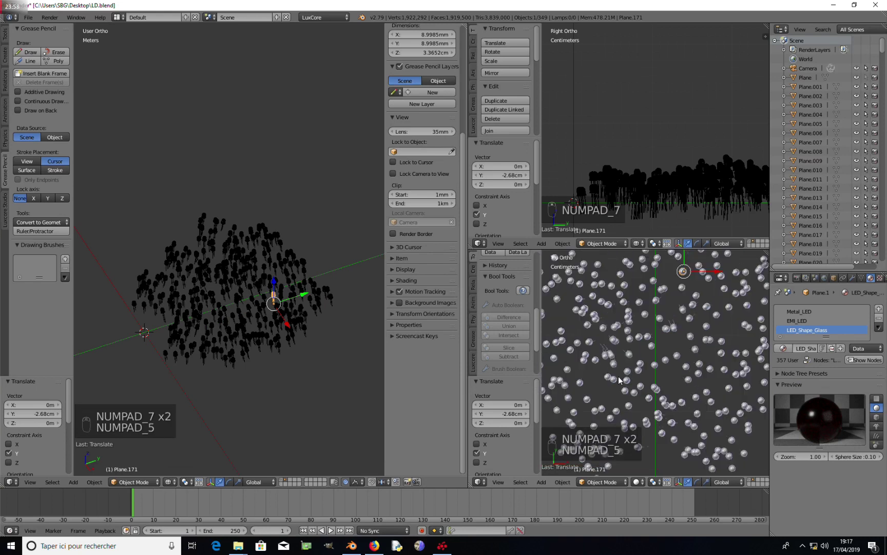
pyautogui.press('KP_7')
pyautogui.press('KP_5')
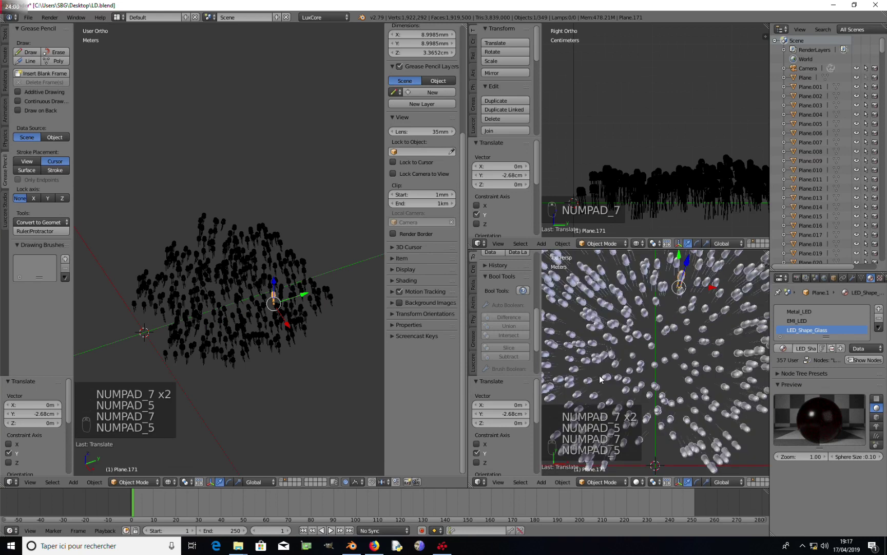
pyautogui.press('KP_0')
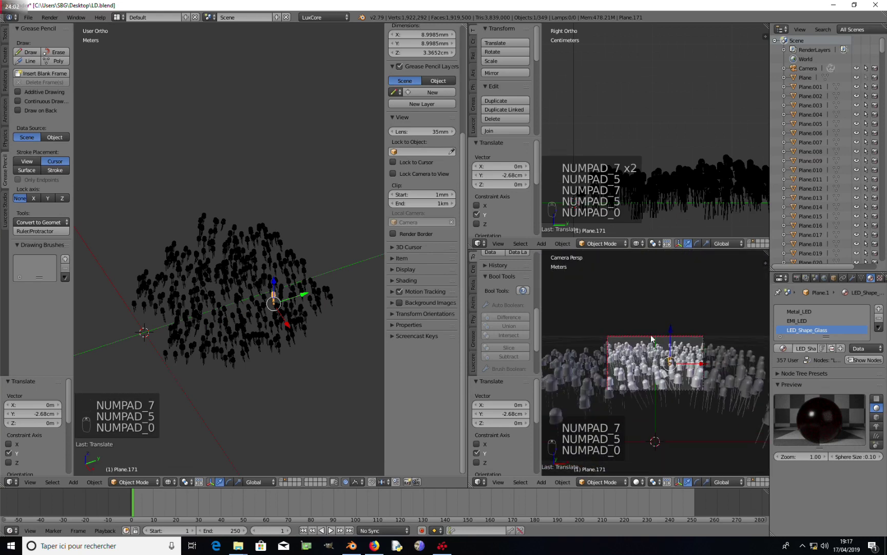
# - Select the camera on its own layer, turn off proportional editing and show the LEDs' layer alongside it
pyautogui.click(281, 480)
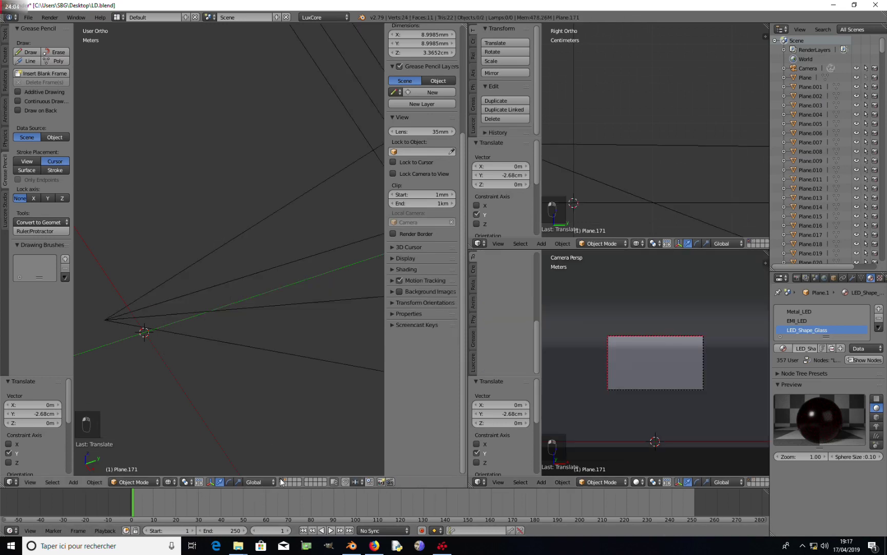
pyautogui.rightClick(241, 310)
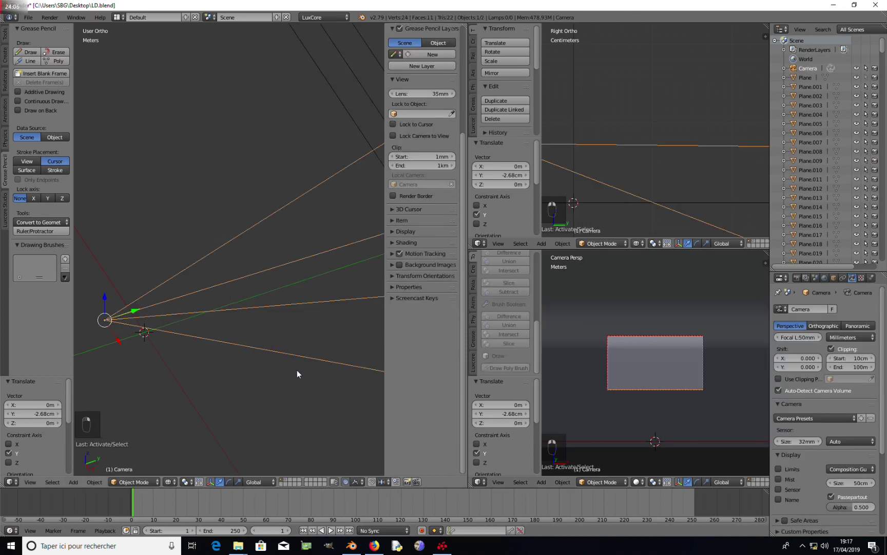
pyautogui.press('o')
pyautogui.moveTo(119, 315); pyautogui.dragTo(176, 286, button='middle')
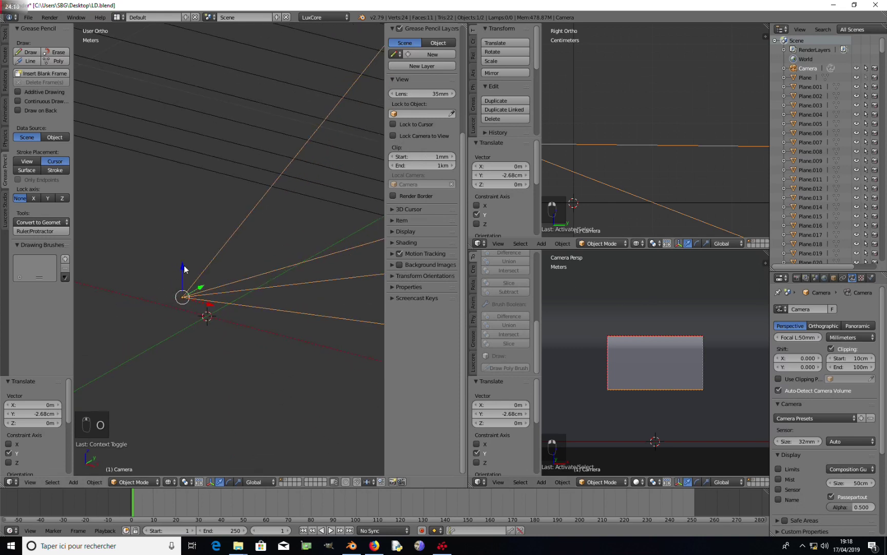
pyautogui.keyDown('shift'); pyautogui.click(284, 481); pyautogui.keyUp('shift')
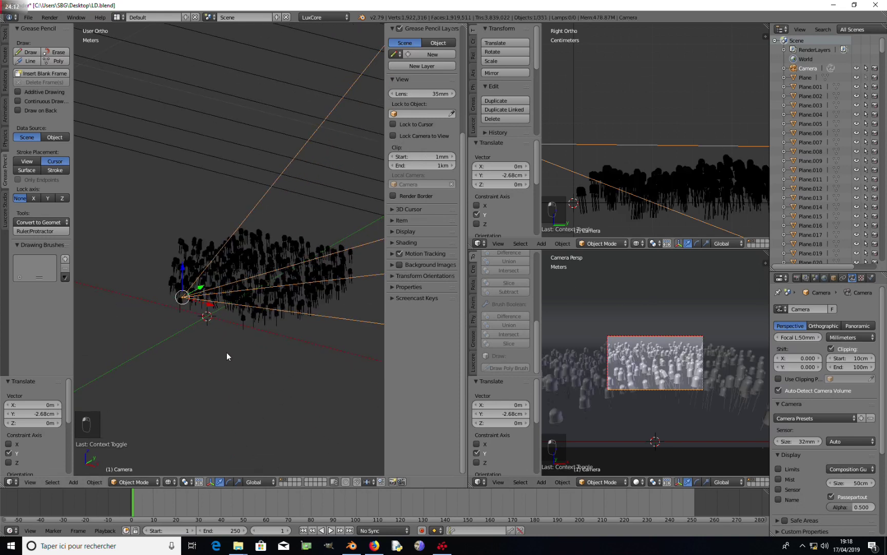
# - Lower the camera about 9.21 mm along Z and clear the selection in the top view
pyautogui.moveTo(186, 295); pyautogui.dragTo(158, 261, button='middle')
pyautogui.moveTo(118, 227); pyautogui.dragTo(139, 269)
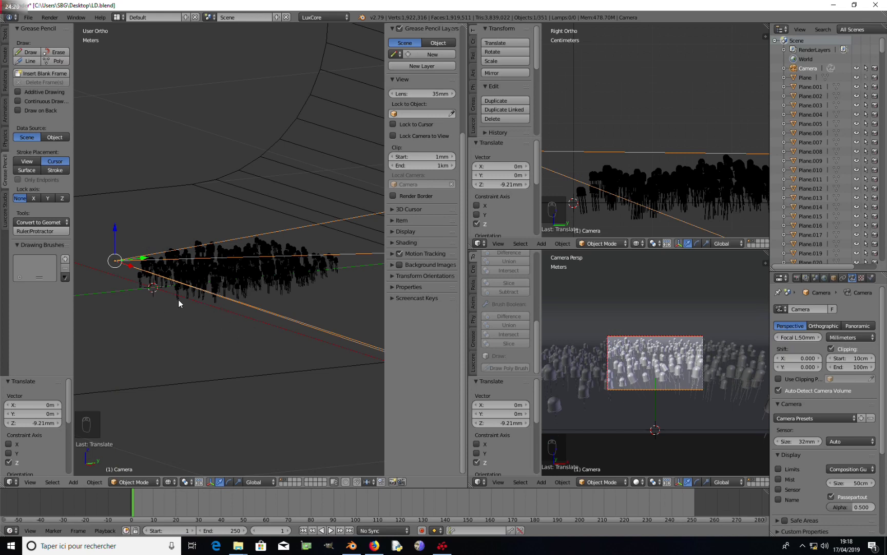
pyautogui.press('KP_7')
pyautogui.press('a')
pyautogui.press('a')
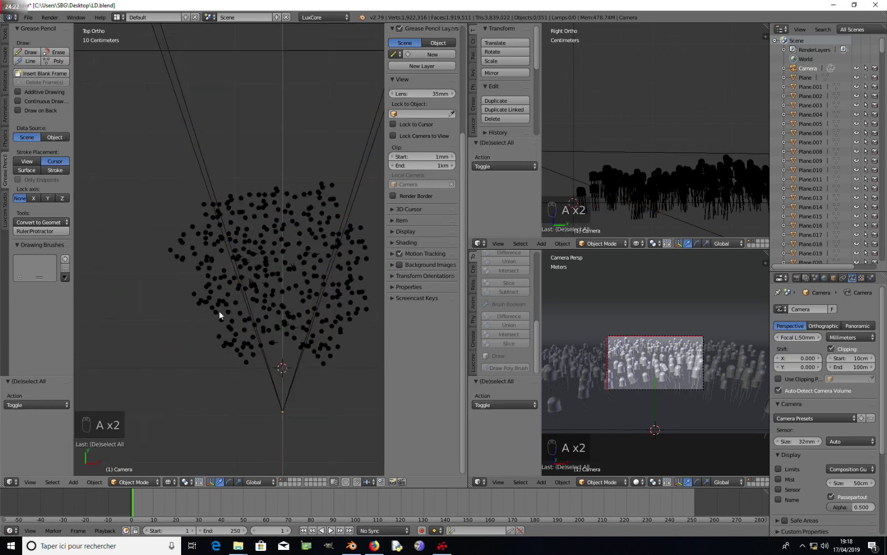
# - Circle-select the LED cluster outside the cone's lower -X edge and move it about 12.8 cm in X and -13.3 cm in Y, beside the camera
pyautogui.press('b')
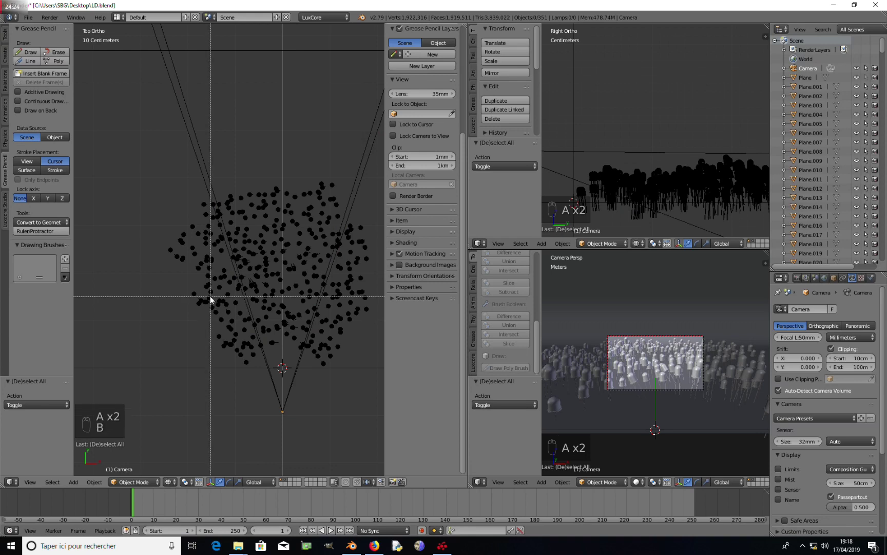
pyautogui.moveTo(206, 281); pyautogui.dragTo(231, 330)
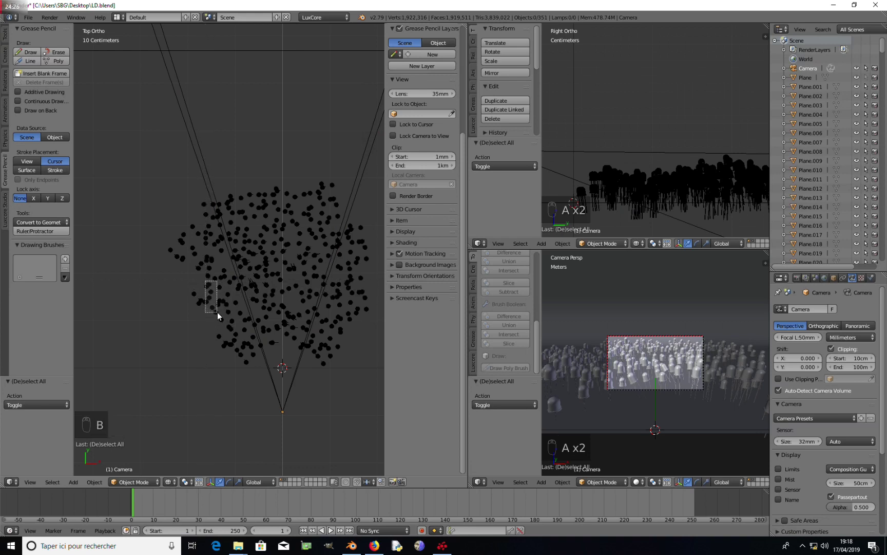
pyautogui.press('c')
pyautogui.moveTo(221, 311)
pyautogui.mouseDown()
pyautogui.moveTo(233, 338)
pyautogui.moveTo(224, 300)
pyautogui.moveTo(248, 356)
pyautogui.mouseUp()
pyautogui.rightClick(247, 356)
pyautogui.press('g')
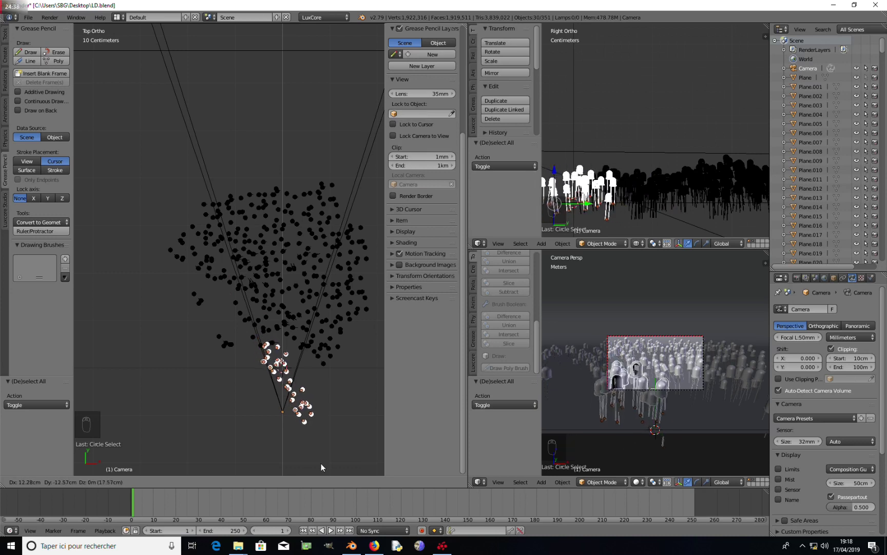
pyautogui.click(344, 46)
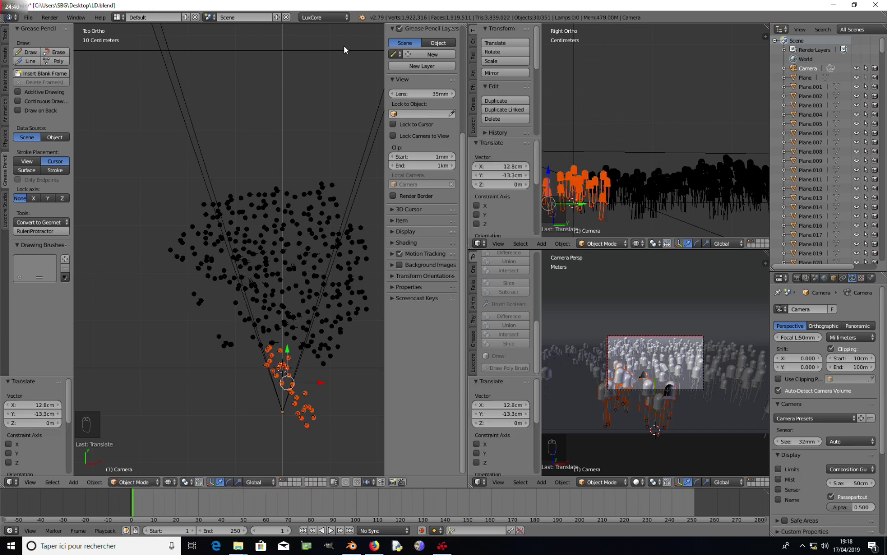
# - In the right view, rotate the selected LEDs about 11.6° and move them about 1.88 cm in Y and -0.113 mm in Z
pyautogui.moveTo(330, 299); pyautogui.dragTo(233, 215, button='middle')
pyautogui.press('KP_1')
pyautogui.press('KP_3')
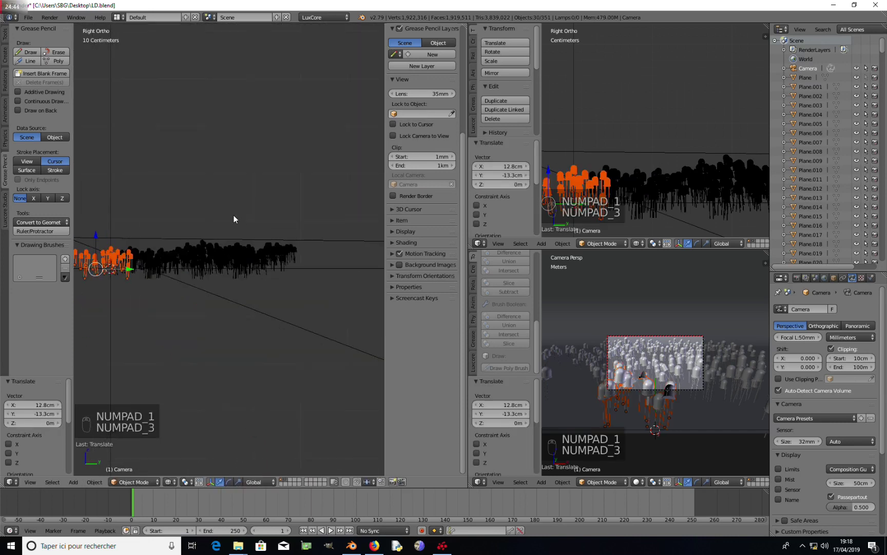
pyautogui.scroll(6, 149, 290)
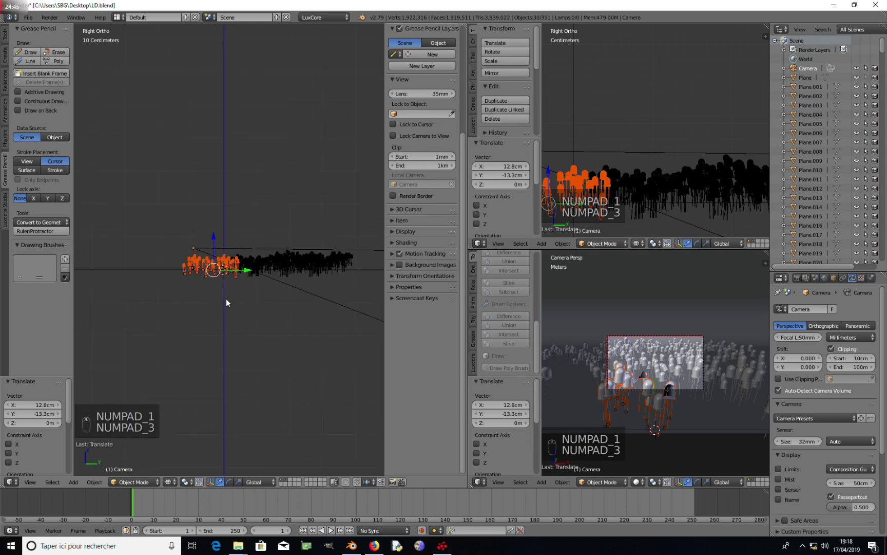
pyautogui.press('r')
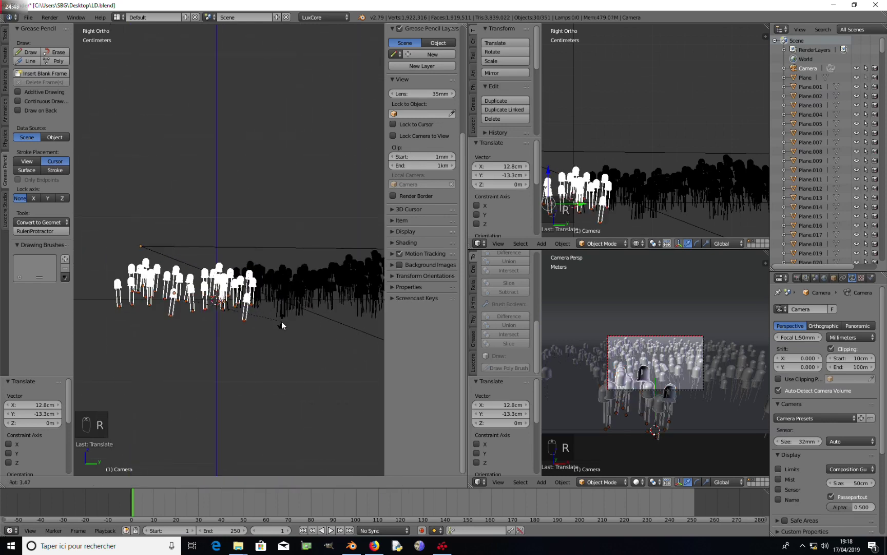
pyautogui.click(285, 334)
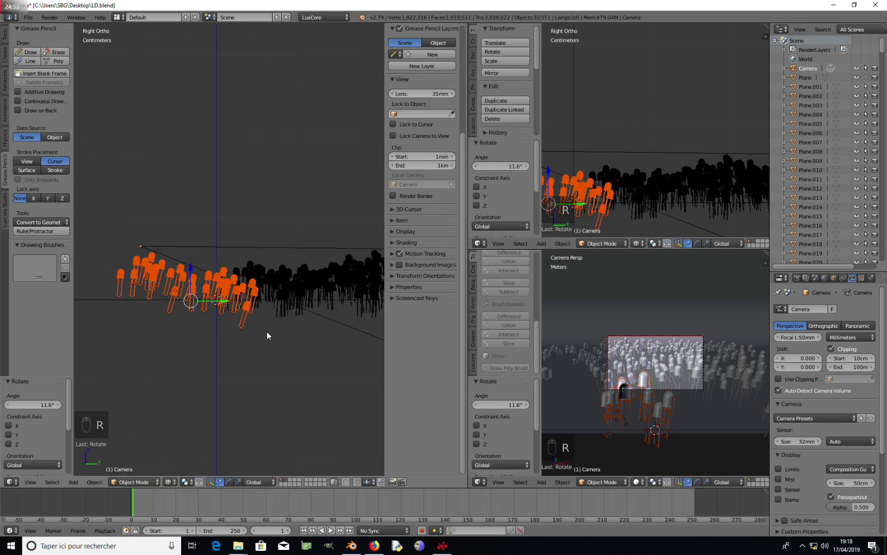
pyautogui.press('g')
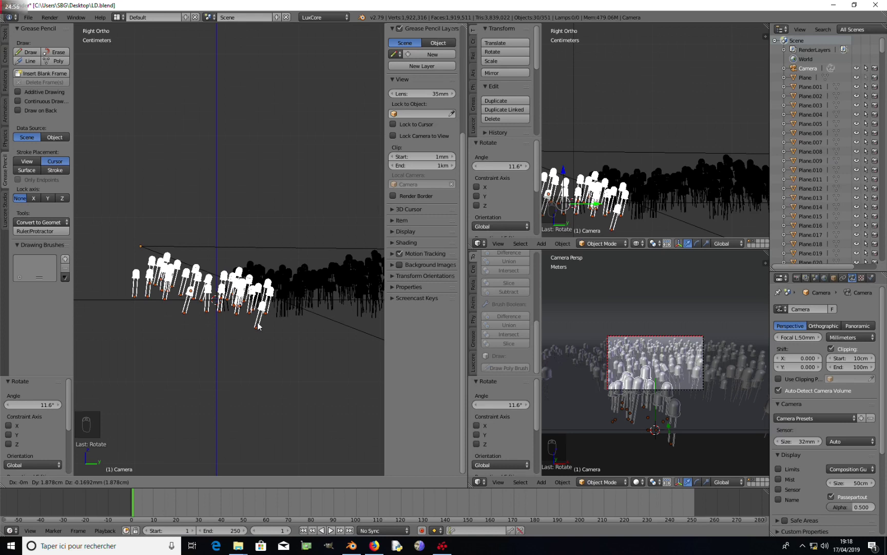
pyautogui.click(258, 324)
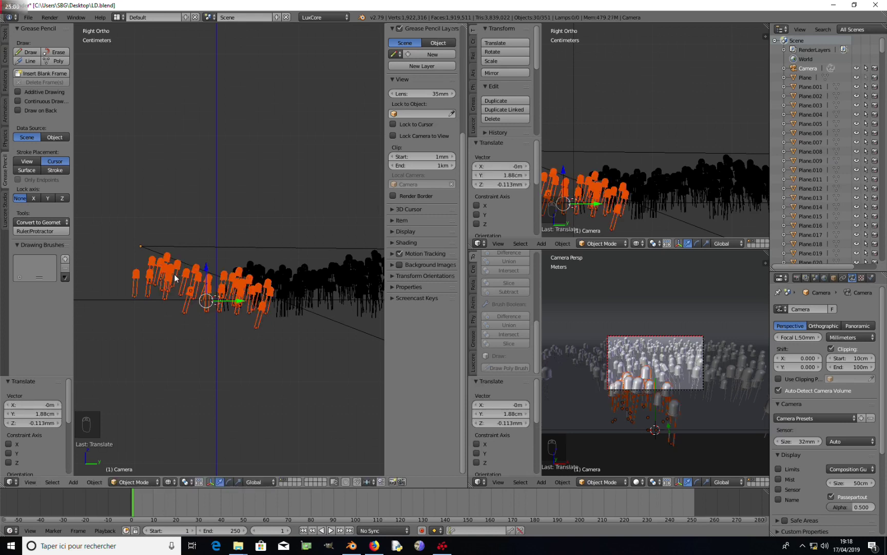
# - Remove the LEDs under the camera from the selection and rotate the remaining ones about -14°
pyautogui.press('c')
pyautogui.moveTo(125, 266)
pyautogui.mouseDown(button='middle')
pyautogui.moveTo(169, 289)
pyautogui.moveTo(113, 297)
pyautogui.mouseUp(button='middle')
pyautogui.rightClick(143, 302)
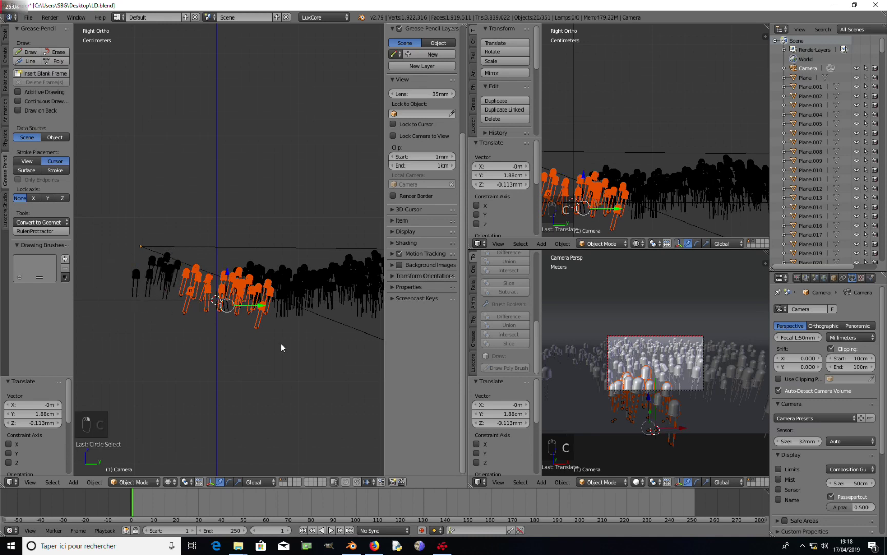
pyautogui.press('r')
pyautogui.click(268, 330)
# - Move the selected LEDs about 1.13 mm in Y and 4.51 mm in Z, and a further 6.2 mm along Y
pyautogui.press('g')
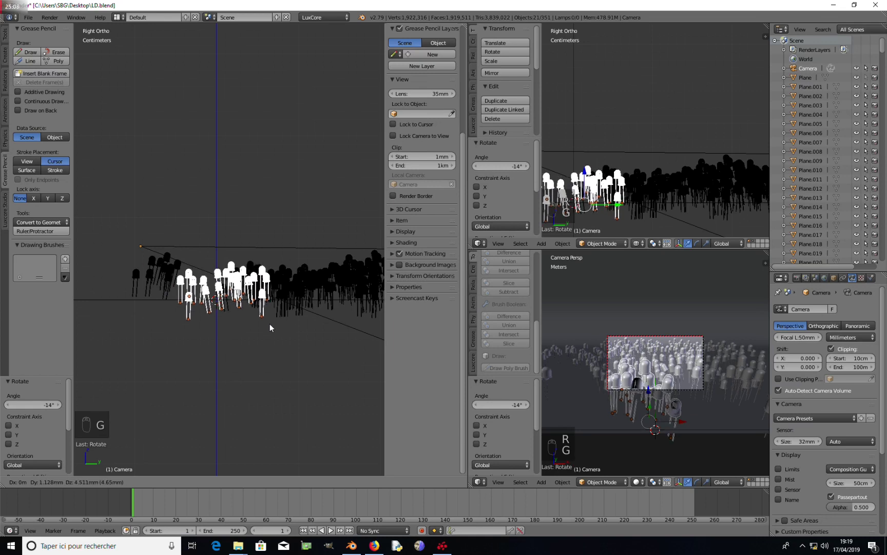
pyautogui.click(269, 323)
pyautogui.press('g')
pyautogui.press('y')
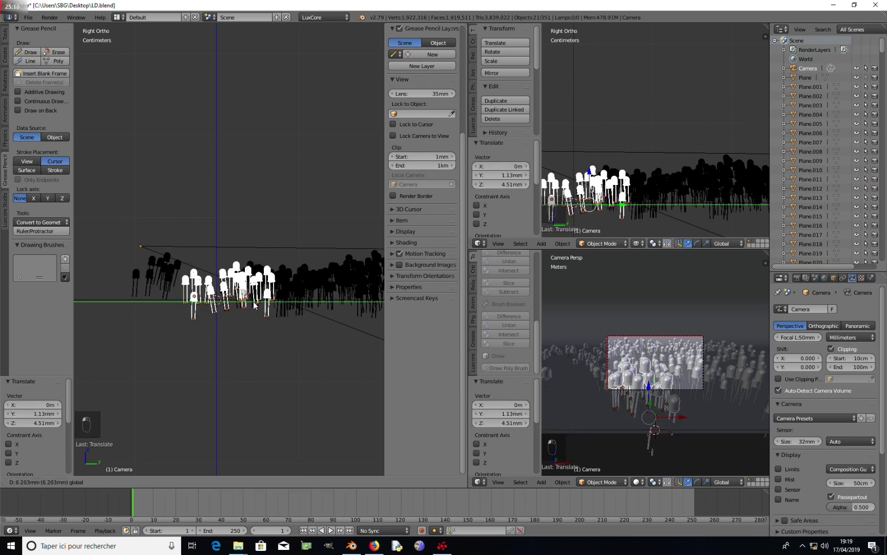
pyautogui.click(254, 304)
# - In the top view, enable proportional editing and shift a single foreground LED inside the camera cone in the +X direction with a reduced influence radius
pyautogui.moveTo(230, 295); pyautogui.dragTo(247, 348, button='middle')
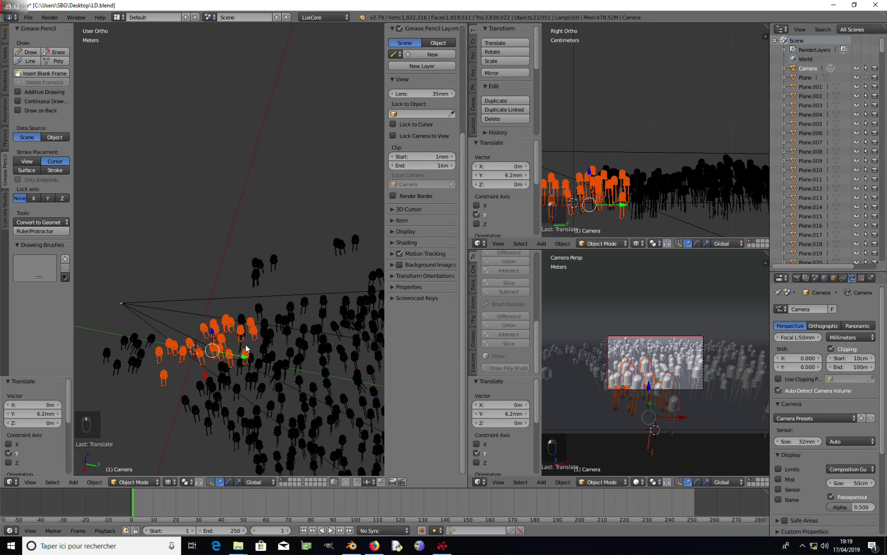
pyautogui.press('KP_7')
pyautogui.rightClick(336, 237)
pyautogui.rightClick(333, 243)
pyautogui.press('o')
pyautogui.keyDown('shift'); pyautogui.moveTo(333, 243); pyautogui.dragTo(229, 257, button='middle'); pyautogui.keyUp('shift')
pyautogui.scroll(1, 243, 260)
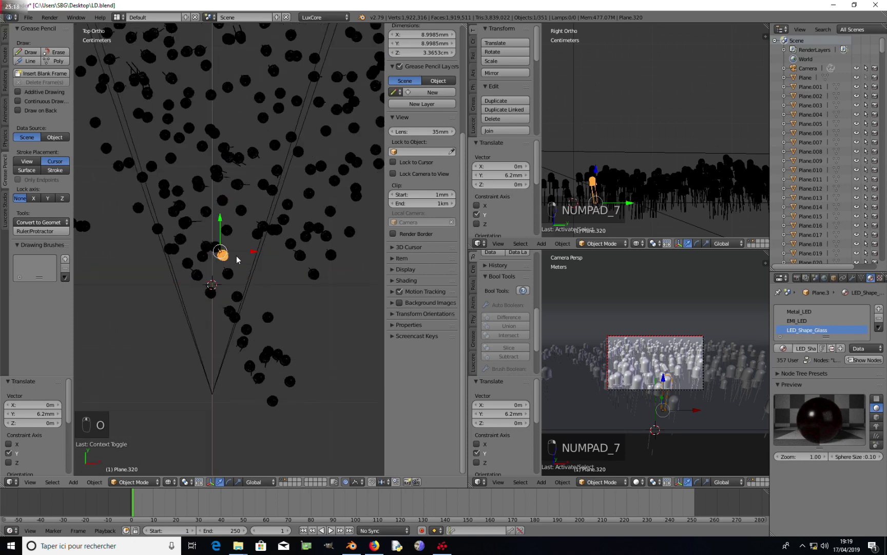
pyautogui.press('g')
pyautogui.scroll(5, 249, 256)
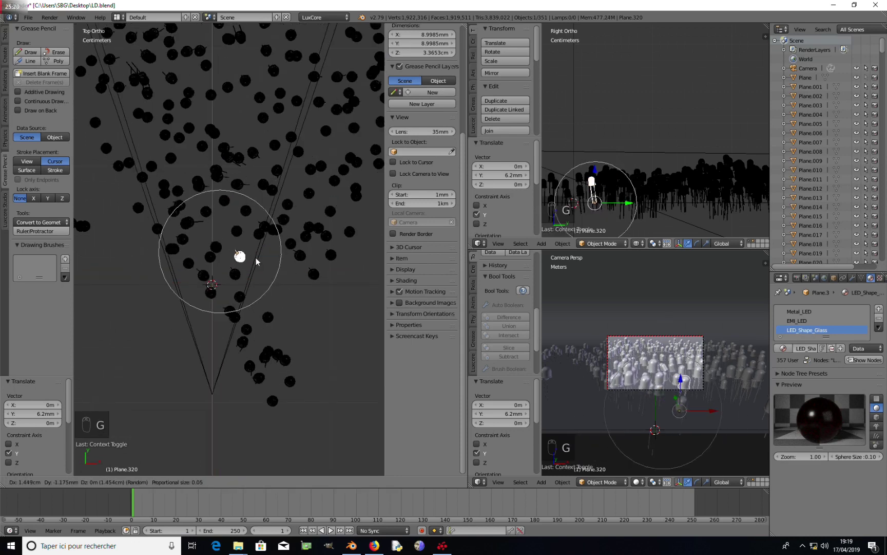
pyautogui.click(263, 257)
# - Shift one neighbouring LED about -7.83 mm in X and 1.37 cm in Y, and another about -1.02 cm in X and -6.66 mm in Y
pyautogui.rightClick(214, 247)
pyautogui.press('g')
pyautogui.scroll(1, 207, 238)
pyautogui.click(205, 232)
pyautogui.rightClick(203, 270)
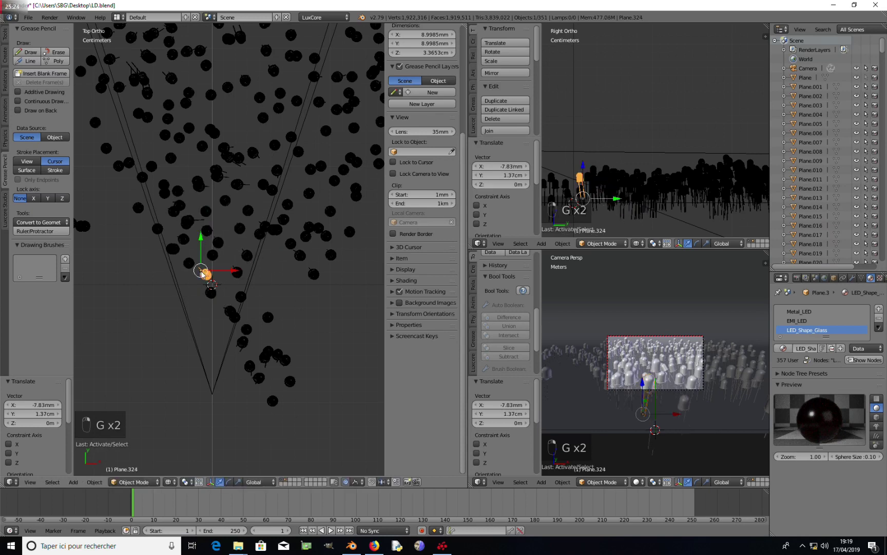
pyautogui.press('g')
pyautogui.scroll(1, 198, 276)
pyautogui.click(195, 279)
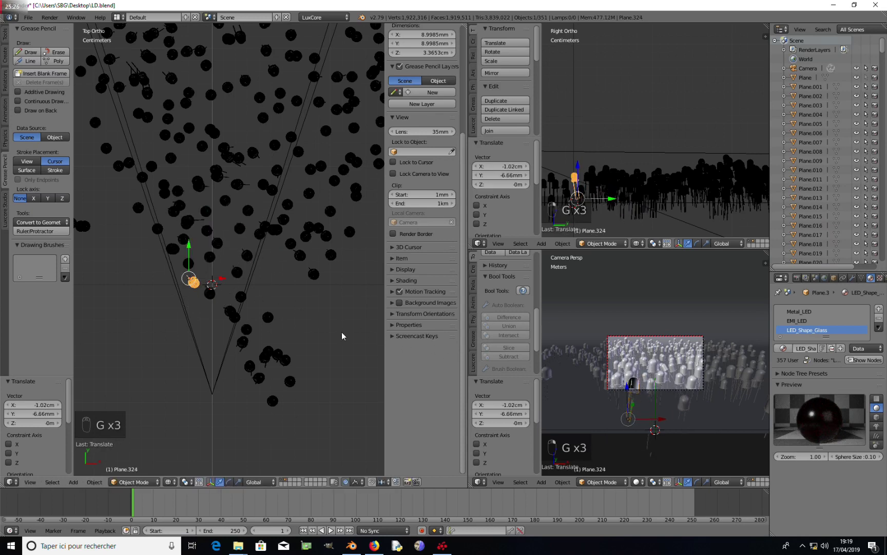
# - Select the camera and move it about -6.66 mm along Y
pyautogui.rightClick(229, 343)
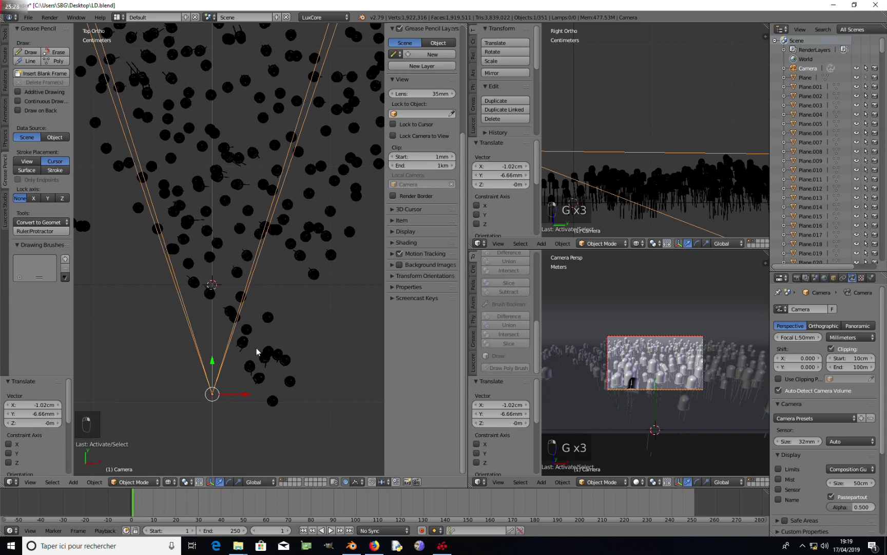
pyautogui.press('g')
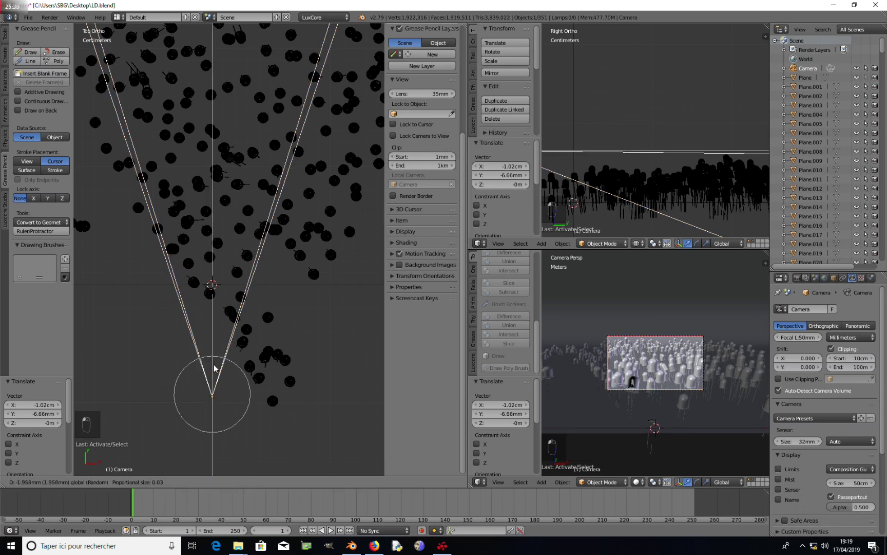
pyautogui.press('y')
pyautogui.click(221, 374)
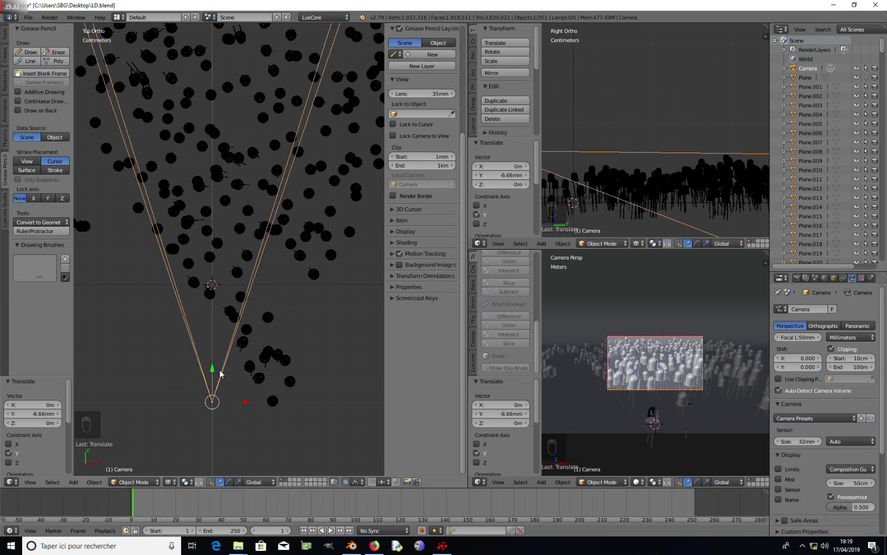
pyautogui.rightClick(270, 402)
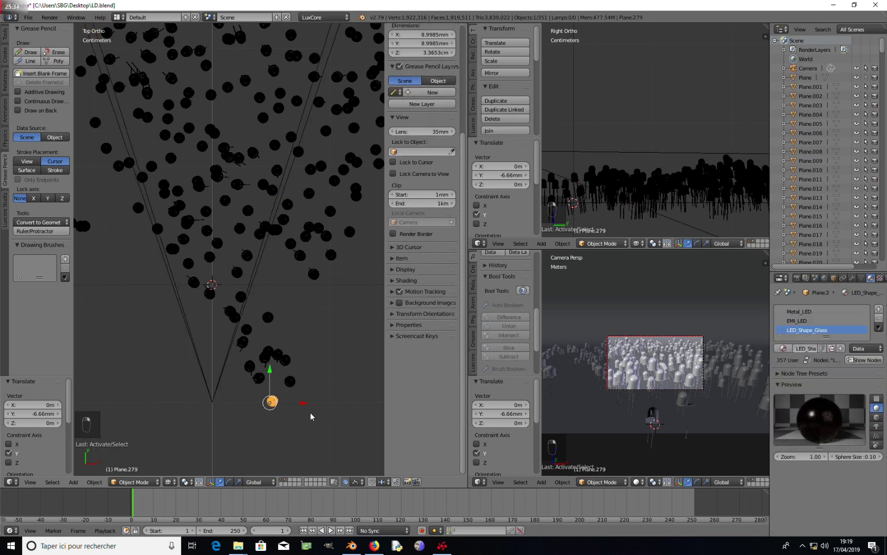
pyautogui.press('g')
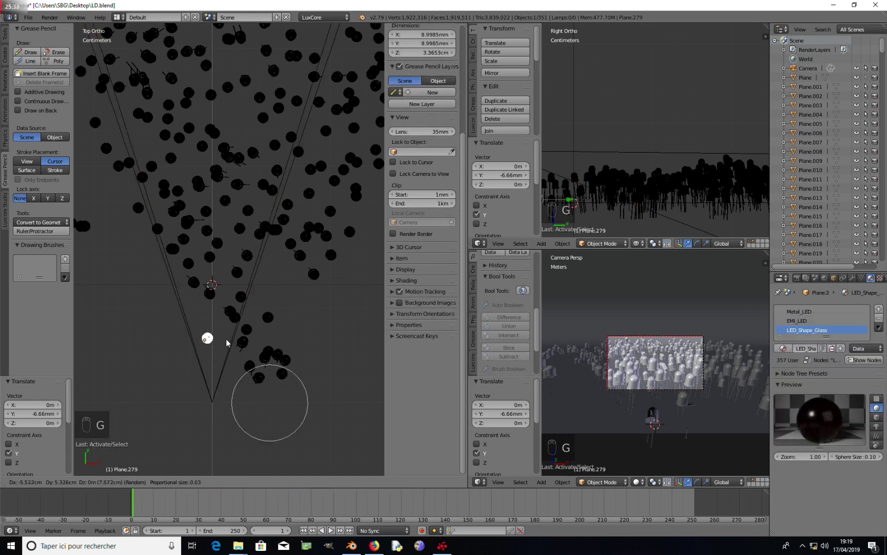
pyautogui.rightClick(215, 306)
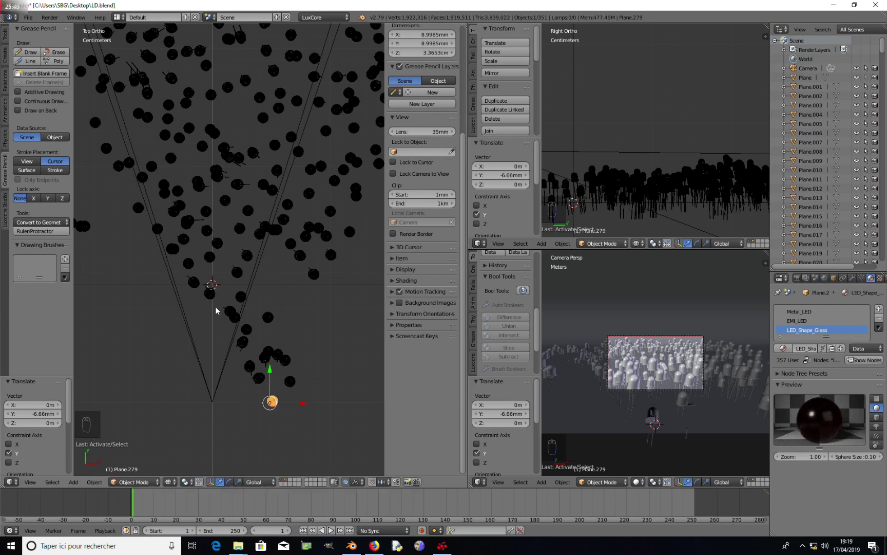
# - Circle-select the stray LEDs beside the camera outside its cone and delete them
pyautogui.press('a')
pyautogui.press('c')
pyautogui.scroll(-8, 277, 402)
pyautogui.moveTo(278, 402); pyautogui.dragTo(277, 356)
pyautogui.rightClick(316, 372)
pyautogui.press('x')
pyautogui.click(316, 371)
# - Circle-select the LEDs outside the camera cone on the +X side and delete them
pyautogui.scroll(-6, 303, 360)
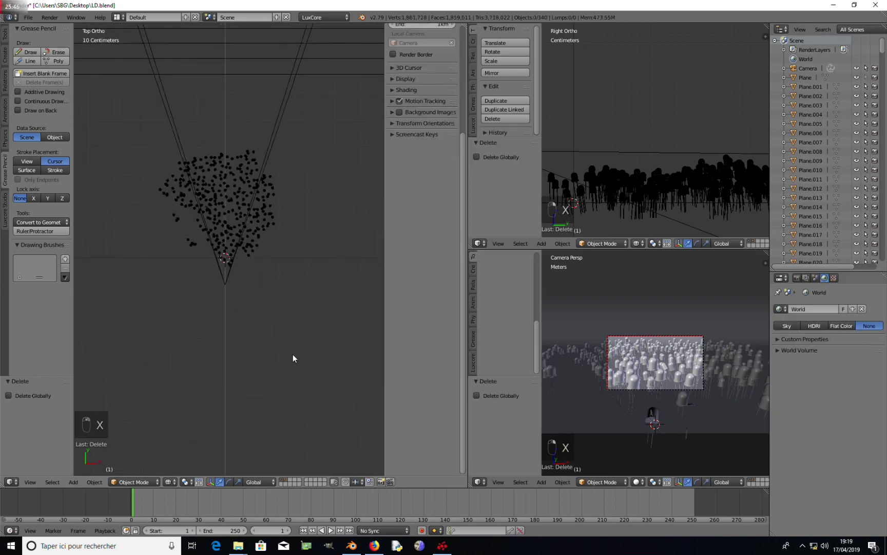
pyautogui.scroll(2, 297, 380)
pyautogui.press('c')
pyautogui.scroll(7, 312, 333)
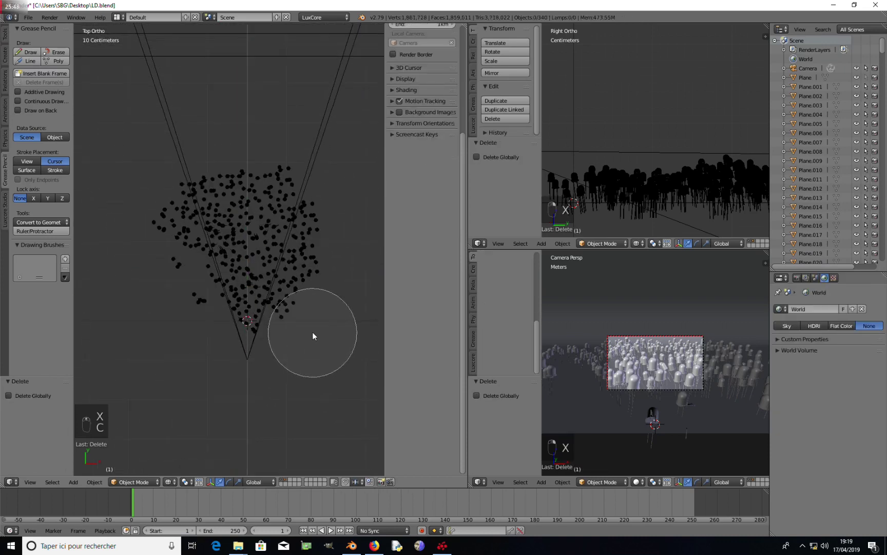
pyautogui.moveTo(301, 325)
pyautogui.mouseDown()
pyautogui.moveTo(301, 294)
pyautogui.moveTo(325, 216)
pyautogui.mouseUp()
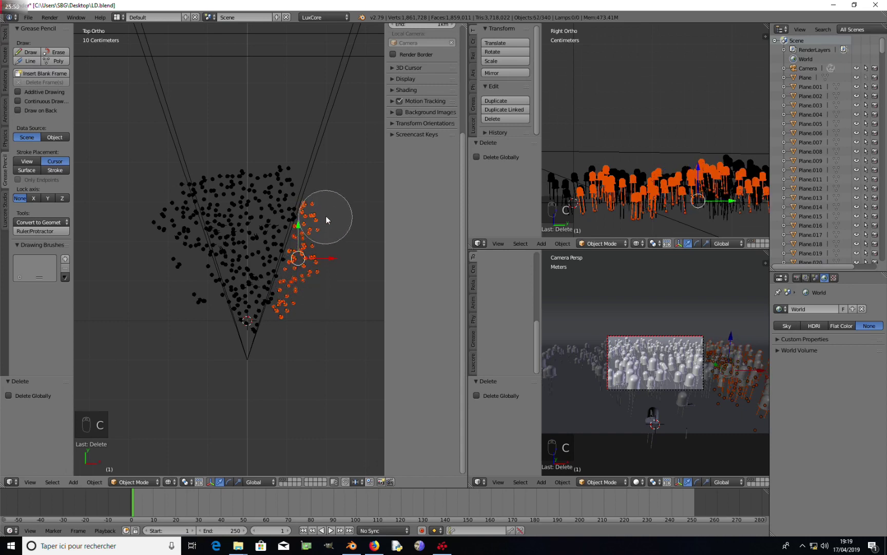
pyautogui.rightClick(345, 238)
pyautogui.press('x')
pyautogui.click(342, 288)
# - Circle-select the bulk of the LEDs outside the camera cone on the -X side and delete them
pyautogui.keyDown('shift'); pyautogui.moveTo(197, 305); pyautogui.dragTo(263, 340, button='middle'); pyautogui.keyUp('shift')
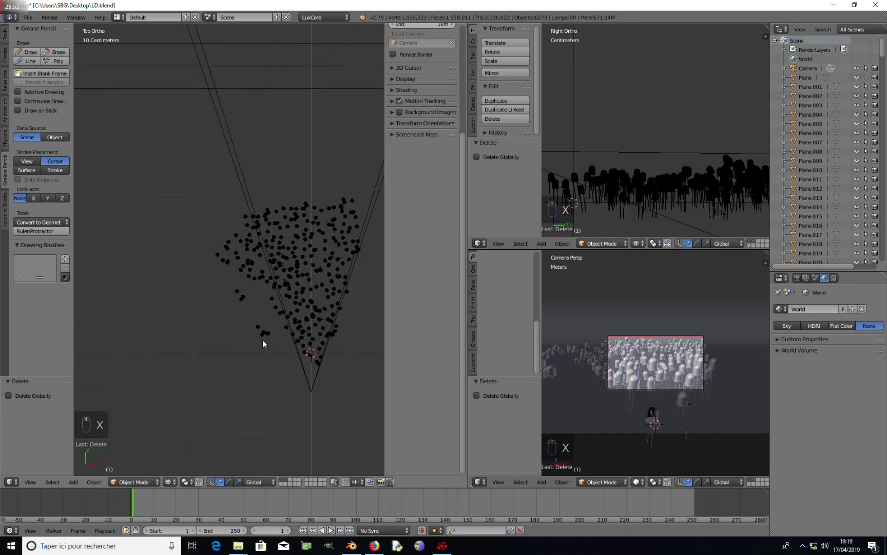
pyautogui.press('c')
pyautogui.moveTo(238, 349)
pyautogui.mouseDown()
pyautogui.moveTo(227, 229)
pyautogui.moveTo(238, 277)
pyautogui.mouseUp()
pyautogui.rightClick(255, 351)
pyautogui.press('x')
pyautogui.click(254, 351)
# - Circle-select the leftover LEDs just beyond the cone's -X edge and delete them
pyautogui.scroll(3, 279, 339)
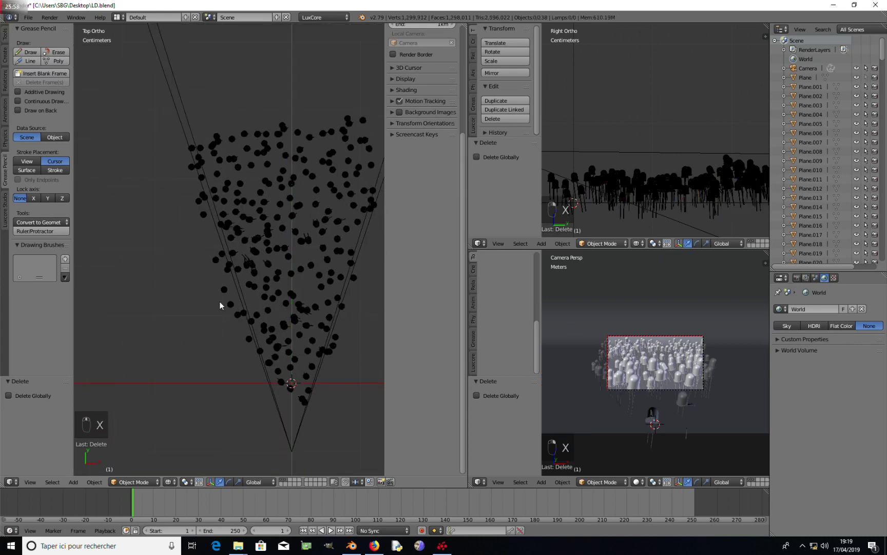
pyautogui.press('c')
pyautogui.moveTo(224, 333); pyautogui.dragTo(174, 192)
pyautogui.rightClick(170, 205)
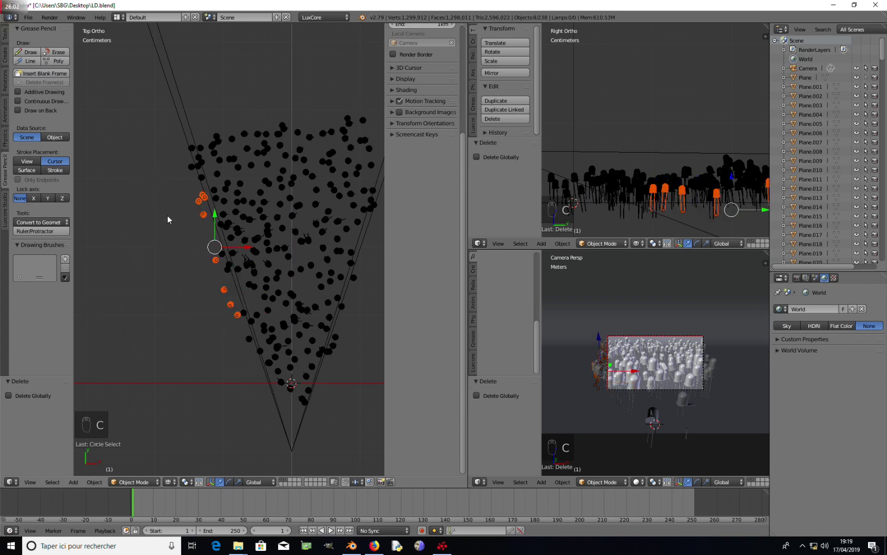
pyautogui.press('x')
pyautogui.click(180, 229)
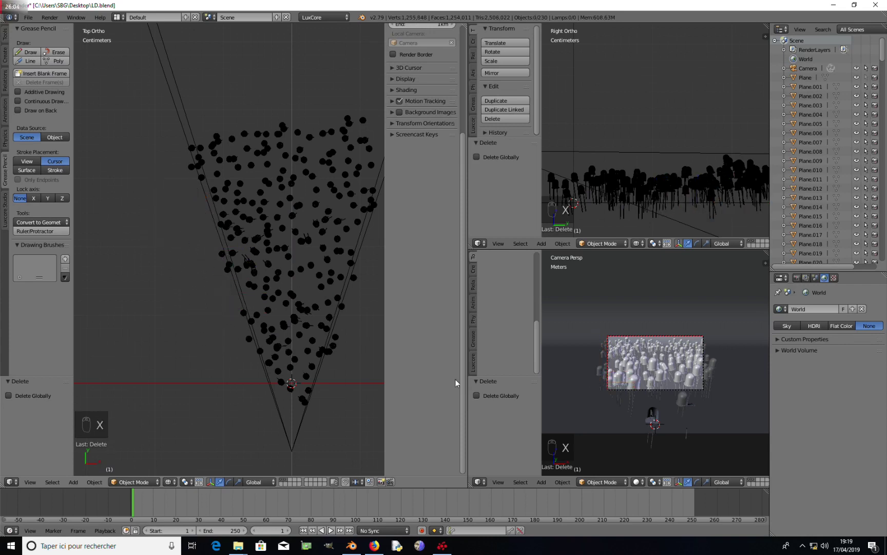
# - Shift a mid-cone LED about 1.41 cm in X and 2.4 cm in Y, disable proportional editing, and nudge the neighbouring tilted LED about -2.82 mm, 8.93 mm
pyautogui.scroll(2, 563, 382)
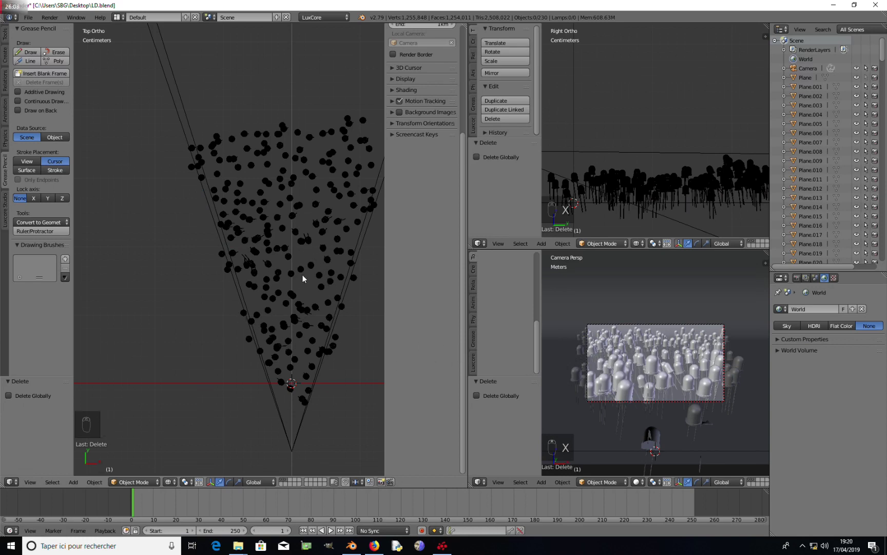
pyautogui.scroll(2, 303, 312)
pyautogui.rightClick(334, 328)
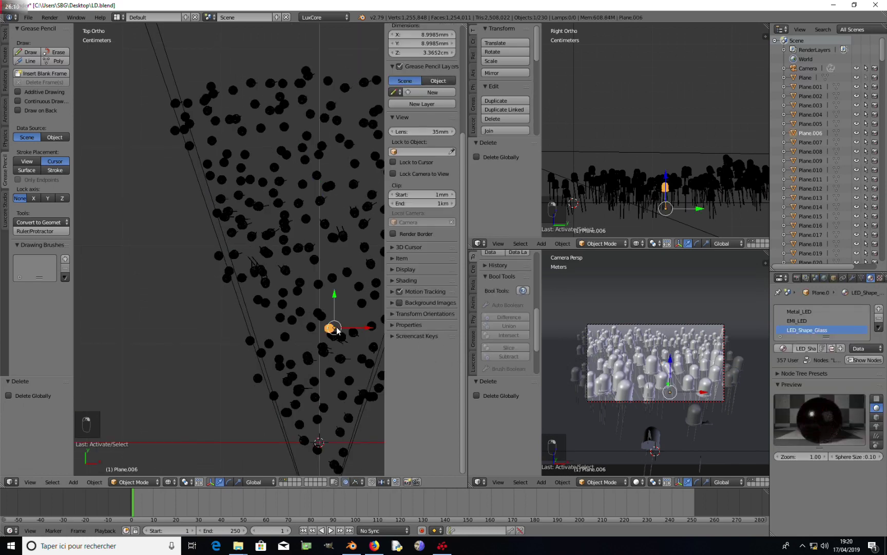
pyautogui.press('g')
pyautogui.click(353, 307)
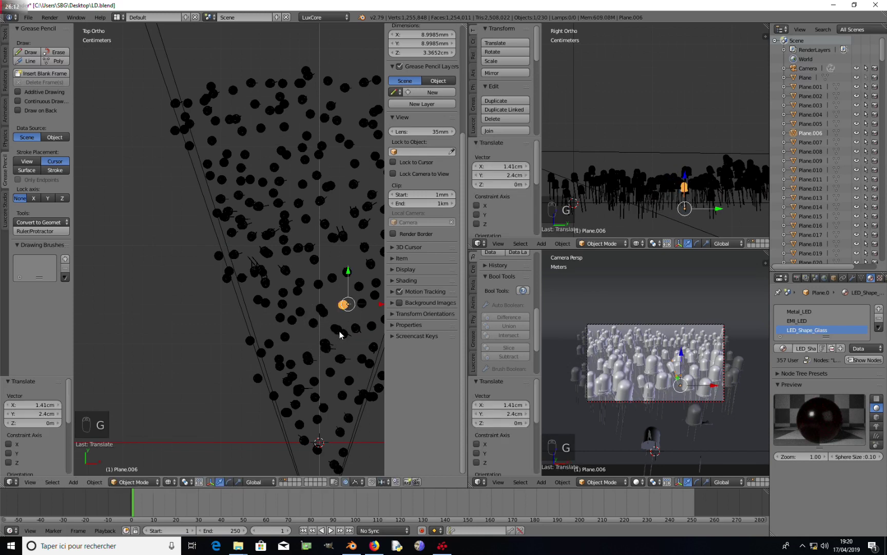
pyautogui.press('o')
pyautogui.rightClick(336, 332)
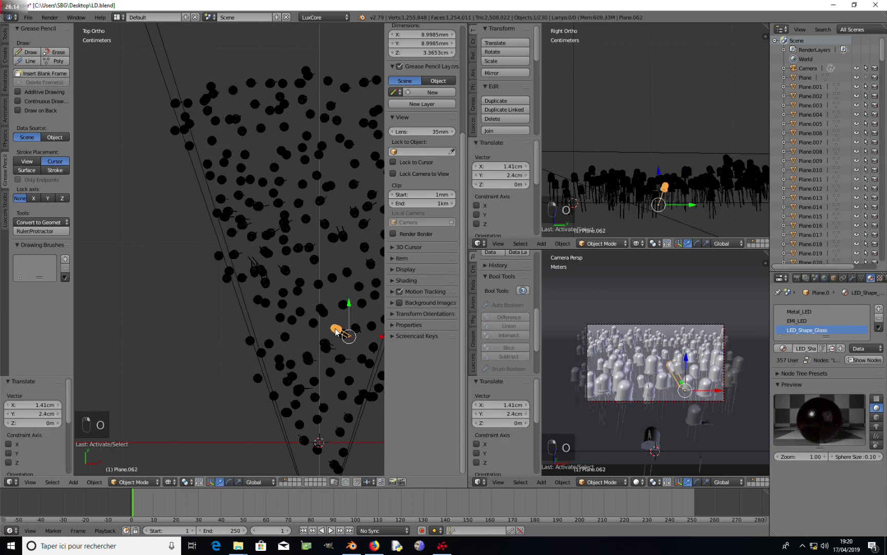
pyautogui.press('g')
pyautogui.click(337, 328)
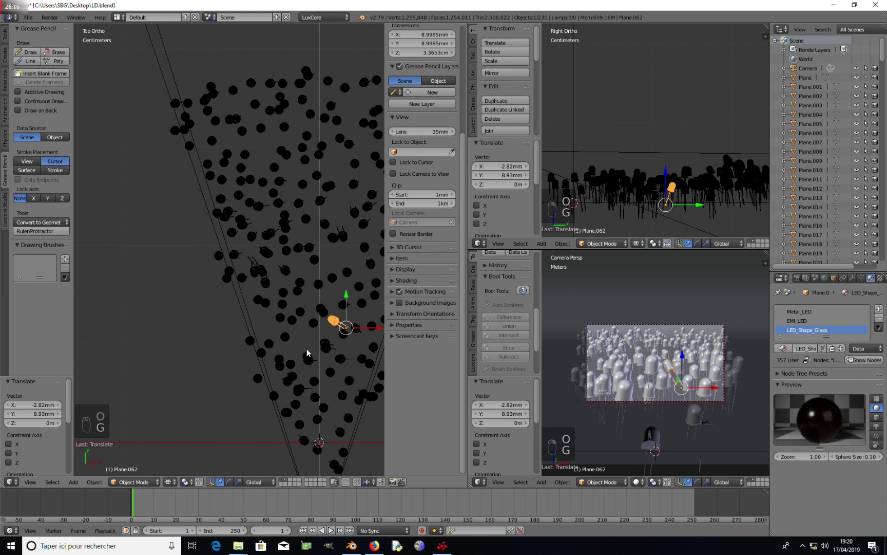
# - Move two crowded LEDs in the narrow part of the camera cone slightly apart to even out their spacing
pyautogui.rightClick(307, 354)
pyautogui.press('g')
pyautogui.click(303, 340)
pyautogui.rightClick(296, 359)
pyautogui.press('g')
pyautogui.click(295, 356)
# - Reposition the LEDs along the cone's -X edge, shifting the last one about 3.76 mm in X and 1.55 cm in Y
pyautogui.rightClick(280, 317)
pyautogui.press('g')
pyautogui.click(266, 303)
pyautogui.moveTo(266, 303); pyautogui.dragTo(259, 300, button='right')
pyautogui.press('g')
pyautogui.click(249, 342)
pyautogui.press('g')
pyautogui.click(253, 324)
pyautogui.scroll(-3, 308, 278)
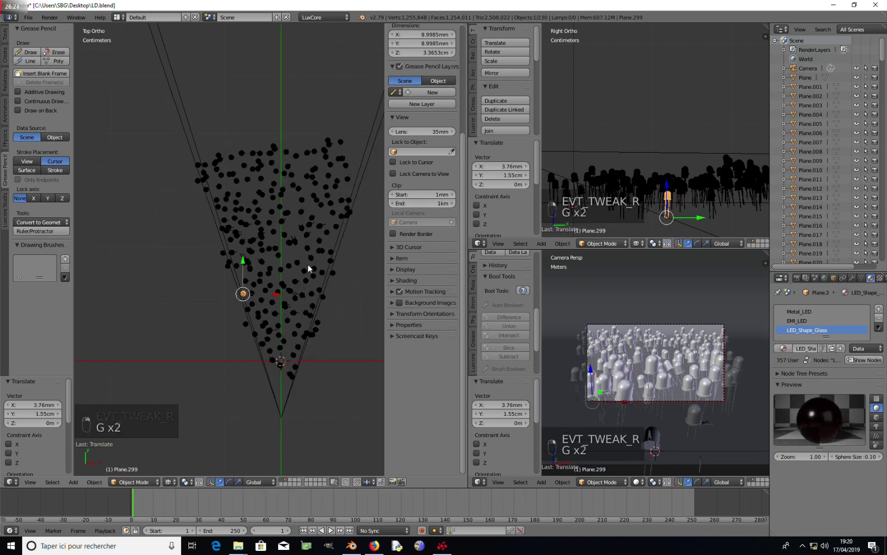
# - Move an LED near the far -X corner about 1.69 cm in X and -1.24 cm in Y, and save the file
pyautogui.scroll(2, 266, 282)
pyautogui.rightClick(194, 215)
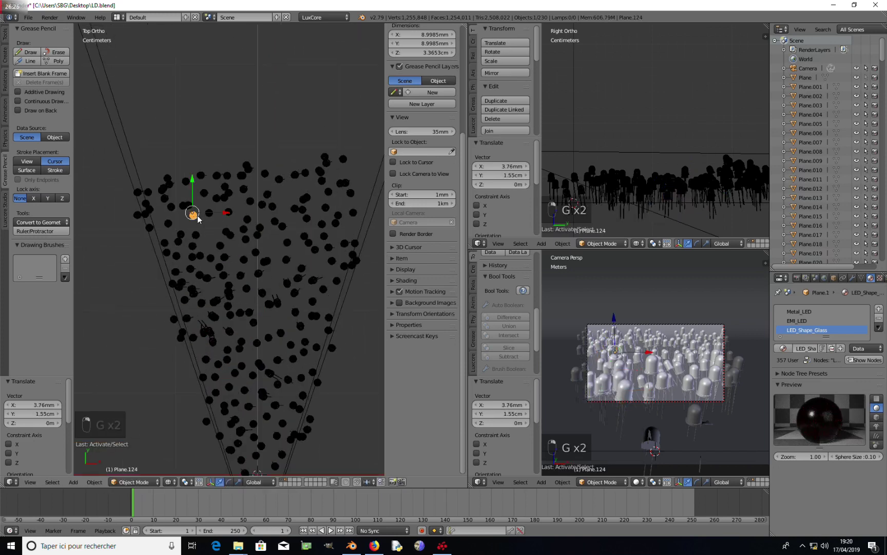
pyautogui.press('g')
pyautogui.click(211, 226)
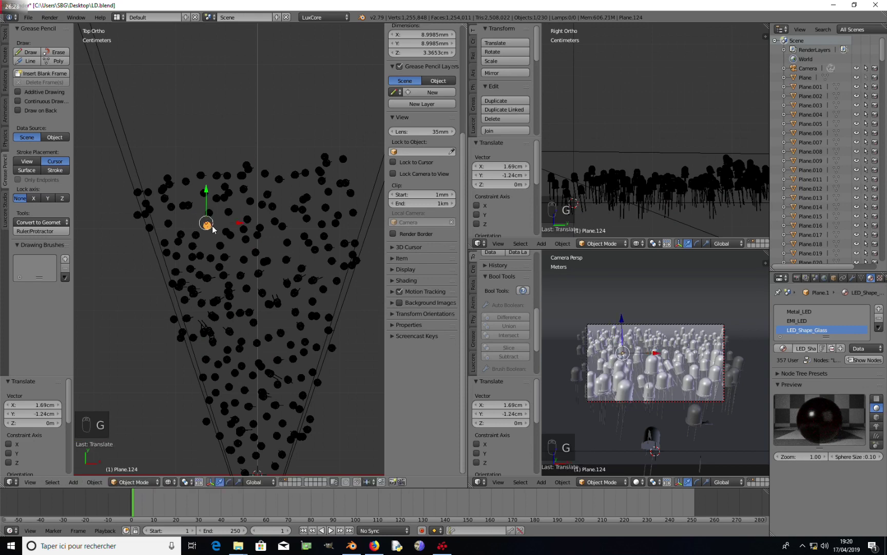
pyautogui.scroll(-1, 669, 363)
pyautogui.hotkey('ctrl', 's')
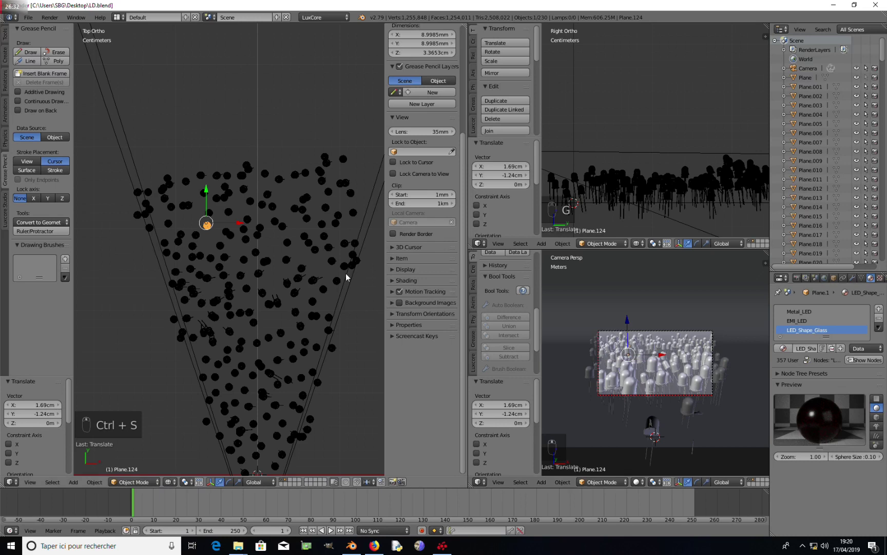
# - Enlarge the Properties editor, show the LuxCore render settings, and run a short test render of the LED field
pyautogui.press('F12')
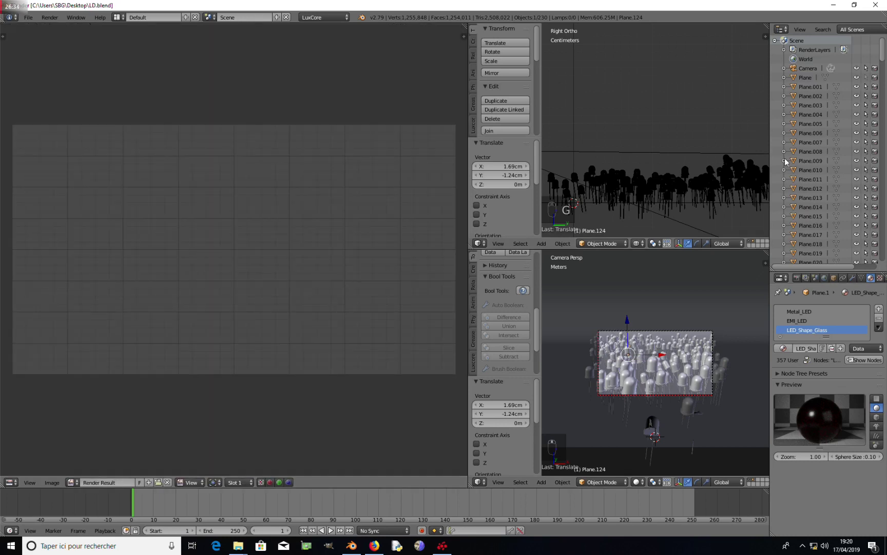
pyautogui.moveTo(815, 270); pyautogui.dragTo(798, 113)
pyautogui.click(797, 122)
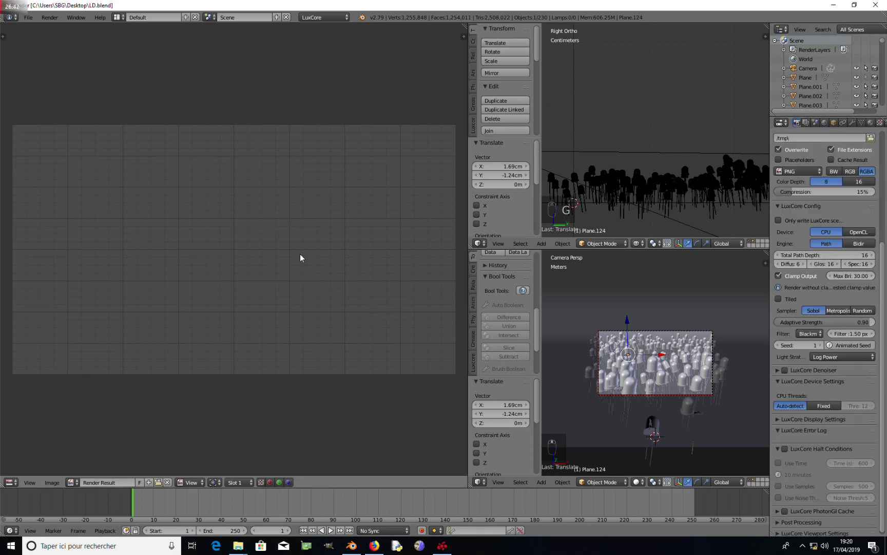
pyautogui.press('F12')
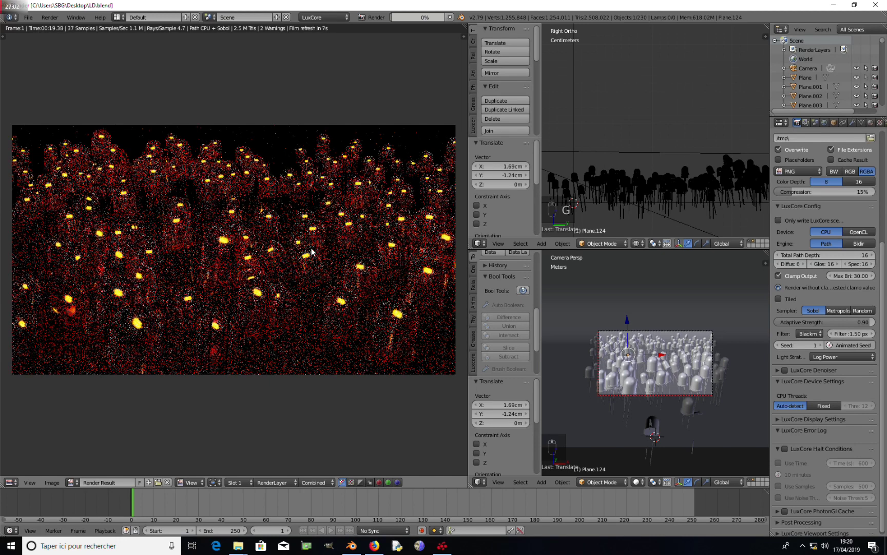
pyautogui.press('Escape')
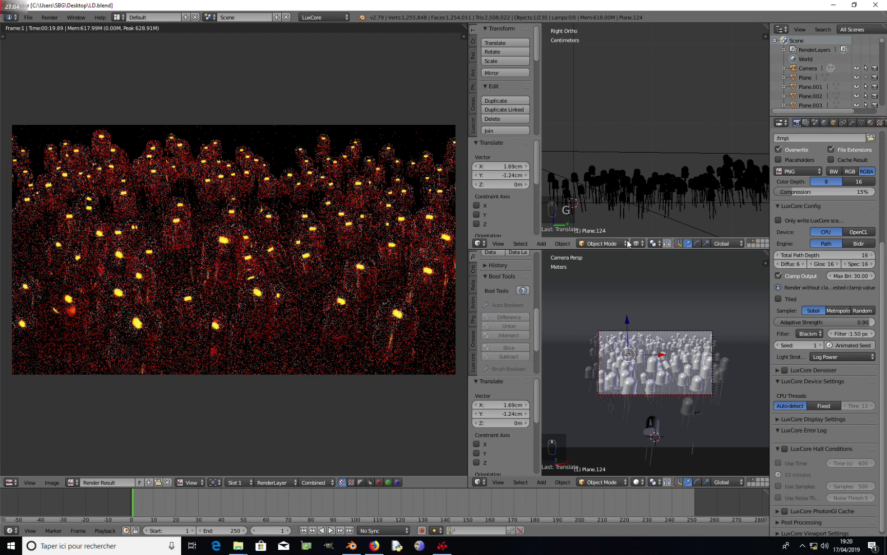
# - Change the Right Ortho viewport to a Node Editor showing the scene's compositing nodes
pyautogui.click(481, 243)
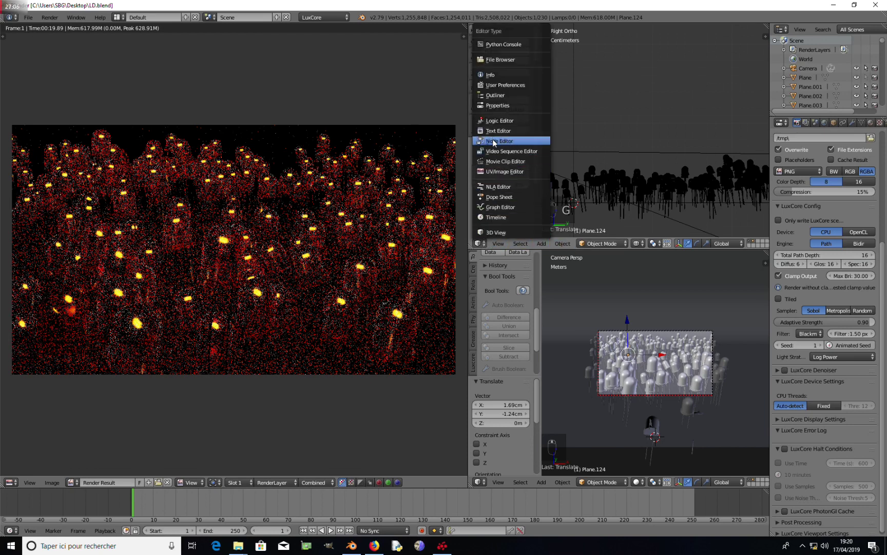
pyautogui.click(514, 148)
pyautogui.click(578, 244)
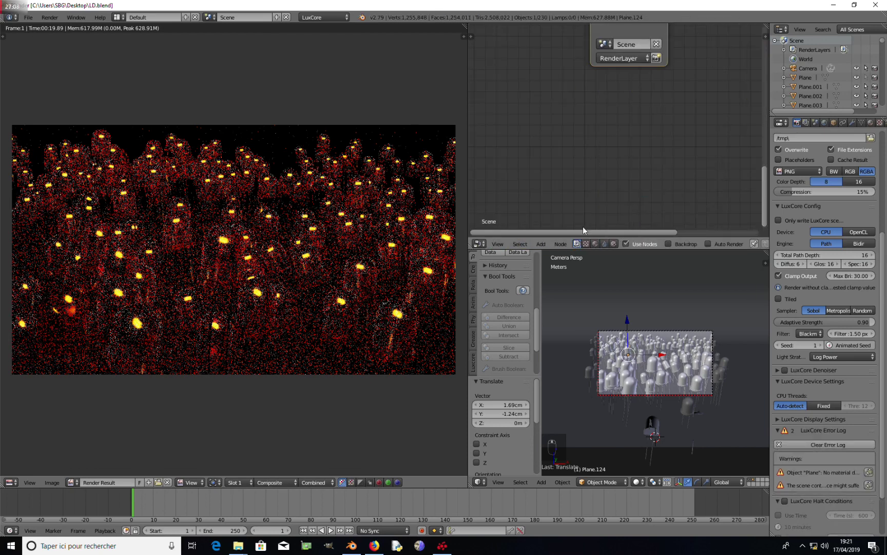
pyautogui.scroll(-4, 625, 167)
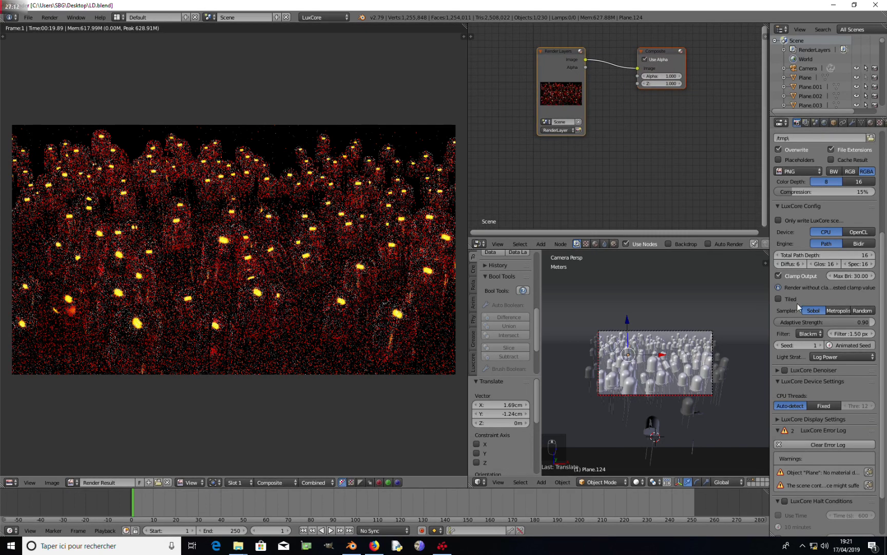
# - Collapse the LuxCore Config settings and enable the LuxCore Denoiser with OIDN
pyautogui.click(781, 206)
pyautogui.click(781, 228)
pyautogui.click(786, 217)
pyautogui.click(776, 217)
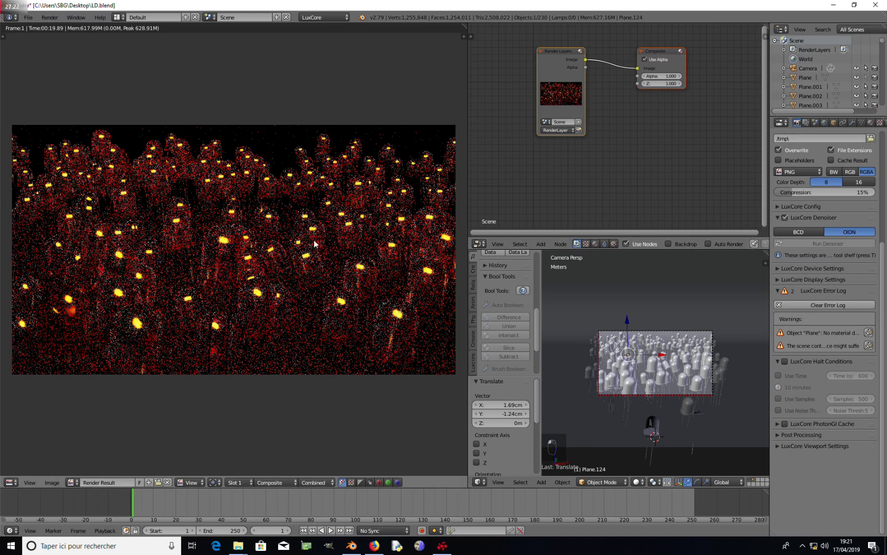
# - Set the emission power of the EMI_LED material to 0.01 W and render the scene again
pyautogui.click(595, 244)
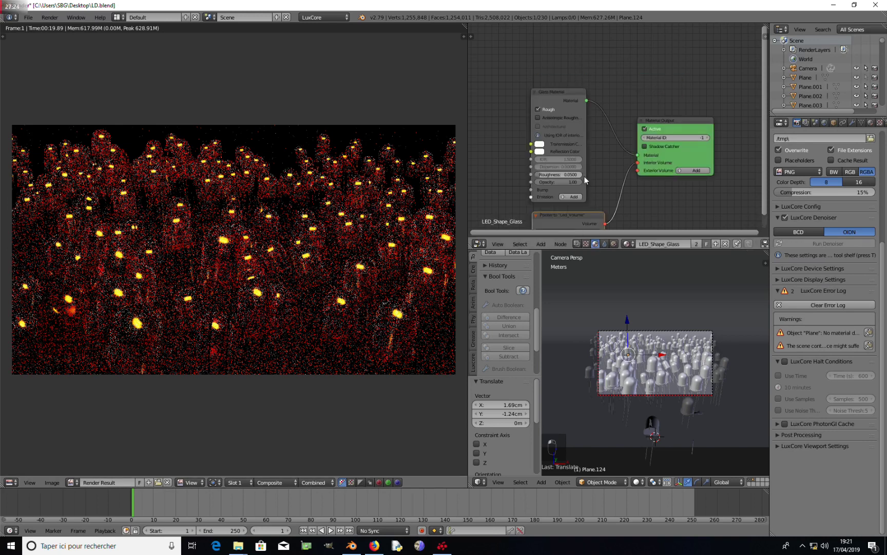
pyautogui.press('Home')
pyautogui.click(872, 122)
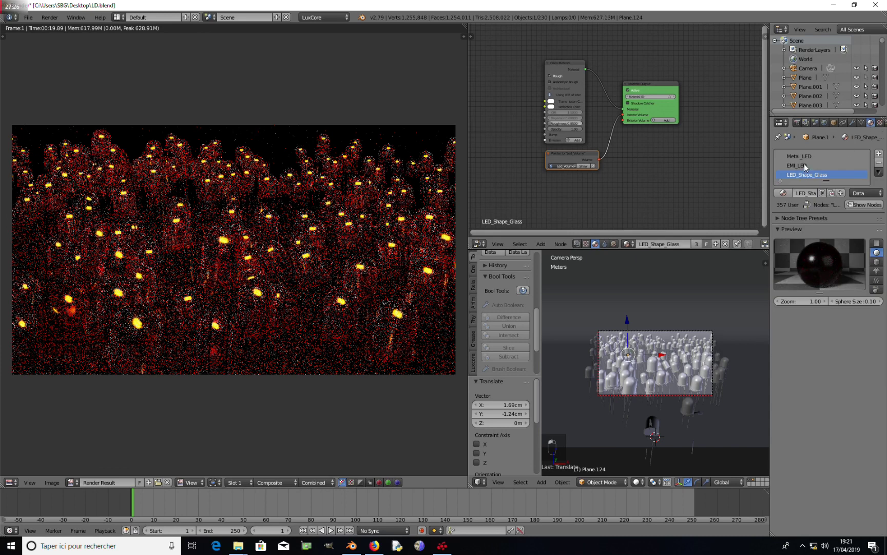
pyautogui.click(798, 165)
pyautogui.press('Home')
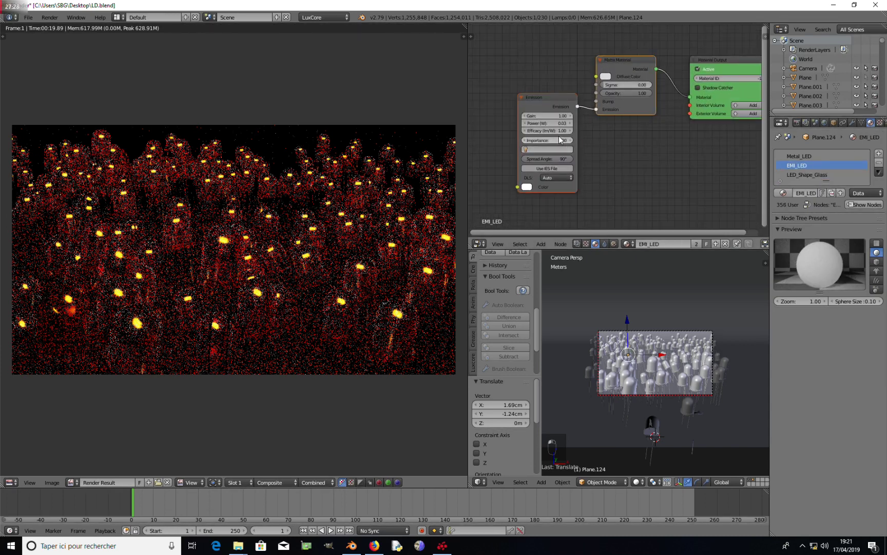
pyautogui.click(534, 123)
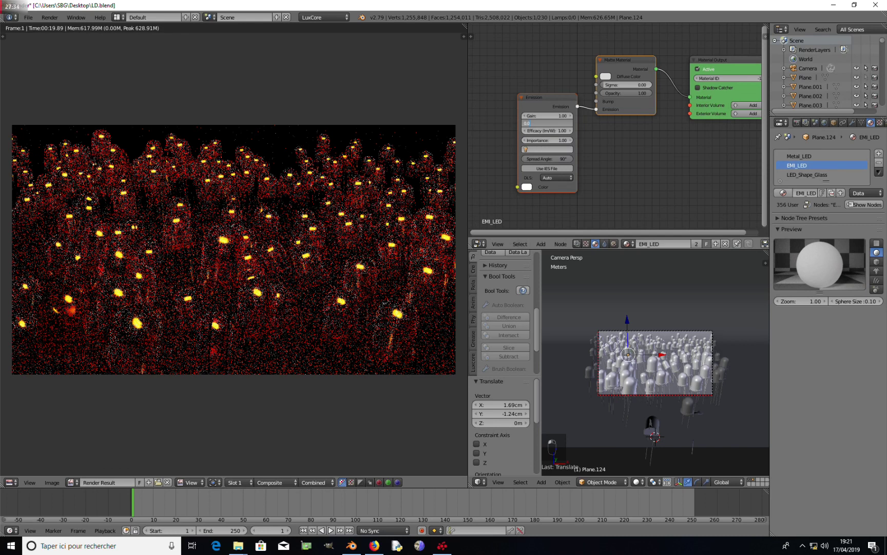
pyautogui.press('Return')
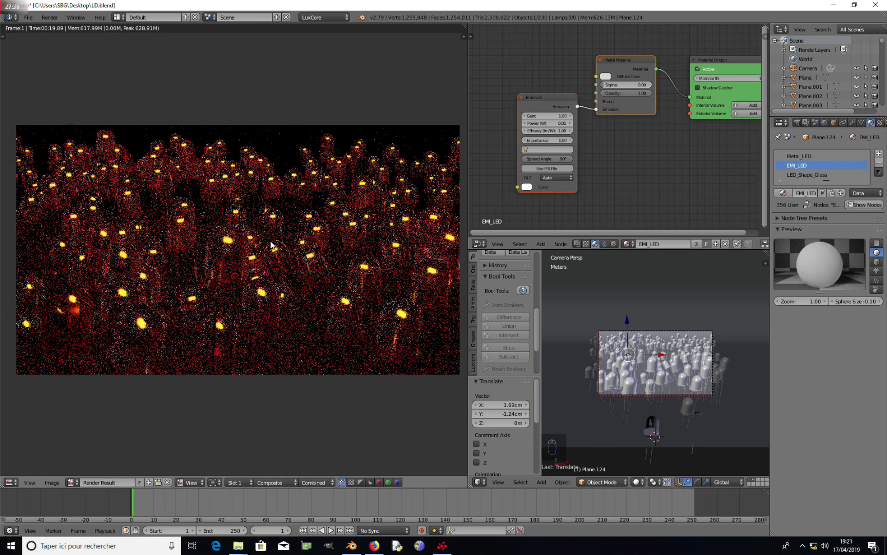
pyautogui.press('F12')
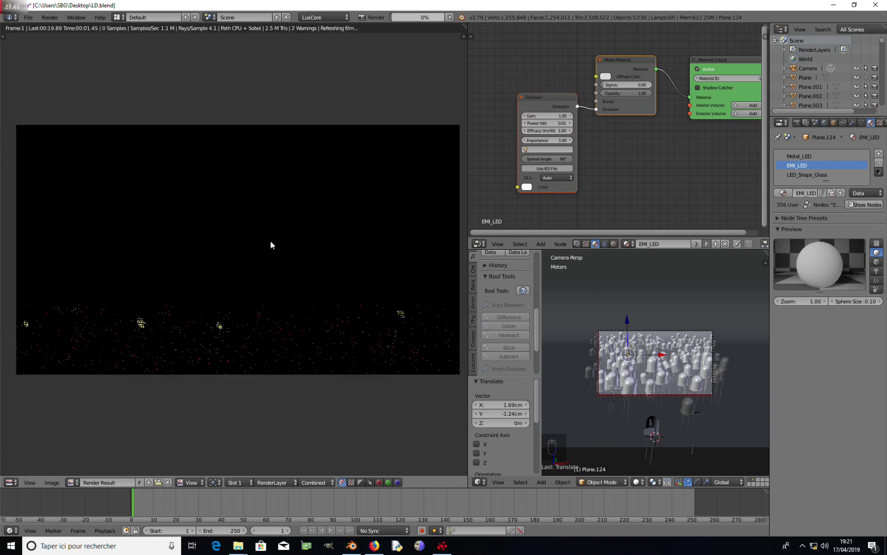
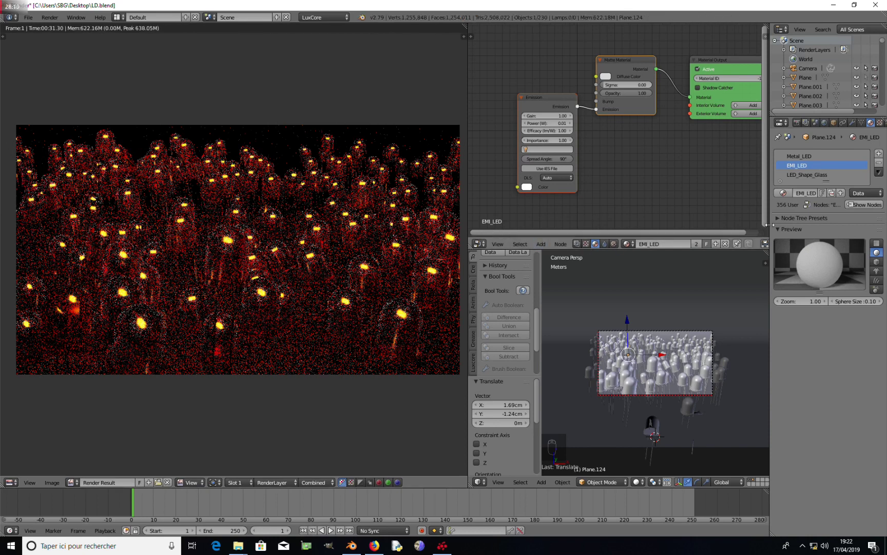
# - Insert a Color Balance node between Render Layers and Composite in the compositing nodes and raise its Gain brightness
pyautogui.click(576, 243)
pyautogui.press('Home')
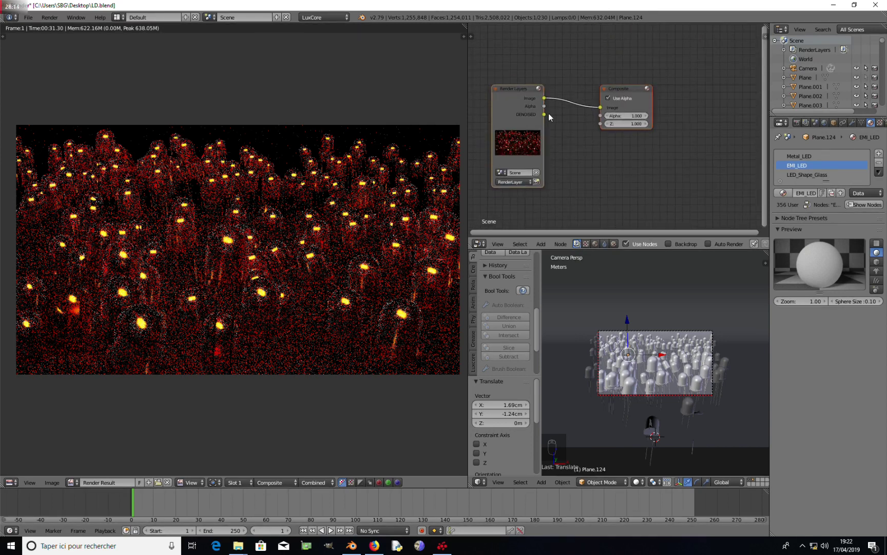
pyautogui.hotkey('shift', 'a')
pyautogui.moveTo(565, 164)
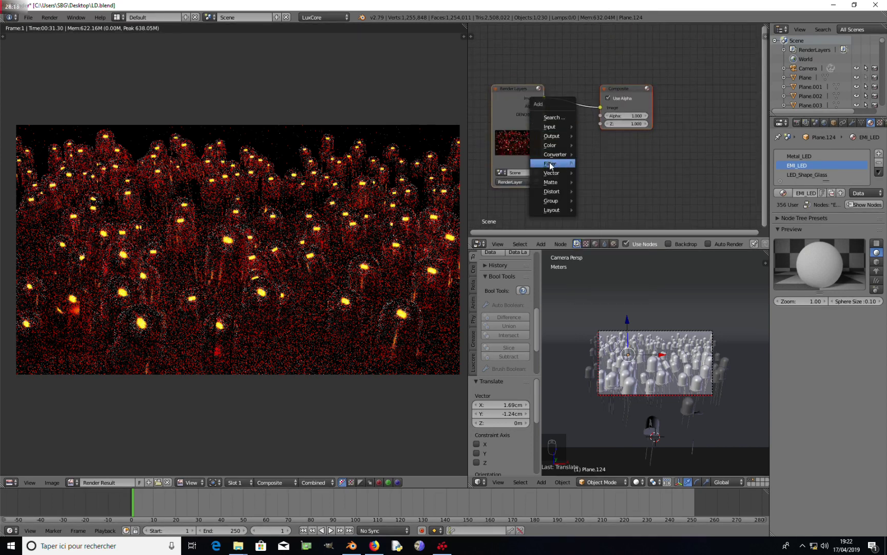
pyautogui.moveTo(564, 145)
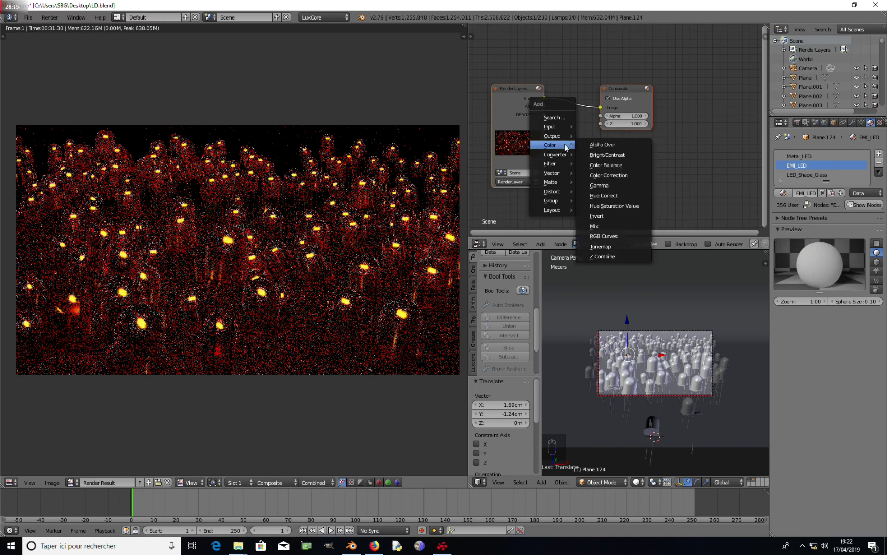
pyautogui.click(600, 166)
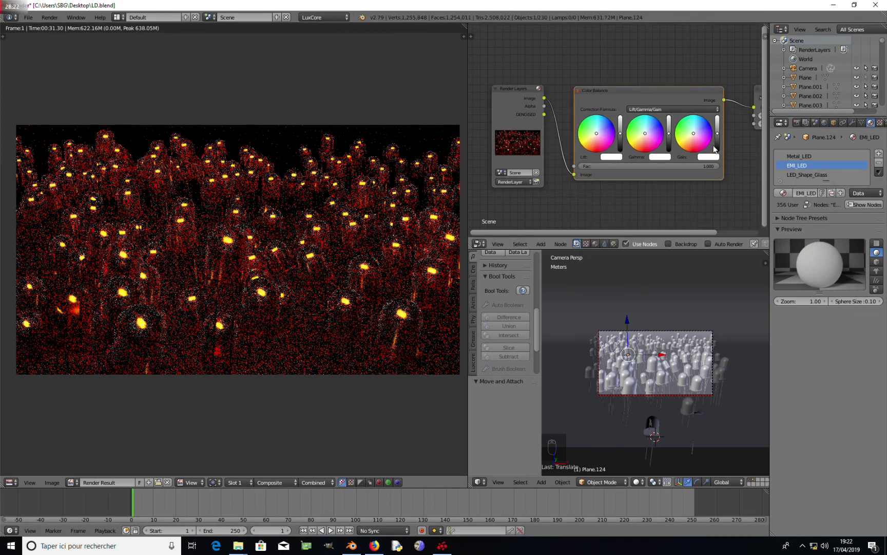
pyautogui.click(586, 165)
pyautogui.moveTo(699, 136); pyautogui.dragTo(699, 126)
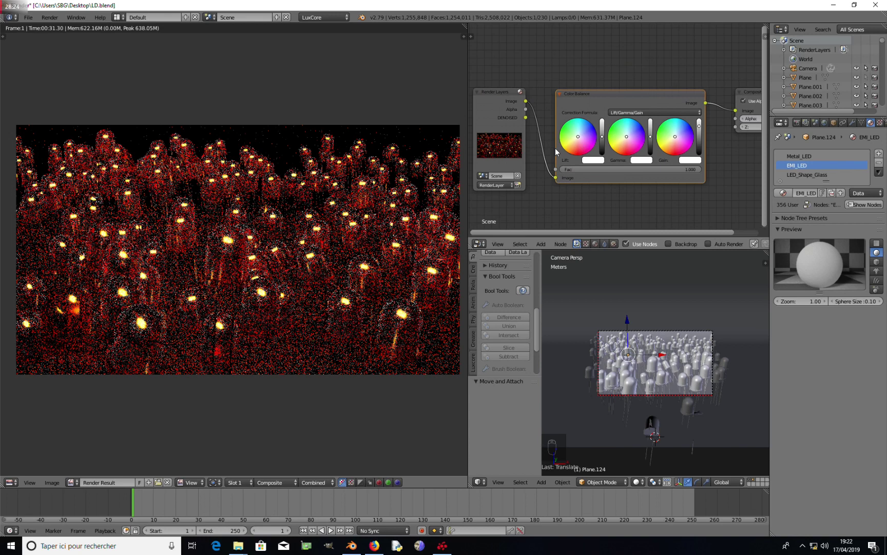
# - Connect the DENOISED output of Render Layers to the Color Balance image input and reposition the Render Layers node
pyautogui.moveTo(508, 114); pyautogui.dragTo(546, 114, button='middle')
pyautogui.moveTo(565, 120); pyautogui.dragTo(565, 118)
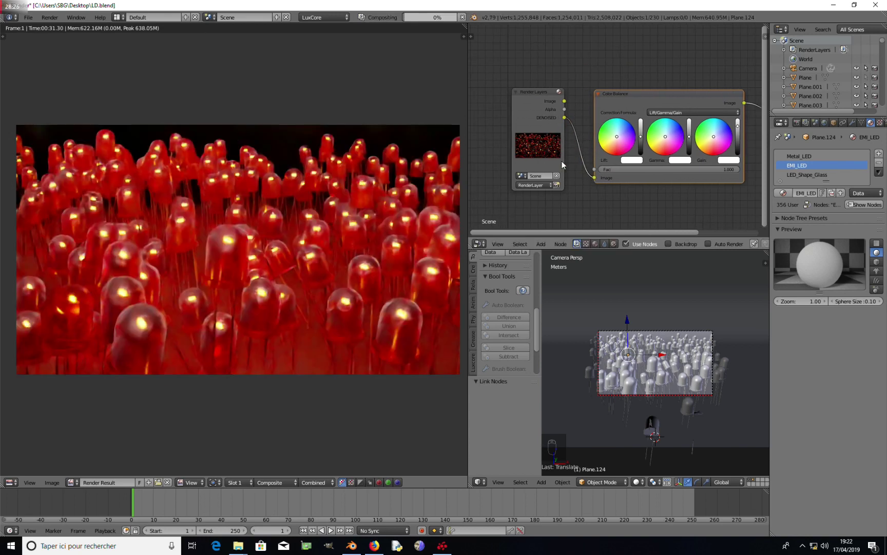
pyautogui.scroll(-1, 546, 149)
pyautogui.moveTo(551, 98); pyautogui.dragTo(534, 124)
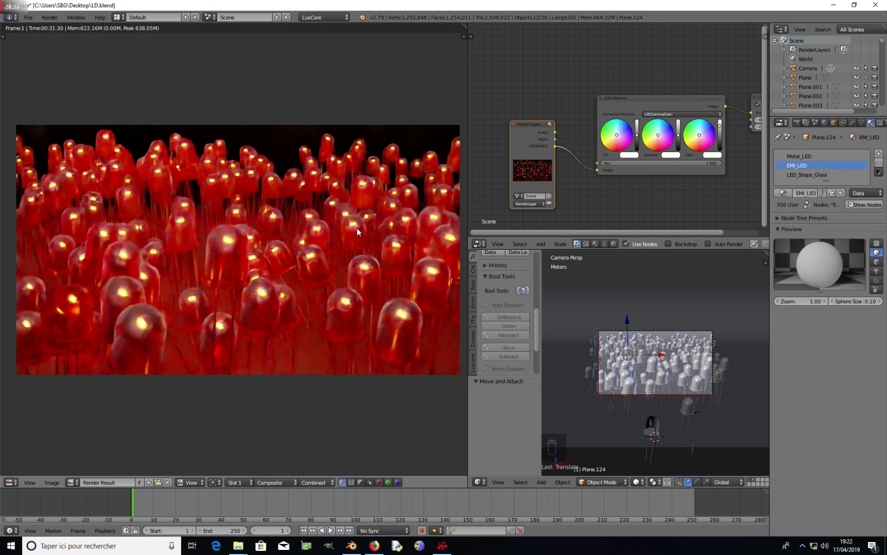
# - Select a foreground LED and open the Led_Volume node tree used by its LED_Shape_Glass material
pyautogui.rightClick(652, 364)
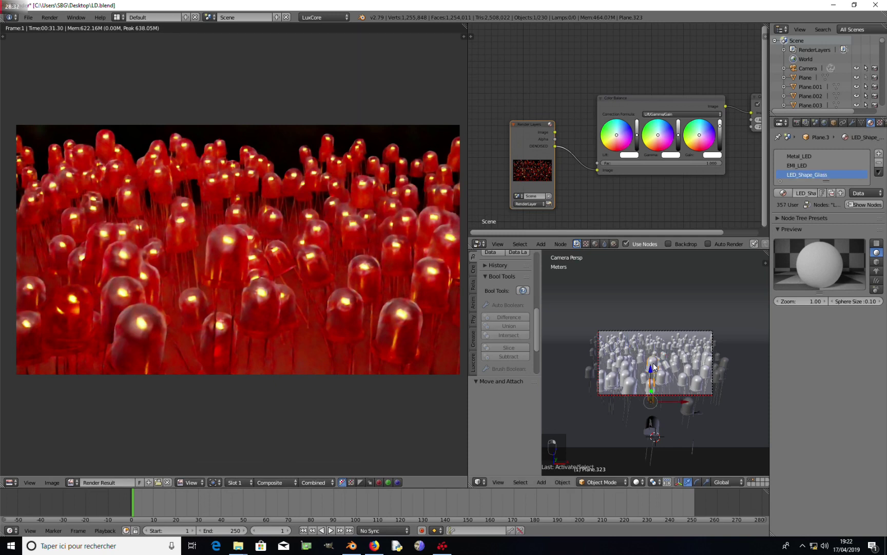
pyautogui.scroll(-2, 655, 174)
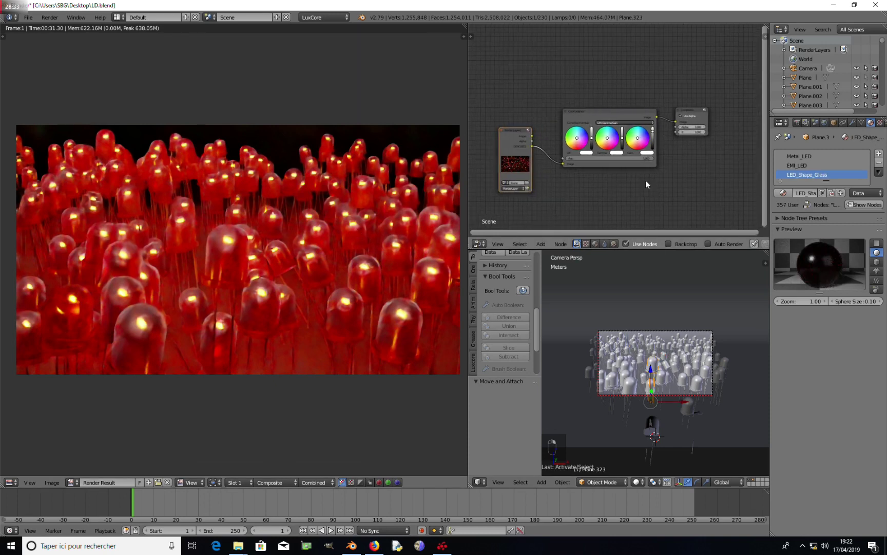
pyautogui.click(804, 156)
pyautogui.click(800, 175)
pyautogui.scroll(-2, 639, 231)
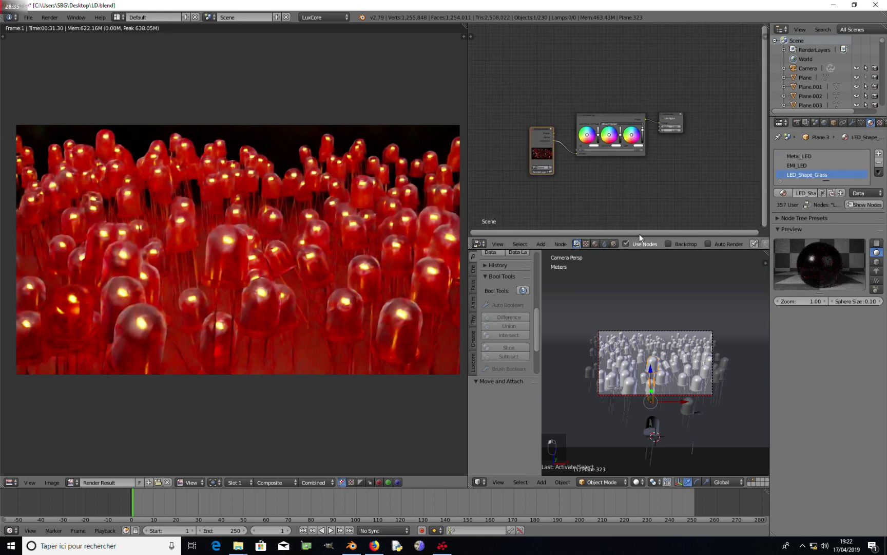
pyautogui.click(595, 243)
pyautogui.scroll(3, 601, 186)
pyautogui.scroll(2, 603, 190)
pyautogui.click(592, 197)
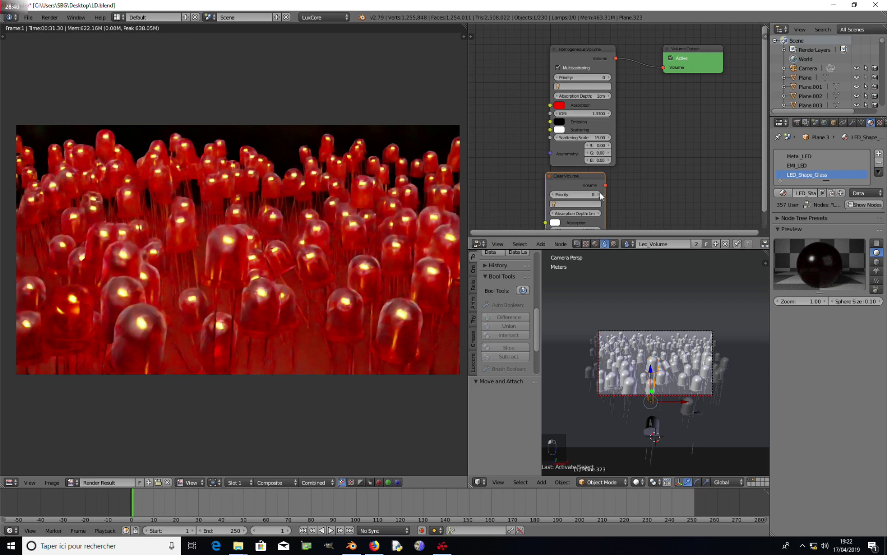
# - Delete the unused Clear Volume node and set the Homogeneous Volume node's scattering scale to 40
pyautogui.press('Delete')
pyautogui.scroll(2, 575, 134)
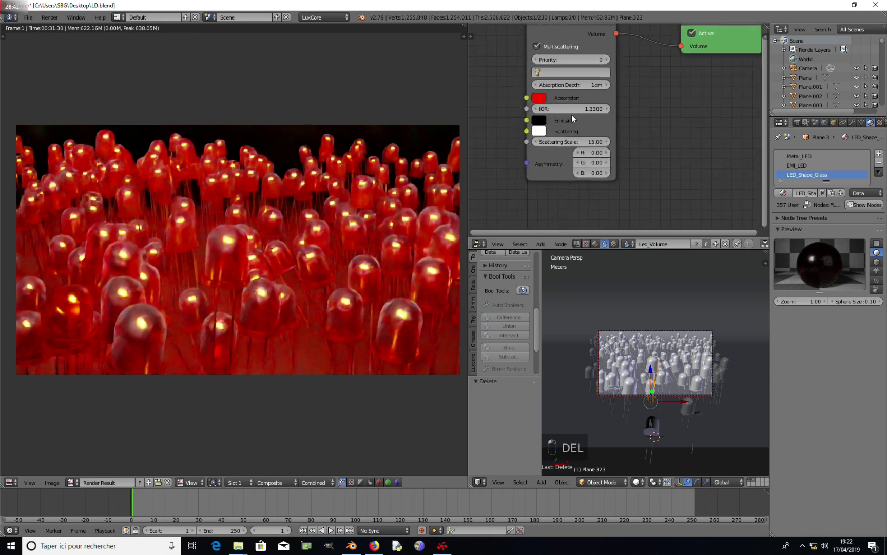
pyautogui.scroll(2, 571, 115)
pyautogui.click(569, 159)
pyautogui.write('40')
pyautogui.press('Return')
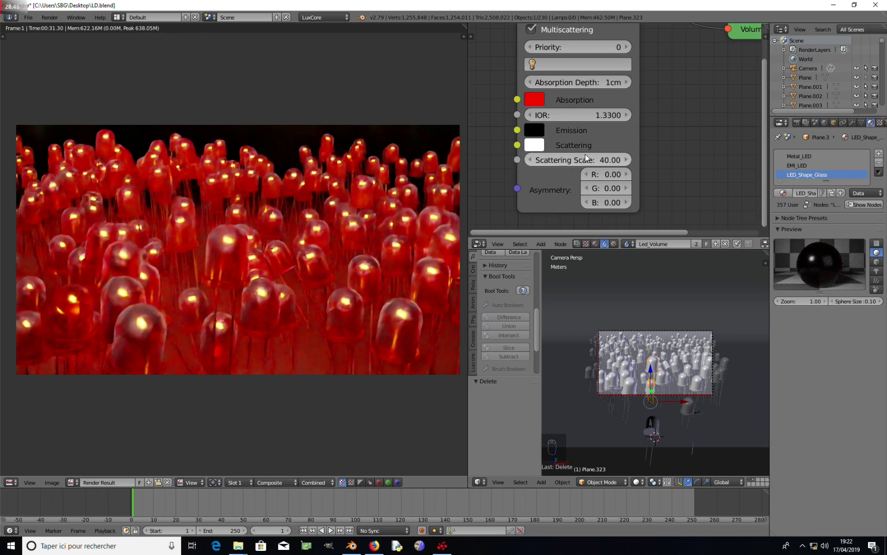
# - Set the absorption depth of the Homogeneous Volume node to 3 cm
pyautogui.click(560, 82)
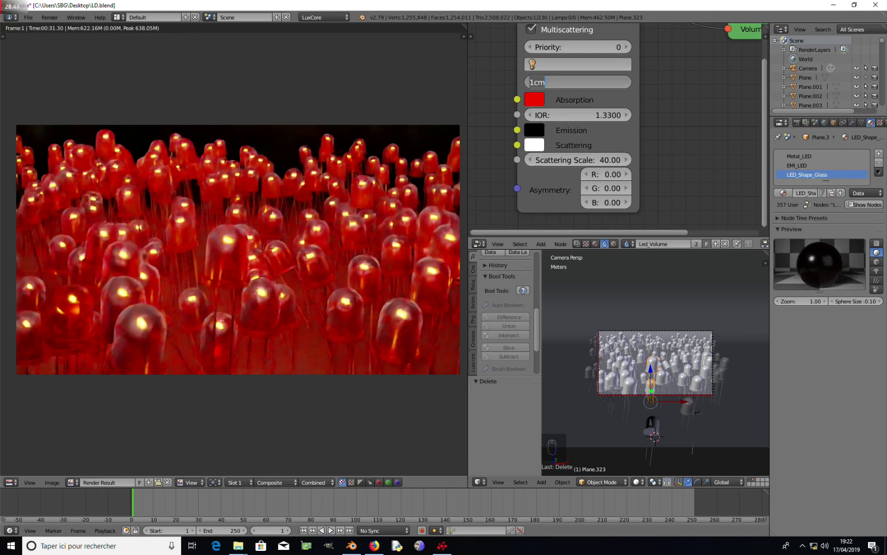
pyautogui.press('BackSpace')
pyautogui.write('.03')
pyautogui.press('Return')
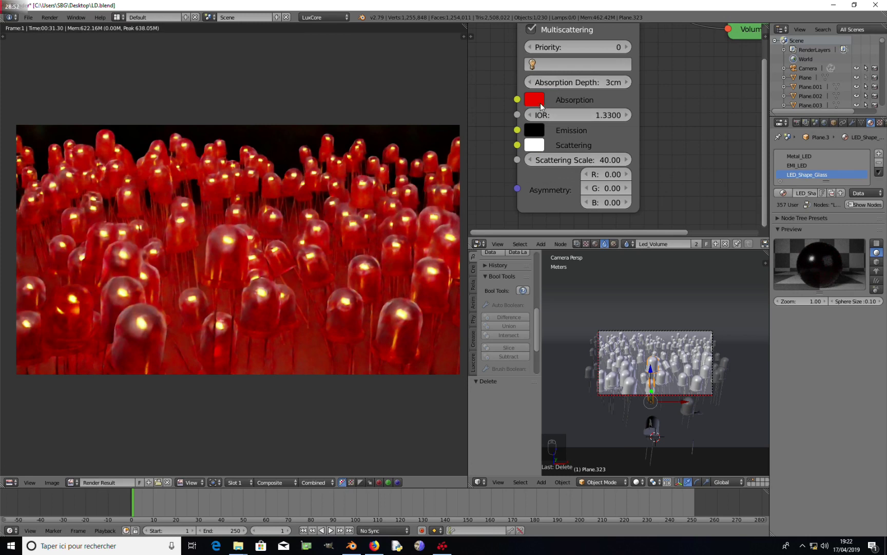
# - Set the absorption depth of the Homogeneous Volume node to 10 cm
pyautogui.click(604, 84)
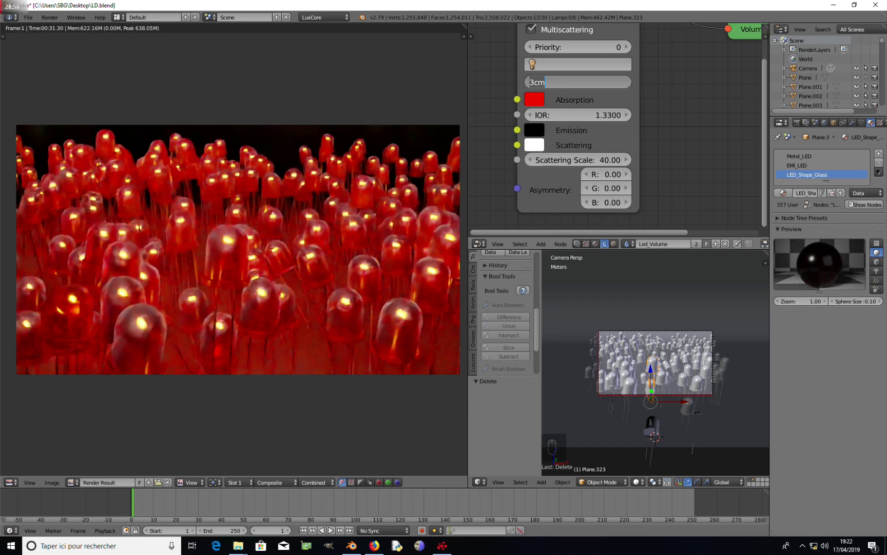
pyautogui.press('BackSpace')
pyautogui.write('.1')
pyautogui.press('Return')
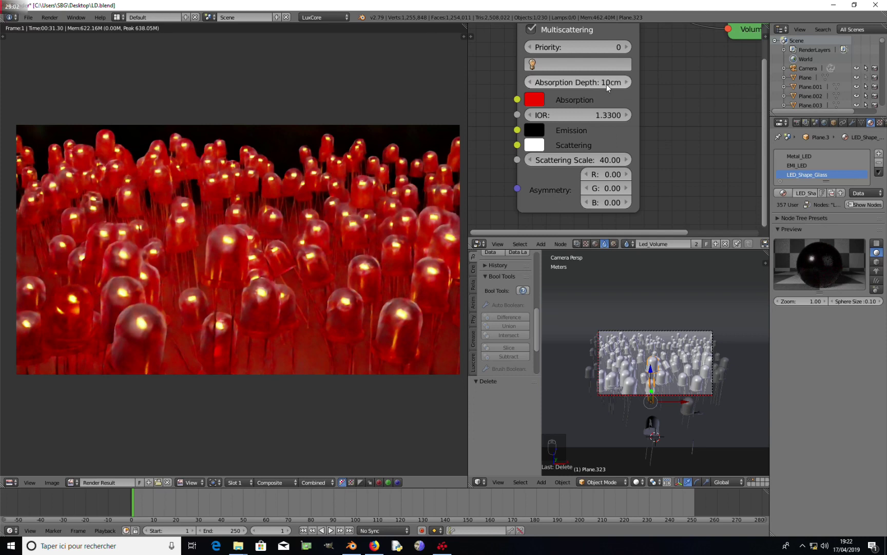
pyautogui.scroll(-2, 591, 86)
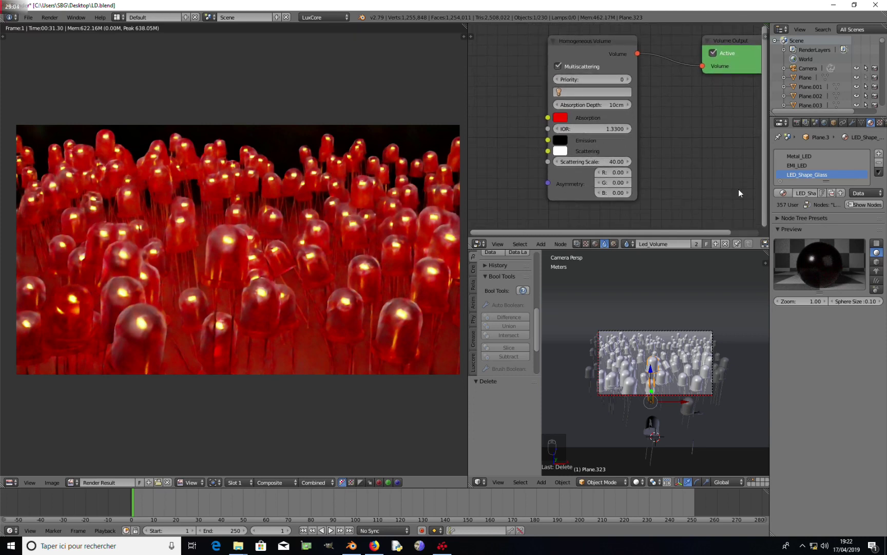
# - Open the EMI_LED material's node tree and switch the camera viewport to rendered shading
pyautogui.click(797, 165)
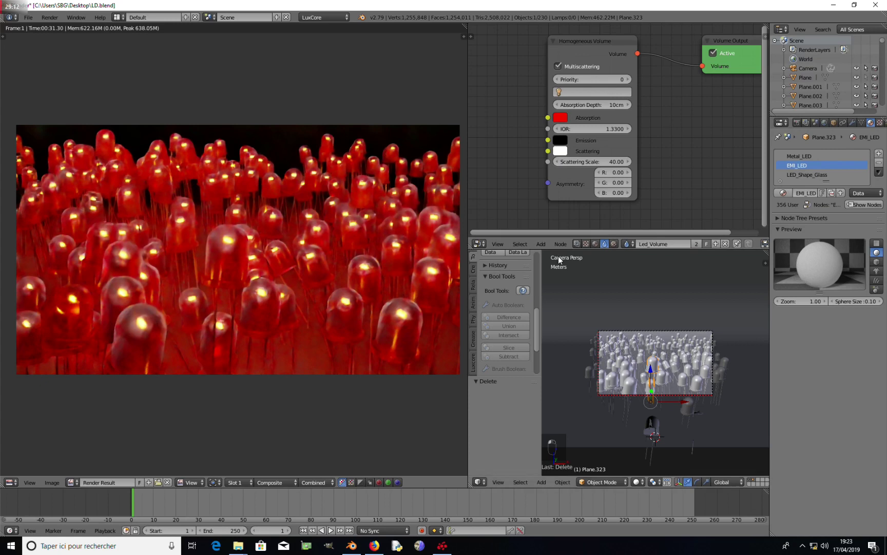
pyautogui.click(595, 243)
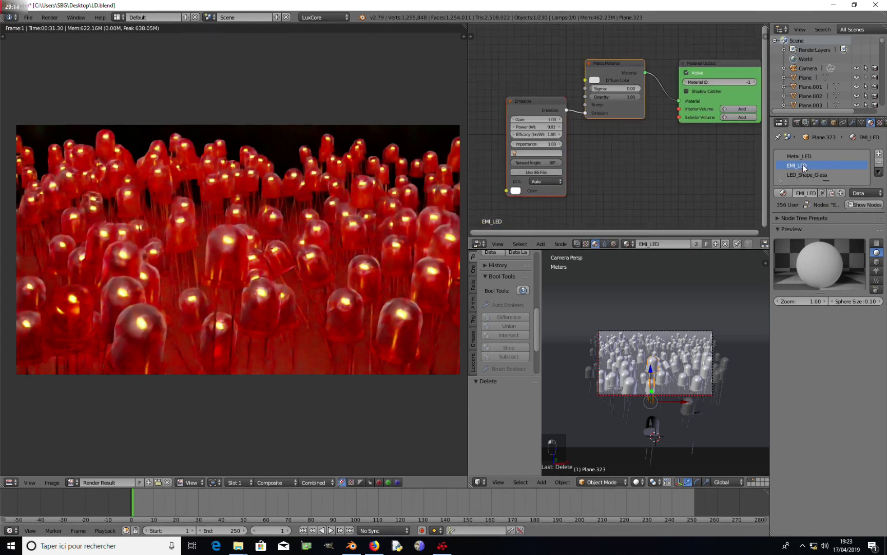
pyautogui.moveTo(600, 151); pyautogui.dragTo(661, 144, button='middle')
pyautogui.moveTo(559, 149); pyautogui.dragTo(603, 148, button='middle')
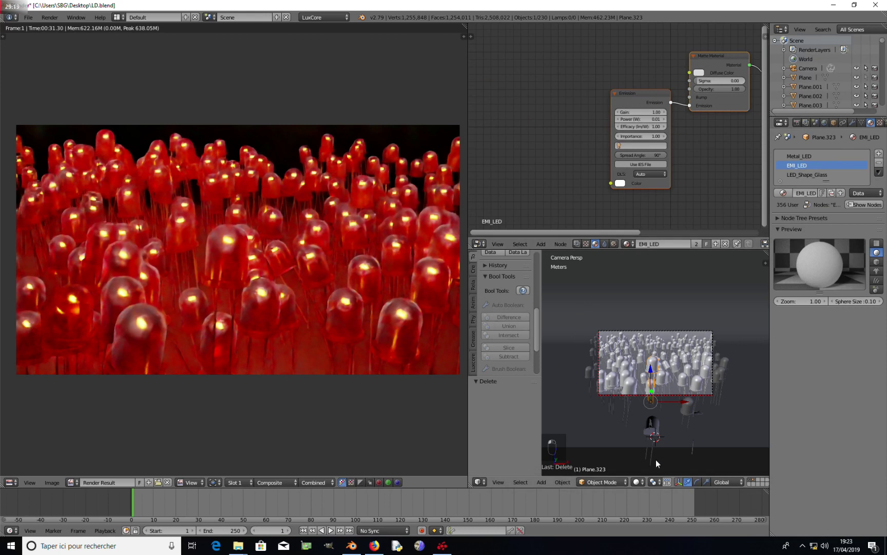
pyautogui.click(640, 481)
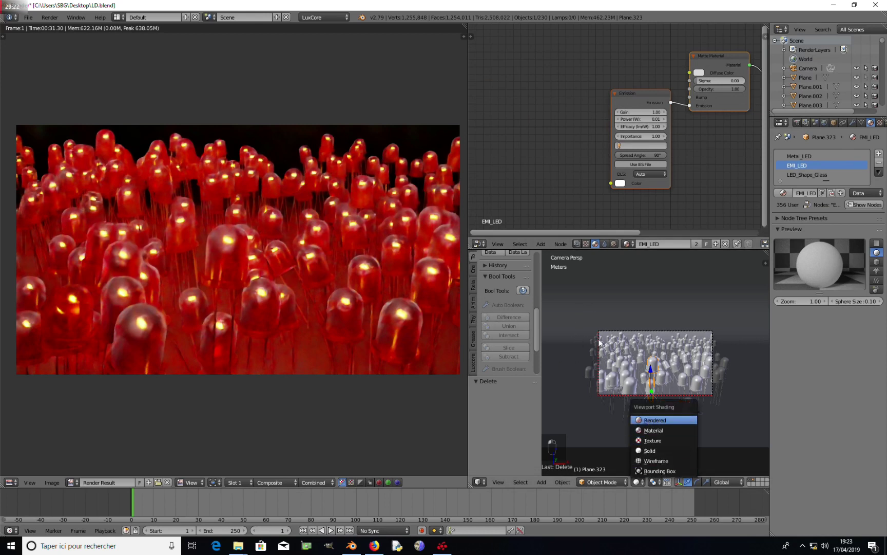
pyautogui.press('Return')
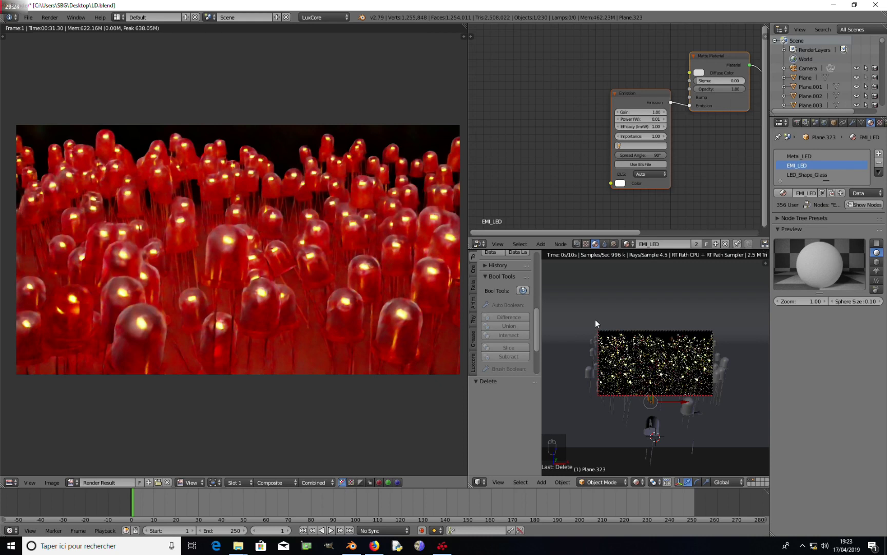
# - Change the Emission node's color in the EMI_LED material to a saturated light blue
pyautogui.scroll(2, 596, 319)
pyautogui.moveTo(596, 175); pyautogui.dragTo(625, 141, button='middle')
pyautogui.scroll(2, 600, 182)
pyautogui.scroll(3, 647, 165)
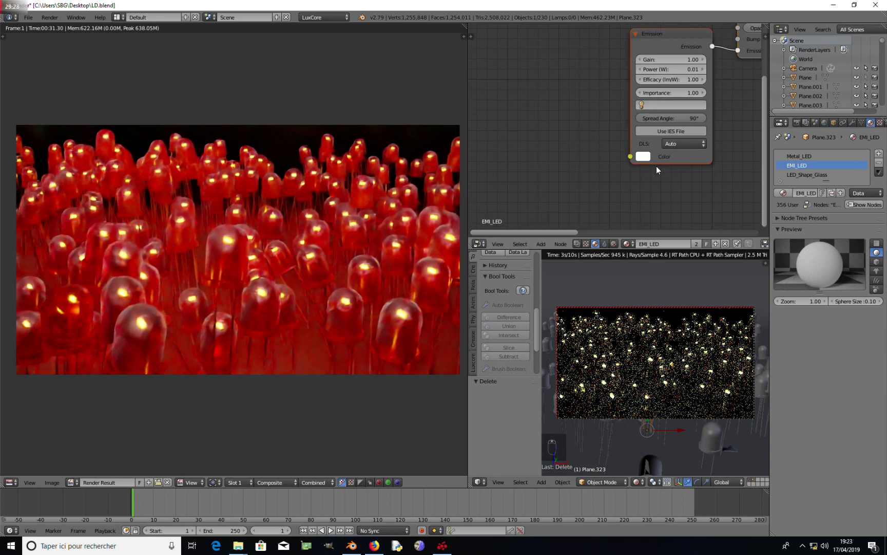
pyautogui.scroll(1, 655, 167)
pyautogui.click(622, 159)
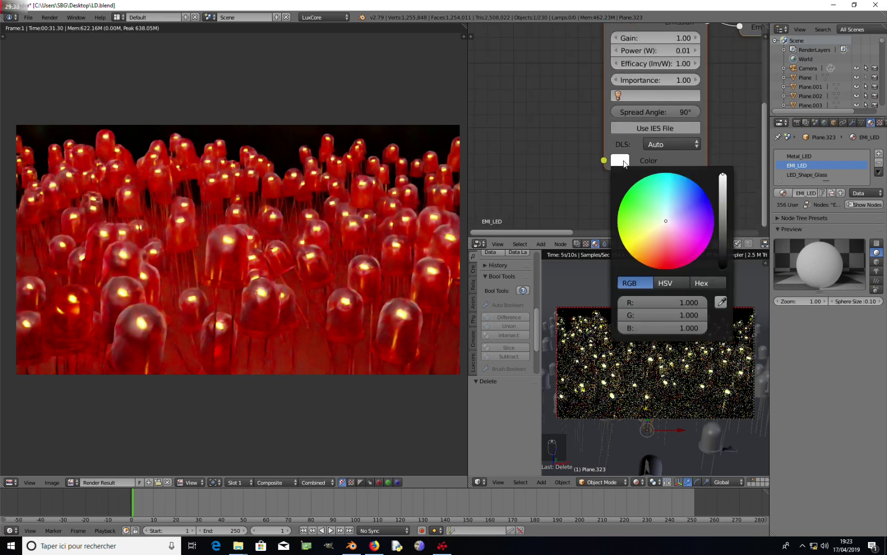
pyautogui.moveTo(662, 224)
pyautogui.mouseDown()
pyautogui.moveTo(634, 184)
pyautogui.moveTo(687, 177)
pyautogui.mouseUp()
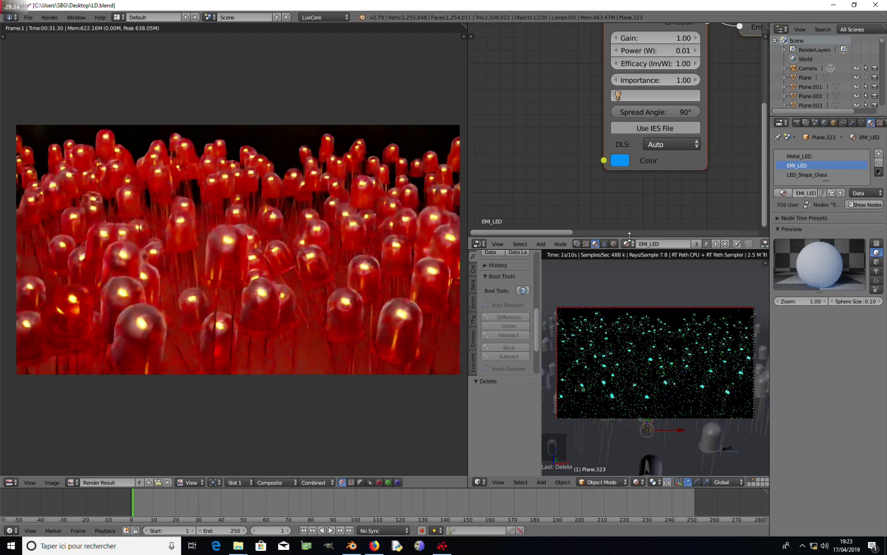
pyautogui.scroll(-1, 601, 168)
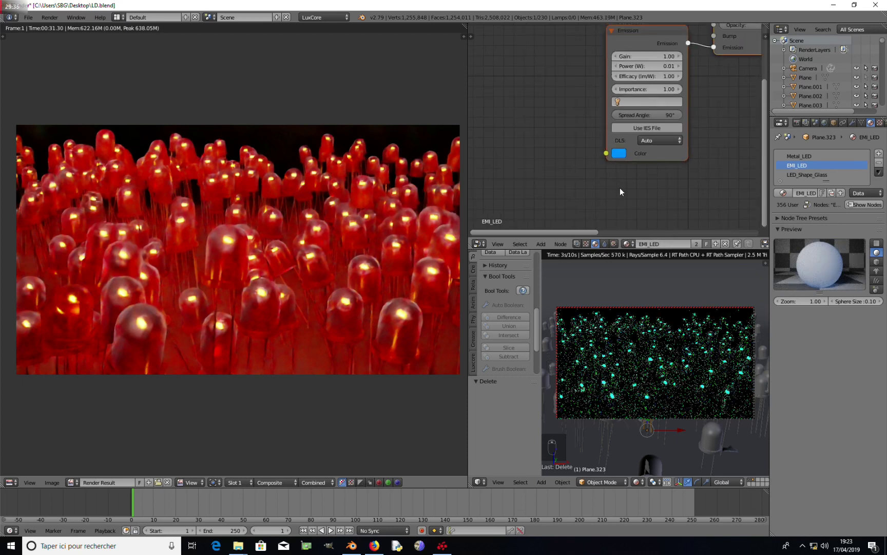
# - Return the camera viewport to solid shading and add an Object ID node in Color mode beside the Emission node
pyautogui.press('z')
pyautogui.press('z')
pyautogui.press('z')
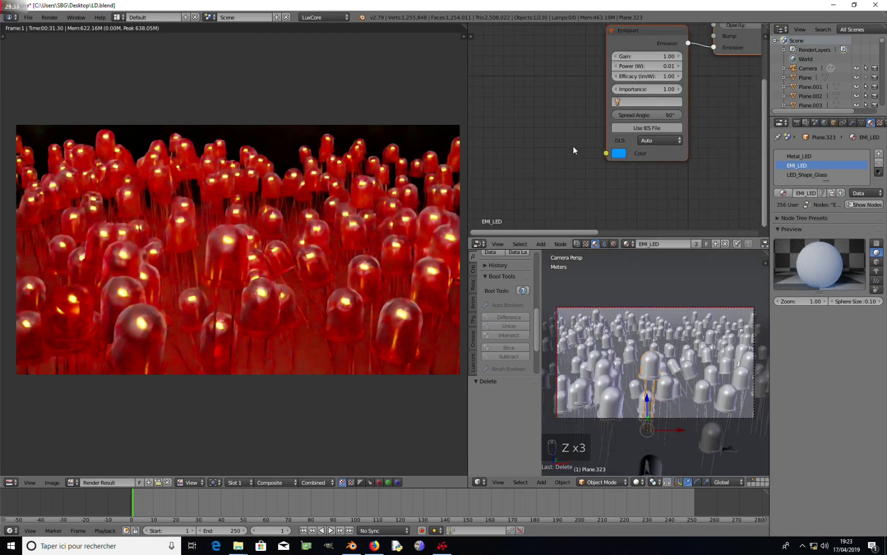
pyautogui.hotkey('shift', 'a')
pyautogui.moveTo(525, 152)
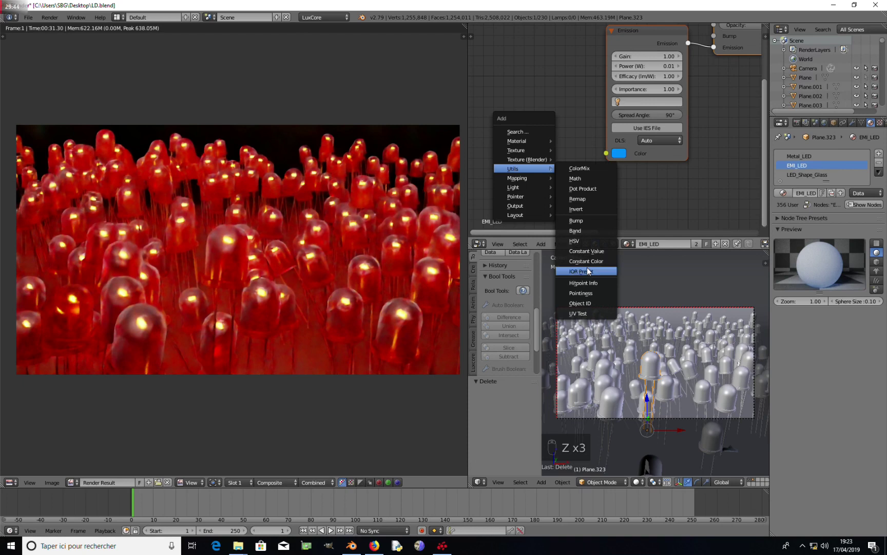
pyautogui.click(589, 304)
pyautogui.click(469, 109)
pyautogui.scroll(-1, 514, 131)
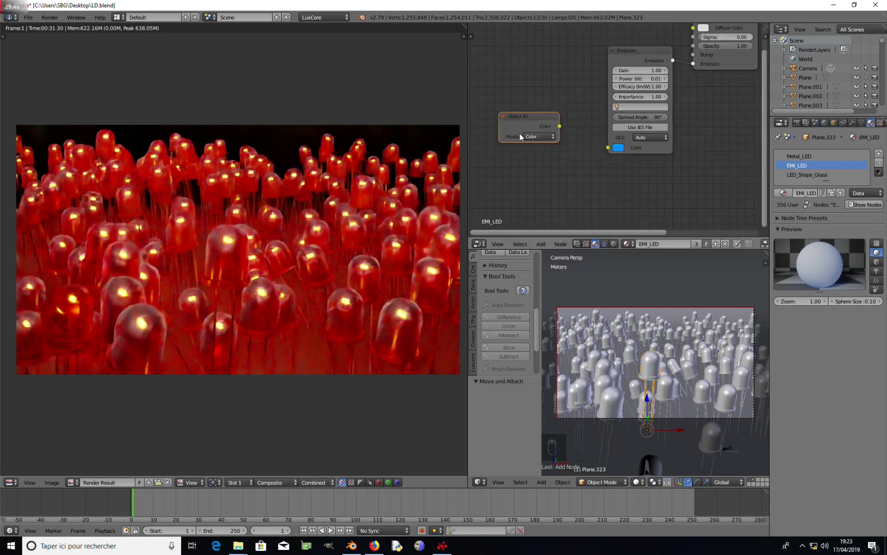
pyautogui.moveTo(540, 130); pyautogui.dragTo(596, 135, button='middle')
pyautogui.moveTo(592, 123); pyautogui.dragTo(524, 124)
# - Add a Hue Saturation Value node and connect the Object ID color through it to the Emission color input
pyautogui.scroll(1, 569, 148)
pyautogui.hotkey('shift', 'a')
pyautogui.moveTo(578, 124)
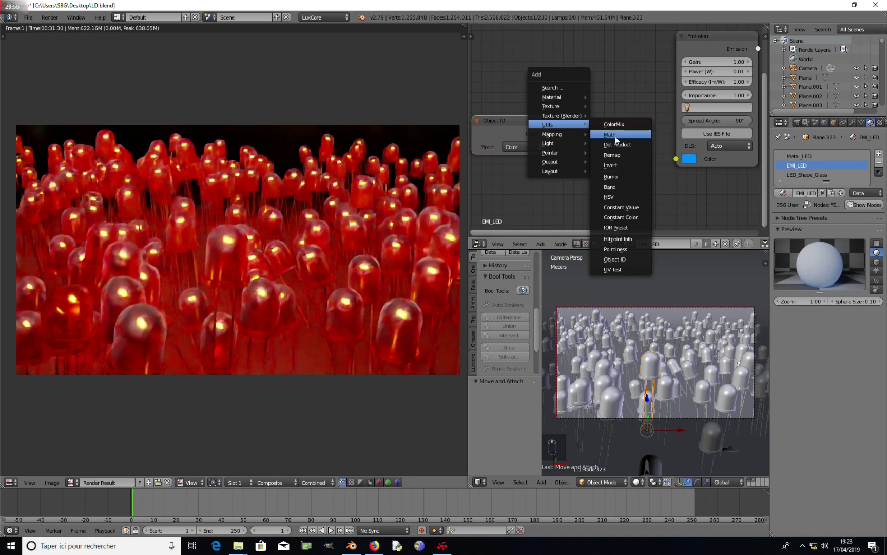
pyautogui.click(609, 197)
pyautogui.moveTo(660, 140); pyautogui.dragTo(676, 159)
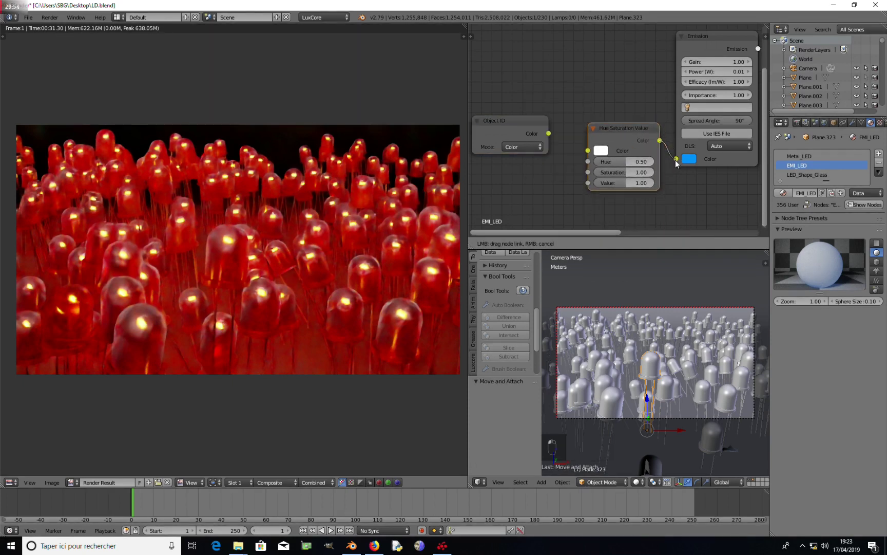
pyautogui.moveTo(557, 144); pyautogui.dragTo(588, 151)
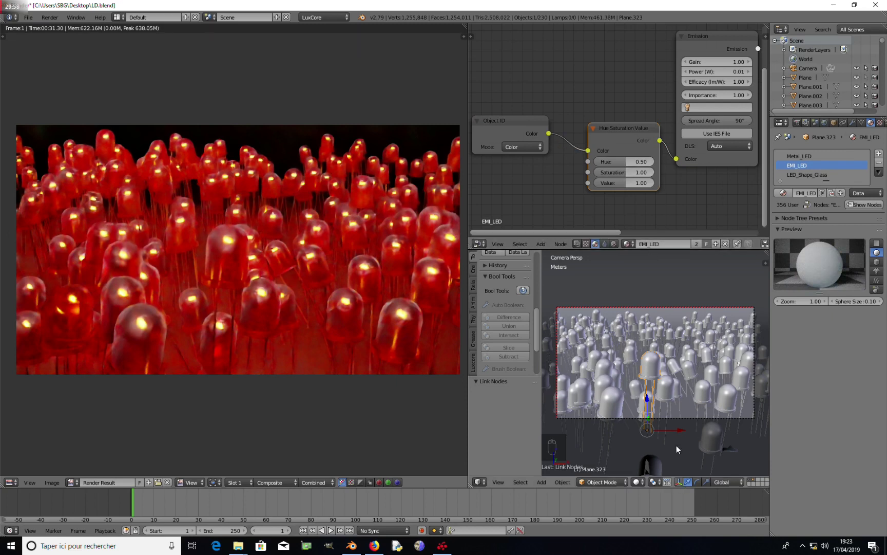
# - Switch the camera viewport to rendered shading to preview the per-object LED colors
pyautogui.click(637, 482)
pyautogui.click(639, 482)
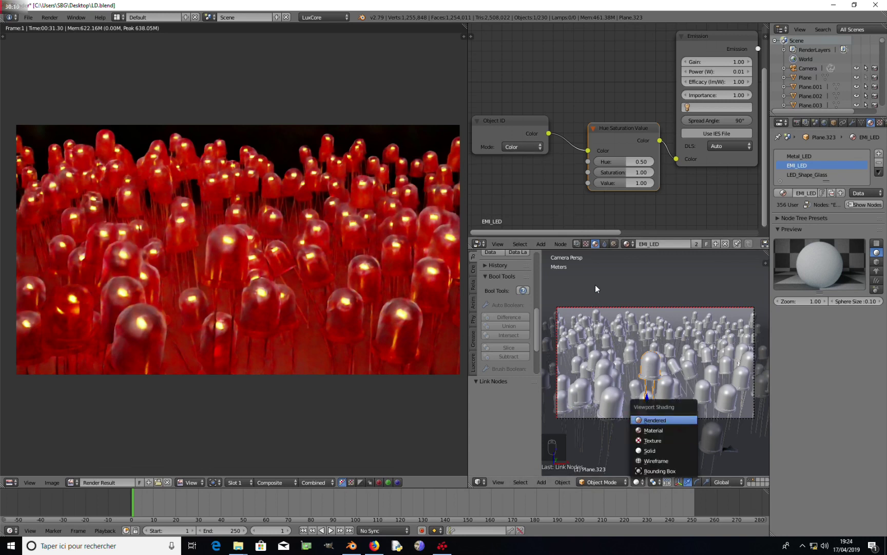
pyautogui.press('Return')
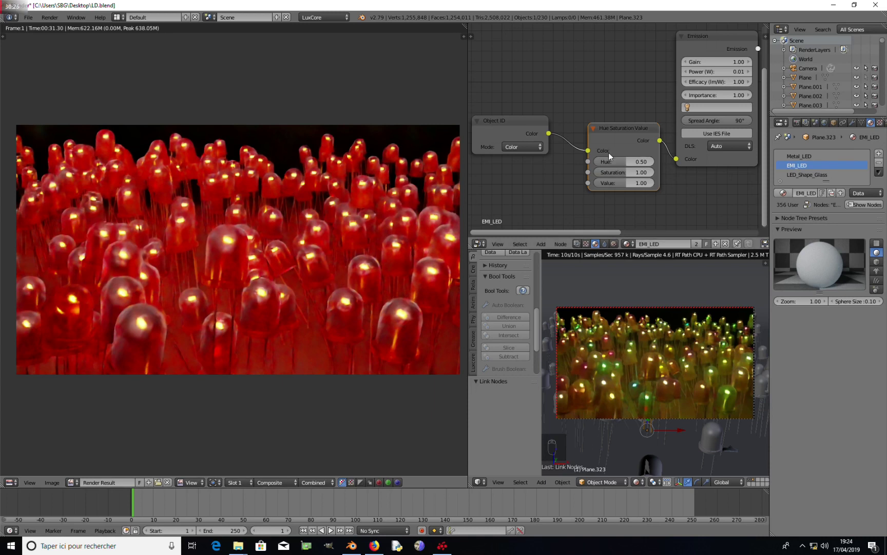
# - Set the Hue Saturation Value node's hue to 0.21 and its saturation to 1.30
pyautogui.scroll(1, 631, 169)
pyautogui.moveTo(684, 129); pyautogui.dragTo(702, 137)
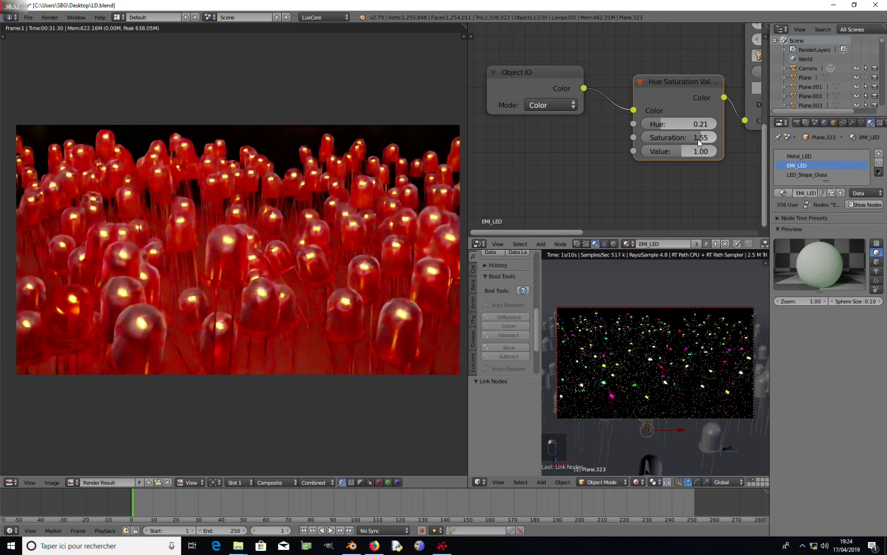
pyautogui.moveTo(701, 137); pyautogui.dragTo(702, 137)
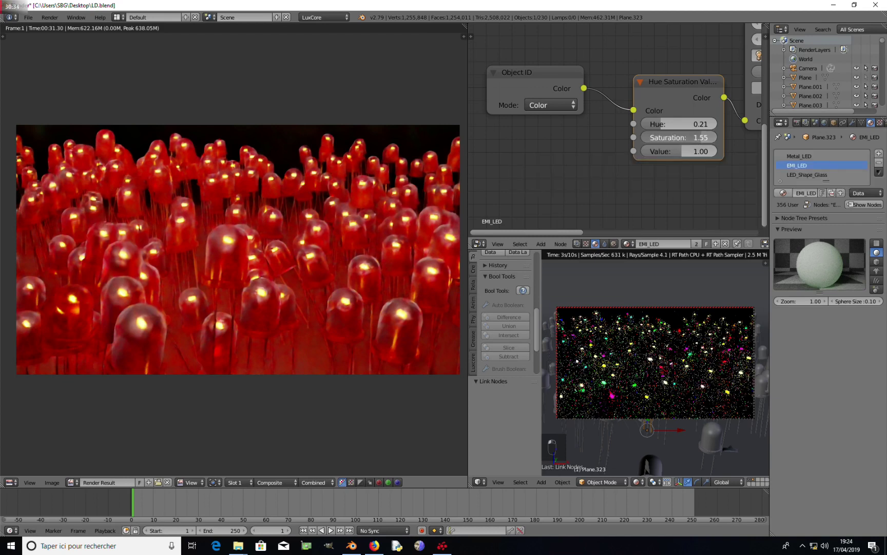
pyautogui.click(701, 137)
pyautogui.write('1.4')
pyautogui.press('Return')
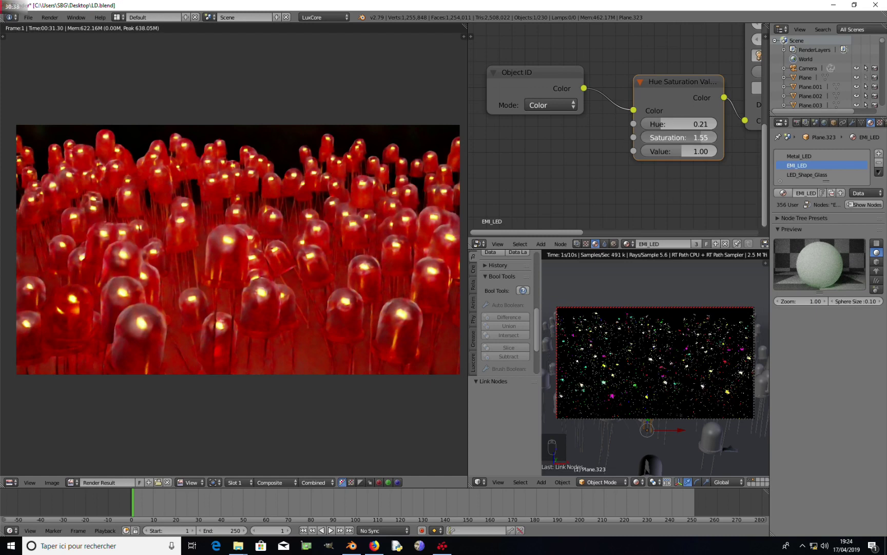
pyautogui.moveTo(701, 137); pyautogui.dragTo(694, 137)
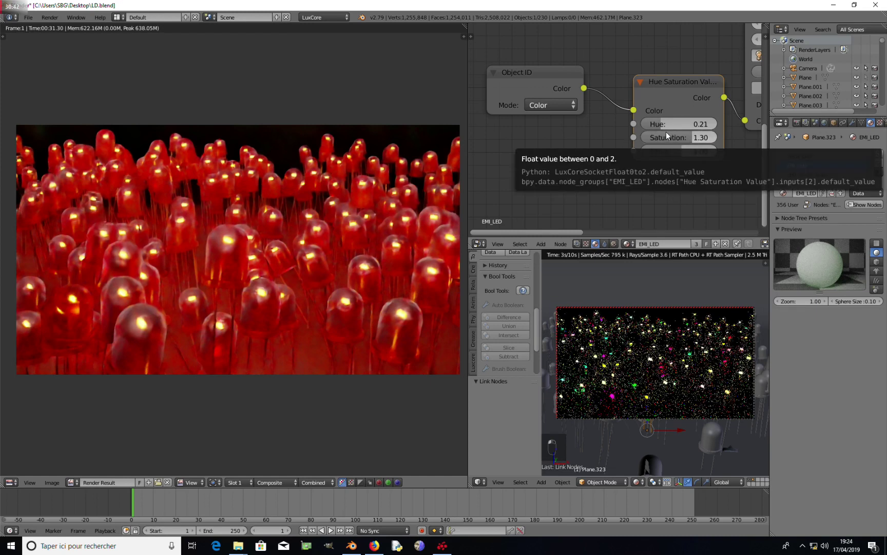
# - Set the hue of the Hue Saturation Value node to 0.40
pyautogui.moveTo(661, 122); pyautogui.dragTo(708, 122)
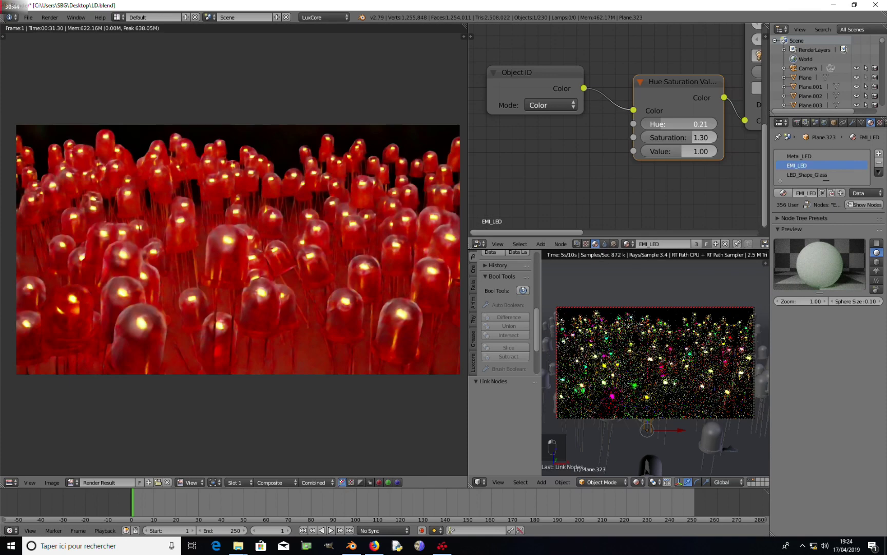
pyautogui.moveTo(661, 123)
pyautogui.mouseDown()
pyautogui.moveTo(708, 123)
pyautogui.moveTo(673, 123)
pyautogui.mouseUp()
pyautogui.moveTo(671, 179); pyautogui.dragTo(637, 175, button='middle')
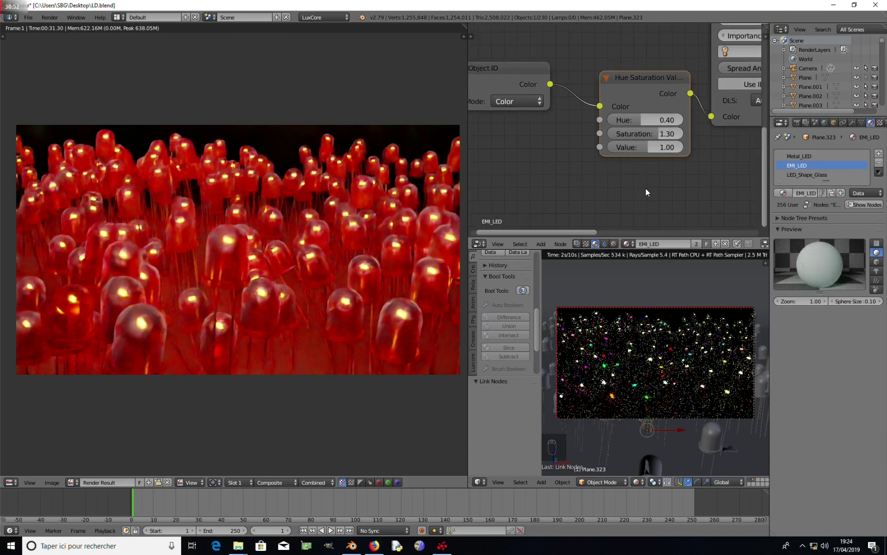
pyautogui.scroll(-3, 645, 188)
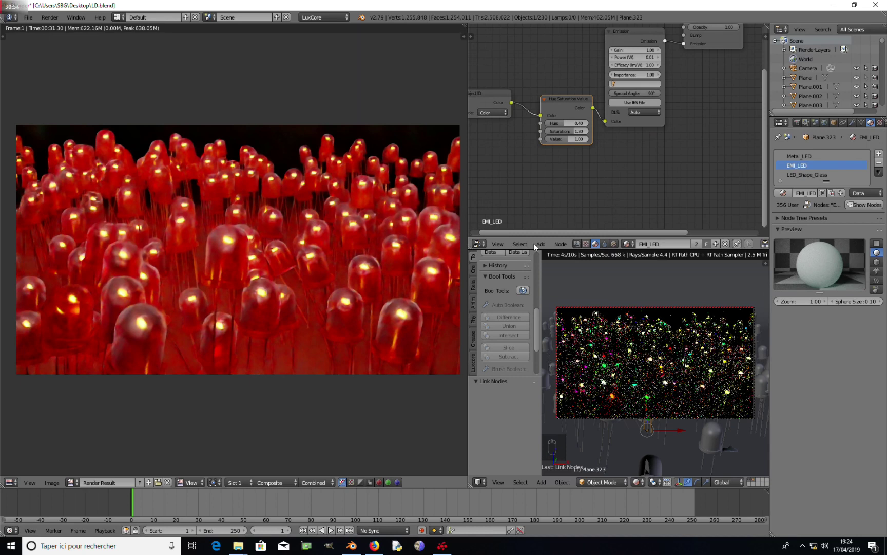
# - Leave the render result, select the camera and lower it about 2.34 mm along Z in the right orthographic view
pyautogui.press('Escape')
pyautogui.press('Escape')
pyautogui.press('Escape')
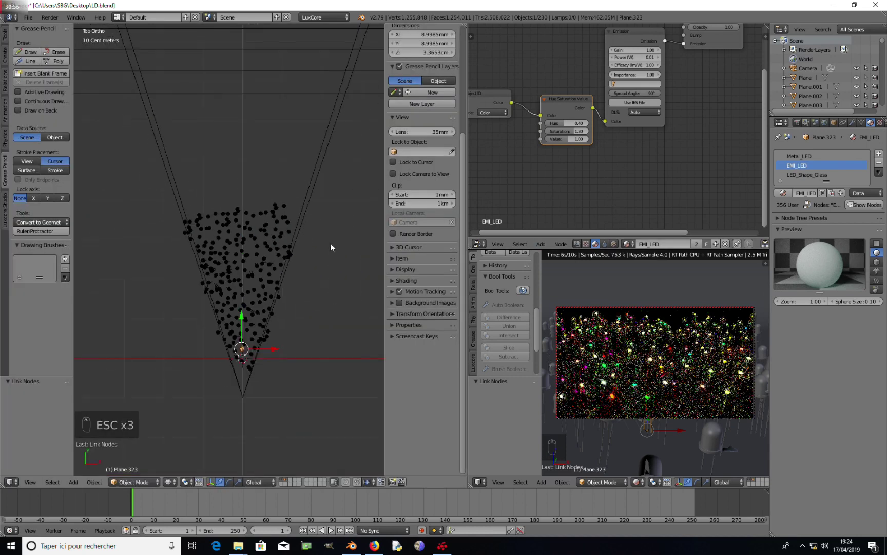
pyautogui.rightClick(309, 199)
pyautogui.moveTo(309, 199); pyautogui.dragTo(231, 213, button='middle')
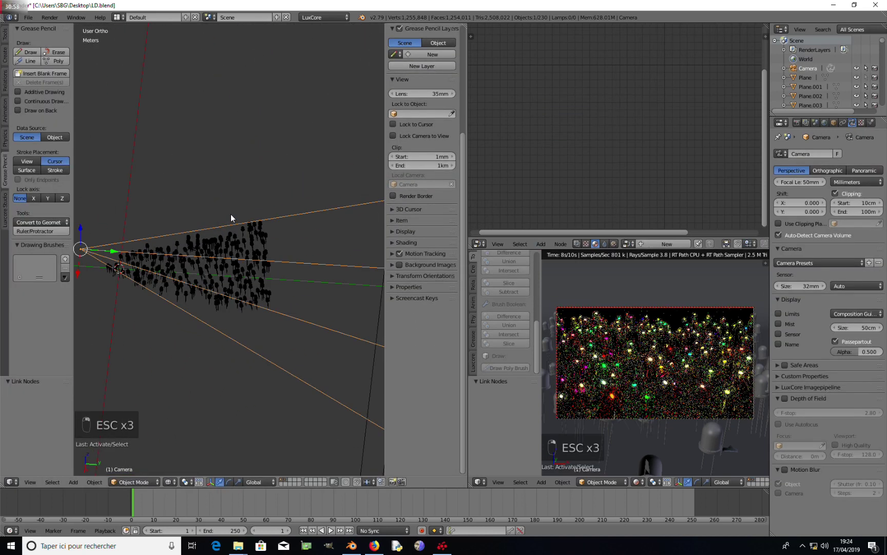
pyautogui.press('KP_1')
pyautogui.press('KP_3')
pyautogui.keyDown('shift'); pyautogui.moveTo(233, 217); pyautogui.dragTo(264, 238, button='middle'); pyautogui.keyUp('shift')
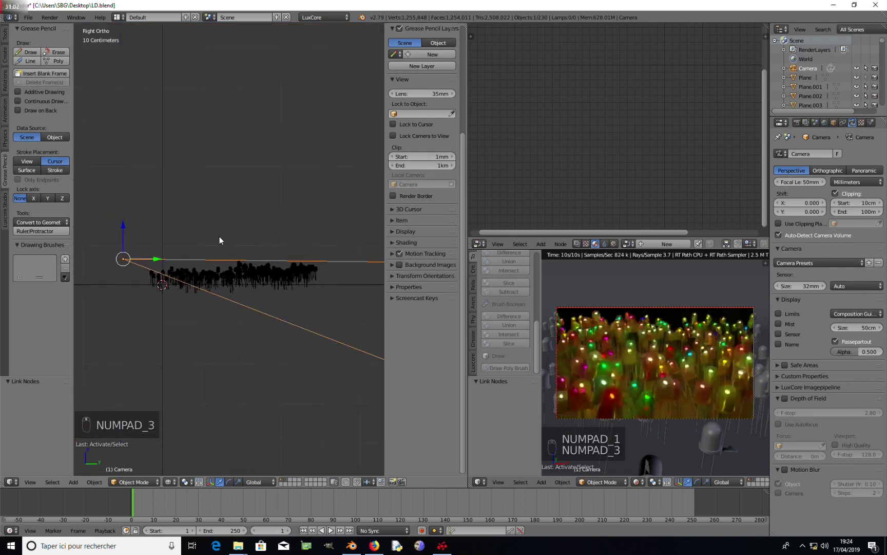
pyautogui.moveTo(123, 228); pyautogui.dragTo(125, 229)
# - Select three LEDs at the far end of the field, enable proportional editing and raise them about 1.4 cm along Z
pyautogui.rightClick(305, 273)
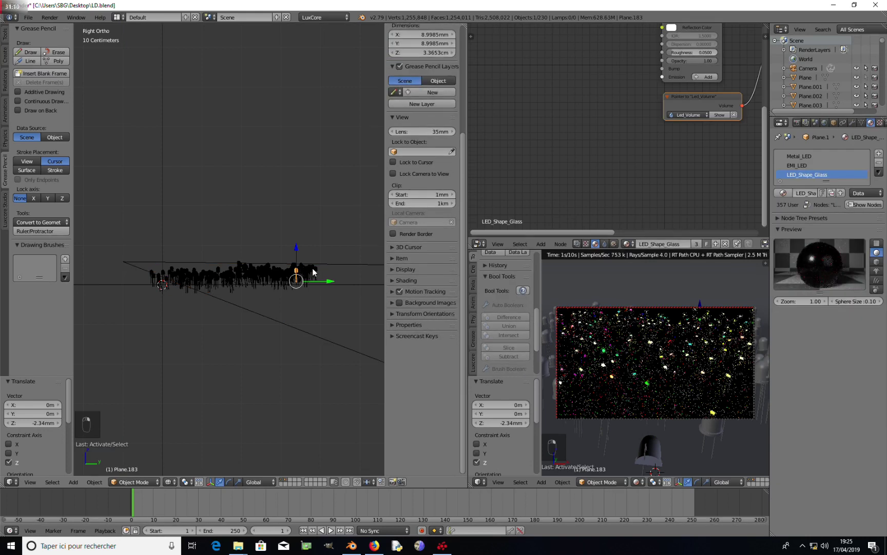
pyautogui.keyDown('shift'); pyautogui.rightClick(312, 272); pyautogui.keyUp('shift')
pyautogui.keyDown('shift'); pyautogui.rightClick(306, 269); pyautogui.keyUp('shift')
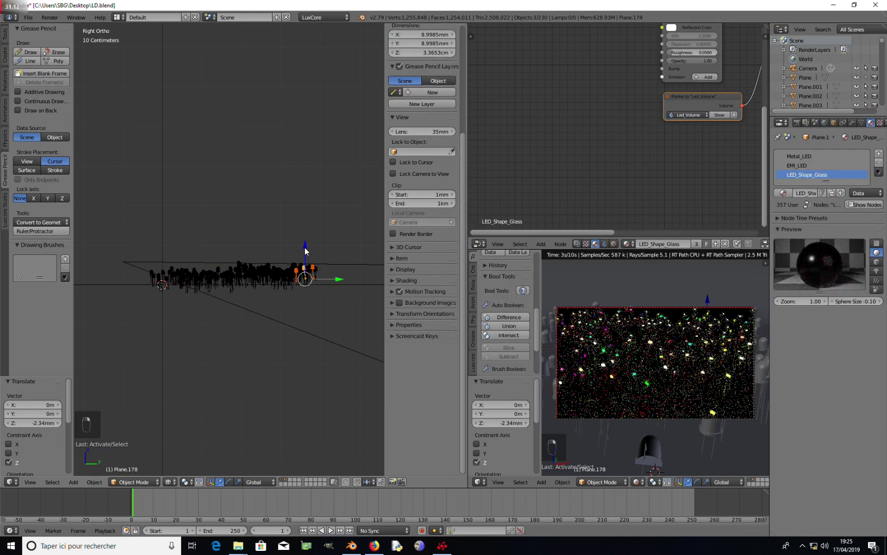
pyautogui.press('o')
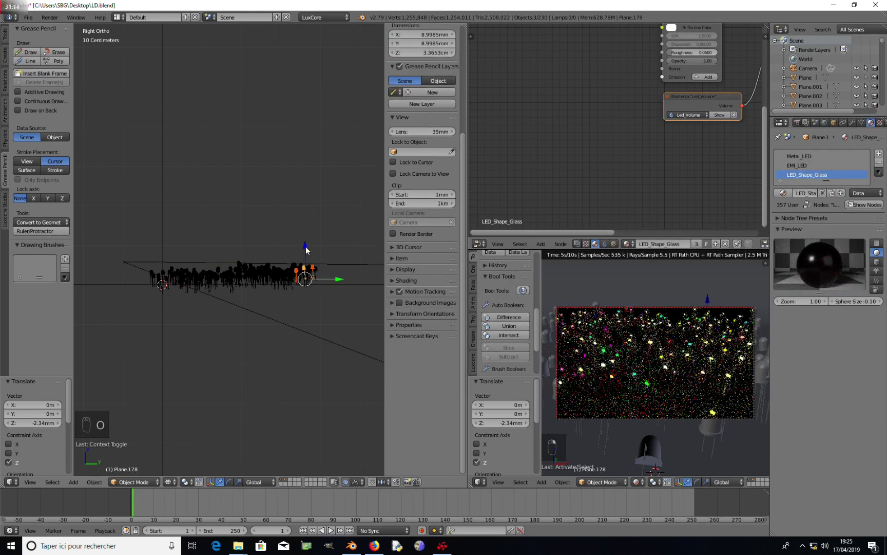
pyautogui.moveTo(305, 245); pyautogui.dragTo(349, 261)
# - Select two back-row LEDs and raise them together about 8.29 mm along Z
pyautogui.moveTo(347, 270); pyautogui.dragTo(288, 244, button='middle')
pyautogui.rightClick(330, 244)
pyautogui.keyDown('shift'); pyautogui.rightClick(309, 229); pyautogui.keyUp('shift')
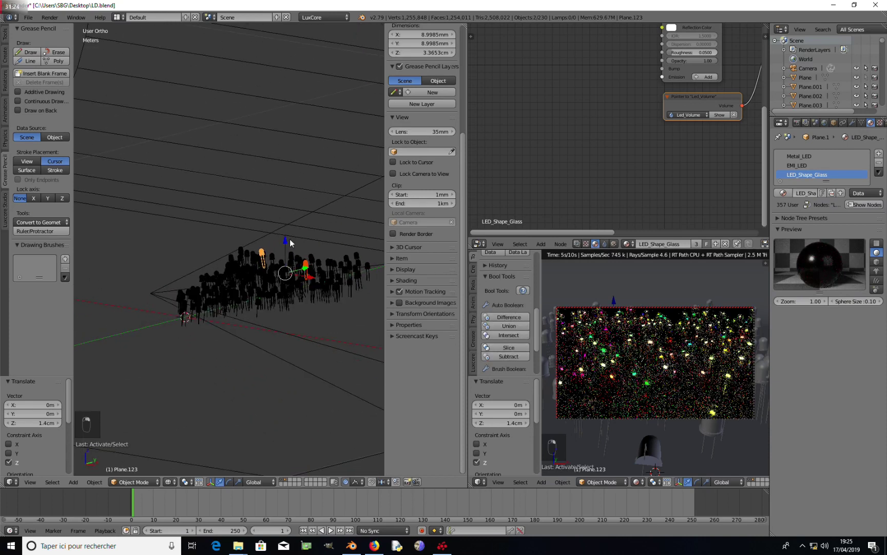
pyautogui.moveTo(287, 237); pyautogui.dragTo(288, 245)
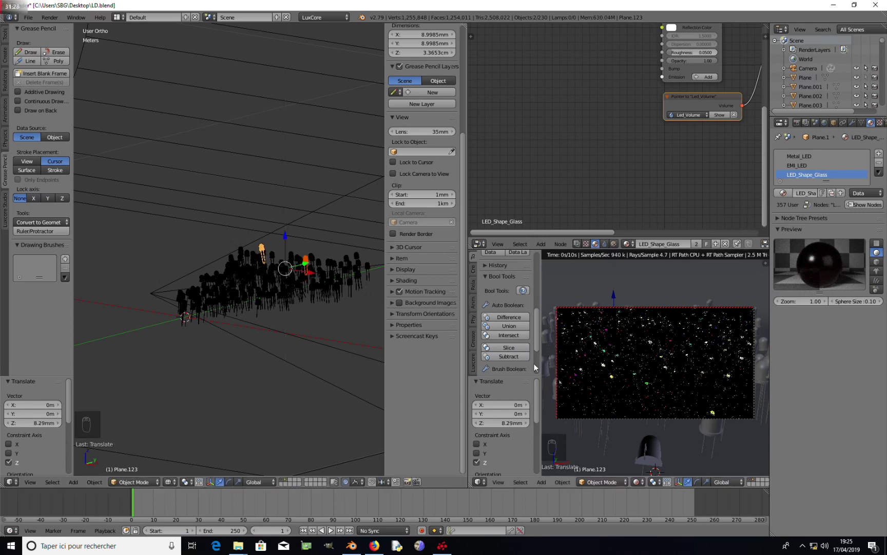
# - Switch the camera viewport to solid shading and raise one back-row LED about 1.37 cm along Z
pyautogui.press('z')
pyautogui.press('z')
pyautogui.press('z')
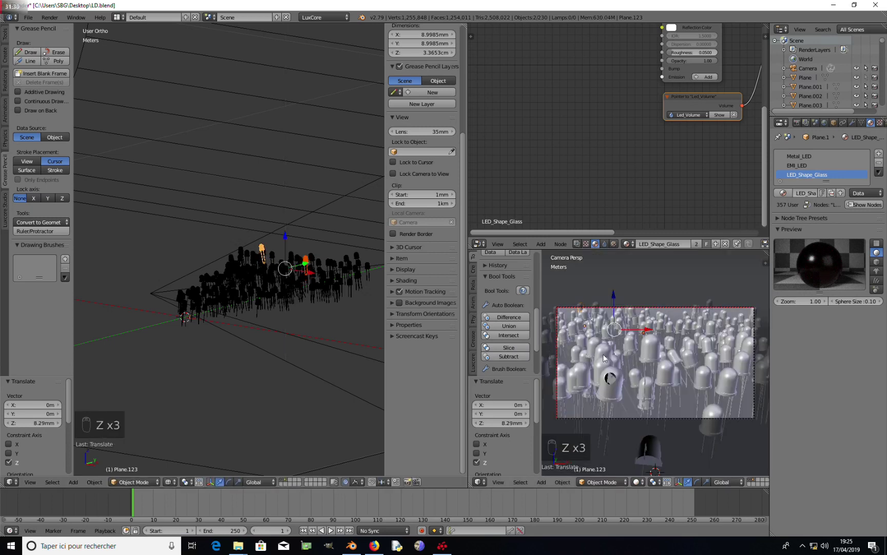
pyautogui.scroll(2, 649, 331)
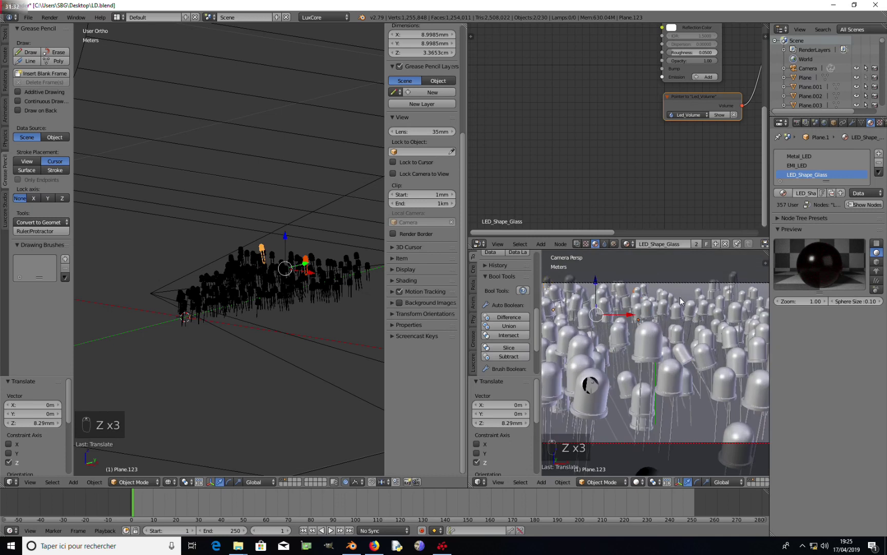
pyautogui.rightClick(682, 303)
pyautogui.moveTo(673, 299)
pyautogui.mouseDown()
pyautogui.moveTo(674, 269)
pyautogui.moveTo(674, 285)
pyautogui.mouseUp()
# - Select another back-row LED and shift it about -7.42 mm in X, 0.127 mm in Y and 0.663 mm in Z
pyautogui.moveTo(351, 285); pyautogui.dragTo(334, 229, button='middle')
pyautogui.rightClick(332, 210)
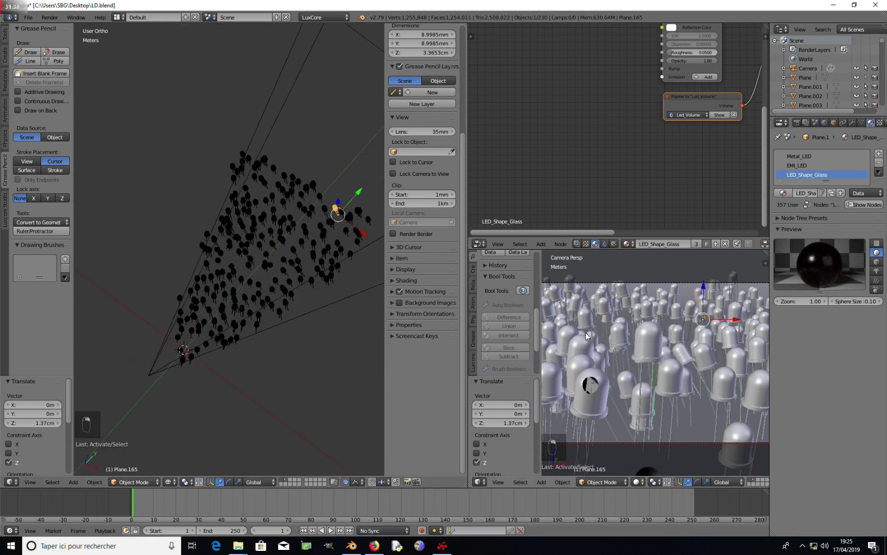
pyautogui.press('g')
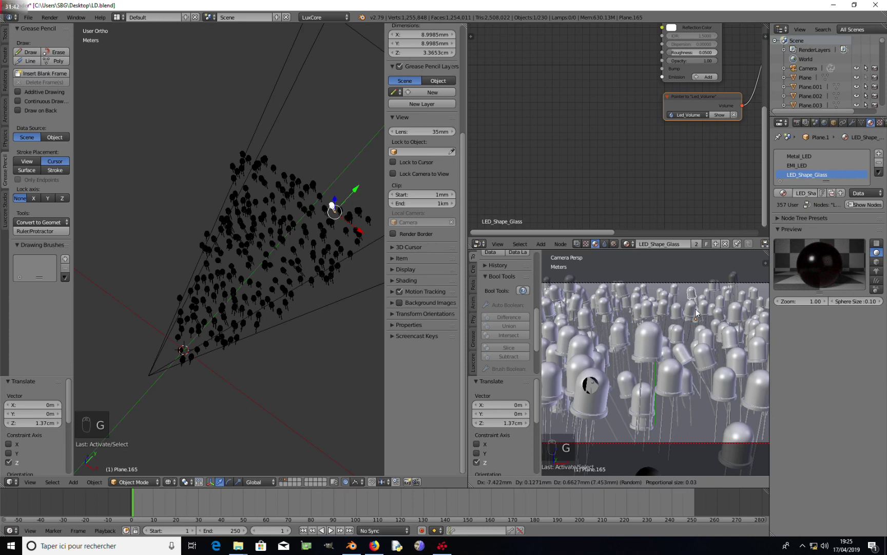
pyautogui.click(665, 310)
# - Move the LED sticking out above the camera frame about 4.19 cm in X, -2.02 mm in Y and -1.05 cm in Z
pyautogui.scroll(-3, 732, 303)
pyautogui.keyDown('shift'); pyautogui.moveTo(732, 303); pyautogui.dragTo(684, 305, button='middle'); pyautogui.keyUp('shift')
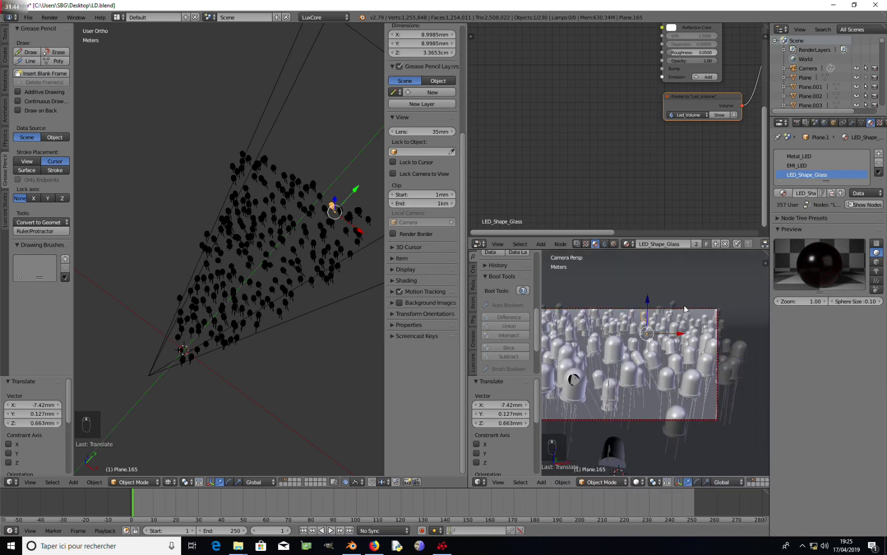
pyautogui.rightClick(675, 306)
pyautogui.press('g')
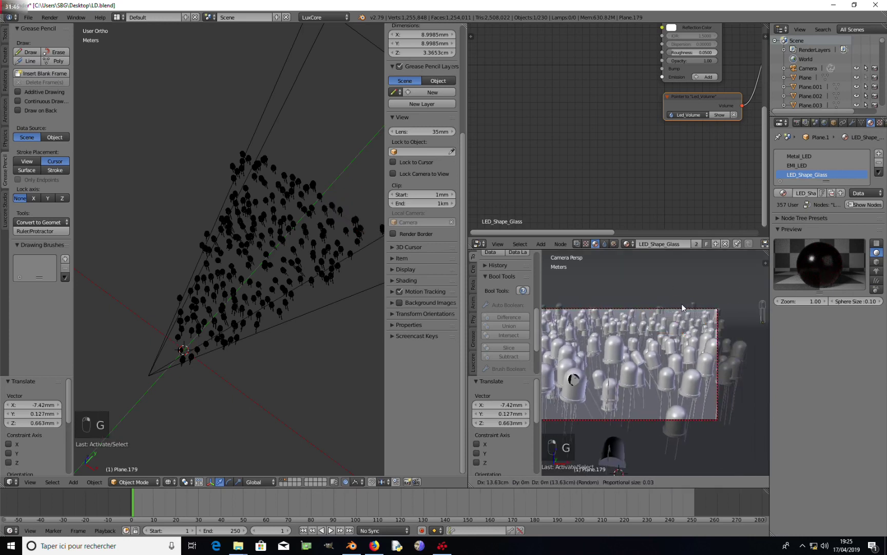
pyautogui.click(641, 312)
pyautogui.scroll(-2, 662, 318)
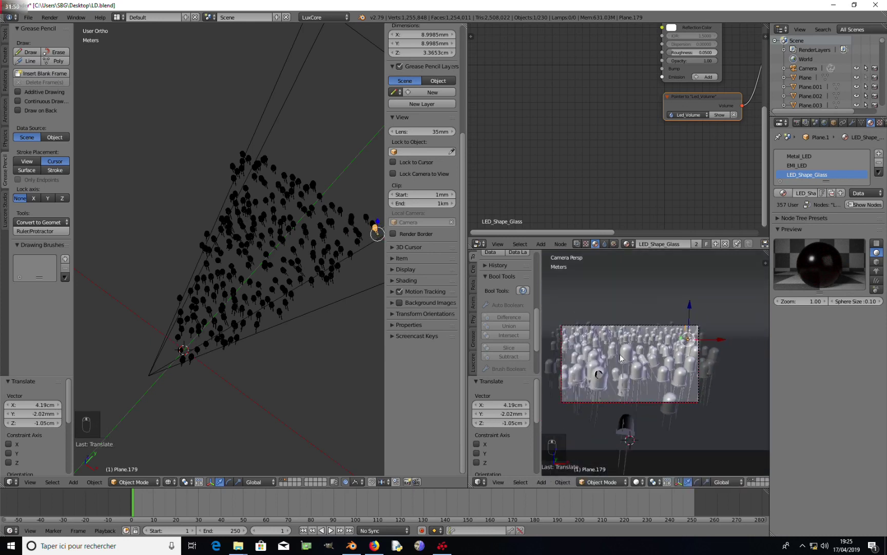
# - Move the camera about -1.01 mm along Y and set its clipping start to 1 mm
pyautogui.rightClick(323, 312)
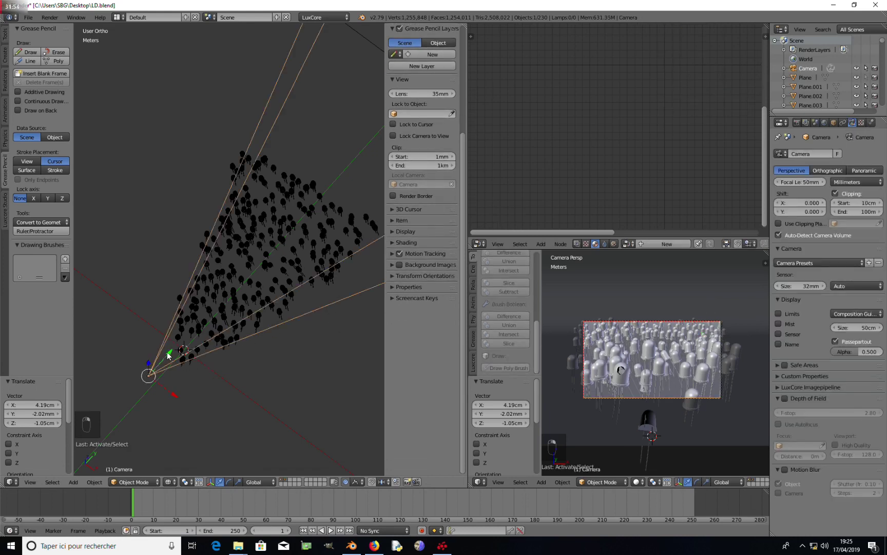
pyautogui.press('g')
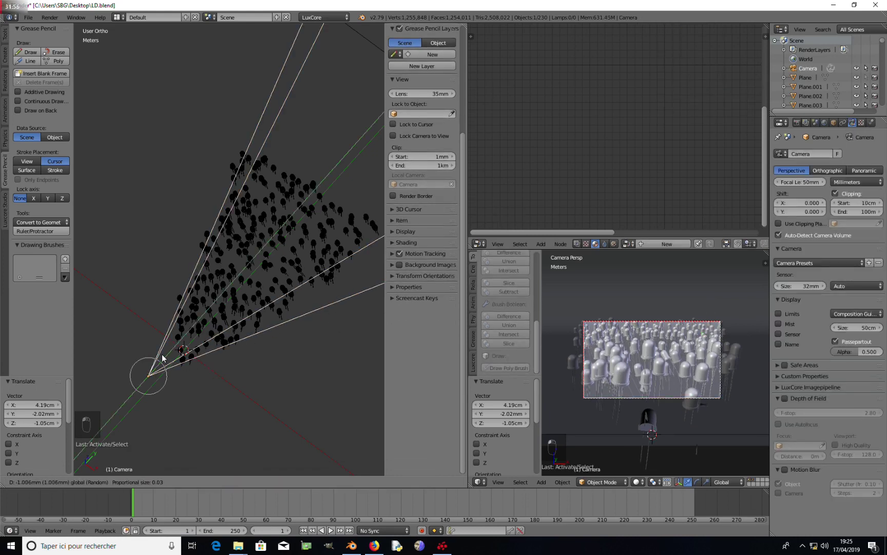
pyautogui.click(162, 358)
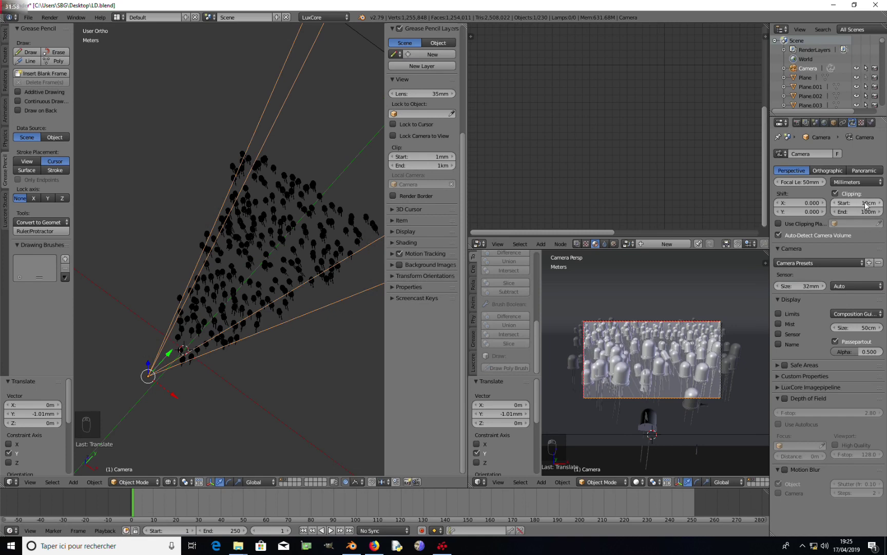
pyautogui.moveTo(865, 206); pyautogui.dragTo(845, 205)
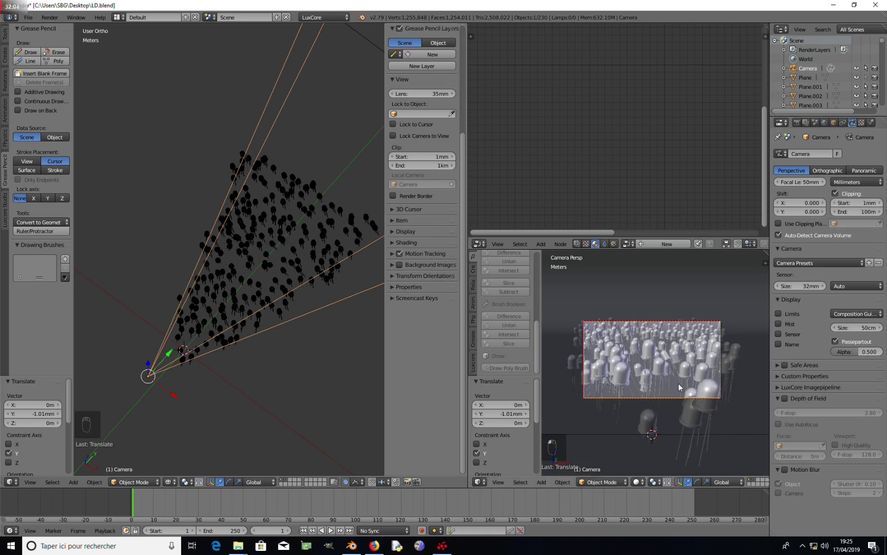
# - Duplicate the foreground LED twice along the frame's lower edge, offsetting the copies about -1.36 cm and then -1.79 cm in X
pyautogui.rightClick(699, 417)
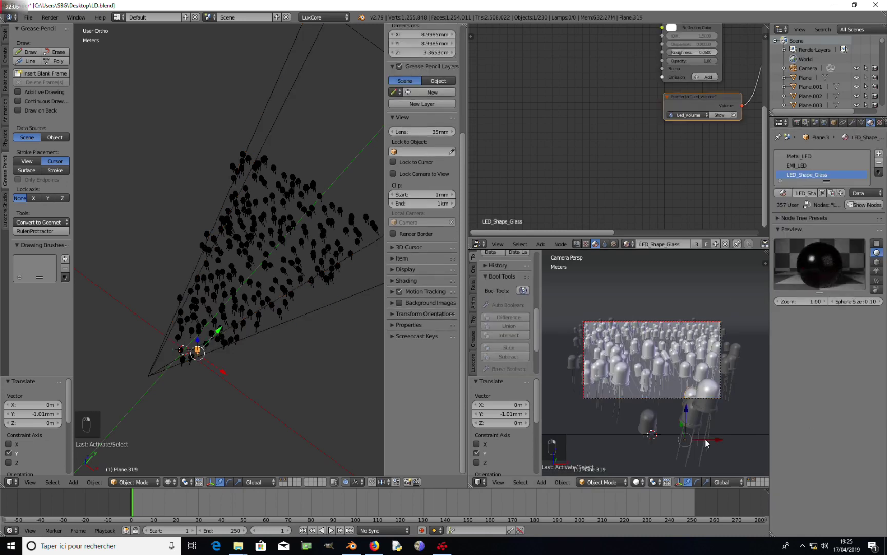
pyautogui.hotkey('shift', 'd')
pyautogui.click(687, 429)
pyautogui.hotkey('shift', 'd')
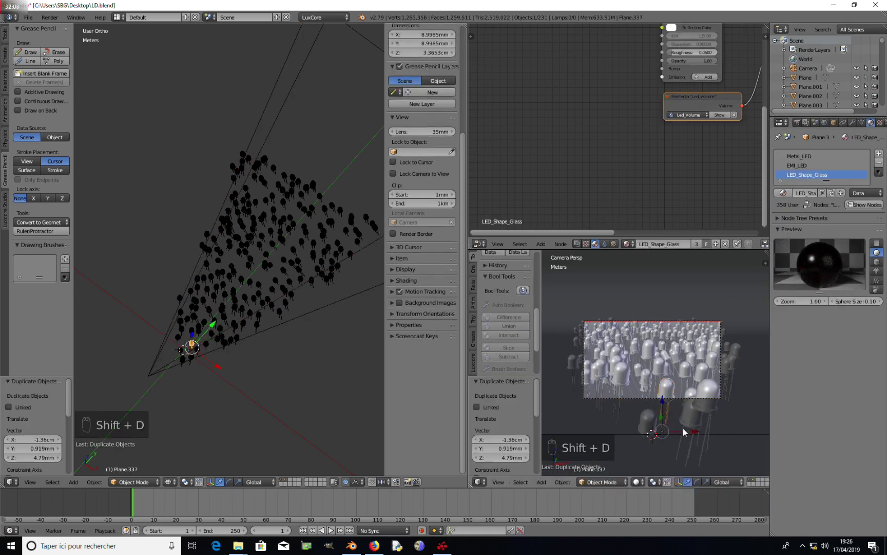
pyautogui.click(646, 422)
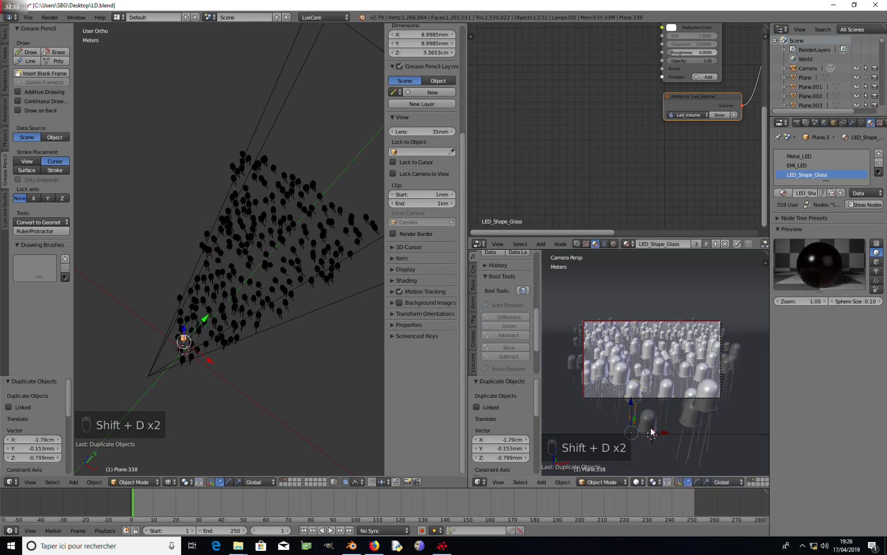
# - Disable proportional editing and shift the newest LED copy about 2.76 mm in X, -0.266 mm in Y and -1.38 mm in Z
pyautogui.press('g')
pyautogui.click(650, 427)
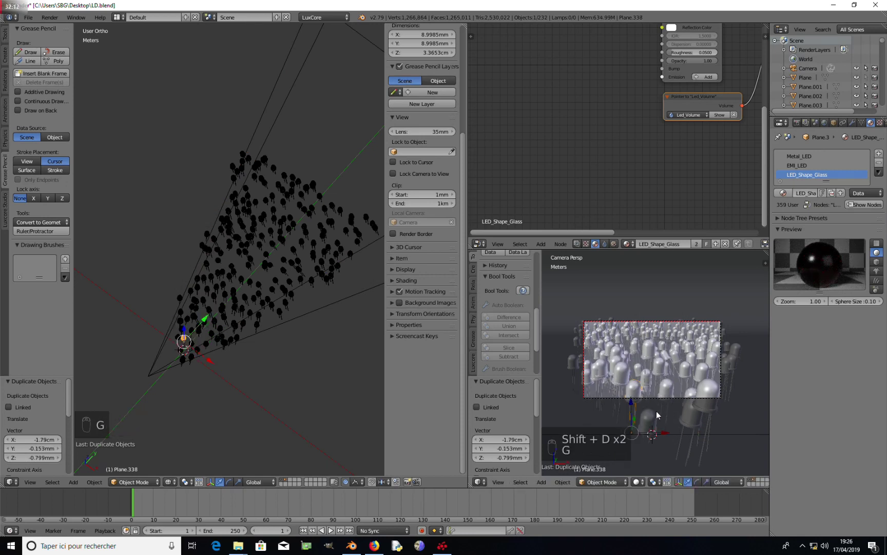
pyautogui.press('g')
pyautogui.rightClick(659, 413)
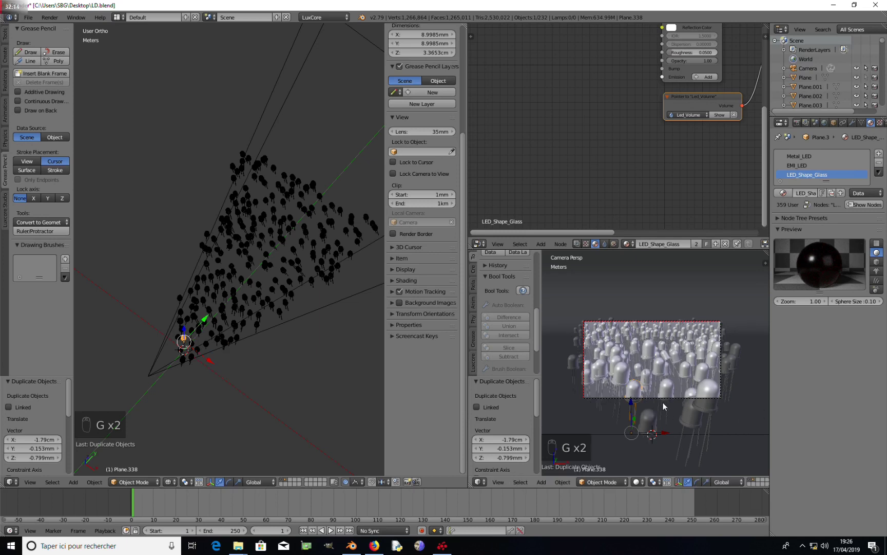
pyautogui.press('o')
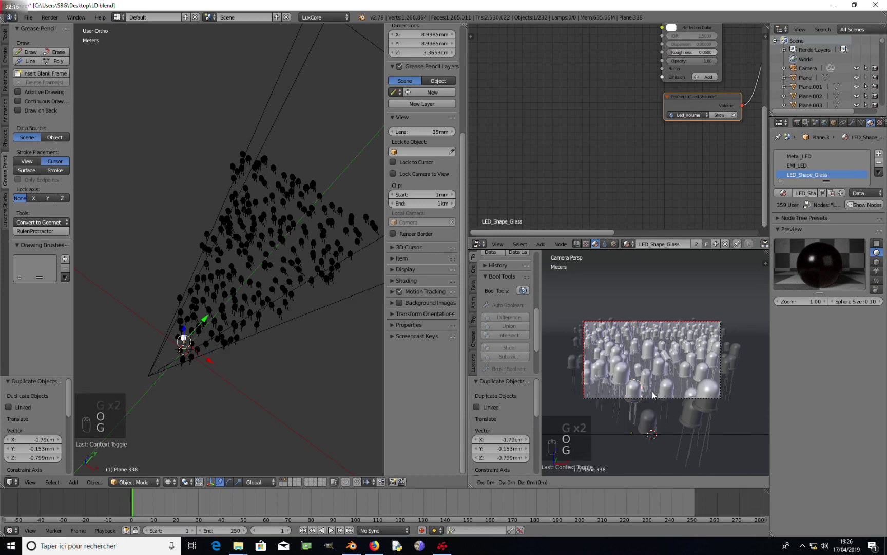
pyautogui.press('g')
pyautogui.click(699, 418)
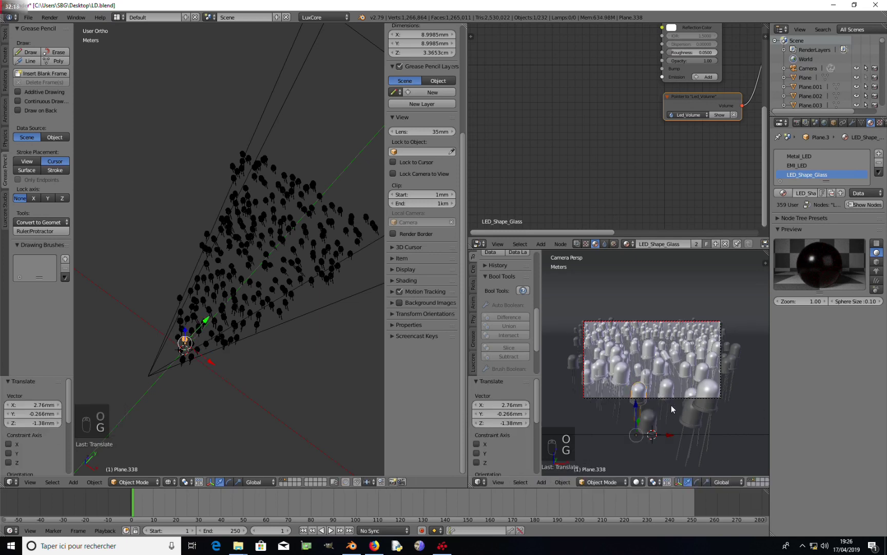
# - Duplicate the LED about -2.22 cm in X, then duplicate that copy -4.78 cm in X and 15.2 cm in Y with Z locked
pyautogui.hotkey('shift', 'd')
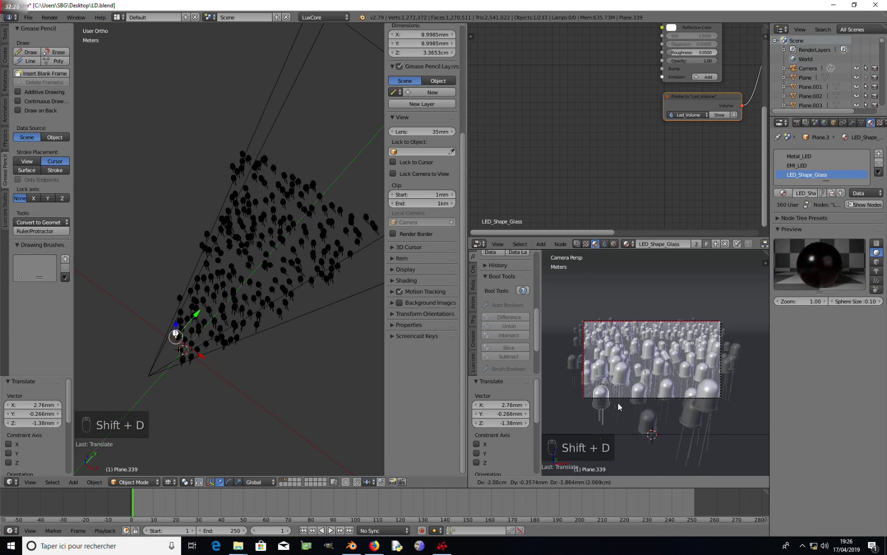
pyautogui.click(617, 403)
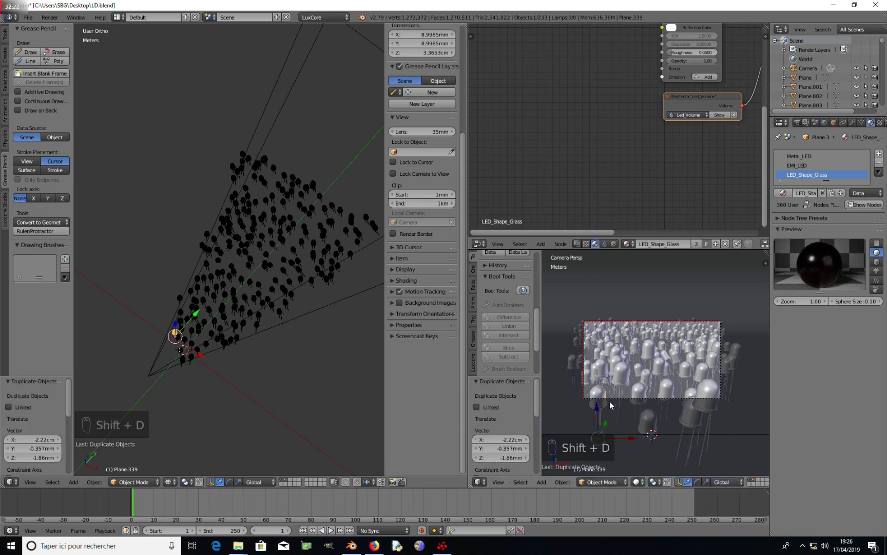
pyautogui.hotkey('shift', 'd')
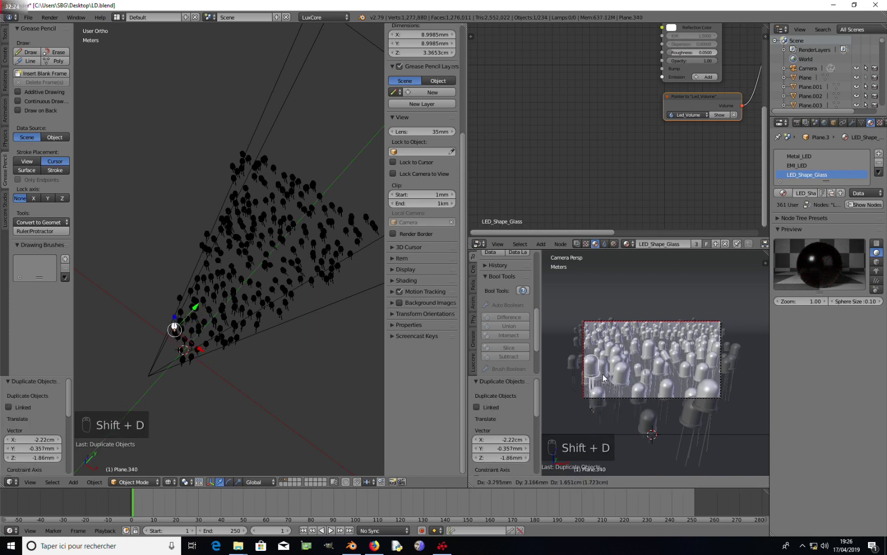
pyautogui.hotkey('shift', 'z')
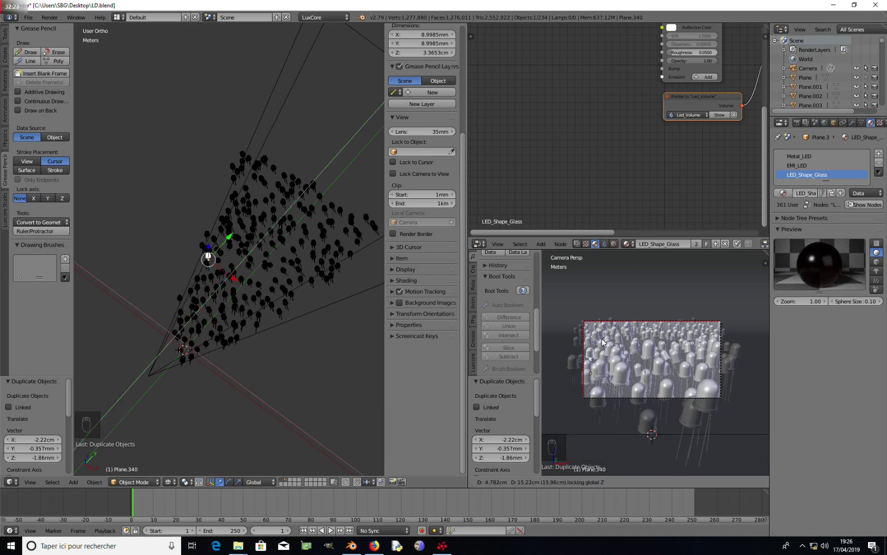
pyautogui.click(604, 349)
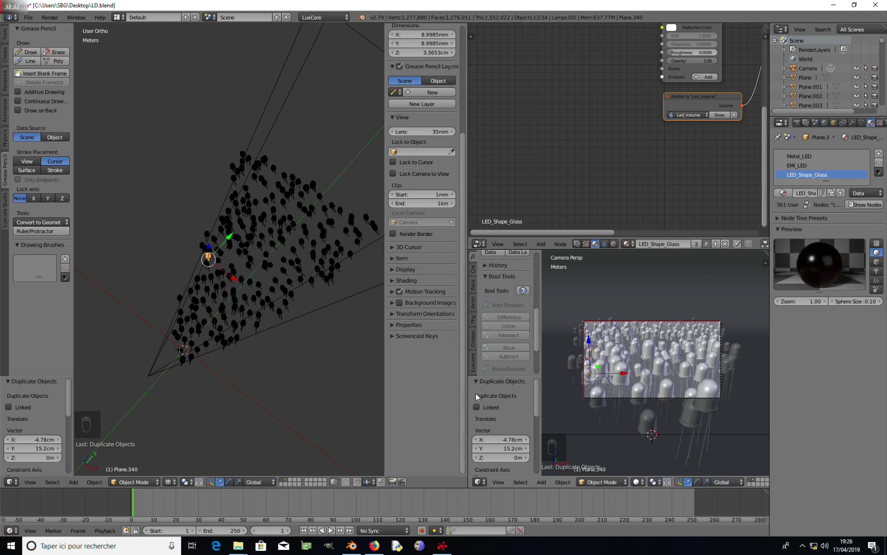
# - Move the LED below the frame about 1.97 mm in X, 1.6 mm in Y and 8.32 mm in Z, then duplicate it -1.64 cm in X
pyautogui.scroll(1, 646, 394)
pyautogui.rightClick(649, 431)
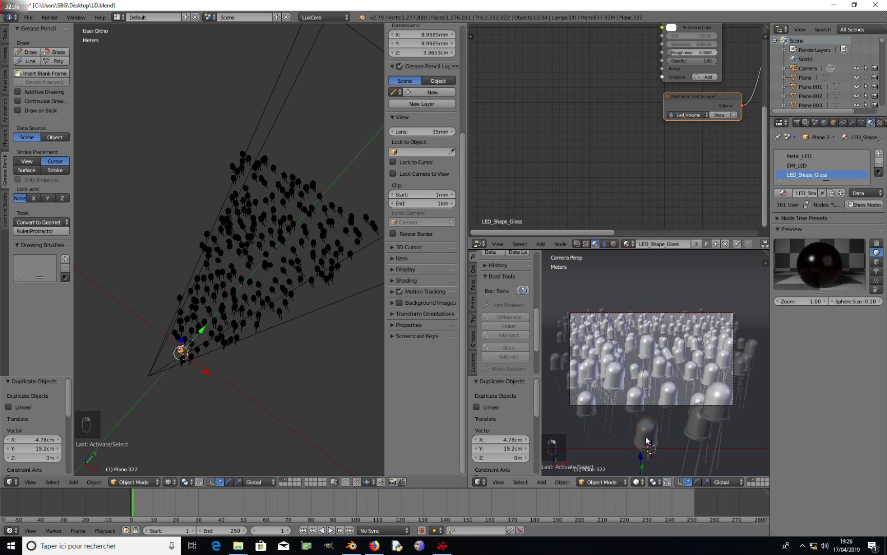
pyautogui.press('g')
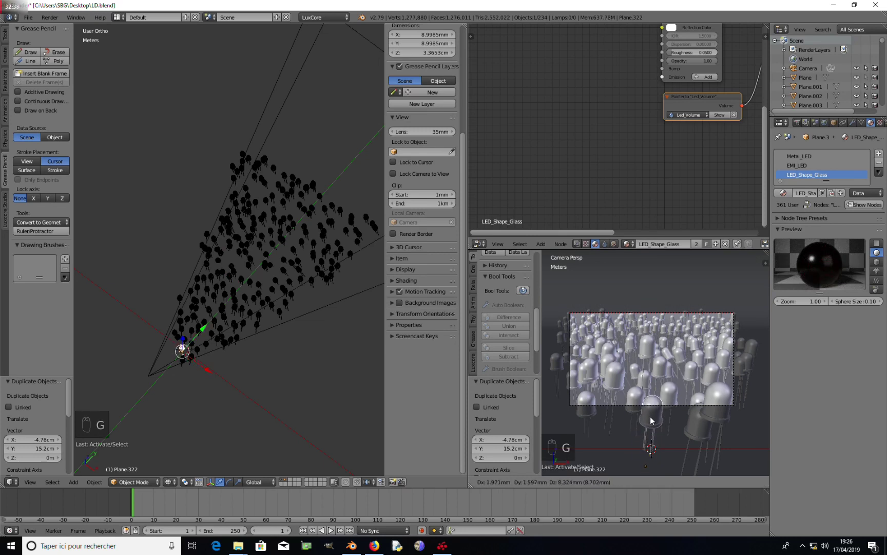
pyautogui.click(650, 416)
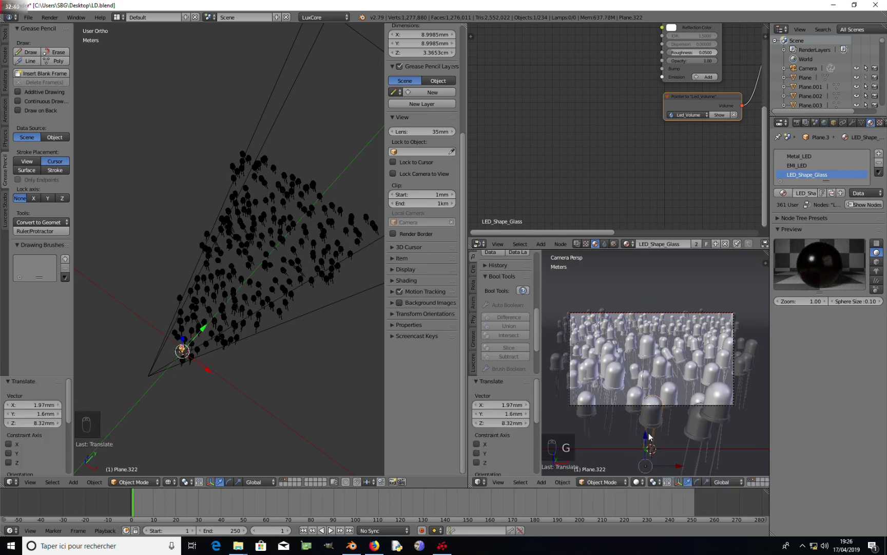
pyautogui.hotkey('shift', 'd')
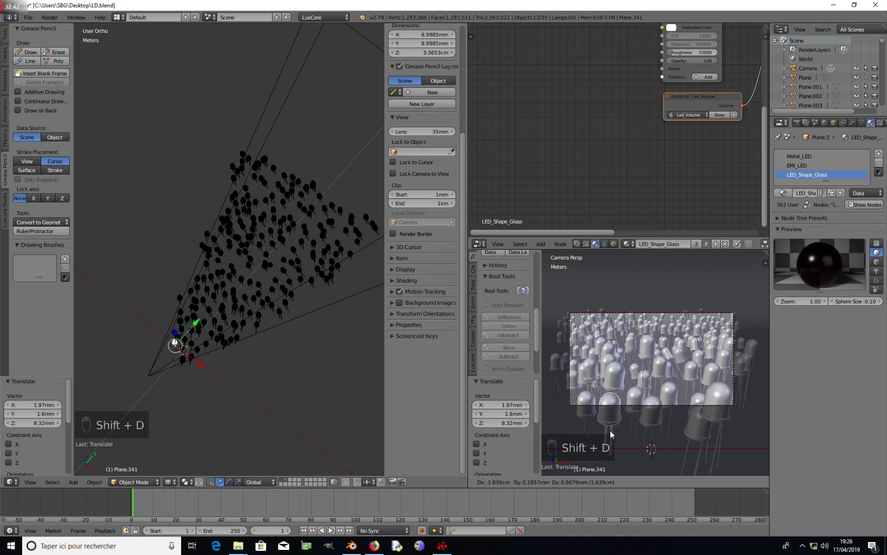
pyautogui.click(610, 430)
# - Rotate the foreground LED near the frame's lower-right corner -25.7°, then move it 1.04 mm in X, -0.642 mm in Y and -3.35 mm in Z
pyautogui.rightClick(721, 419)
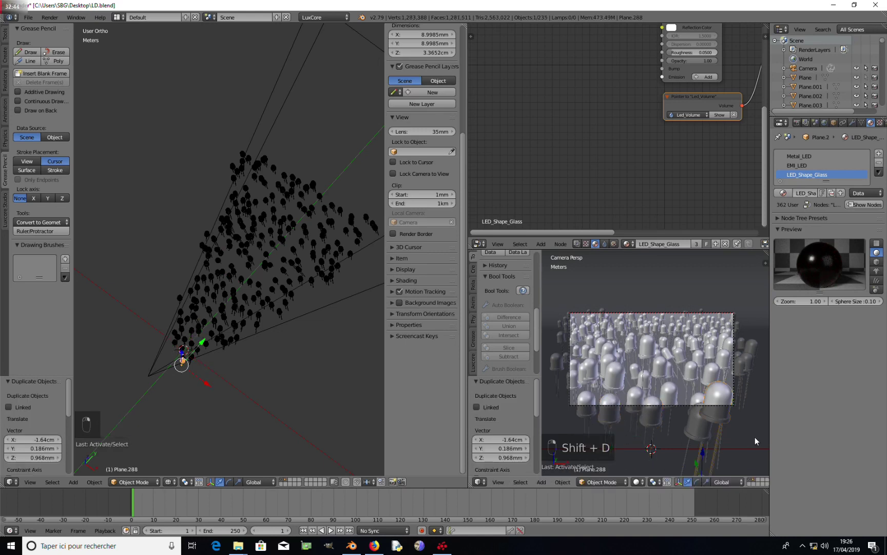
pyautogui.press('r')
pyautogui.click(704, 421)
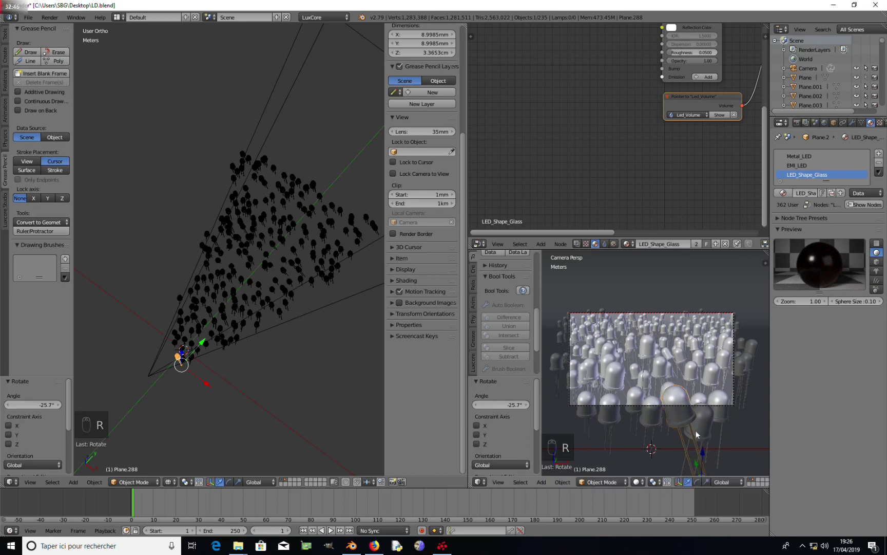
pyautogui.press('g')
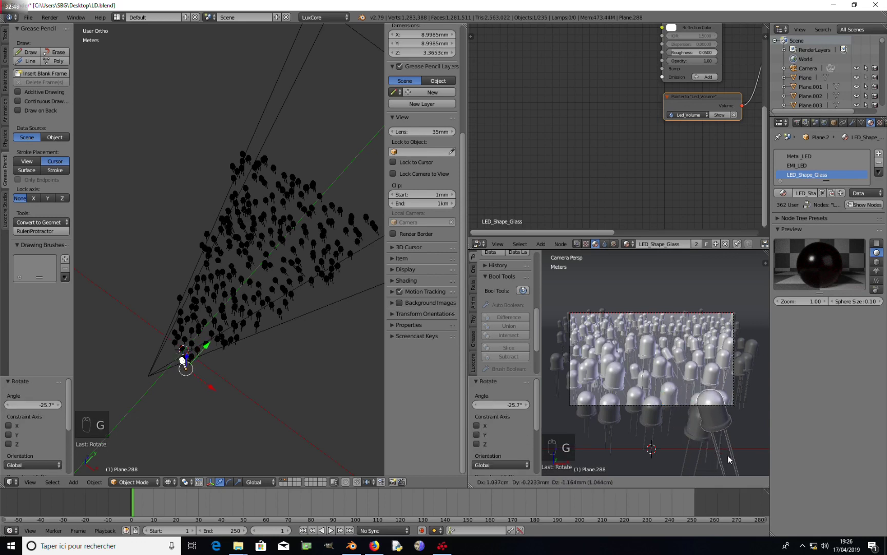
pyautogui.click(702, 462)
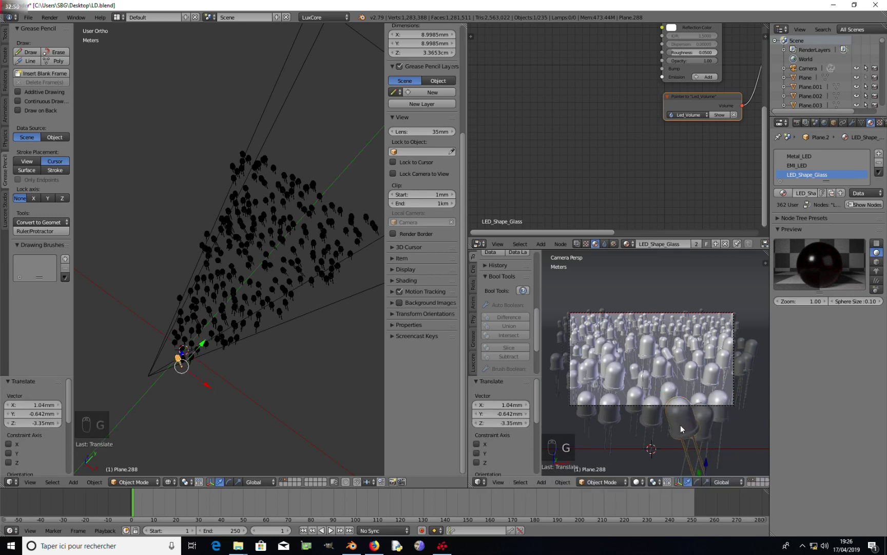
# - Save the file, then render the current frame, stop the render and return to the 3D view
pyautogui.hotkey('ctrl', 's')
pyautogui.click(299, 299)
pyautogui.press('F11')
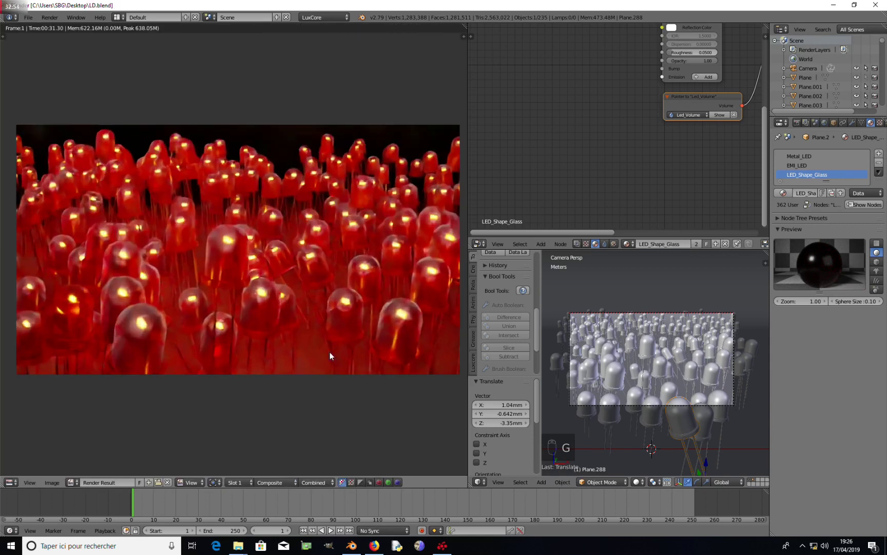
pyautogui.click(797, 122)
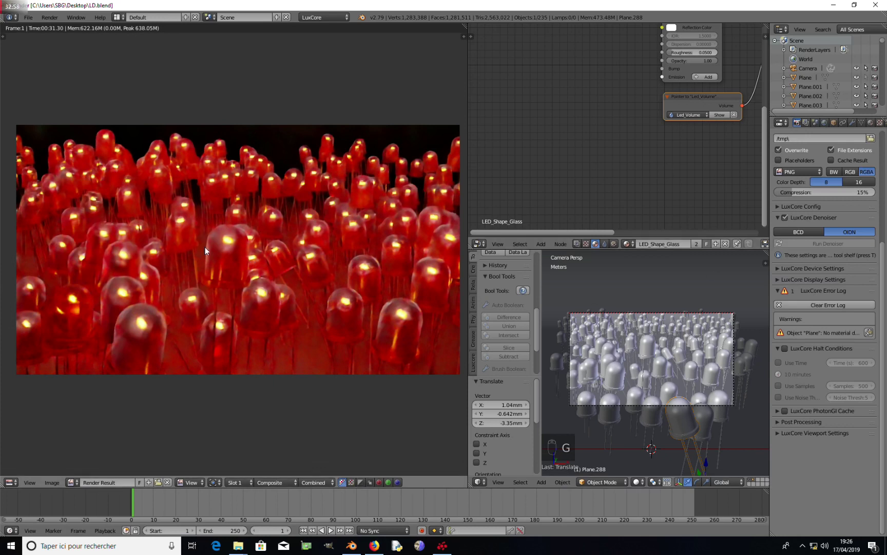
pyautogui.press('F12')
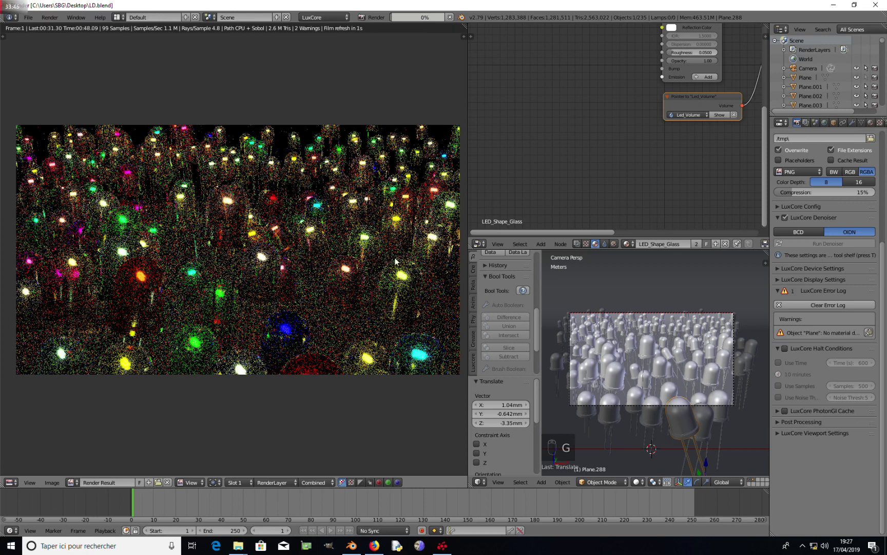
pyautogui.press('Escape')
pyautogui.press('Escape')
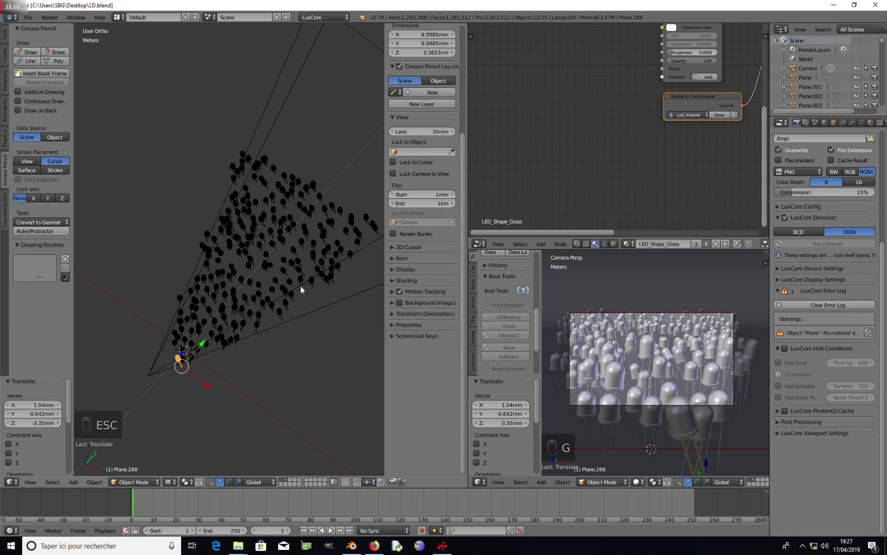
# - Review the rendered image and display the scene's compositing node tree
pyautogui.press('F11')
pyautogui.click(577, 244)
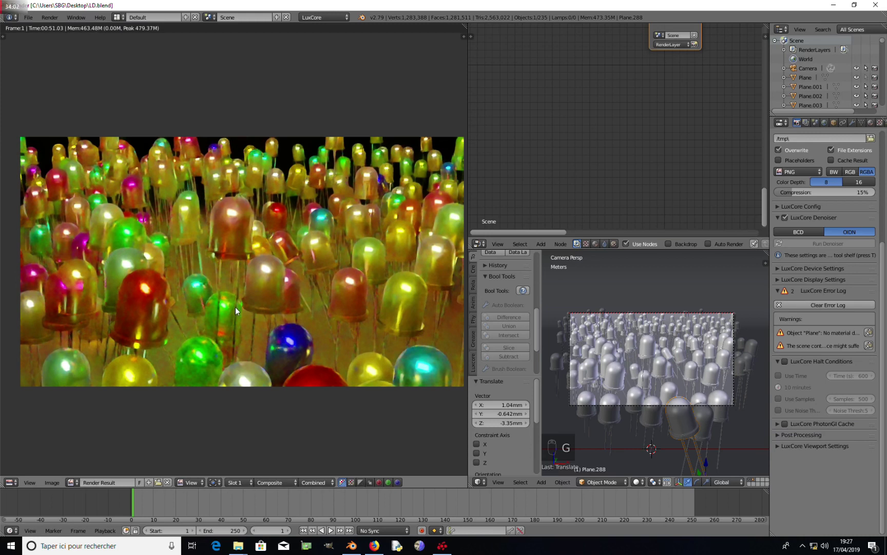
pyautogui.press('Escape')
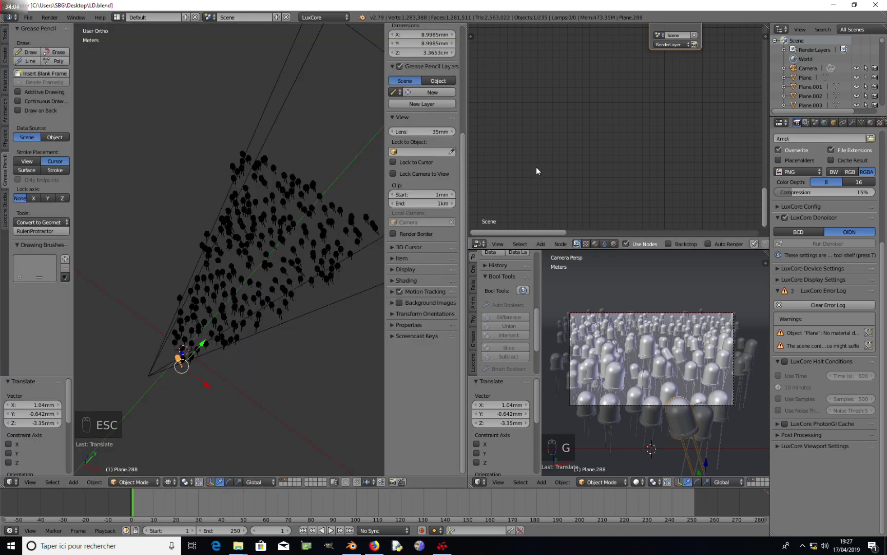
pyautogui.scroll(-2, 666, 130)
pyautogui.moveTo(666, 131); pyautogui.dragTo(611, 182, button='middle')
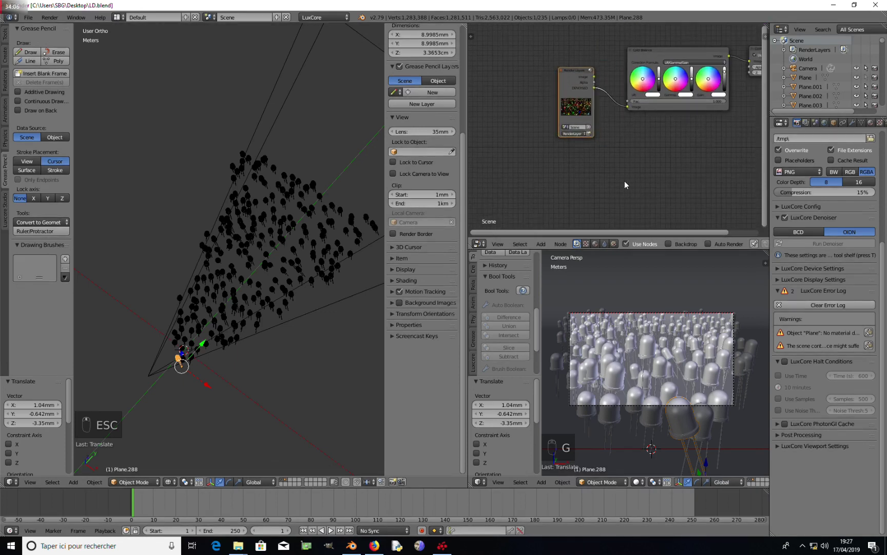
# - Set the roughness of the LED_Shape_Glass material's glass node to 0.075 for the LED at the frame's centre
pyautogui.rightClick(651, 353)
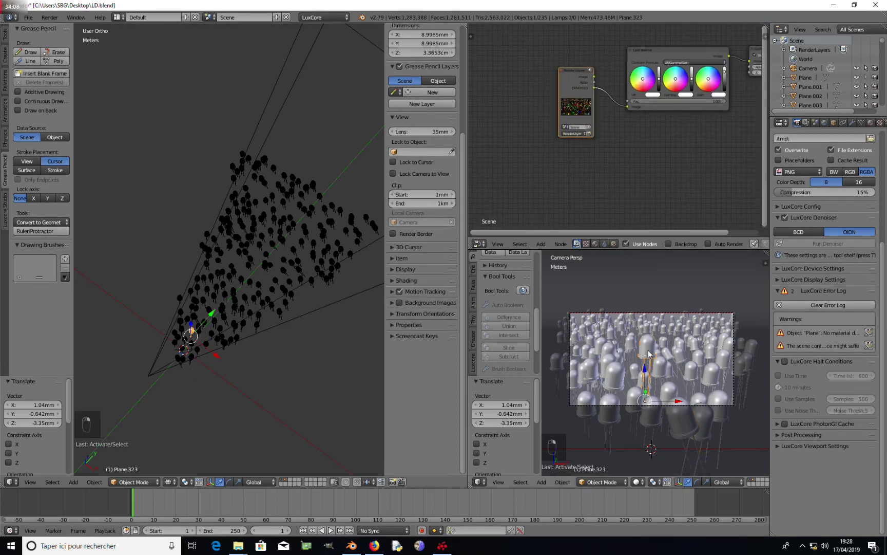
pyautogui.click(871, 122)
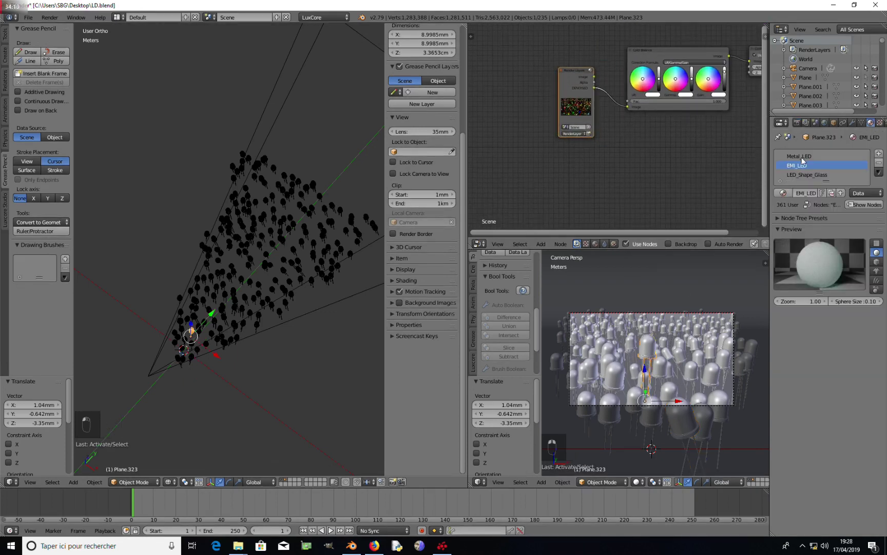
pyautogui.click(802, 176)
pyautogui.scroll(-2, 644, 151)
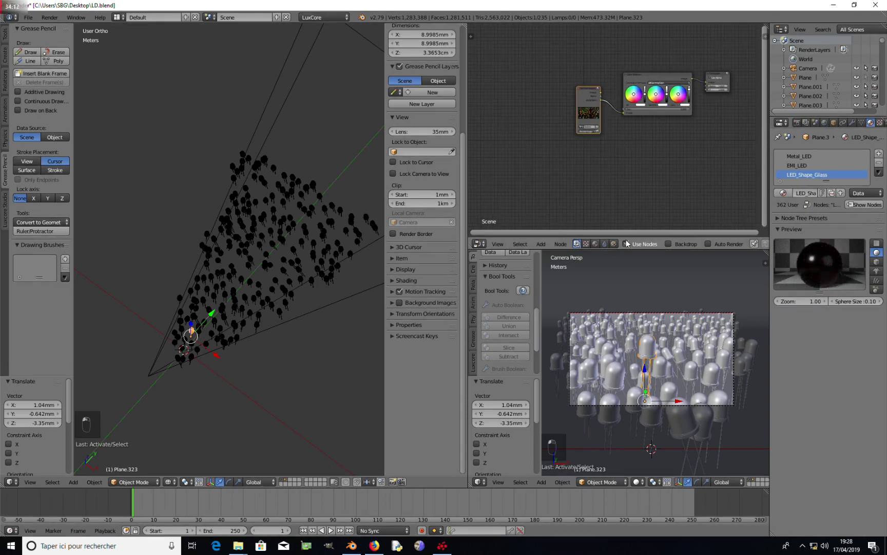
pyautogui.click(595, 243)
pyautogui.scroll(5, 592, 168)
pyautogui.click(555, 154)
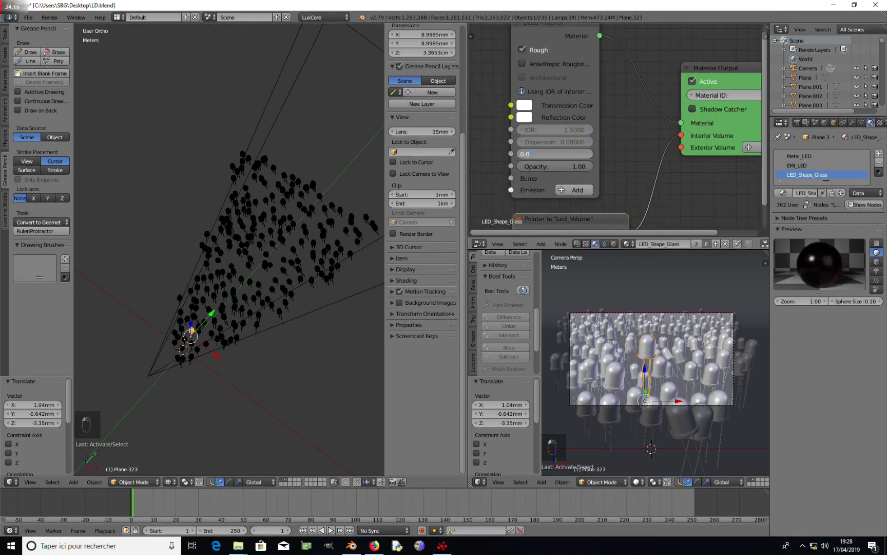
pyautogui.write('0.075')
pyautogui.press('Return')
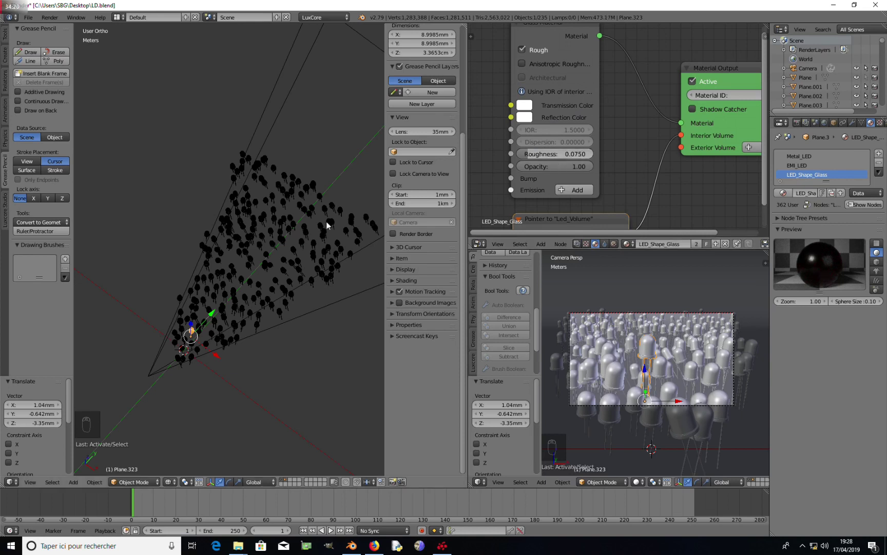
# - In the EMI_LED material, set the Hue Saturation Value node's hue to 0.50 and saturation to 1.20
pyautogui.press('F11')
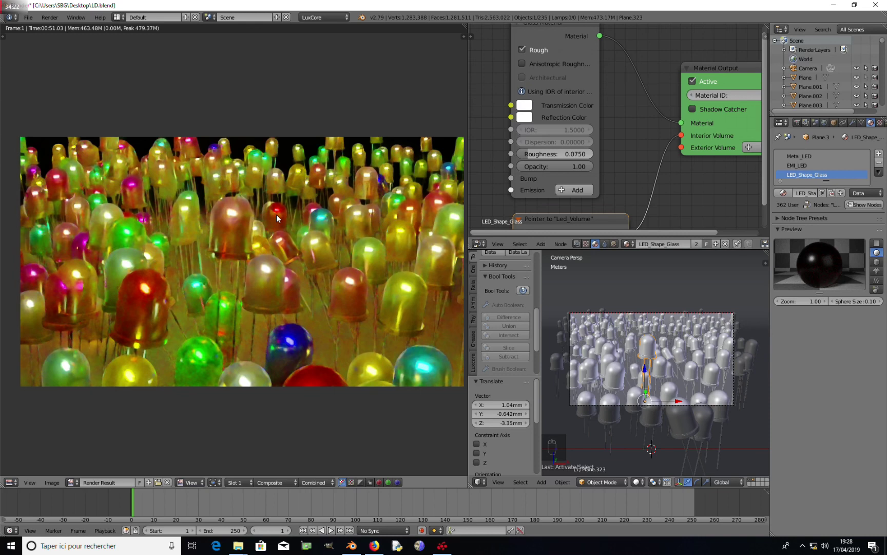
pyautogui.scroll(-4, 628, 164)
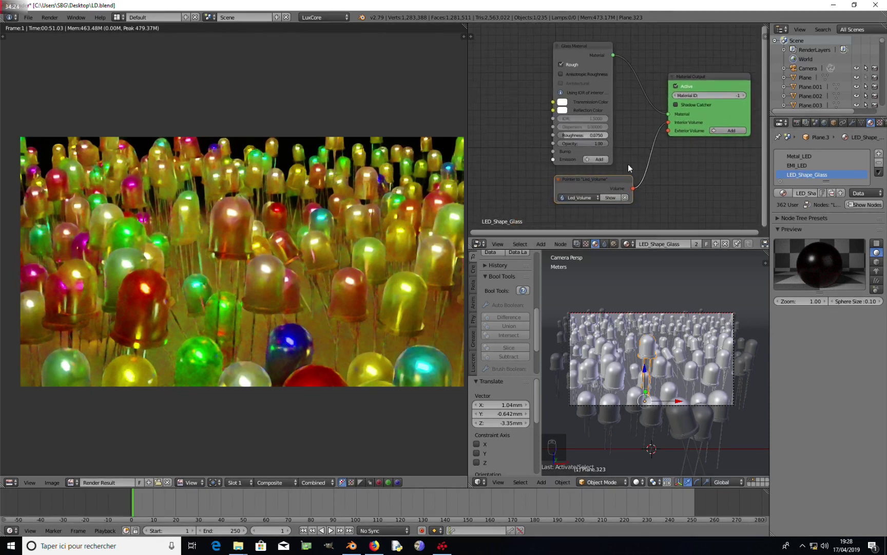
pyautogui.click(795, 164)
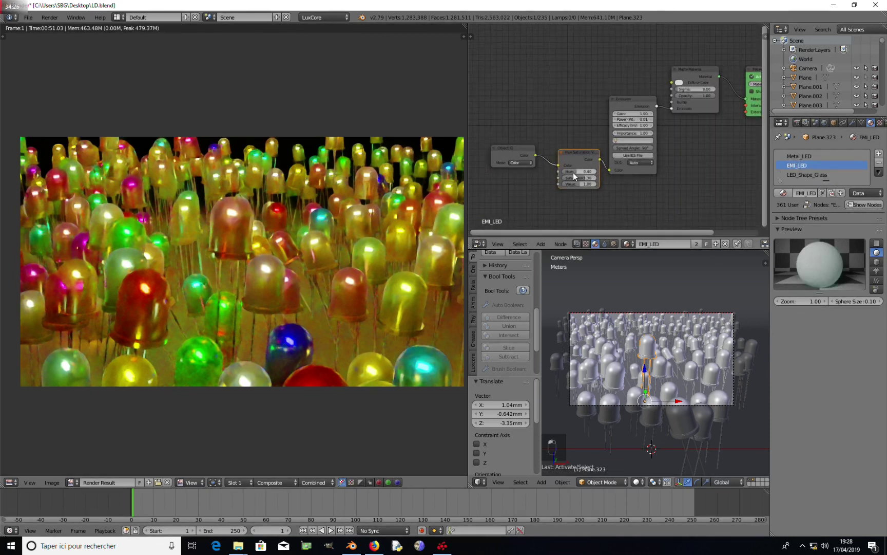
pyautogui.scroll(3, 573, 172)
pyautogui.click(591, 193)
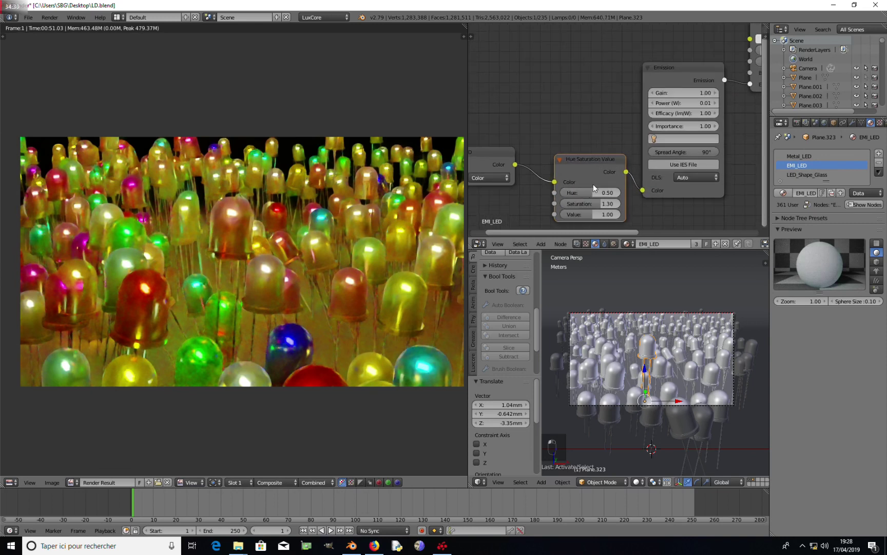
pyautogui.click(783, 229)
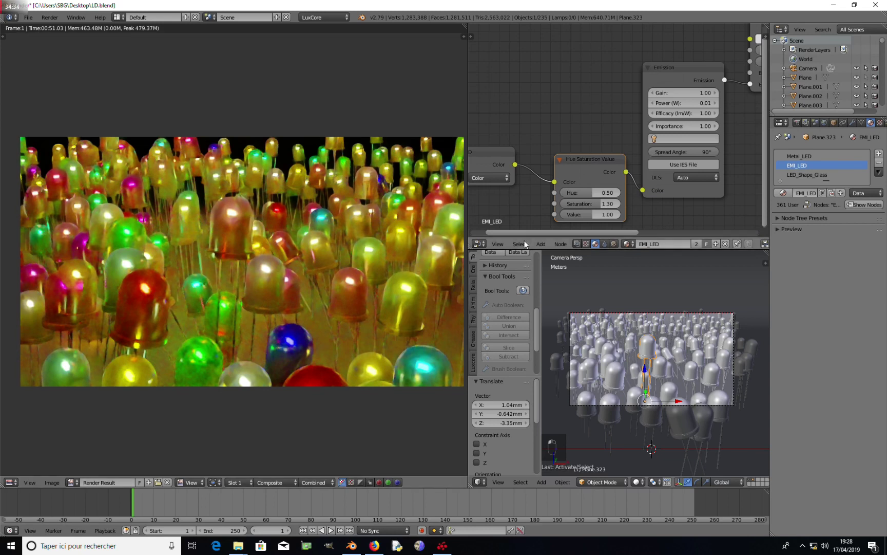
pyautogui.click(591, 203)
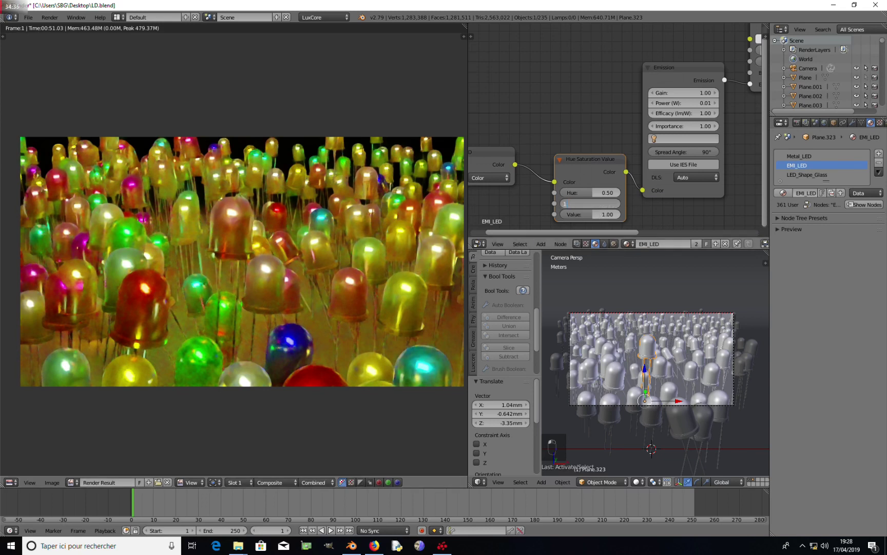
pyautogui.press('Return')
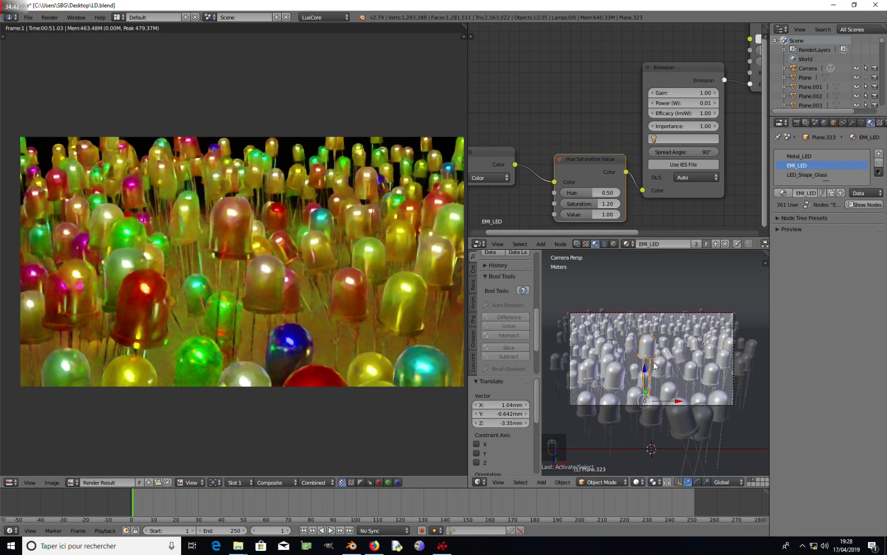
# - Lower the selected central LED 1.73 cm in Z and raise the LED behind it 1.12 cm in Z
pyautogui.moveTo(645, 369); pyautogui.dragTo(664, 407)
pyautogui.rightClick(636, 369)
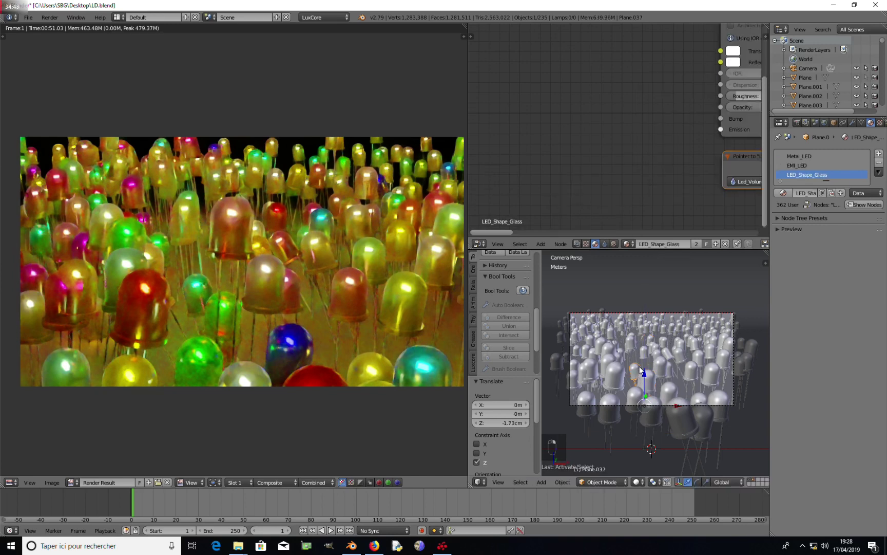
pyautogui.hotkey('shift', 'z')
pyautogui.hotkey('shift', 'd')
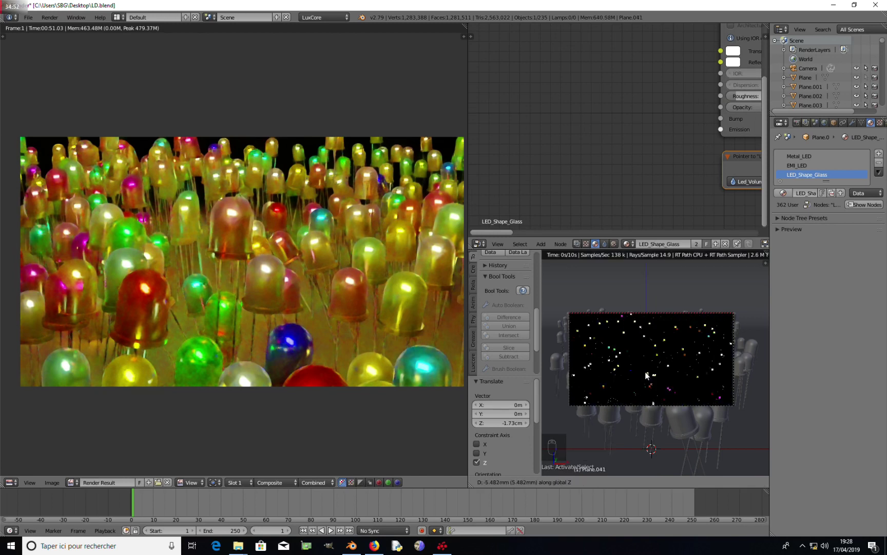
pyautogui.press('Escape')
pyautogui.press('Escape')
pyautogui.press('z')
pyautogui.press('z')
pyautogui.press('z')
pyautogui.moveTo(647, 375)
pyautogui.mouseDown(button='middle')
pyautogui.moveTo(628, 402)
pyautogui.moveTo(641, 367)
pyautogui.mouseUp(button='middle')
pyautogui.press('Escape')
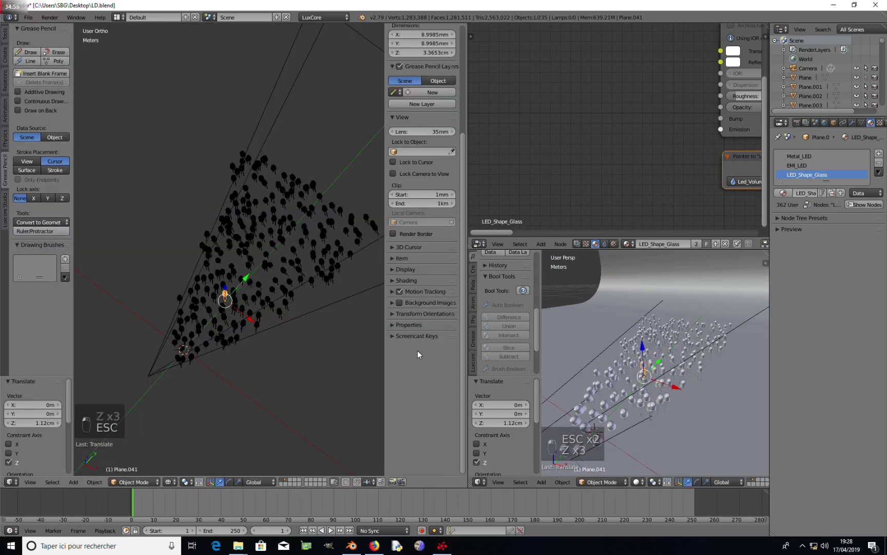
# - In camera view, shift the raised LED -1.64 mm in X, -1.04 mm in Y and -5.4 mm in Z
pyautogui.press('KP_0')
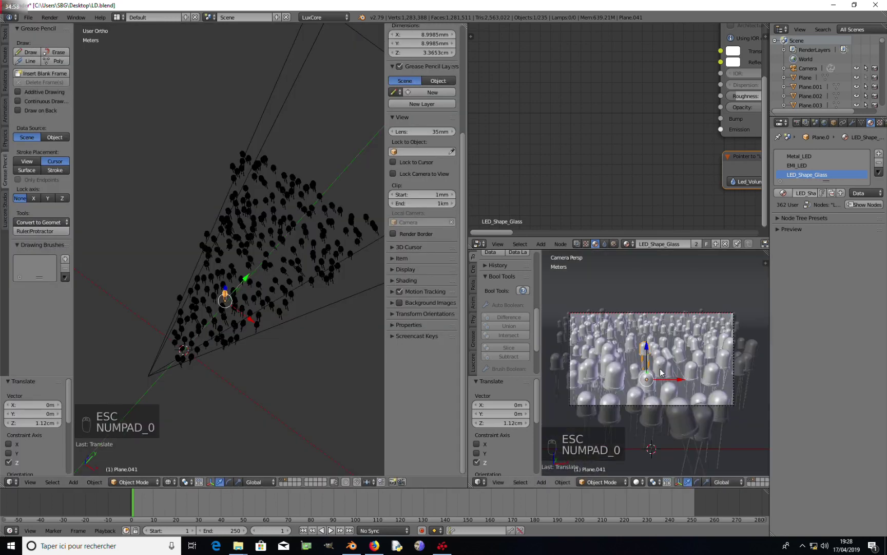
pyautogui.press('g')
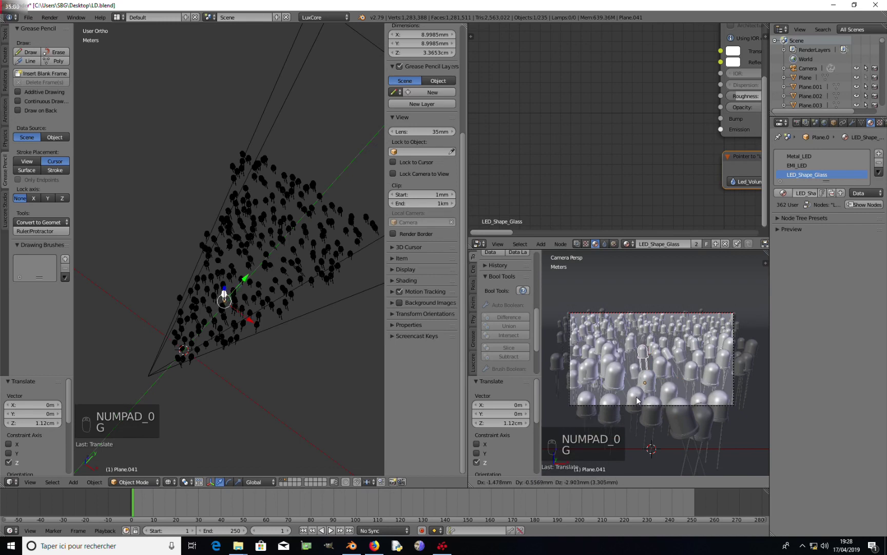
pyautogui.click(635, 424)
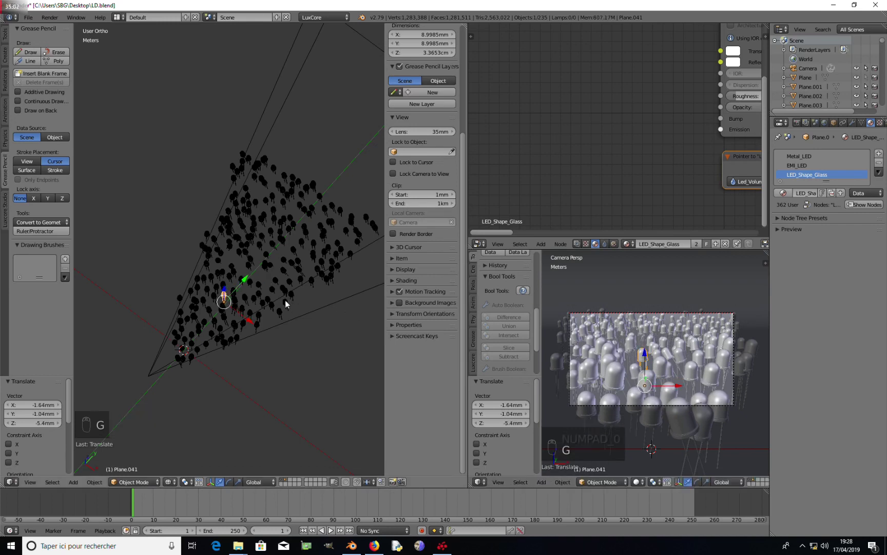
# - In top view, add a sphere empty among the LEDs at X 2.09 cm and Y 21.5 cm
pyautogui.press('KP_7')
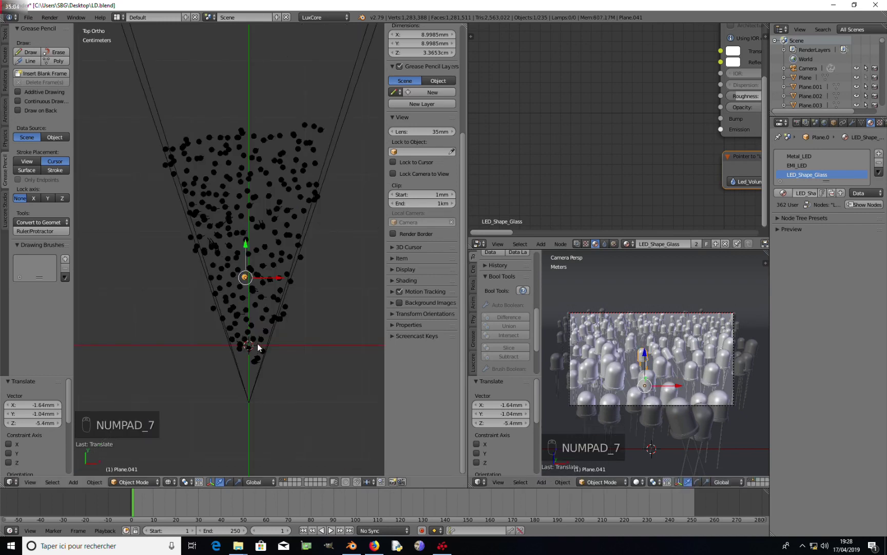
pyautogui.hotkey('shift', 'a')
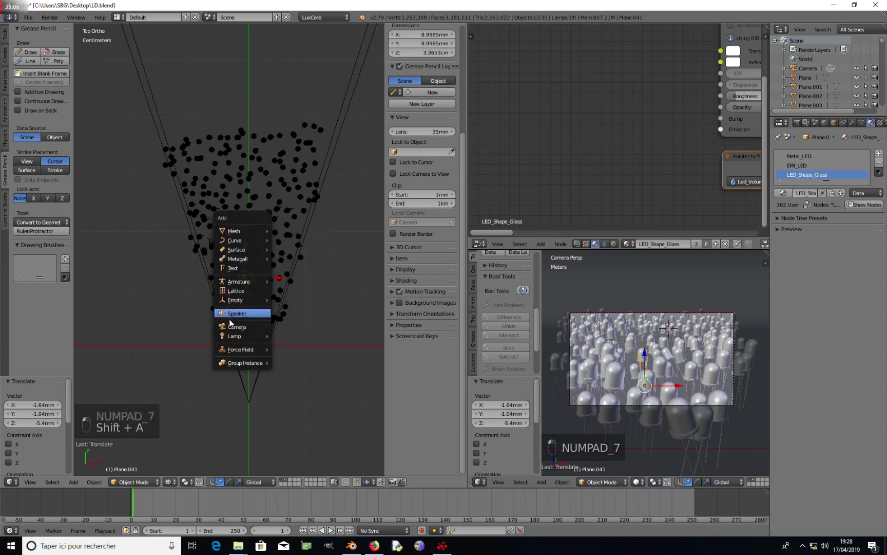
pyautogui.moveTo(265, 300)
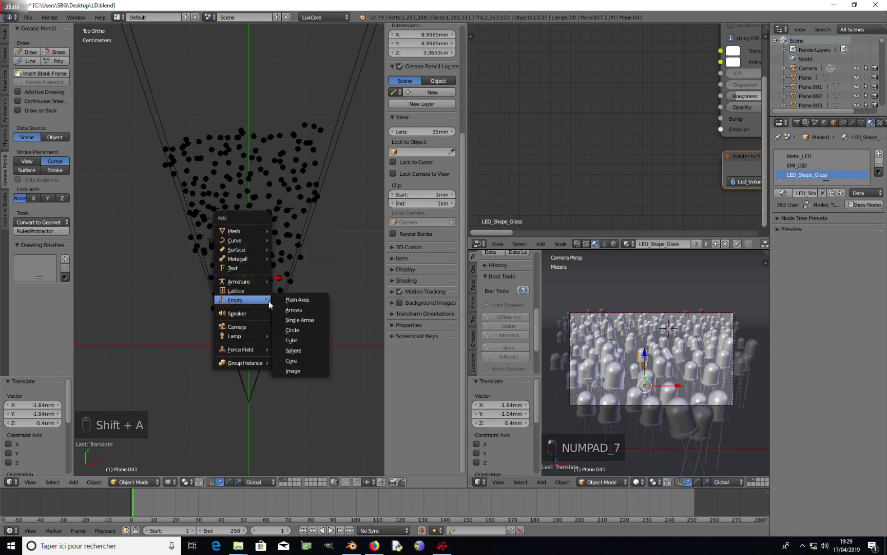
pyautogui.click(295, 349)
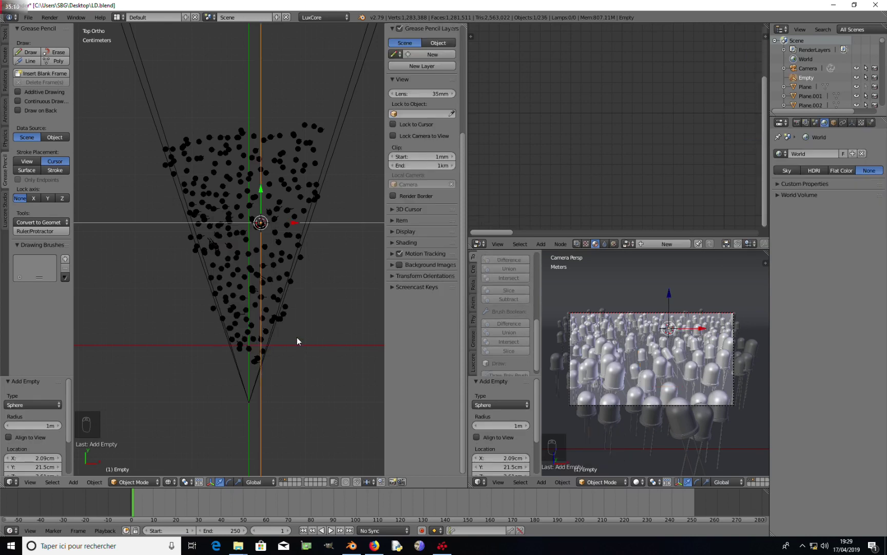
# - In top view, scale the sphere empty down by a factor of 0.179 and again by 0.595
pyautogui.press('s')
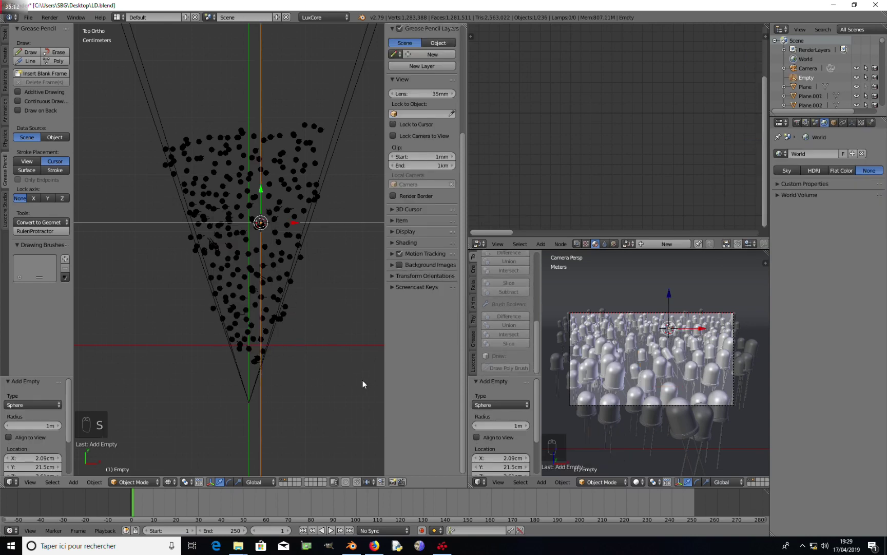
pyautogui.press('s')
pyautogui.click(274, 251)
pyautogui.press('s')
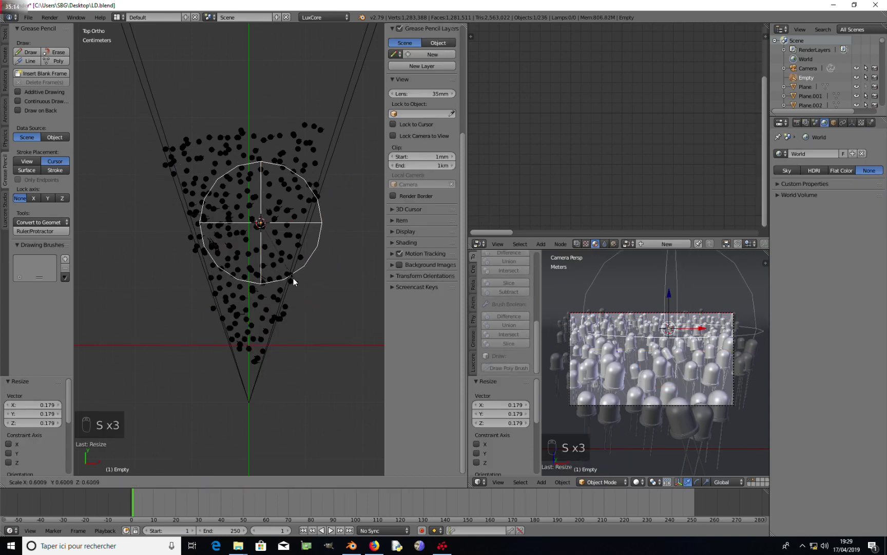
pyautogui.click(293, 293)
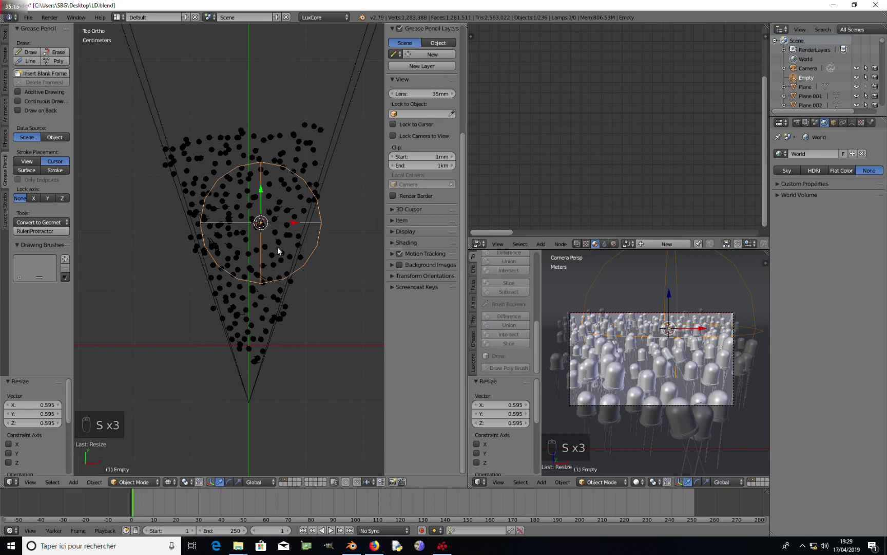
# - Move the empty 6.5 mm in X and -14.7 cm in Y toward the camera, and scale it by 0.607
pyautogui.press('g')
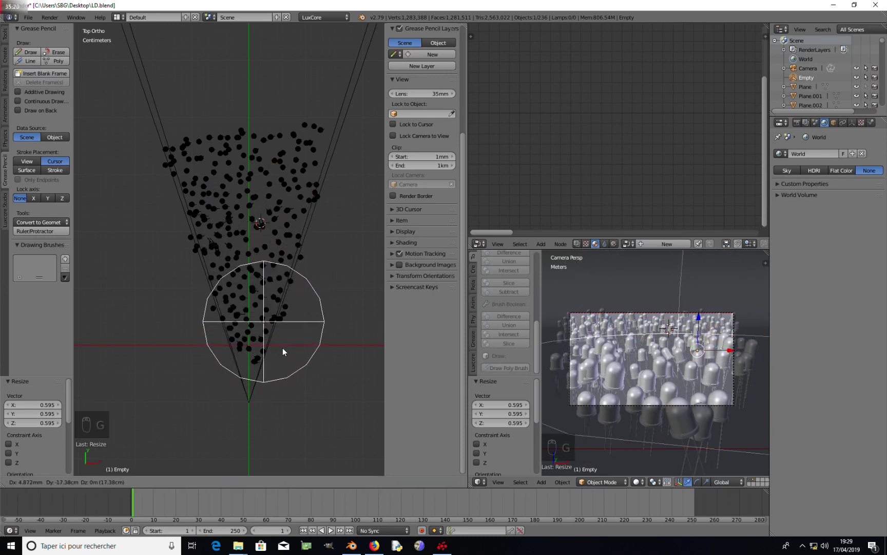
pyautogui.click(284, 334)
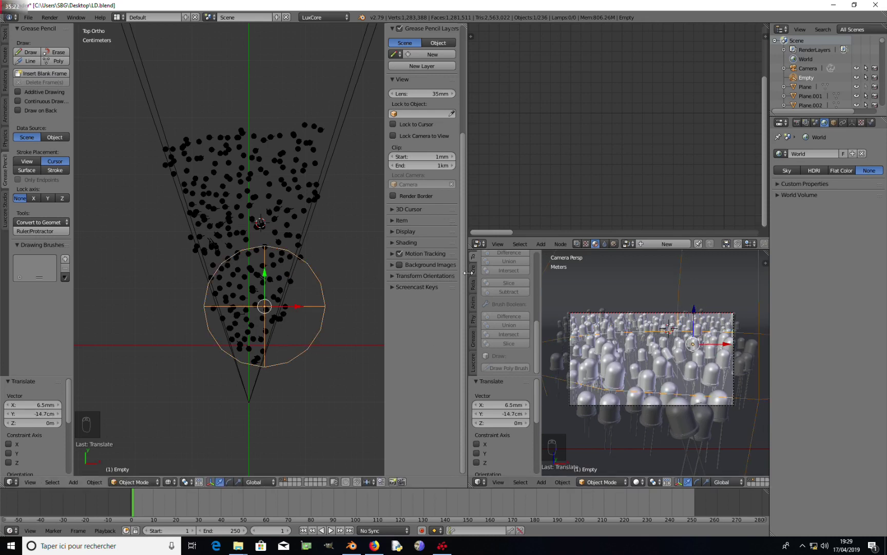
pyautogui.press('s')
pyautogui.click(315, 356)
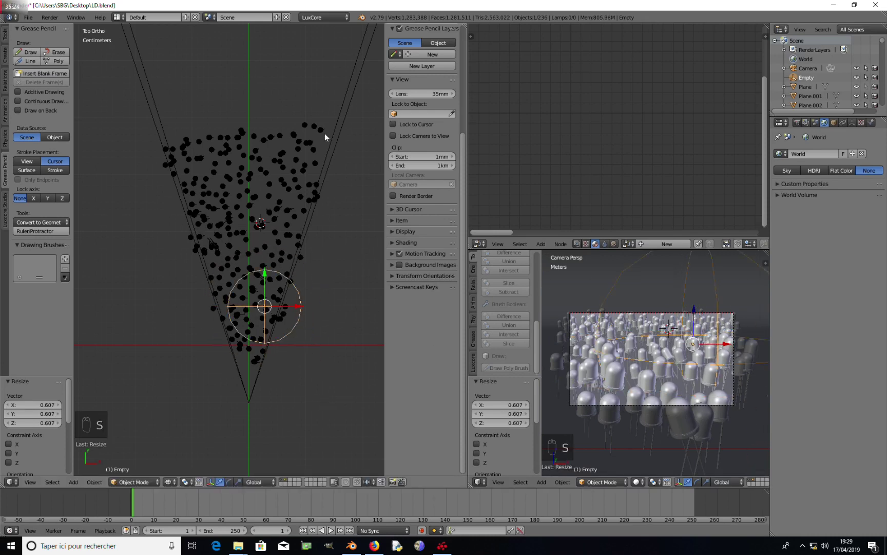
# - Enable depth of field on the camera and set its F-stop to 6
pyautogui.rightClick(356, 85)
pyautogui.click(848, 123)
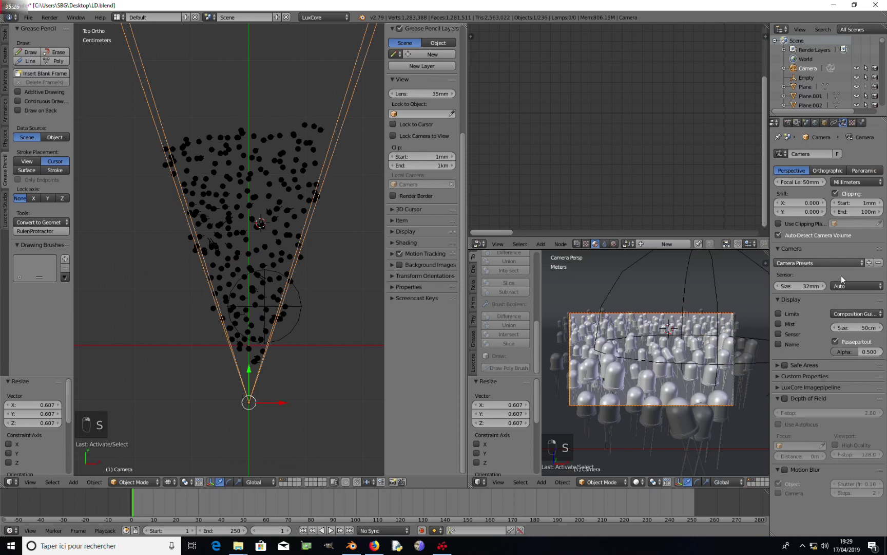
pyautogui.click(781, 248)
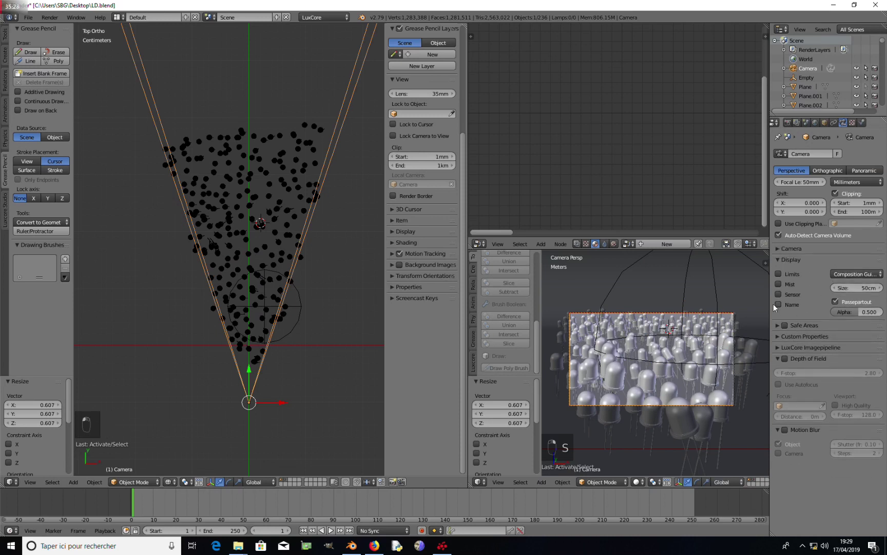
pyautogui.click(784, 260)
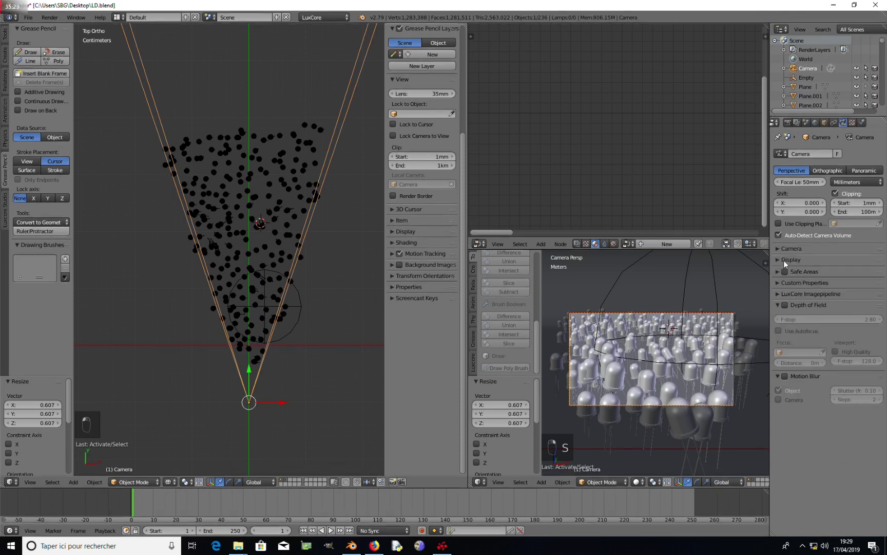
pyautogui.click(784, 304)
pyautogui.click(831, 319)
pyautogui.write('5')
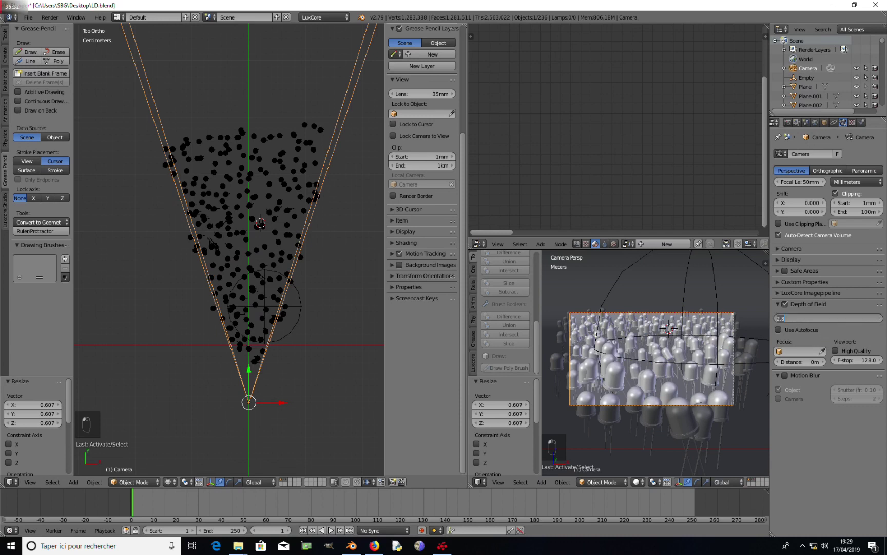
pyautogui.press('Return')
pyautogui.click(831, 318)
pyautogui.write('6')
pyautogui.press('Return')
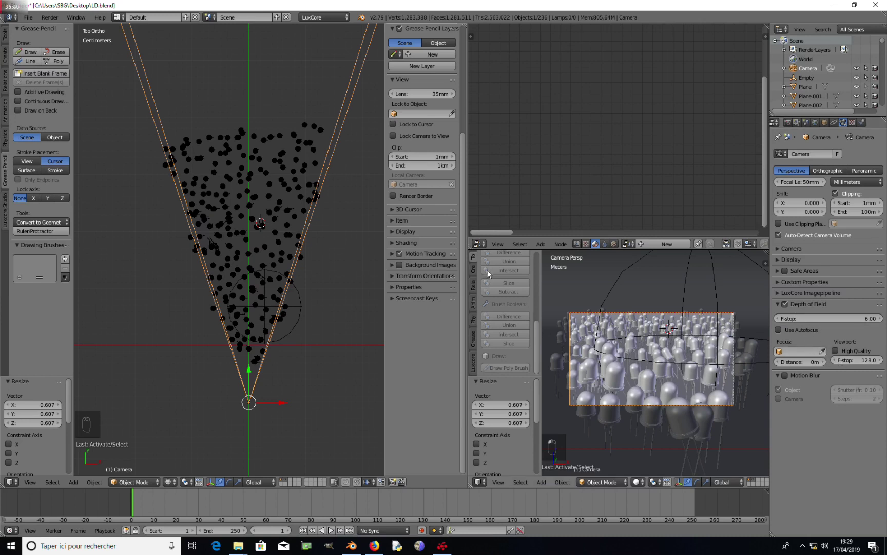
# - Set the Empty as the camera's depth of field focus object and save the file
pyautogui.hotkey('ctrl', 's')
pyautogui.click(276, 253)
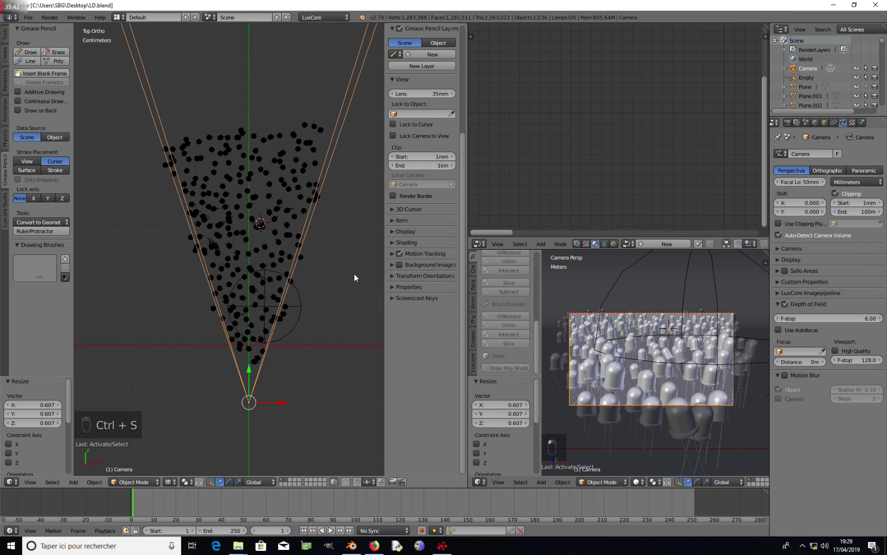
pyautogui.click(822, 351)
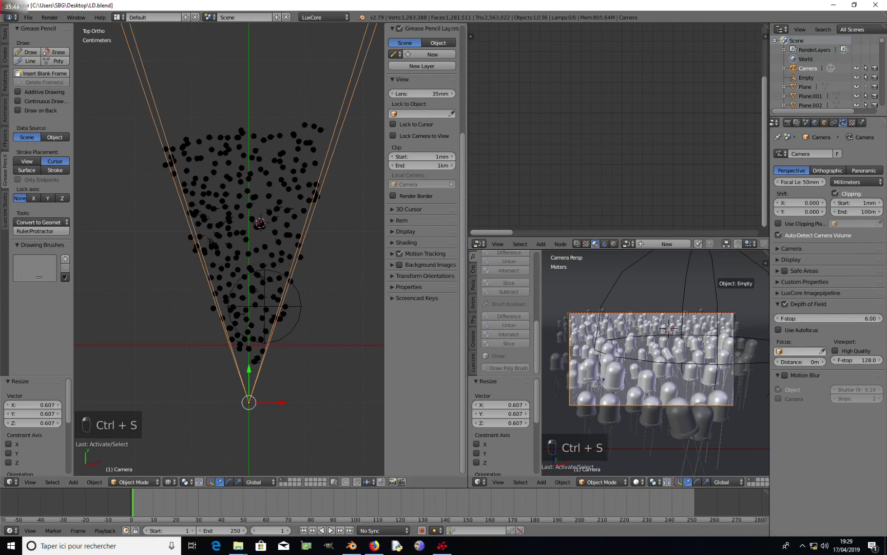
pyautogui.click(717, 289)
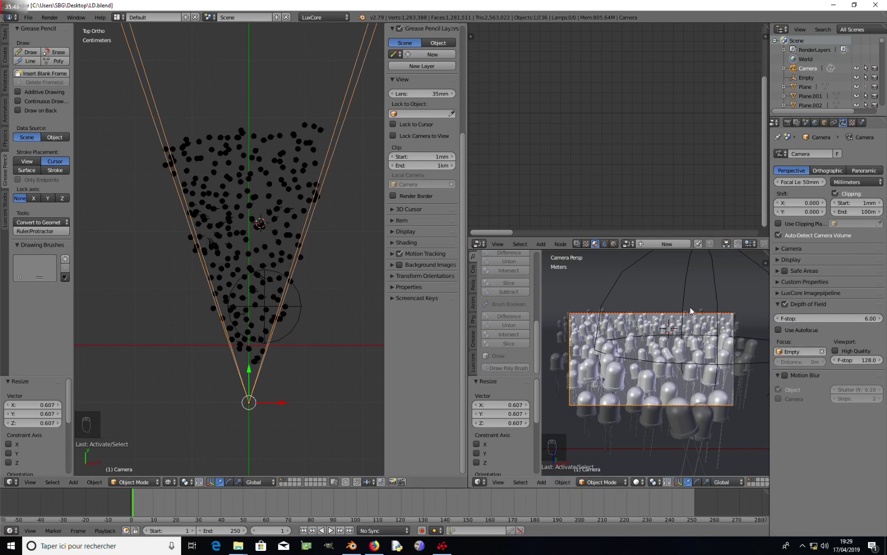
pyautogui.hotkey('ctrl', 's')
pyautogui.click(279, 289)
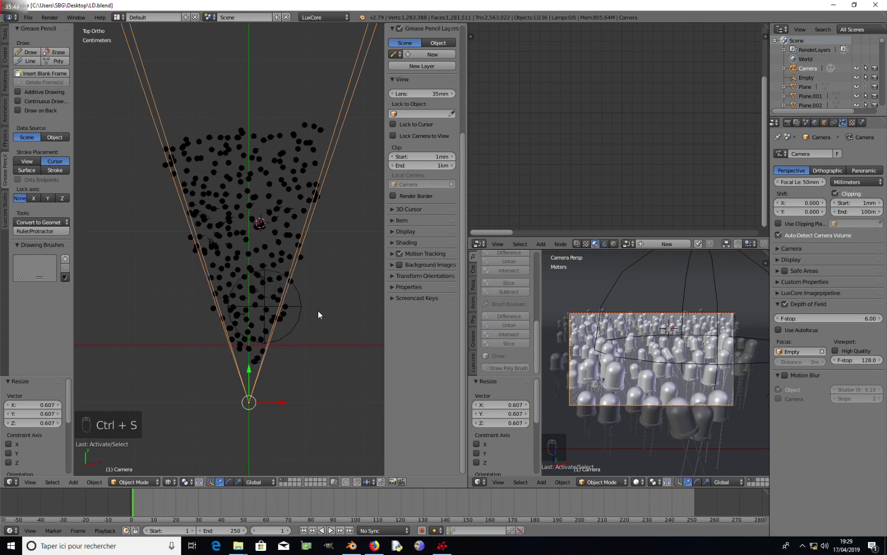
# - Bring up the render result and shift the curved backdrop plane -29.2 cm along Y
pyautogui.press('F11')
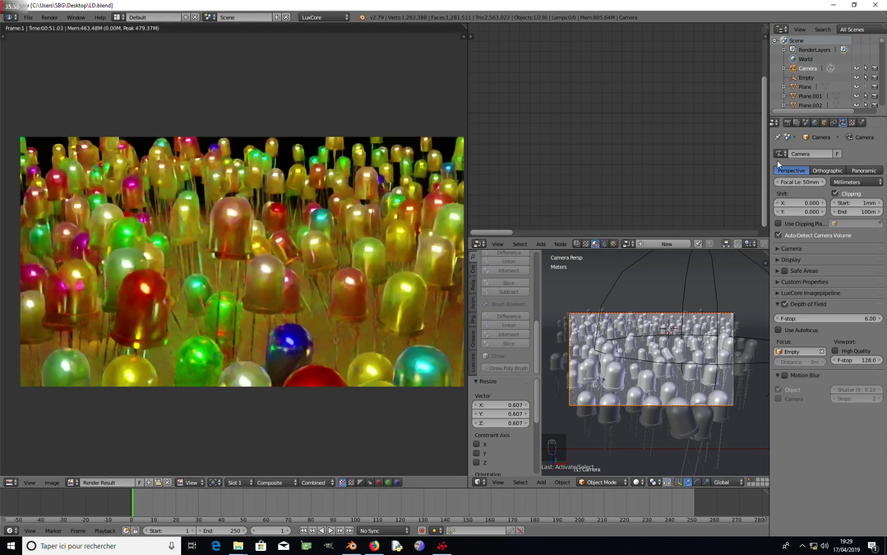
pyautogui.click(787, 122)
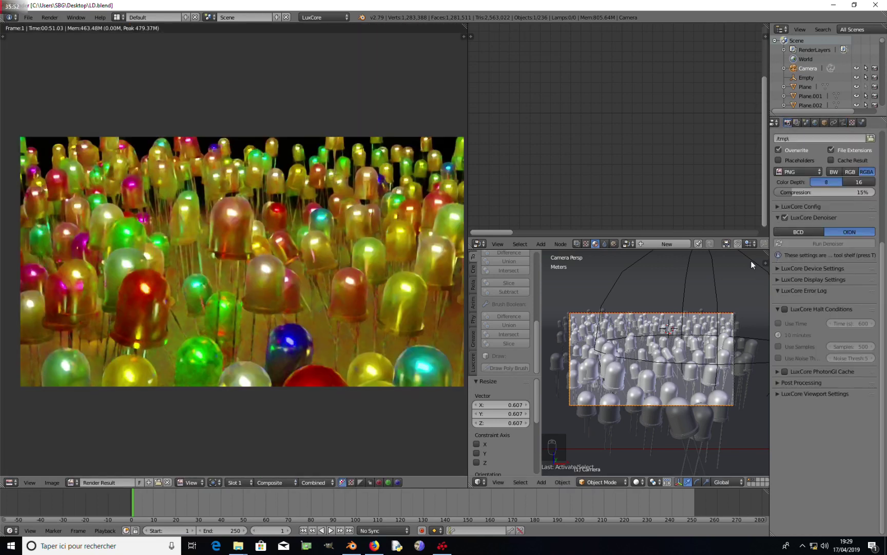
pyautogui.scroll(-3, 699, 298)
pyautogui.moveTo(698, 297); pyautogui.dragTo(668, 317, button='middle')
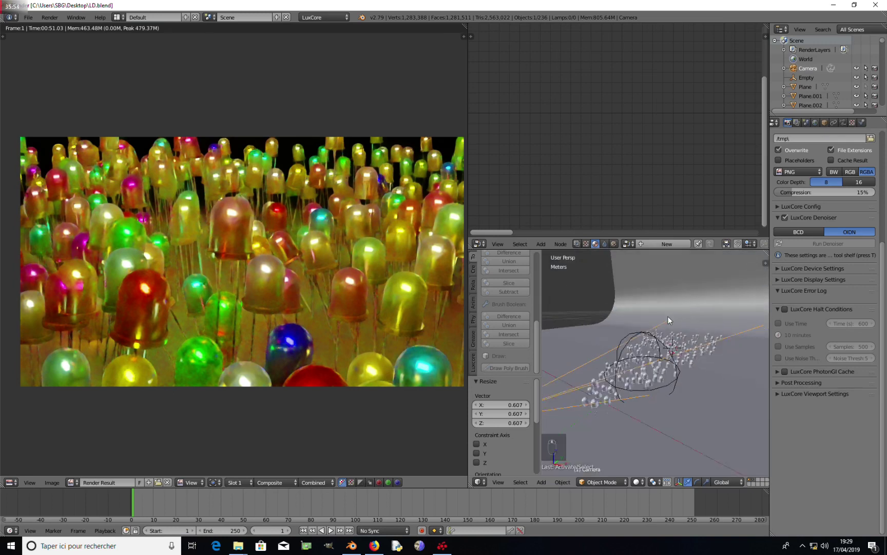
pyautogui.scroll(-8, 721, 325)
pyautogui.moveTo(737, 351); pyautogui.dragTo(683, 371, button='middle')
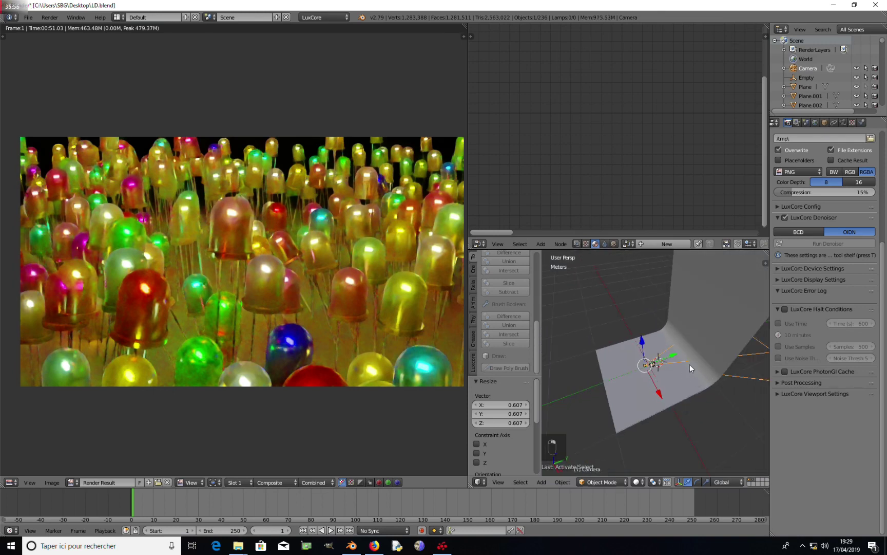
pyautogui.moveTo(674, 355); pyautogui.dragTo(668, 356)
pyautogui.rightClick(668, 356)
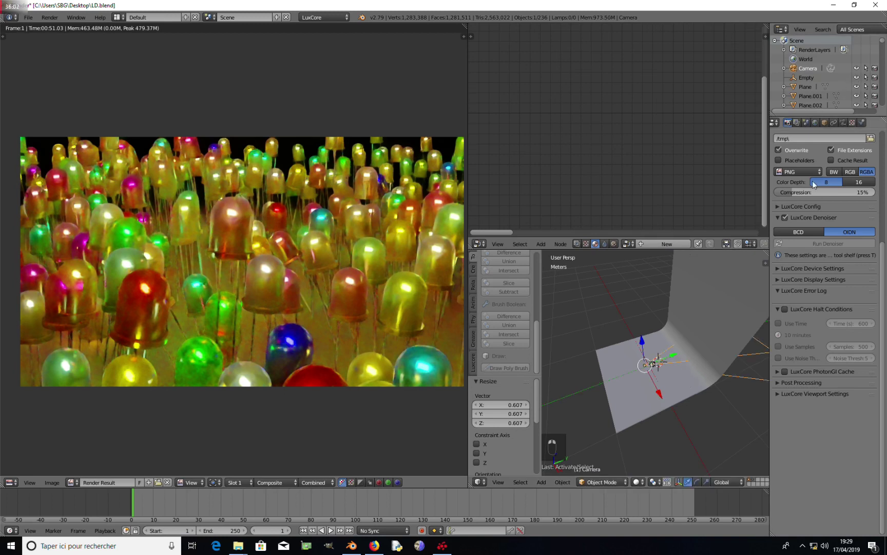
pyautogui.rightClick(701, 291)
pyautogui.moveTo(679, 359); pyautogui.dragTo(665, 356)
pyautogui.press('KP_0')
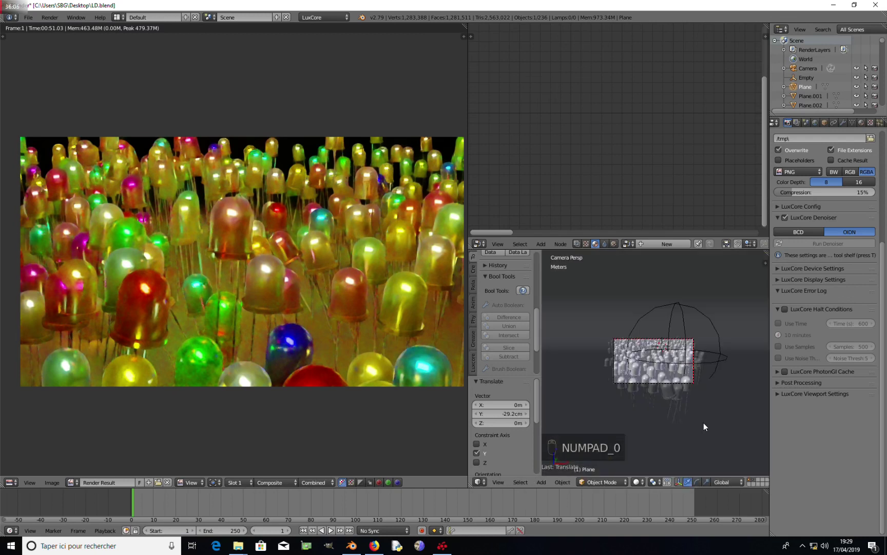
# - In right orthographic view, shift the backdrop plane another -9.98 cm along Y, return to camera view and save the file
pyautogui.press('KP_3')
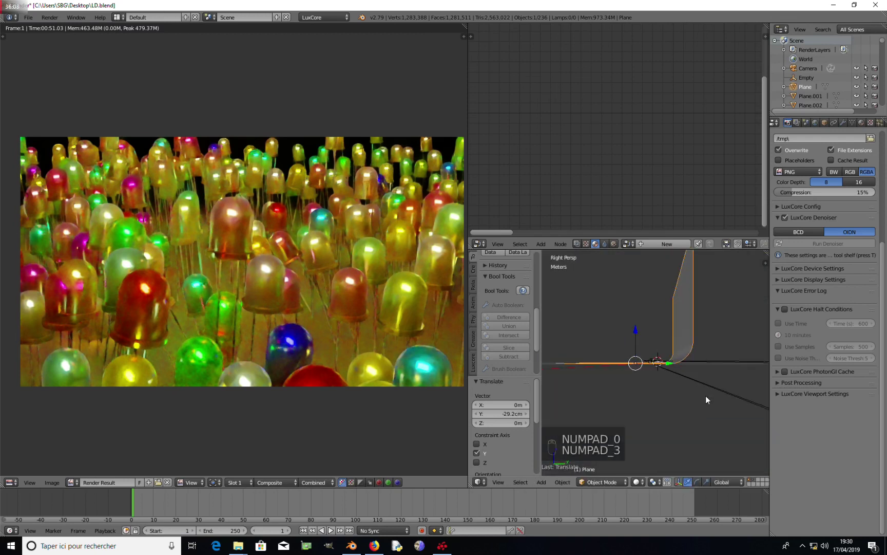
pyautogui.press('KP_5')
pyautogui.scroll(3, 681, 393)
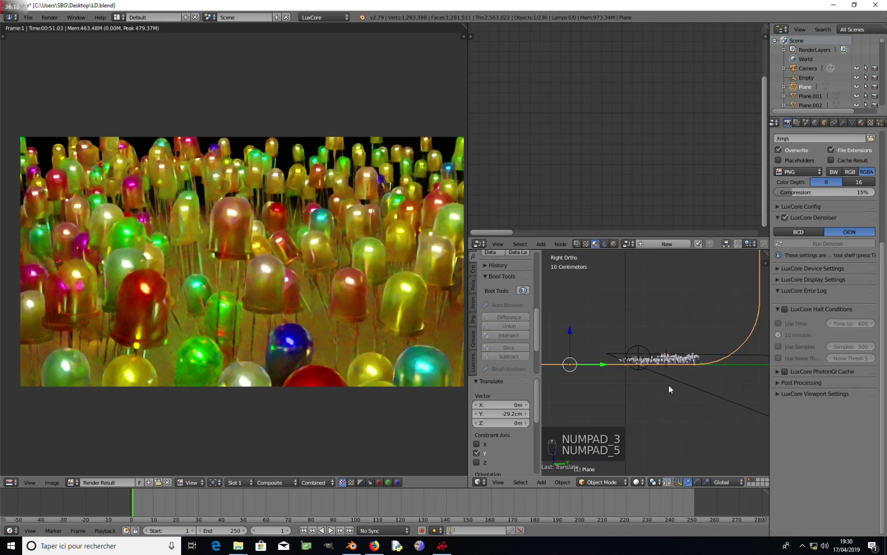
pyautogui.moveTo(606, 366); pyautogui.dragTo(583, 365)
pyautogui.press('KP_0')
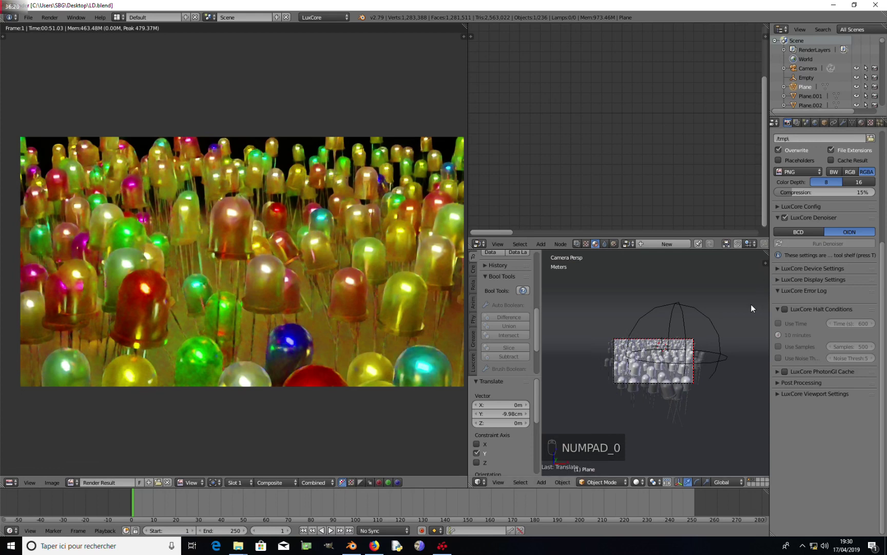
pyautogui.hotkey('ctrl', 's')
pyautogui.click(322, 286)
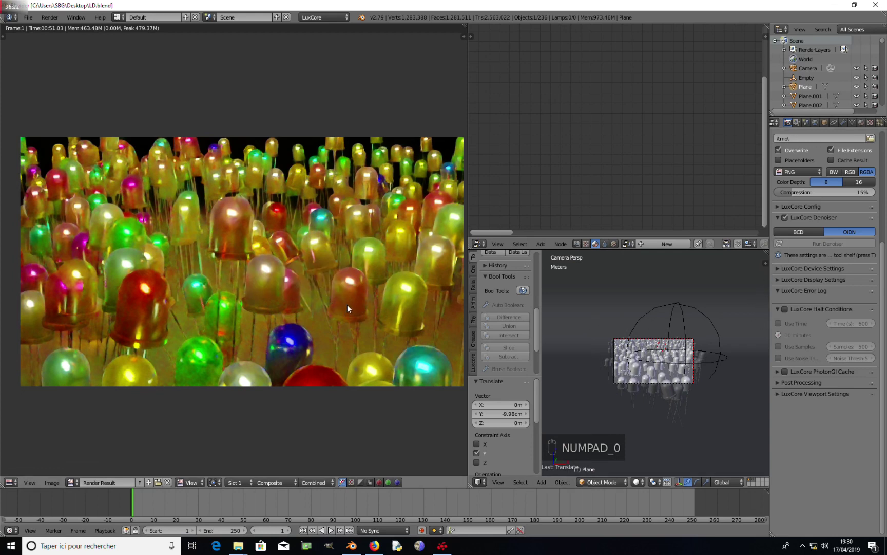
# - In the LuxCore configuration, switch the render device to OpenCL
pyautogui.click(774, 217)
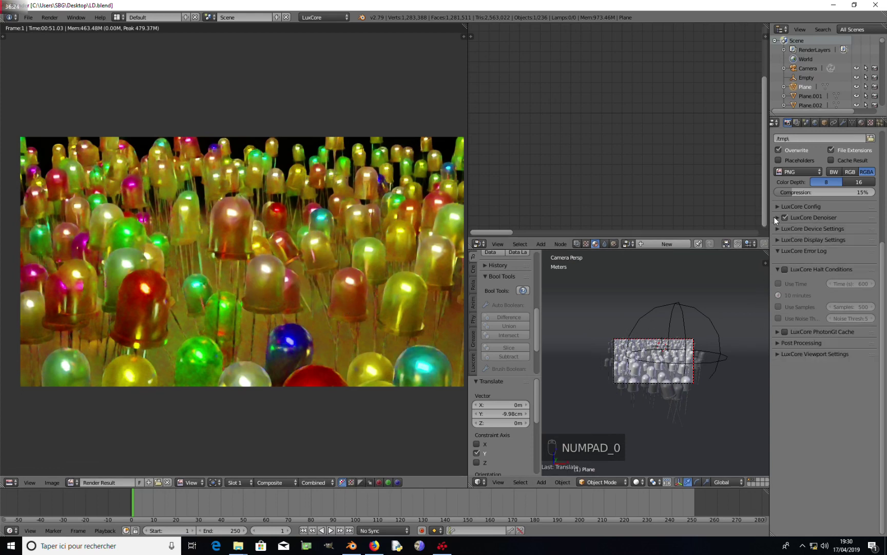
pyautogui.click(778, 252)
pyautogui.click(778, 267)
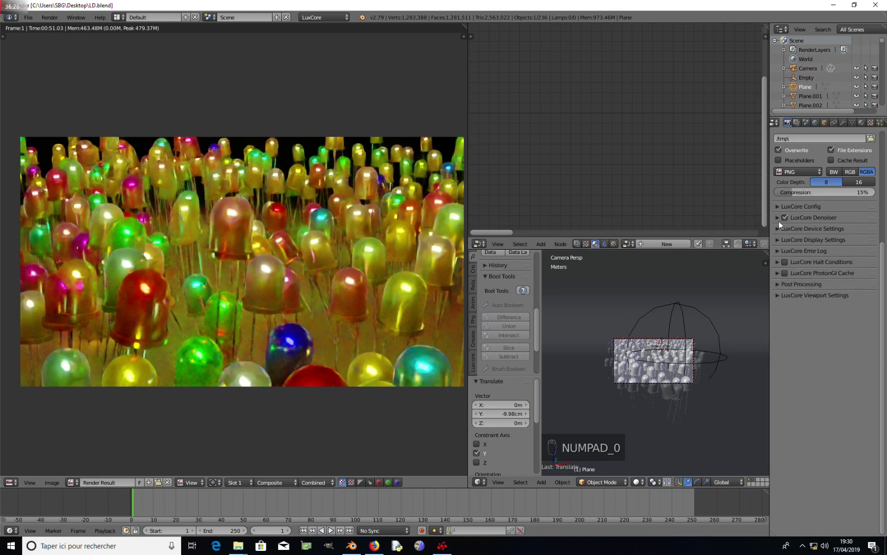
pyautogui.click(778, 206)
pyautogui.click(858, 233)
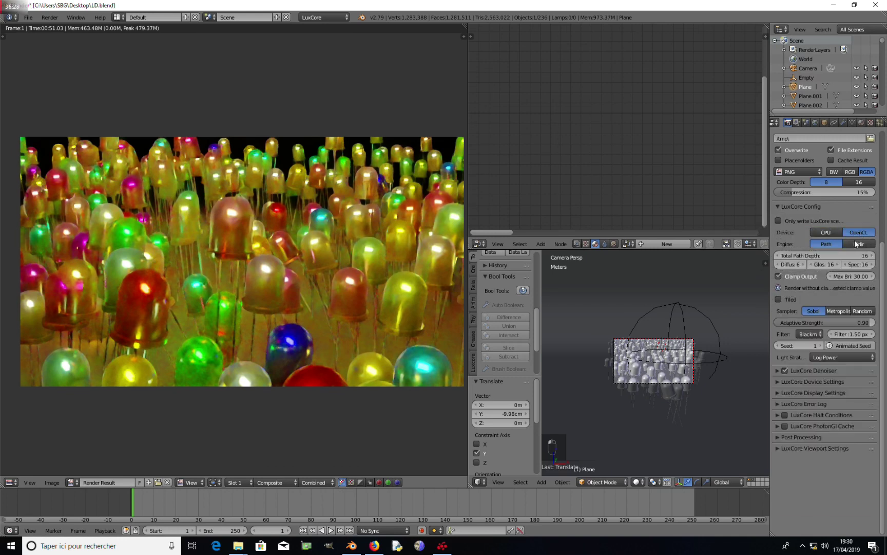
# - Examine the LuxCore denoiser, display and device settings, checking which GPU devices are enabled
pyautogui.click(777, 370)
pyautogui.click(777, 370)
pyautogui.click(779, 206)
pyautogui.click(779, 239)
pyautogui.click(779, 239)
pyautogui.click(779, 229)
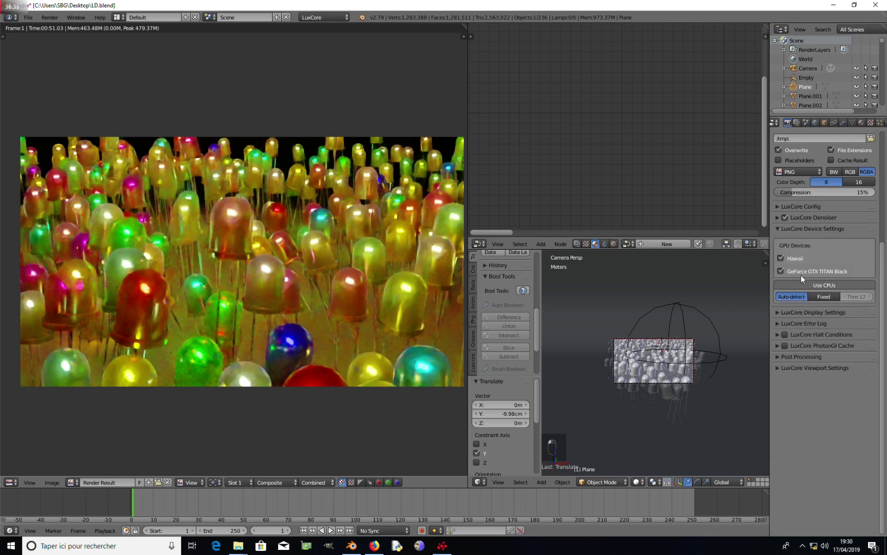
pyautogui.click(778, 231)
# - Switch to Radeon Settings and open the general WattMan parameters for the graphics card
pyautogui.click(442, 545)
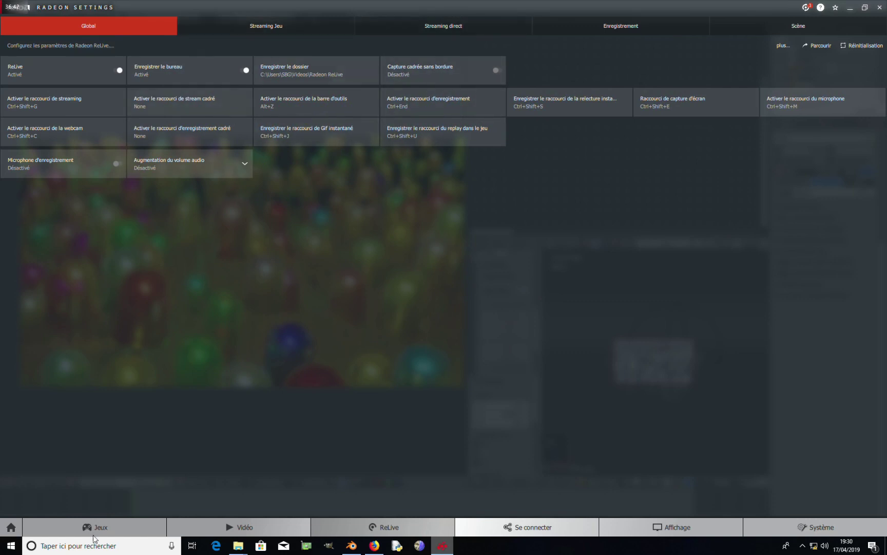
pyautogui.click(95, 526)
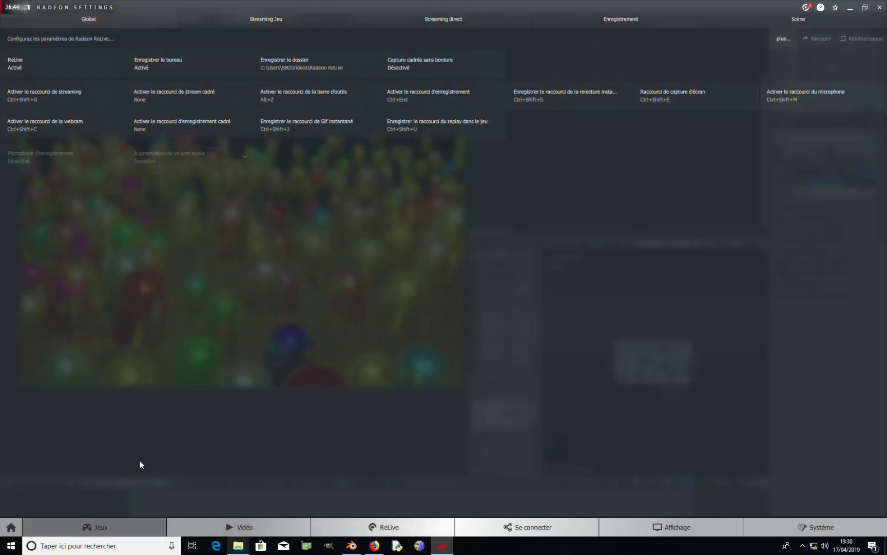
pyautogui.click(40, 78)
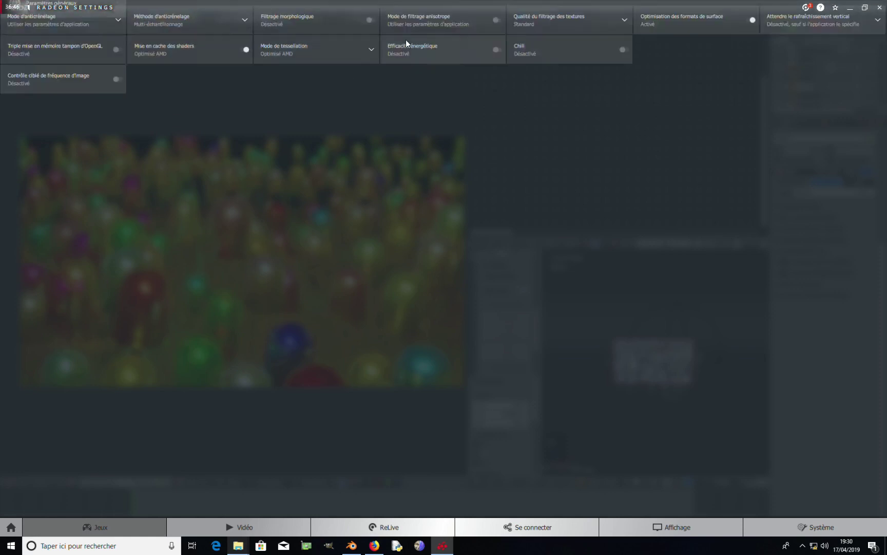
pyautogui.click(458, 50)
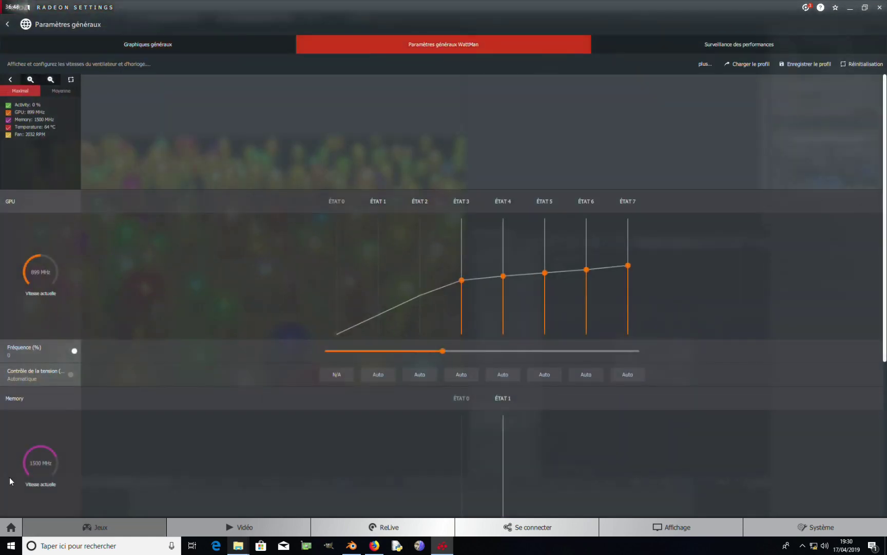
# - Switch the GPU fan speed to manual with a minimum of 5548 RPM, apply it and minimise Radeon Settings
pyautogui.scroll(-1, 31, 449)
pyautogui.scroll(-4, 61, 443)
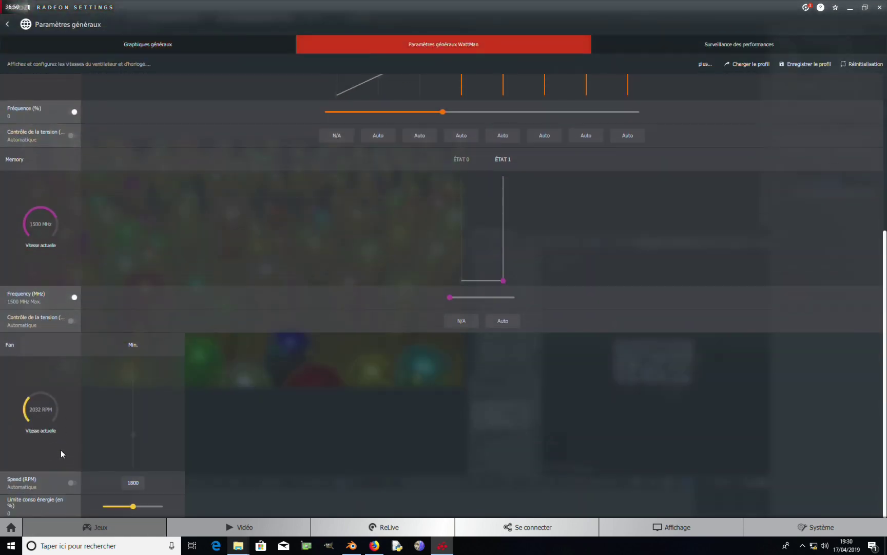
pyautogui.click(71, 482)
pyautogui.moveTo(133, 433); pyautogui.dragTo(136, 371)
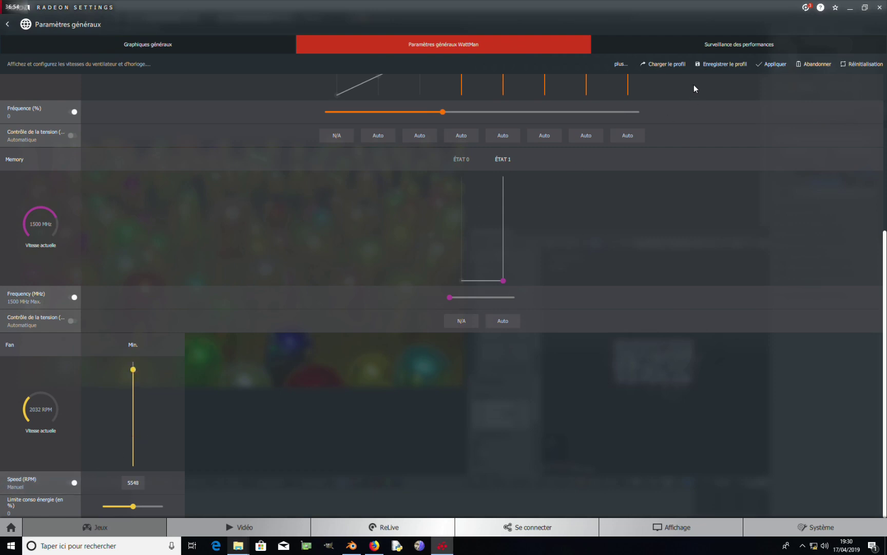
pyautogui.click(769, 67)
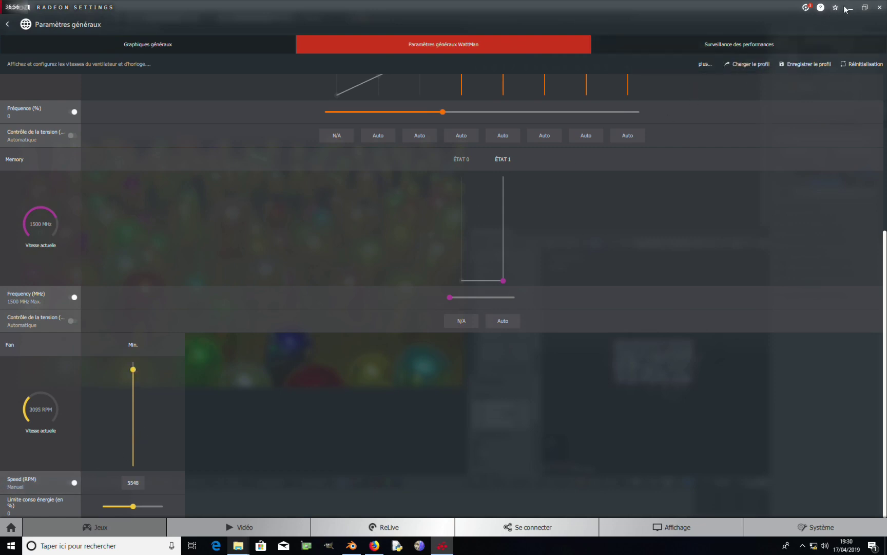
pyautogui.click(850, 8)
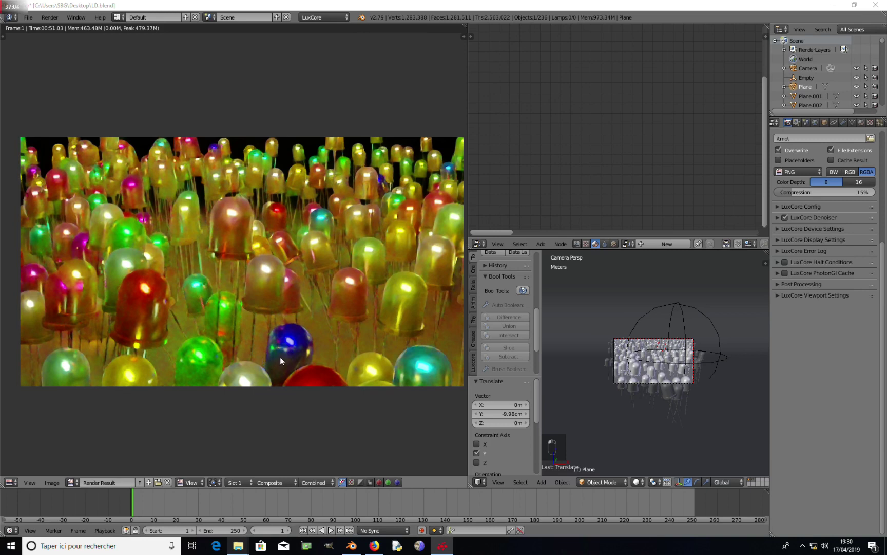
# - Render the scene, stop it after about 45 seconds and display the compositing nodes for the denoised result
pyautogui.press('F12')
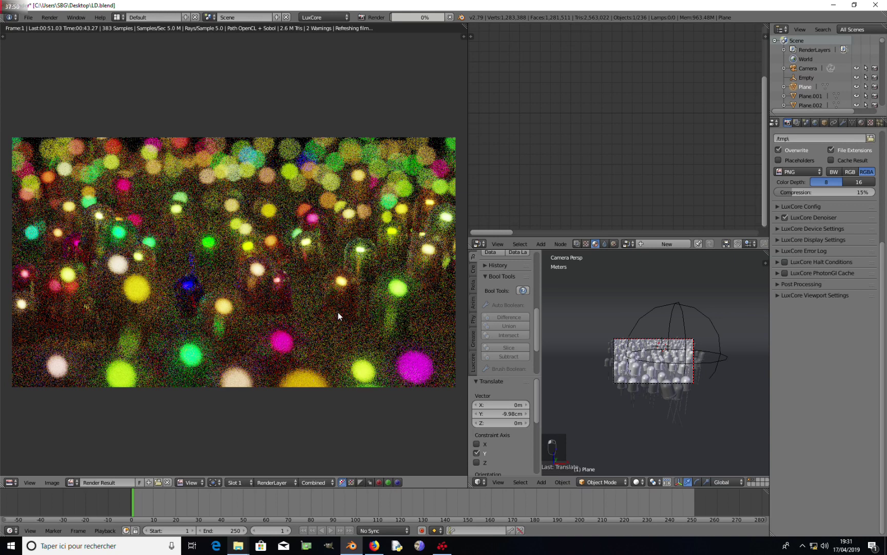
pyautogui.press('Escape')
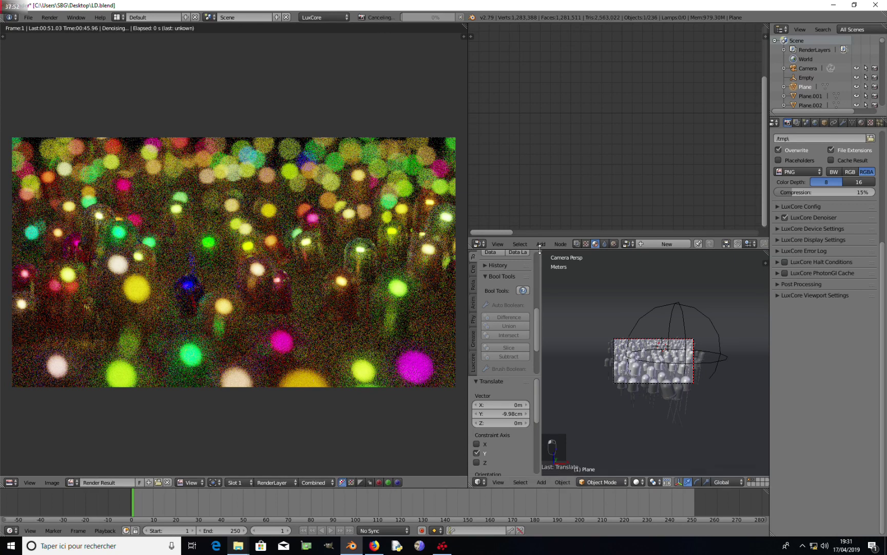
pyautogui.click(576, 244)
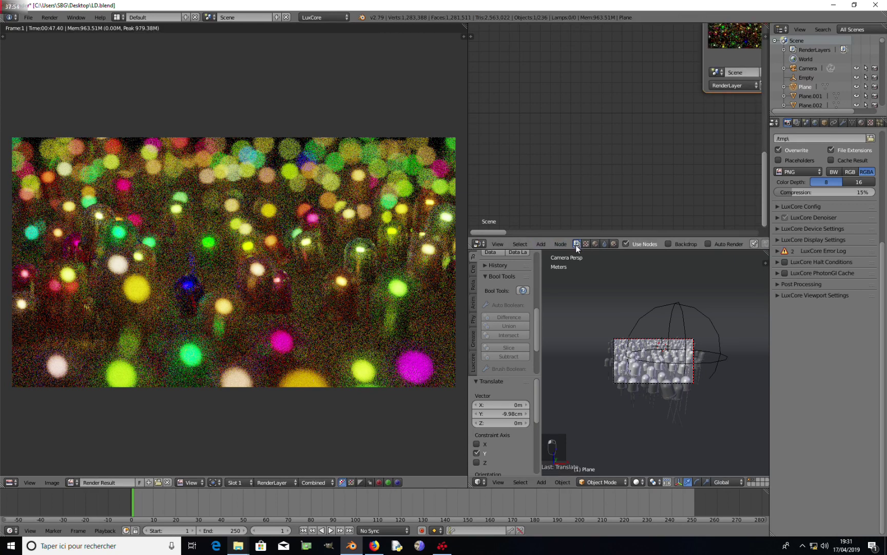
pyautogui.moveTo(367, 325); pyautogui.dragTo(363, 328, button='middle')
# - Select a foreground LED in the camera view and bring up the Emission node of its EMI_LED material
pyautogui.scroll(3, 636, 393)
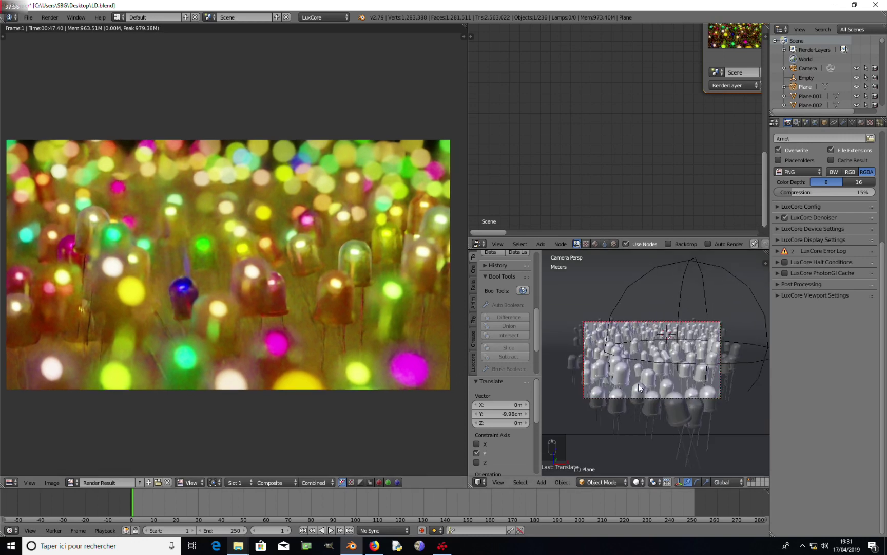
pyautogui.rightClick(622, 372)
pyautogui.scroll(-4, 691, 115)
pyautogui.moveTo(692, 113); pyautogui.dragTo(599, 160, button='middle')
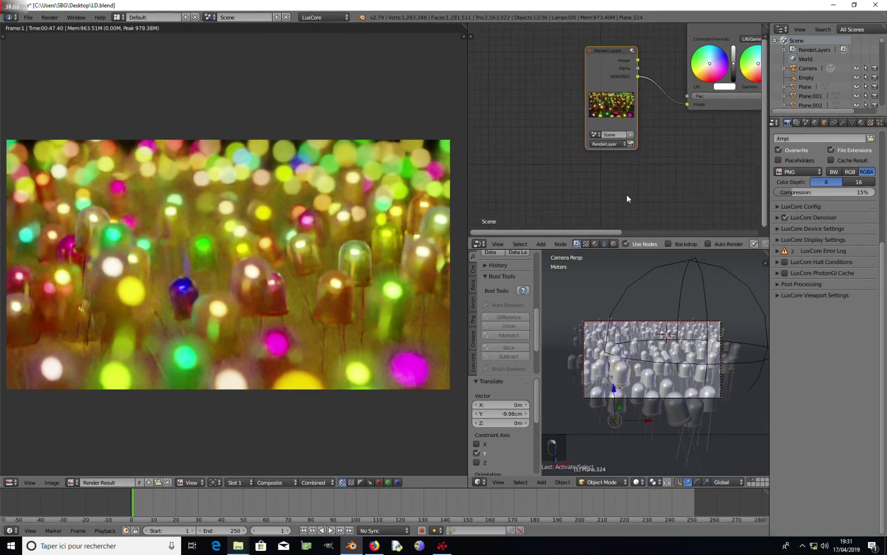
pyautogui.click(596, 243)
pyautogui.scroll(-2, 642, 200)
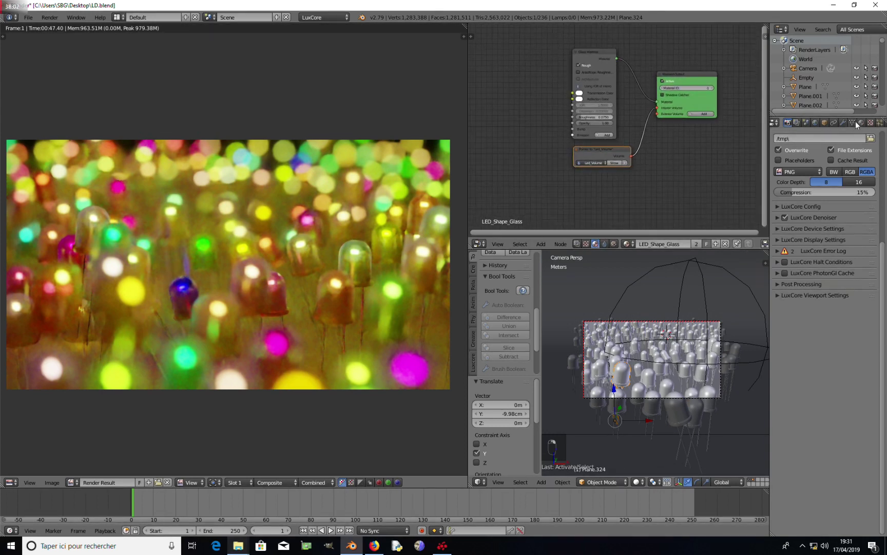
pyautogui.click(863, 123)
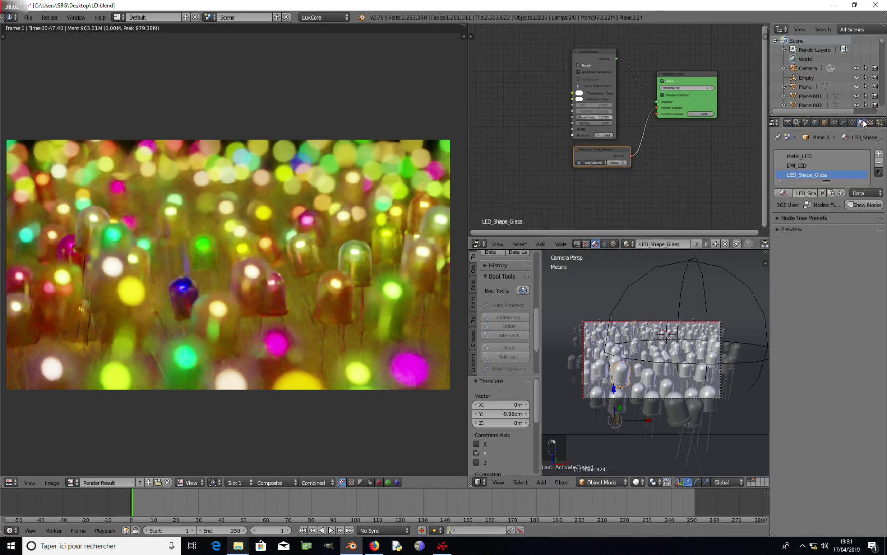
pyautogui.click(800, 165)
pyautogui.moveTo(592, 154); pyautogui.dragTo(706, 139, button='middle')
pyautogui.scroll(4, 708, 134)
pyautogui.scroll(2, 647, 136)
# - Set the efficacy of the EMI_LED Emission node to 0.5 lm/W, keeping the power at 0.01 W
pyautogui.click(653, 92)
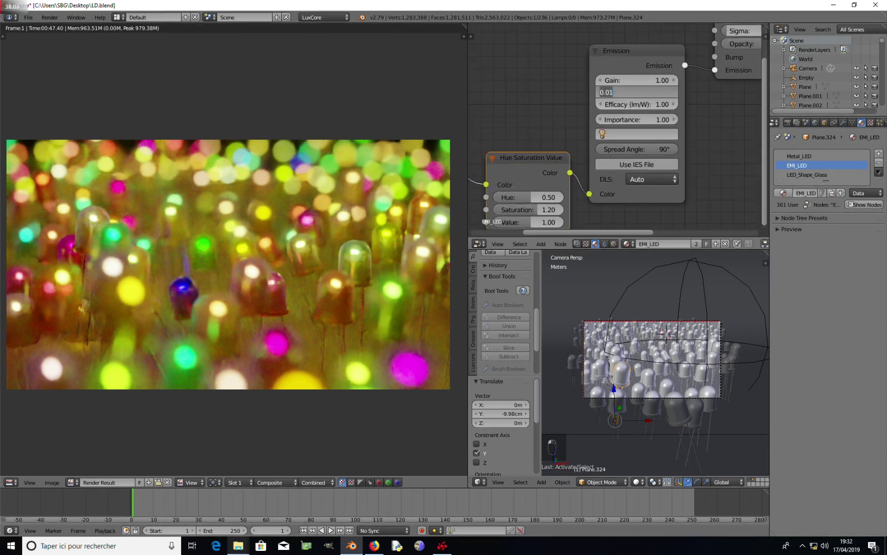
pyautogui.press('Return')
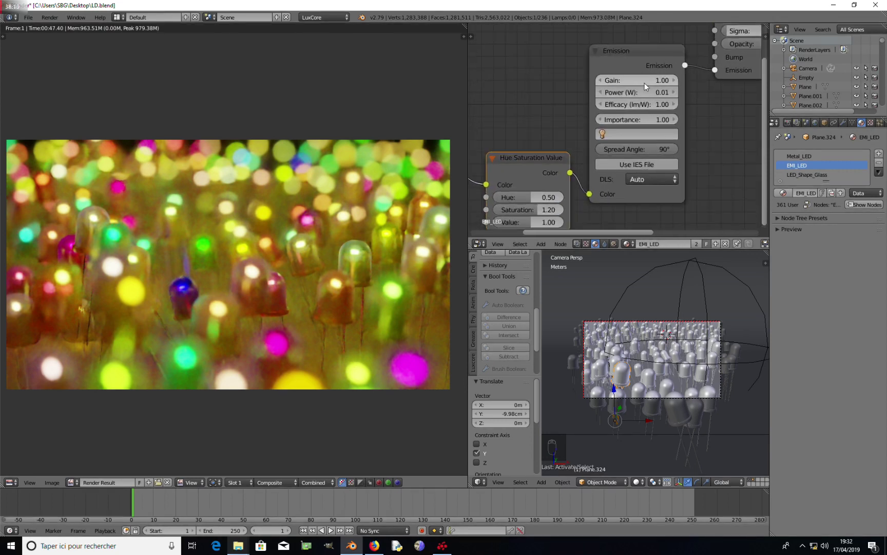
pyautogui.click(646, 105)
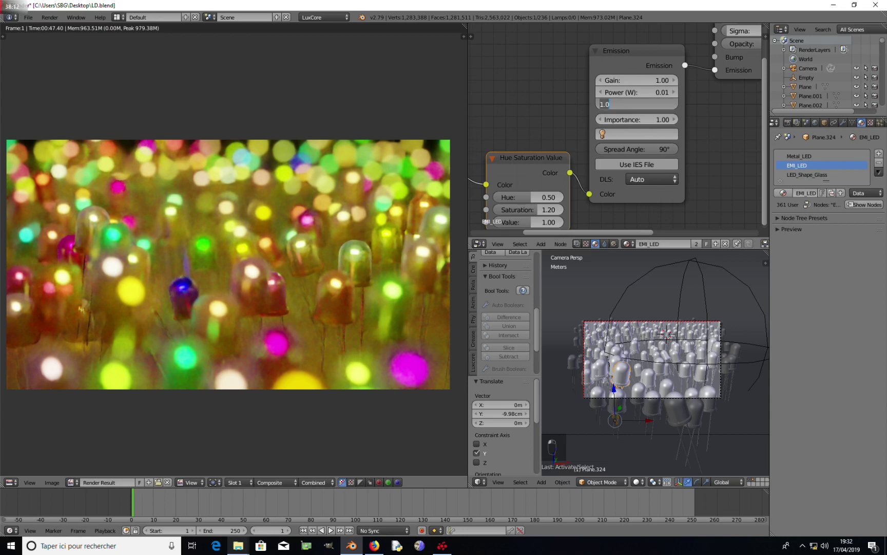
pyautogui.press('BackSpace')
pyautogui.write('0.5')
pyautogui.press('Return')
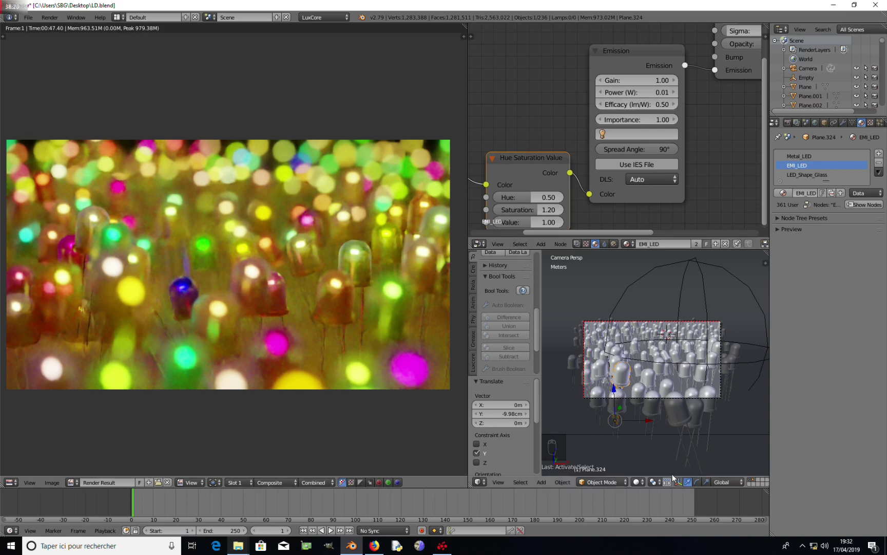
# - Preview the LED emission with rendered shading in the camera viewport
pyautogui.click(638, 482)
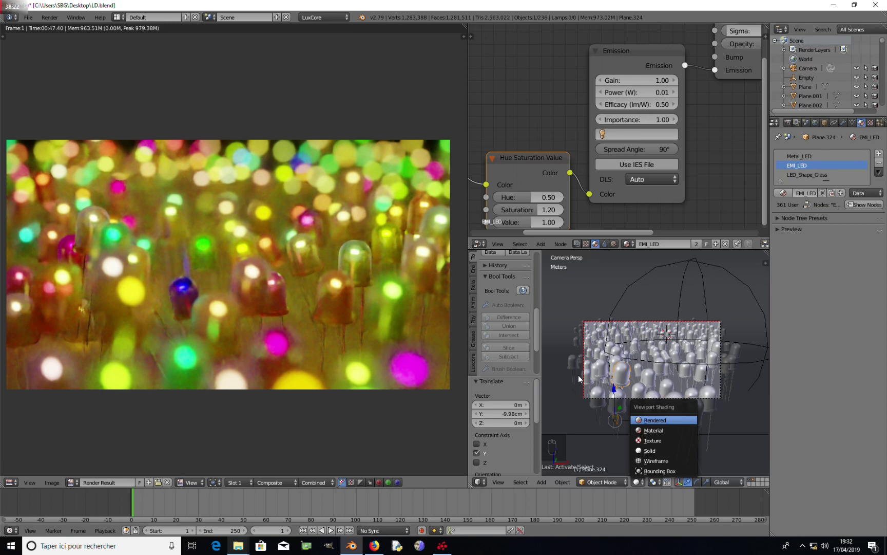
pyautogui.press('Return')
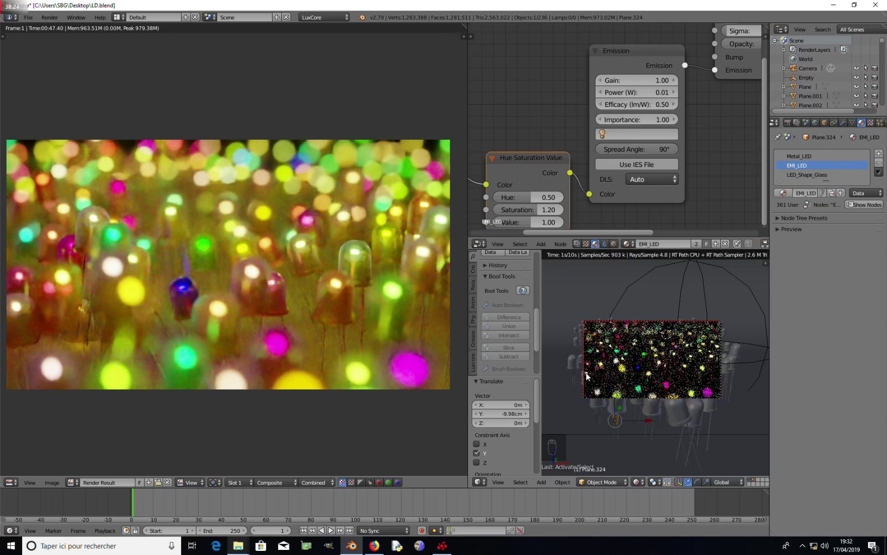
pyautogui.moveTo(637, 167); pyautogui.dragTo(632, 168, button='middle')
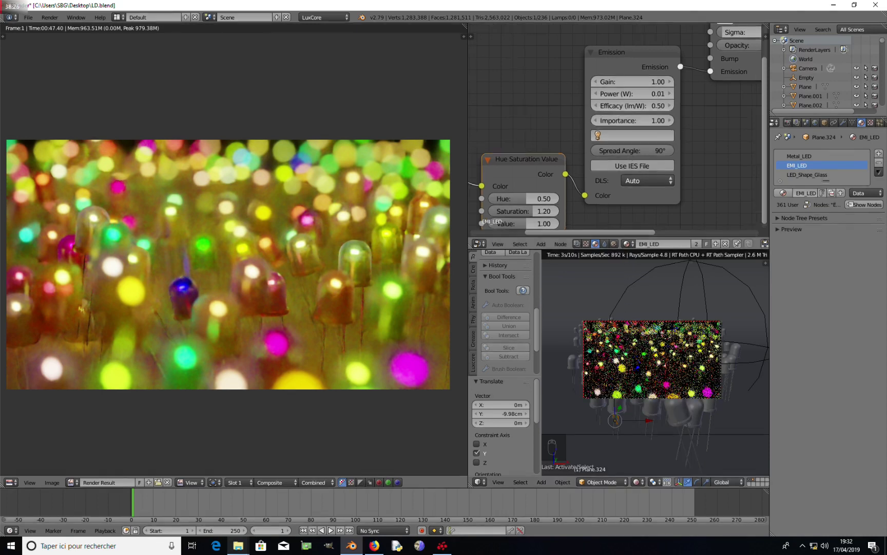
pyautogui.scroll(2, 635, 160)
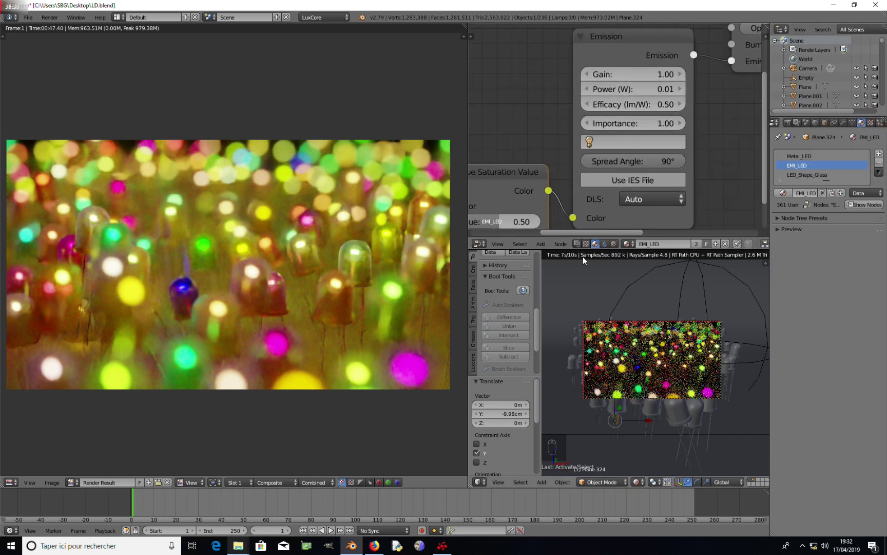
# - Close the render result, select the camera and set its depth of field f-stop to 8
pyautogui.press('Escape')
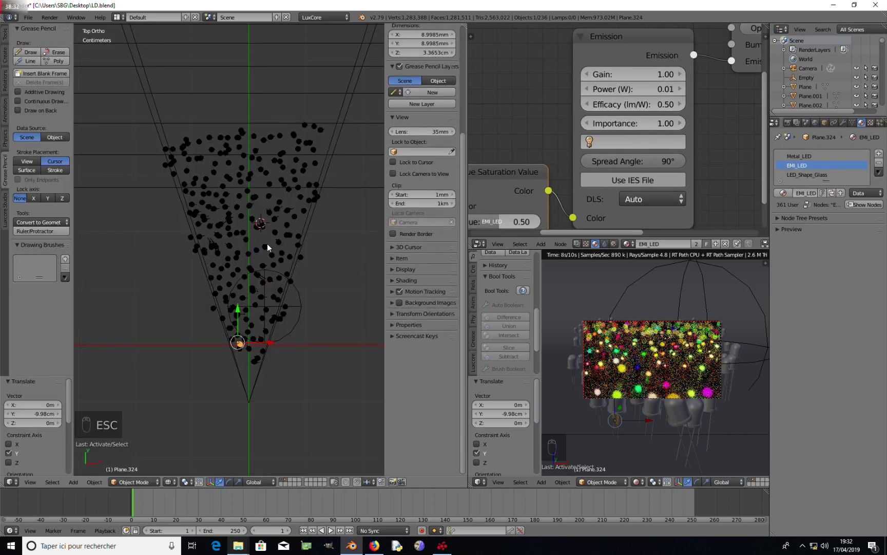
pyautogui.rightClick(313, 221)
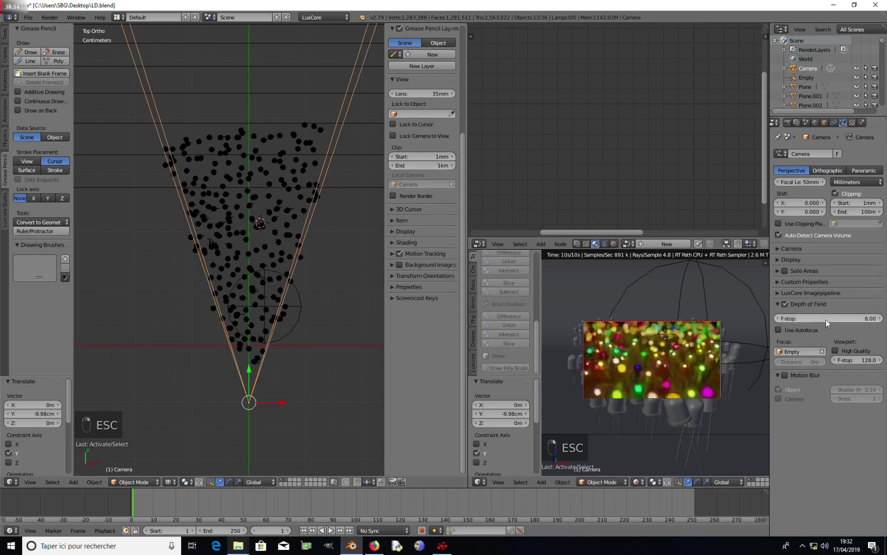
pyautogui.click(852, 318)
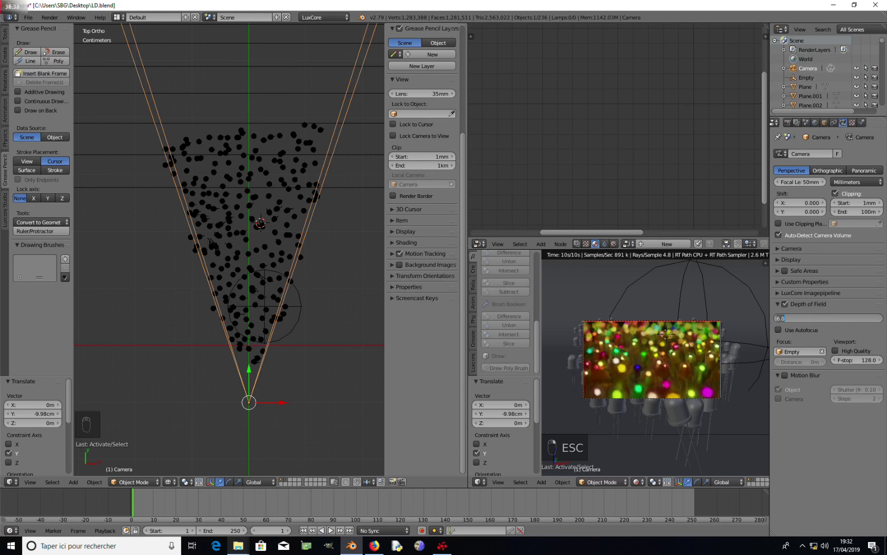
pyautogui.write('8')
pyautogui.press('Return')
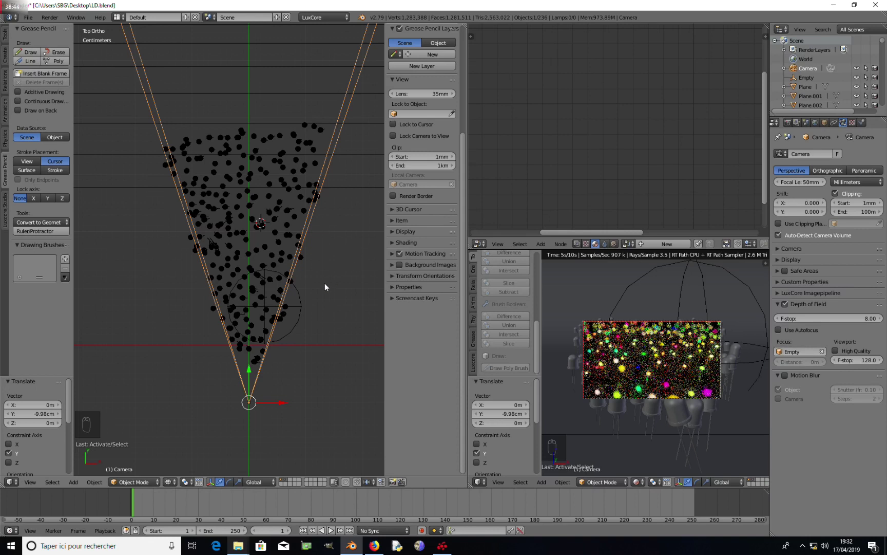
# - Select an LED in the top view and set the Emission efficacy of its EMI_LED material to 0.1 lm/W
pyautogui.click(282, 252)
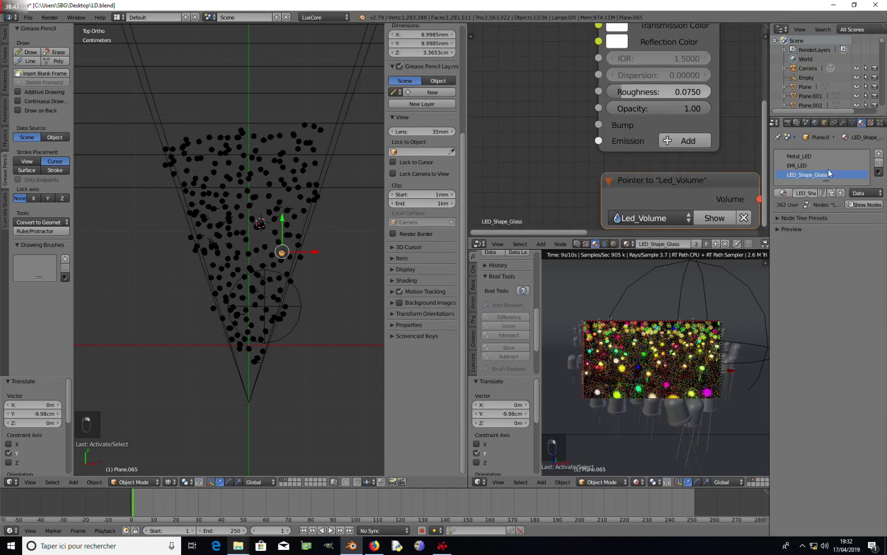
pyautogui.click(797, 165)
pyautogui.scroll(-4, 689, 141)
pyautogui.scroll(3, 661, 150)
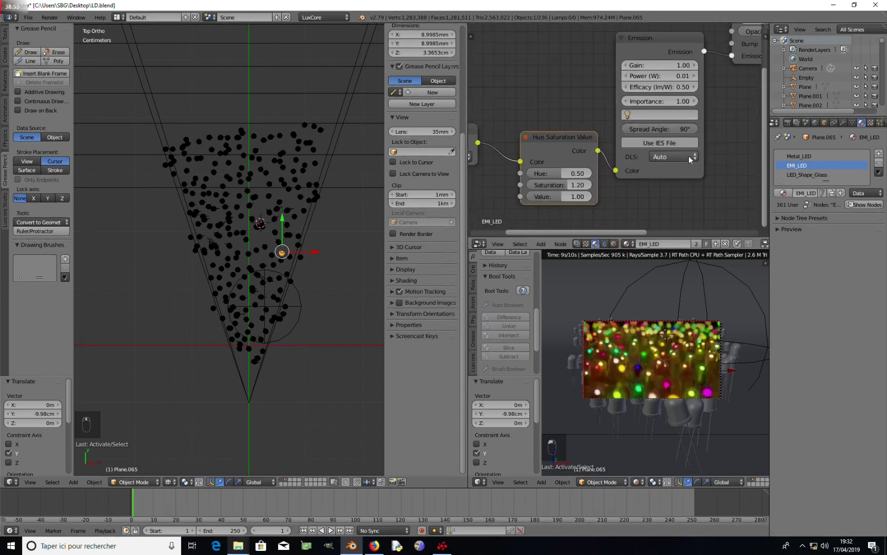
pyautogui.click(659, 100)
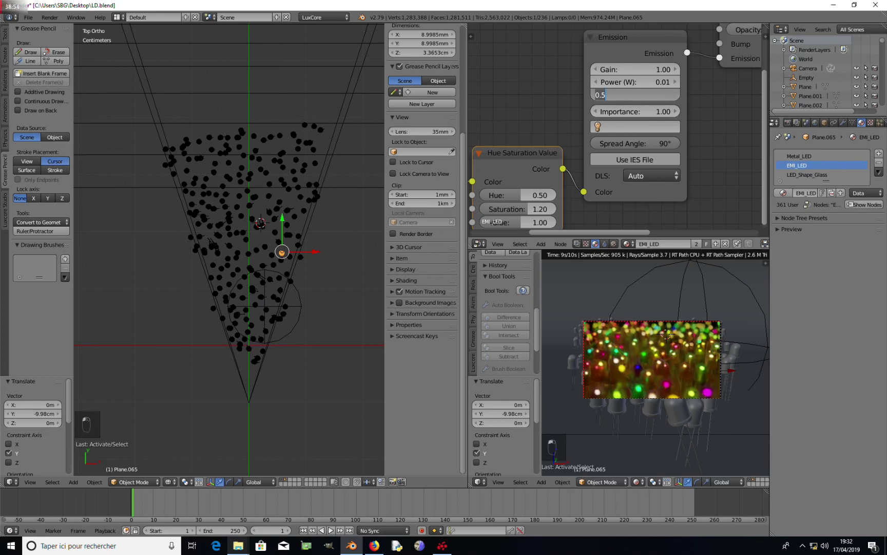
pyautogui.click(693, 103)
pyautogui.click(662, 97)
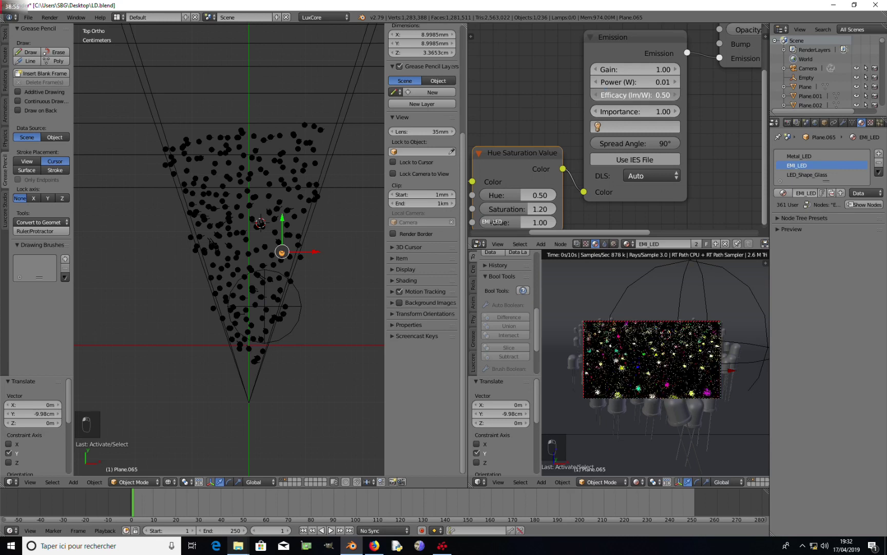
pyautogui.write('.1')
pyautogui.press('Return')
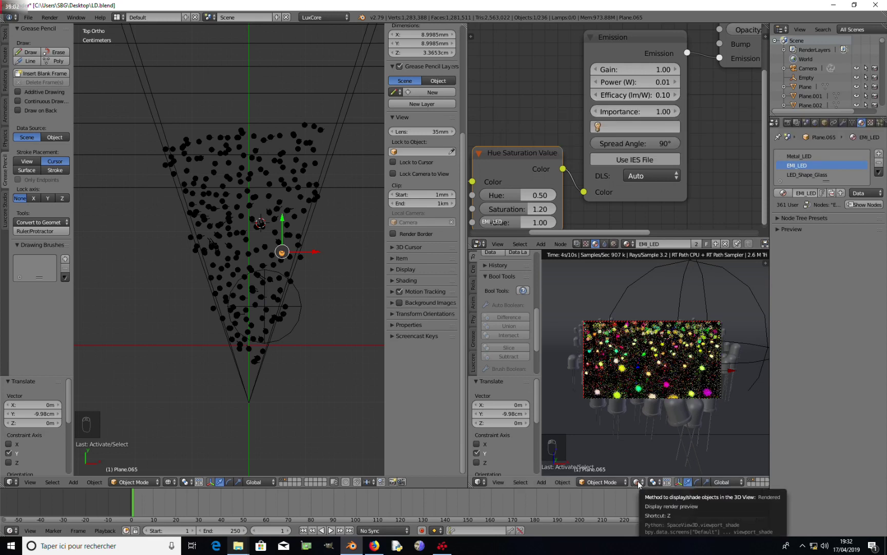
# - Restart the rendered preview in the camera viewport and inspect the LEDs up close in the top view
pyautogui.press('z')
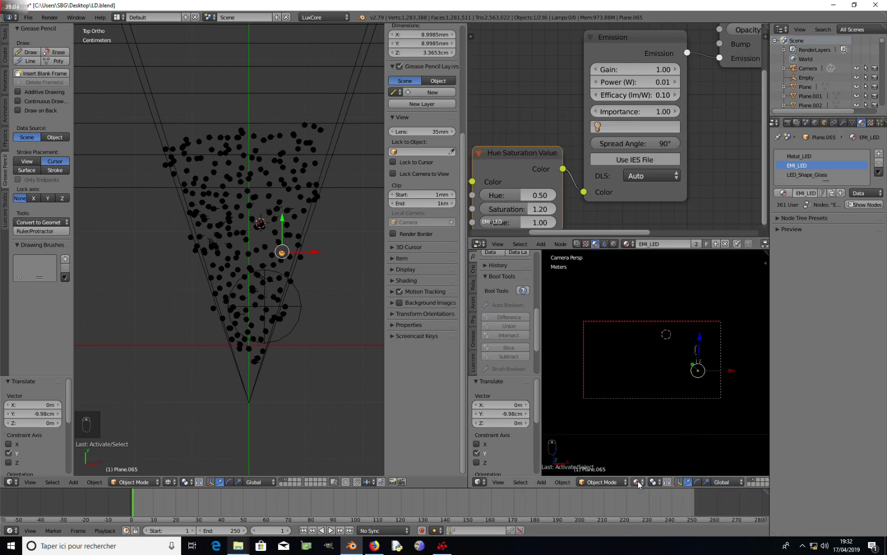
pyautogui.hotkey('shift', 'z')
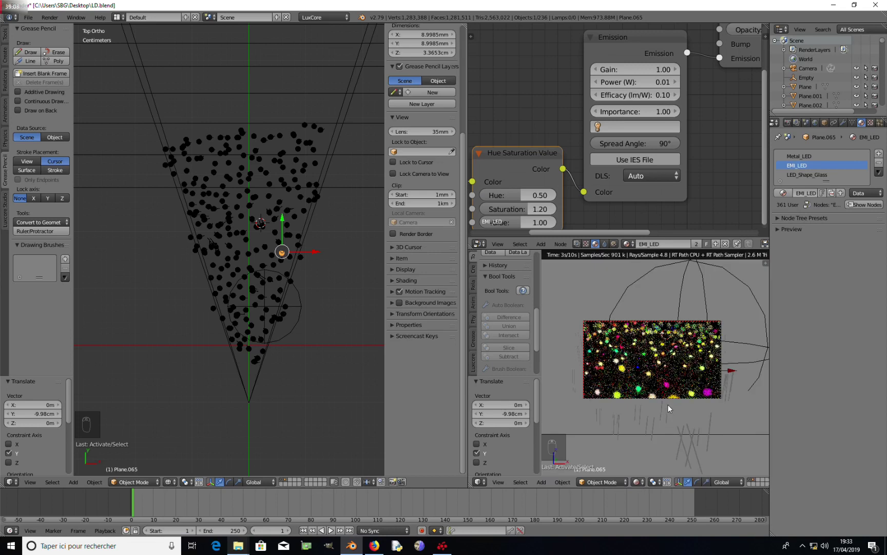
pyautogui.scroll(10, 291, 278)
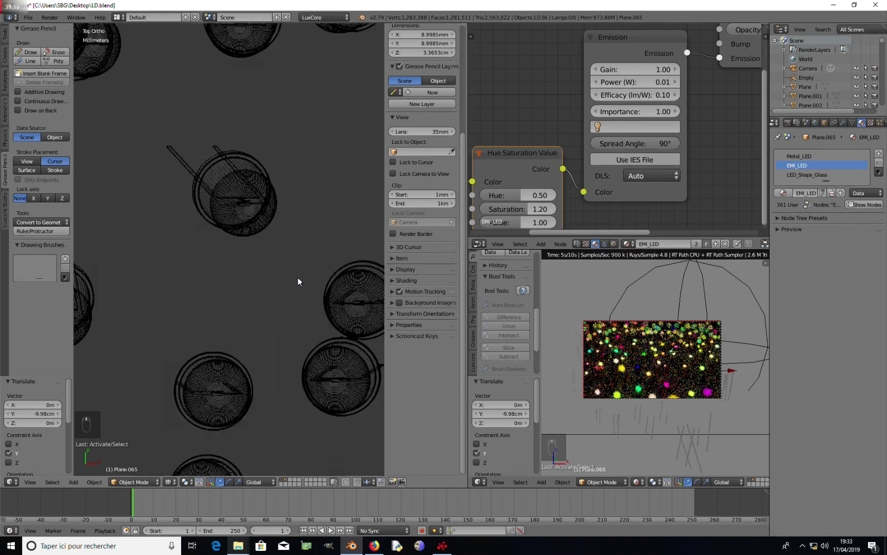
pyautogui.keyDown('shift'); pyautogui.moveTo(286, 266); pyautogui.dragTo(277, 288, button='middle'); pyautogui.keyUp('shift')
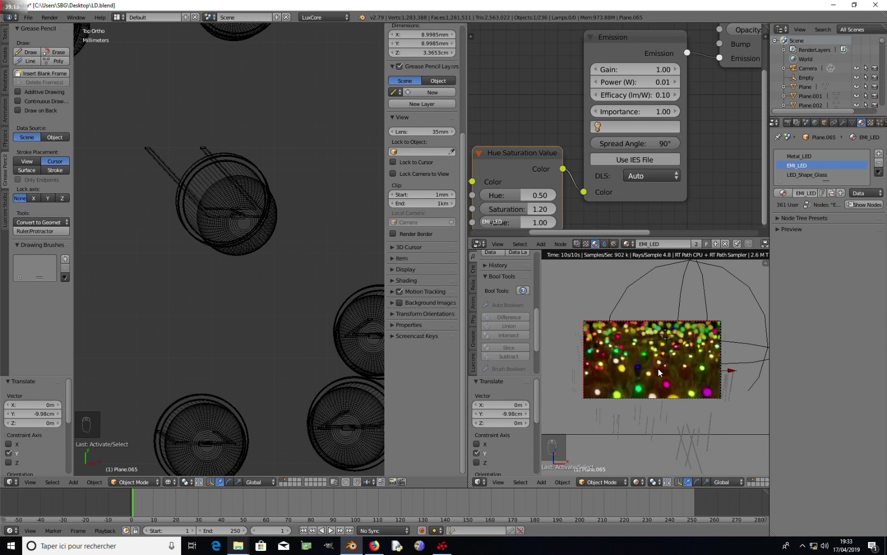
# - Return the camera viewport to solid shading and save the file
pyautogui.press('z')
pyautogui.press('z')
pyautogui.press('z')
pyautogui.hotkey('ctrl', 's')
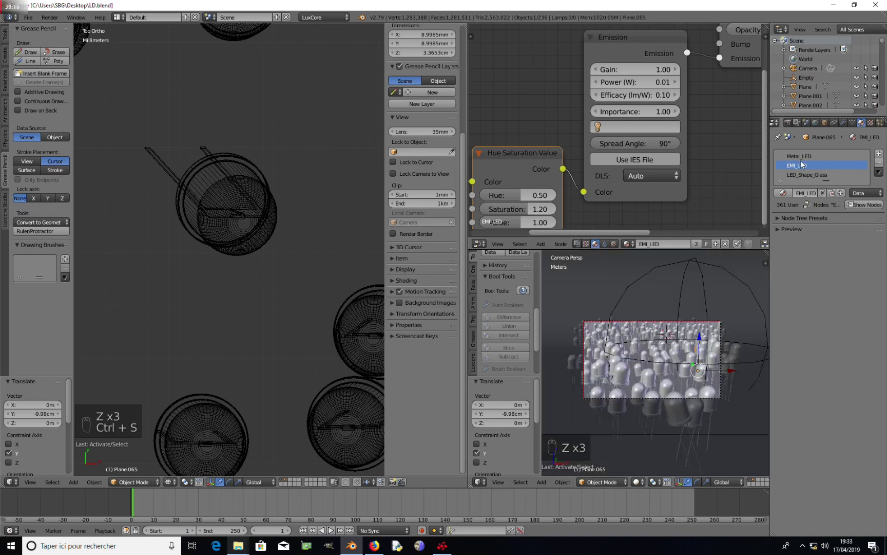
# - Show the last render result and enable the LuxCore PhotonGI cache in the render settings
pyautogui.click(788, 124)
pyautogui.press('F11')
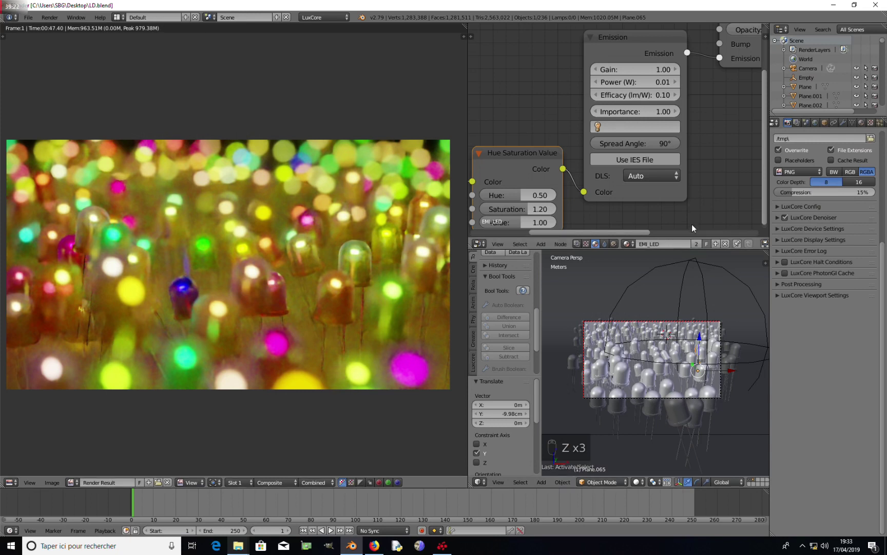
pyautogui.click(778, 273)
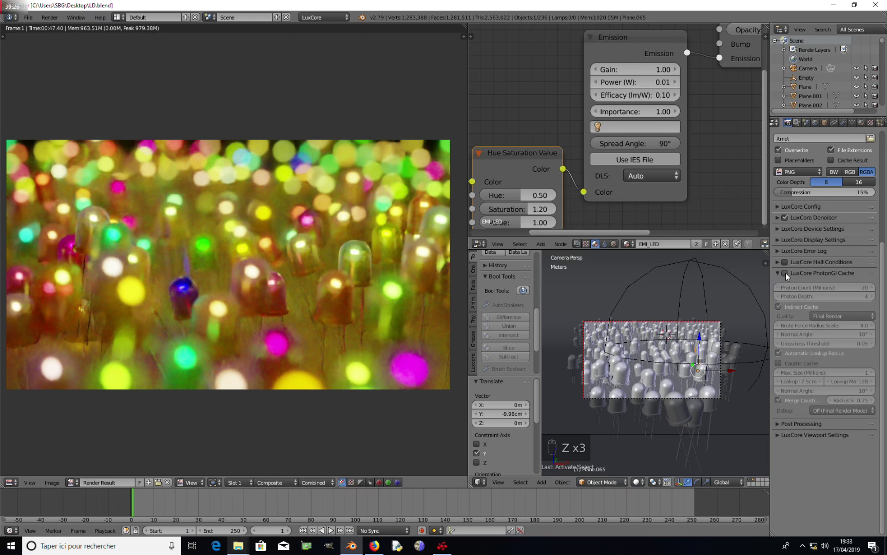
pyautogui.click(785, 273)
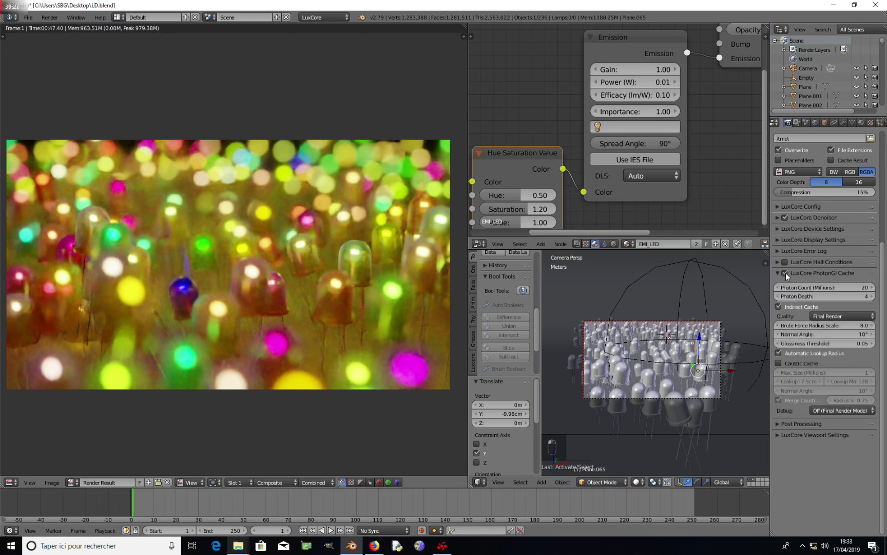
# - Set the PhotonGI cache's photon depth to 16 and its brute force radius scale to 2
pyautogui.click(821, 297)
pyautogui.write('1')
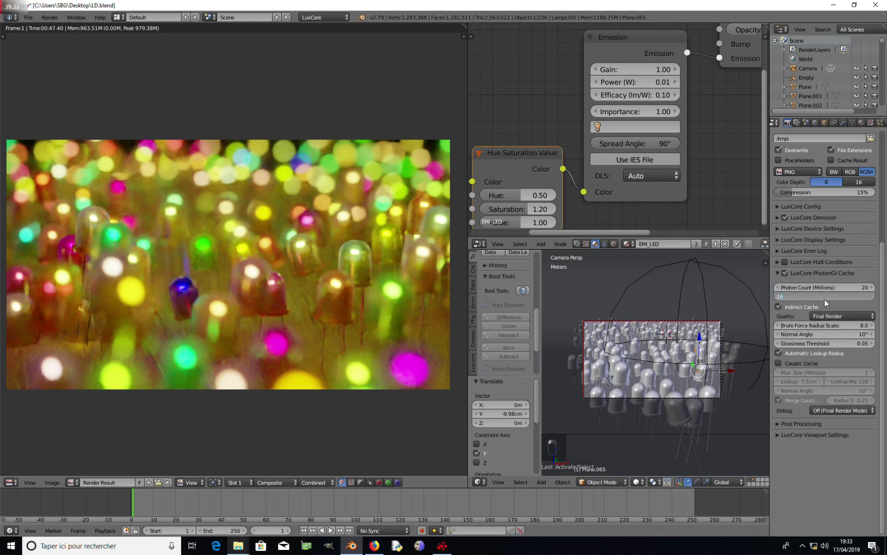
pyautogui.write('6')
pyautogui.press('Tab')
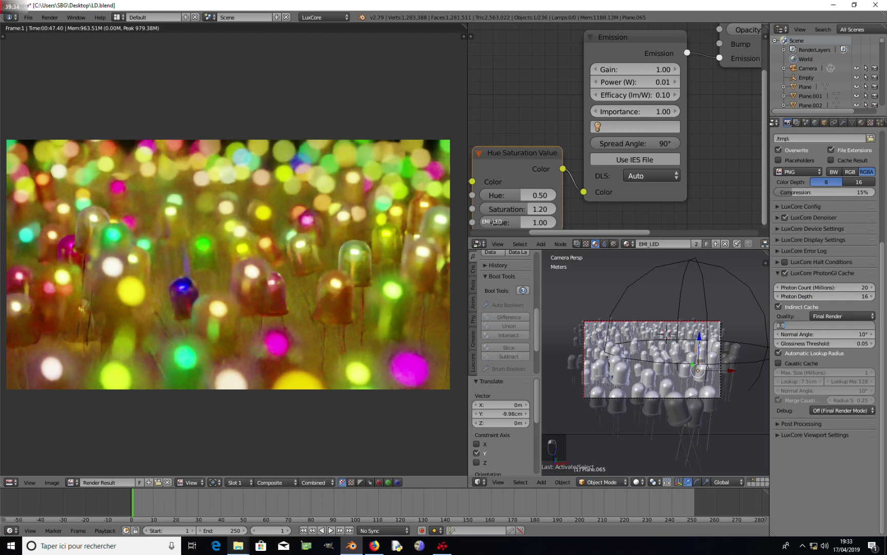
pyautogui.write('2')
pyautogui.press('Return')
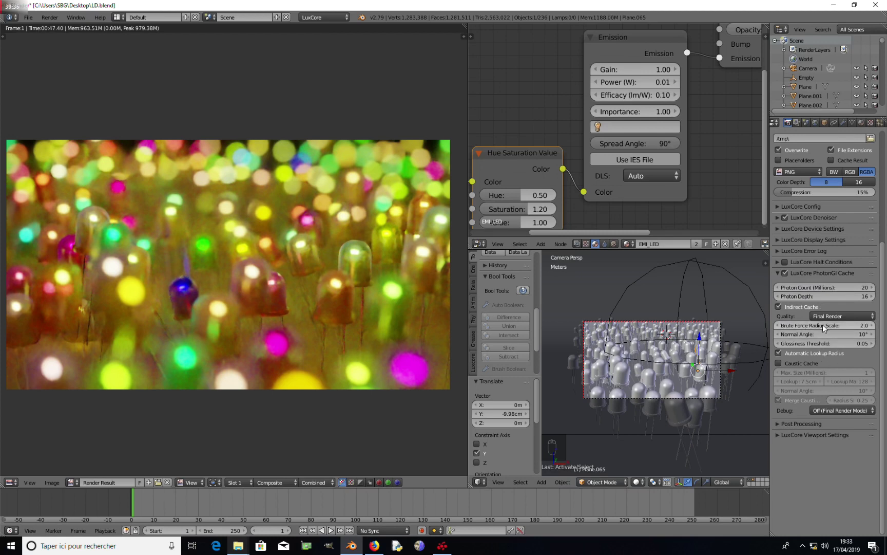
# - Save the file and start a final render with the PhotonGI cache
pyautogui.hotkey('ctrl', 's')
pyautogui.click(301, 305)
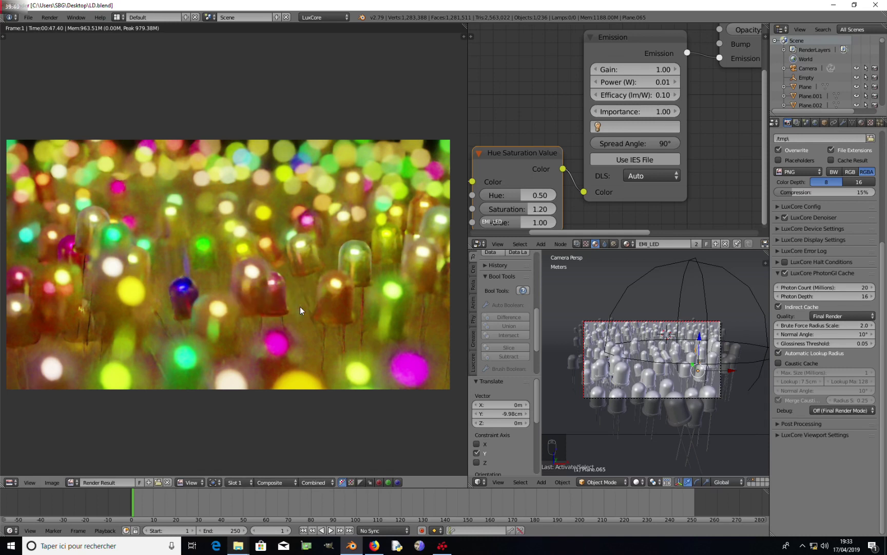
pyautogui.press('F12')
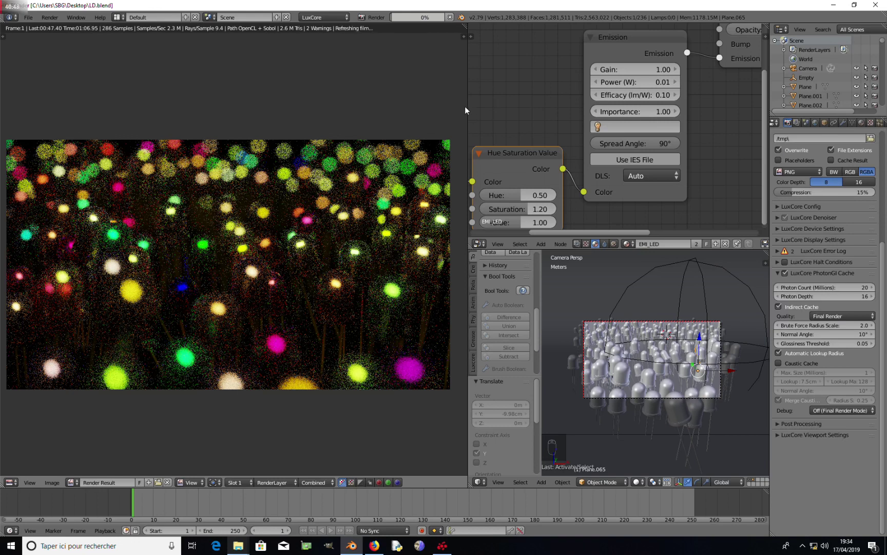
# - Widen the image editor to inspect the running render and stop it
pyautogui.moveTo(468, 107); pyautogui.dragTo(543, 108)
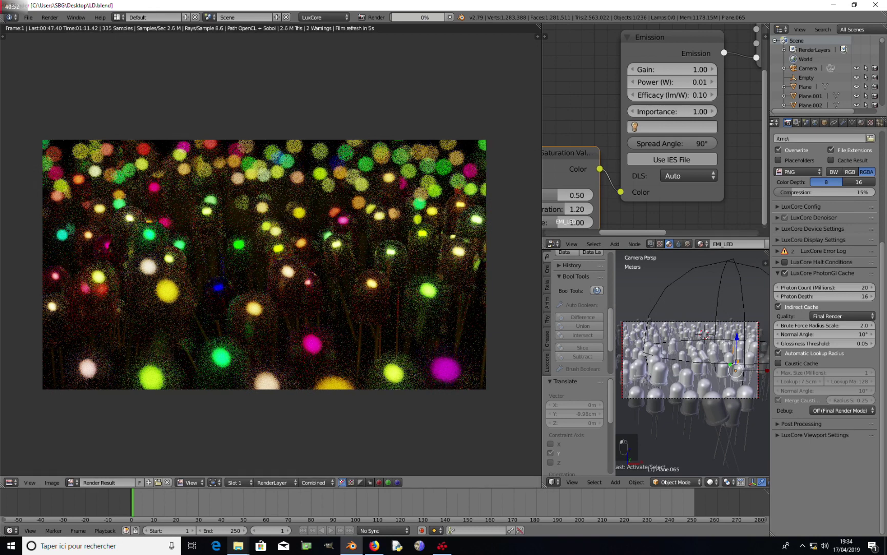
pyautogui.moveTo(445, 288); pyautogui.dragTo(437, 288, button='middle')
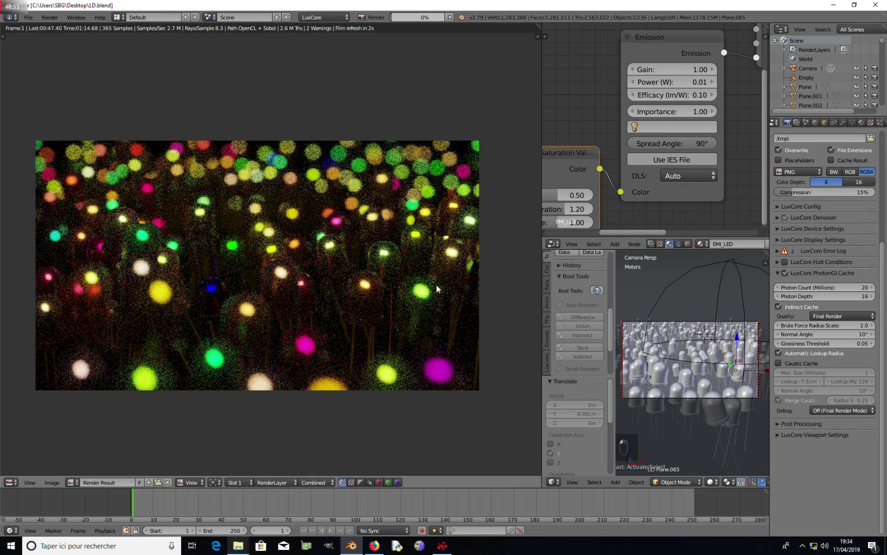
pyautogui.keyDown('ctrl'); pyautogui.scroll(-1, 240, 484); pyautogui.keyUp('ctrl')
pyautogui.keyDown('ctrl'); pyautogui.scroll(1, 240, 483); pyautogui.keyUp('ctrl')
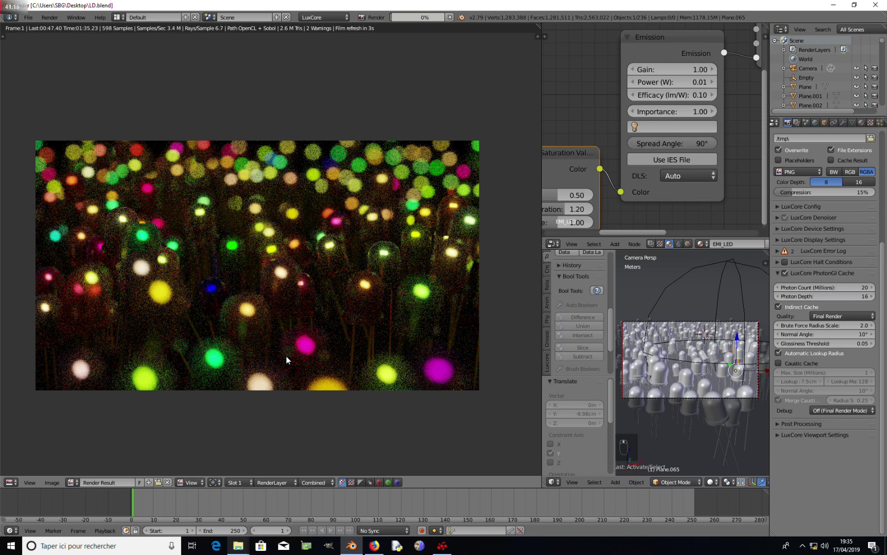
pyautogui.press('Escape')
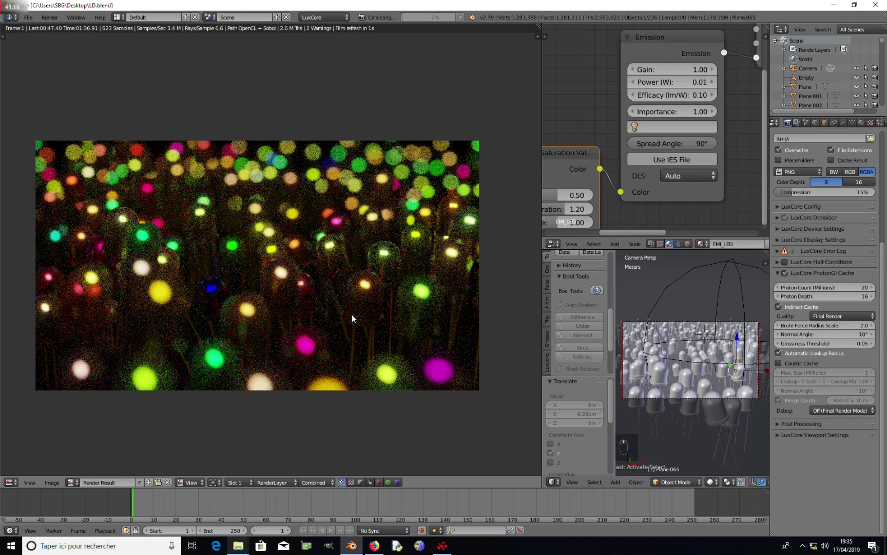
# - Display the scene's compositing nodes and look over the denoised render
pyautogui.click(650, 243)
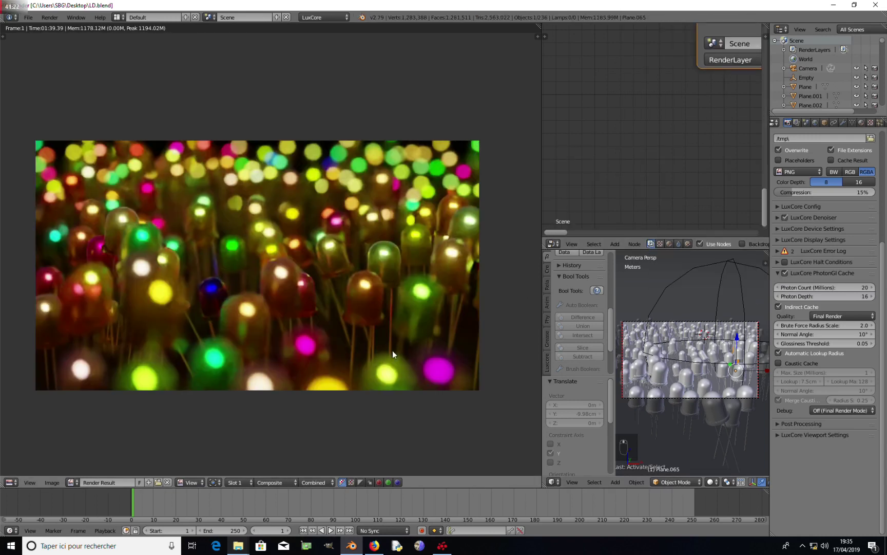
pyautogui.moveTo(361, 368); pyautogui.dragTo(353, 367, button='middle')
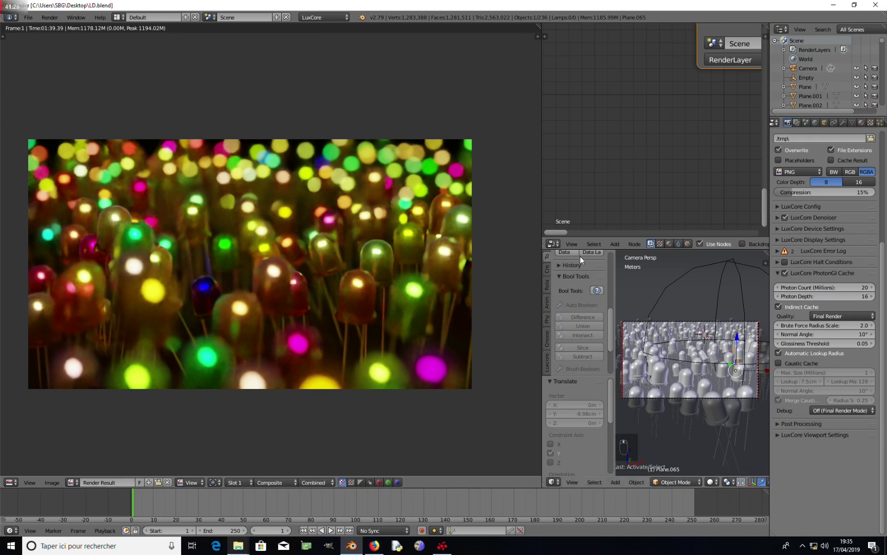
pyautogui.moveTo(670, 159); pyautogui.dragTo(633, 206, button='middle')
pyautogui.scroll(3, 652, 196)
# - Select an LED in the camera view and bring up the node tree of its EMI_LED material
pyautogui.rightClick(726, 374)
pyautogui.click(669, 244)
pyautogui.scroll(-4, 670, 178)
pyautogui.moveTo(676, 176); pyautogui.dragTo(626, 155, button='middle')
pyautogui.scroll(1, 621, 172)
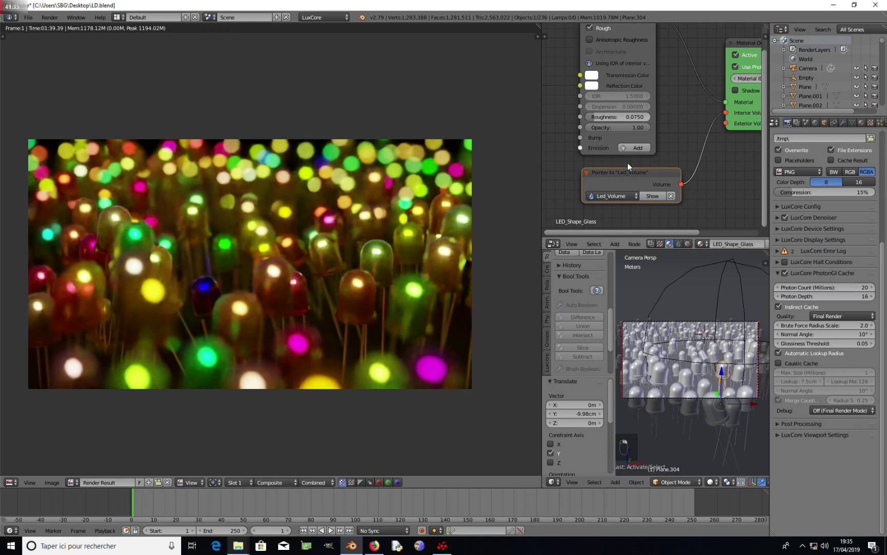
pyautogui.click(862, 123)
pyautogui.click(805, 166)
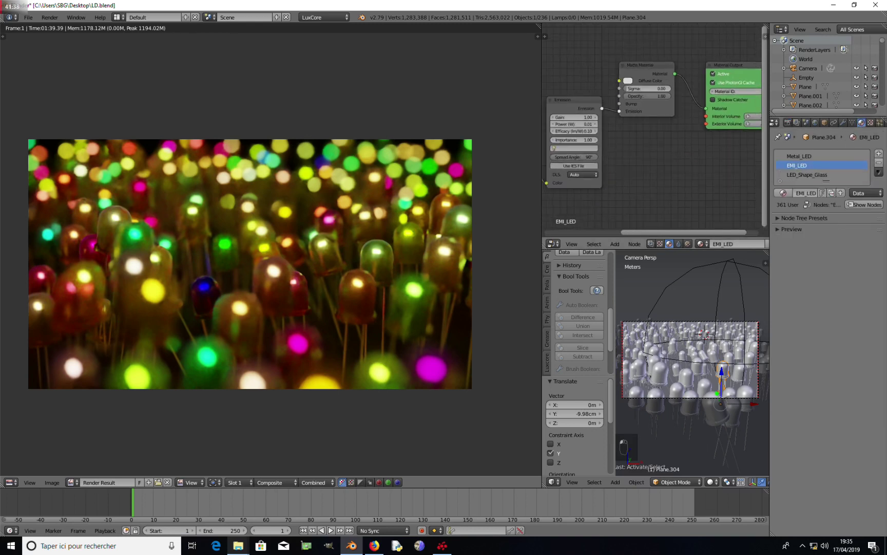
pyautogui.moveTo(613, 198)
pyautogui.mouseDown(button='middle')
pyautogui.moveTo(653, 178)
pyautogui.moveTo(611, 187)
pyautogui.mouseUp(button='middle')
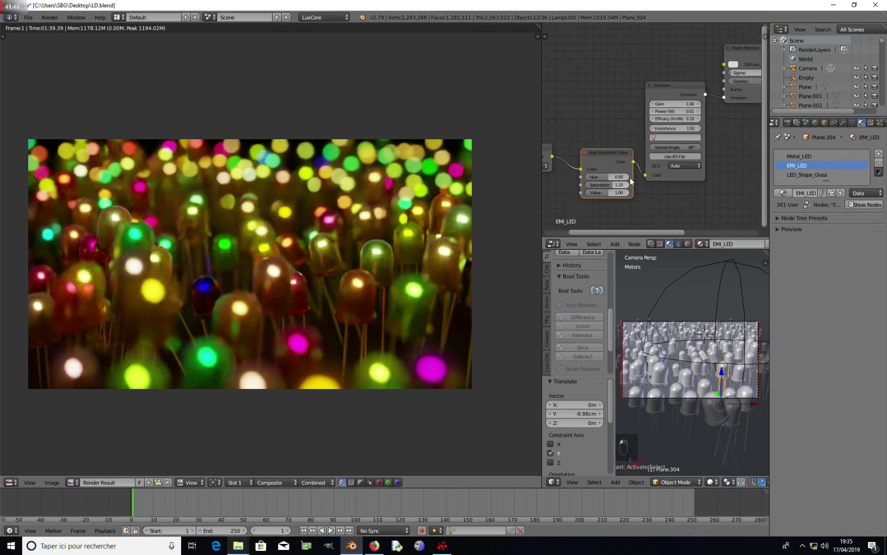
# - Set the EMI_LED Emission node's efficacy to 1 lm/W and its power to 0.03 W
pyautogui.scroll(3, 651, 132)
pyautogui.click(679, 118)
pyautogui.write('1')
pyautogui.press('Return')
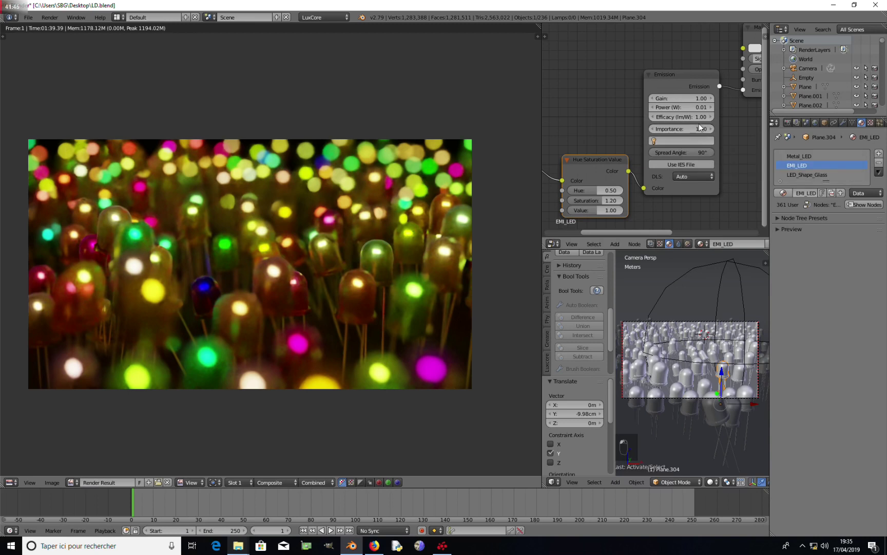
pyautogui.click(696, 107)
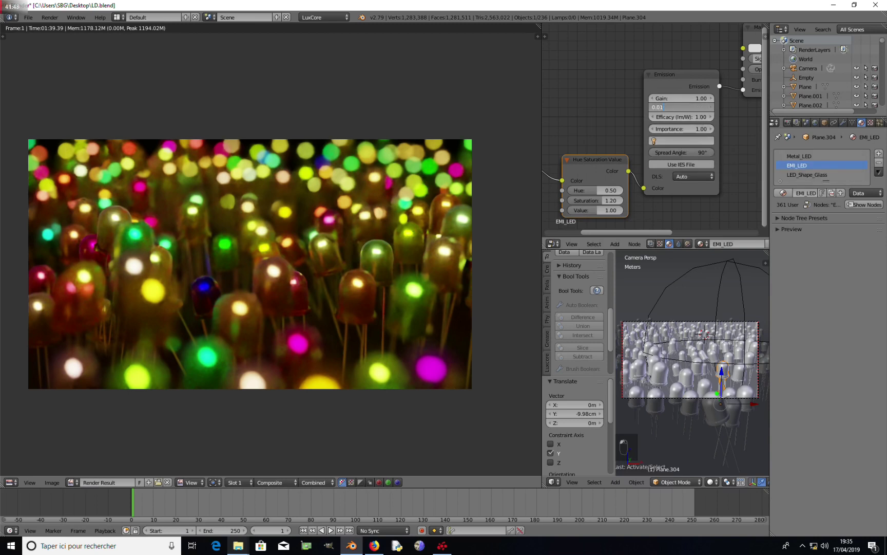
pyautogui.press('Return')
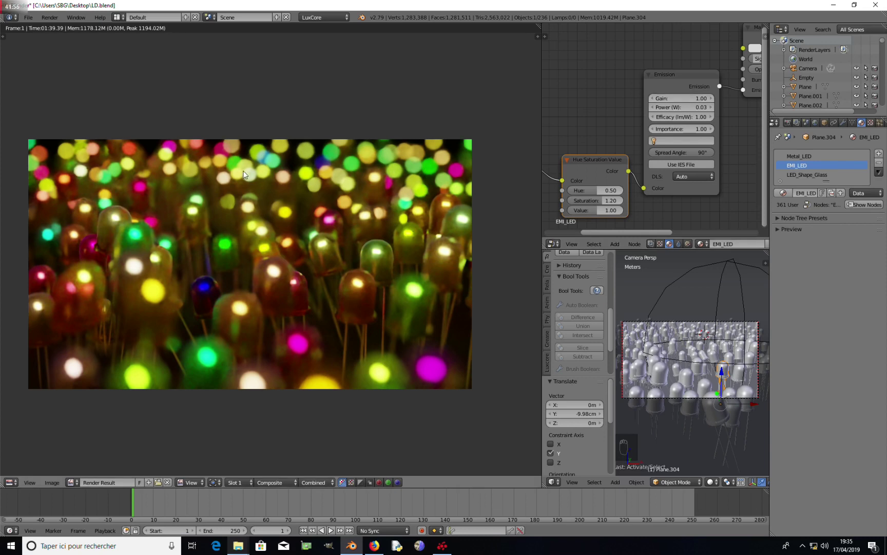
# - Save the file and render the scene again with the stronger LED emission
pyautogui.hotkey('ctrl', 's')
pyautogui.click(257, 207)
pyautogui.press('F12')
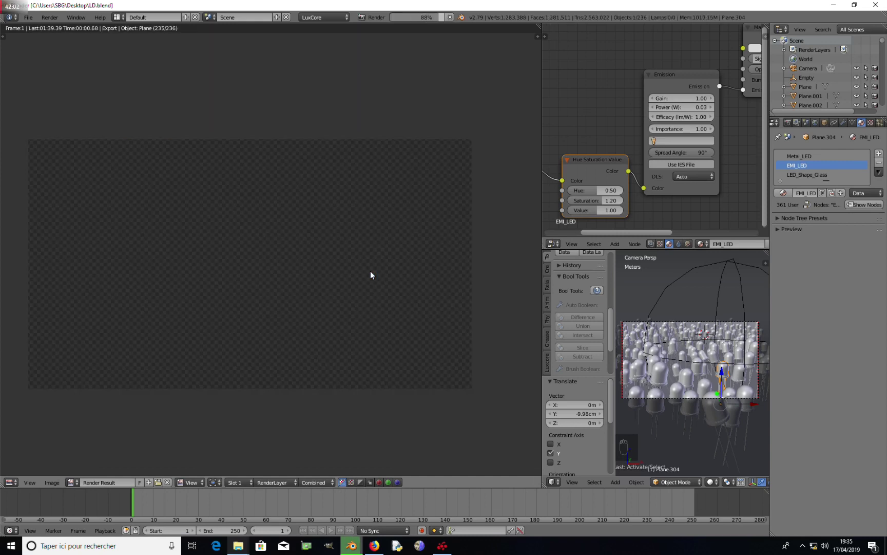